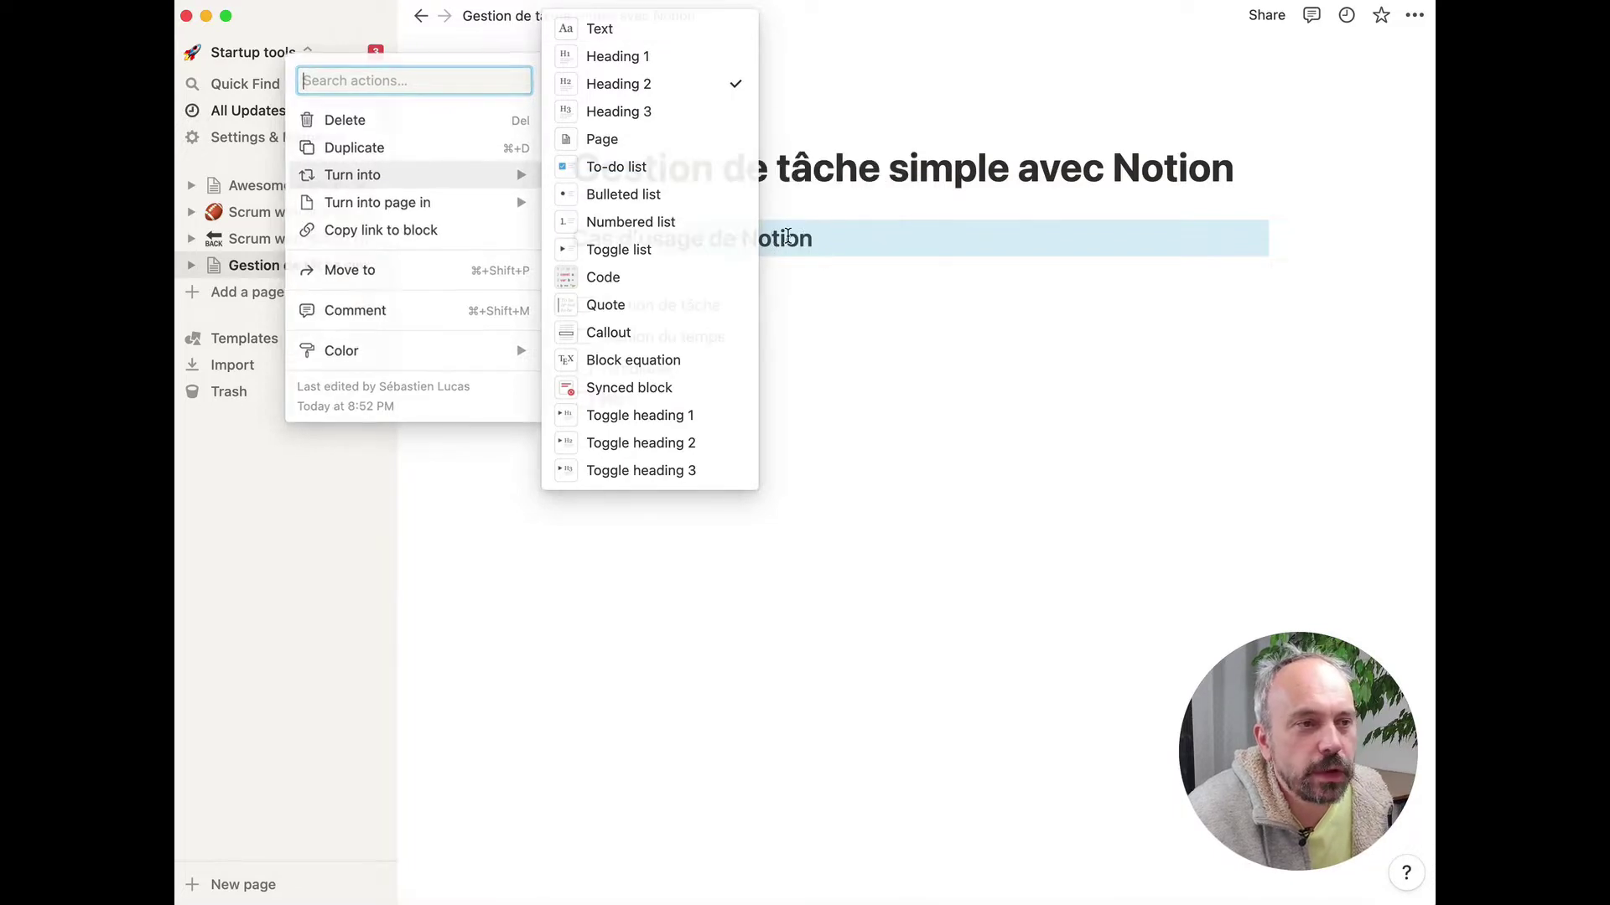
- Turn the "Cas d'usage de Notion" heading into a page
{"action": "left_click", "coordinate": [746, 326]}
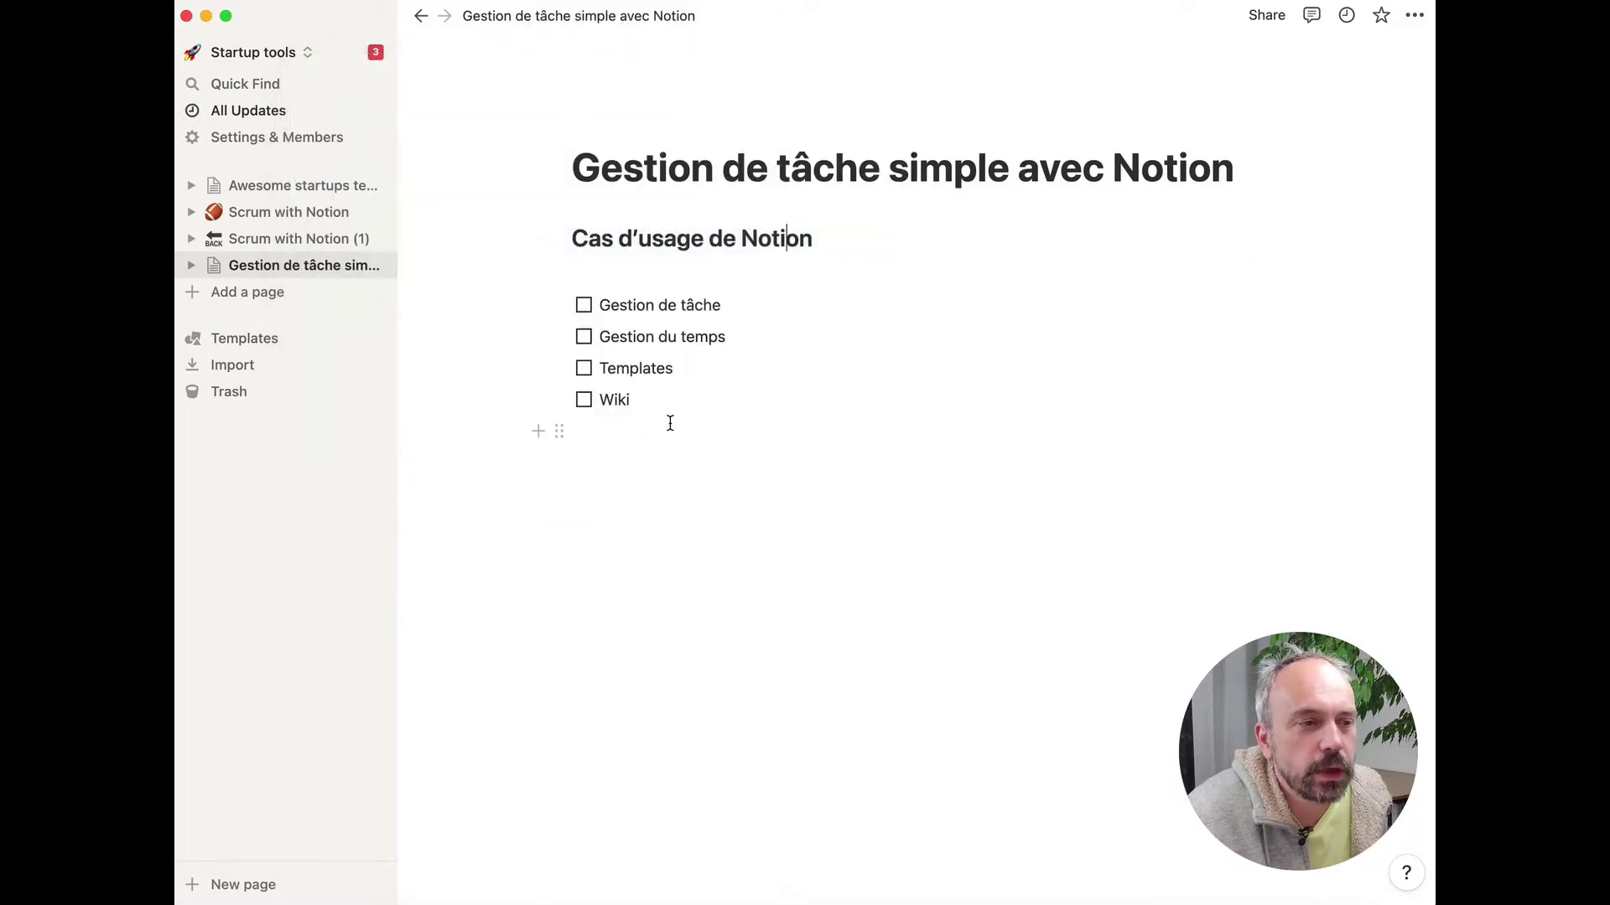
{"action": "left_click", "coordinate": [558, 240]}
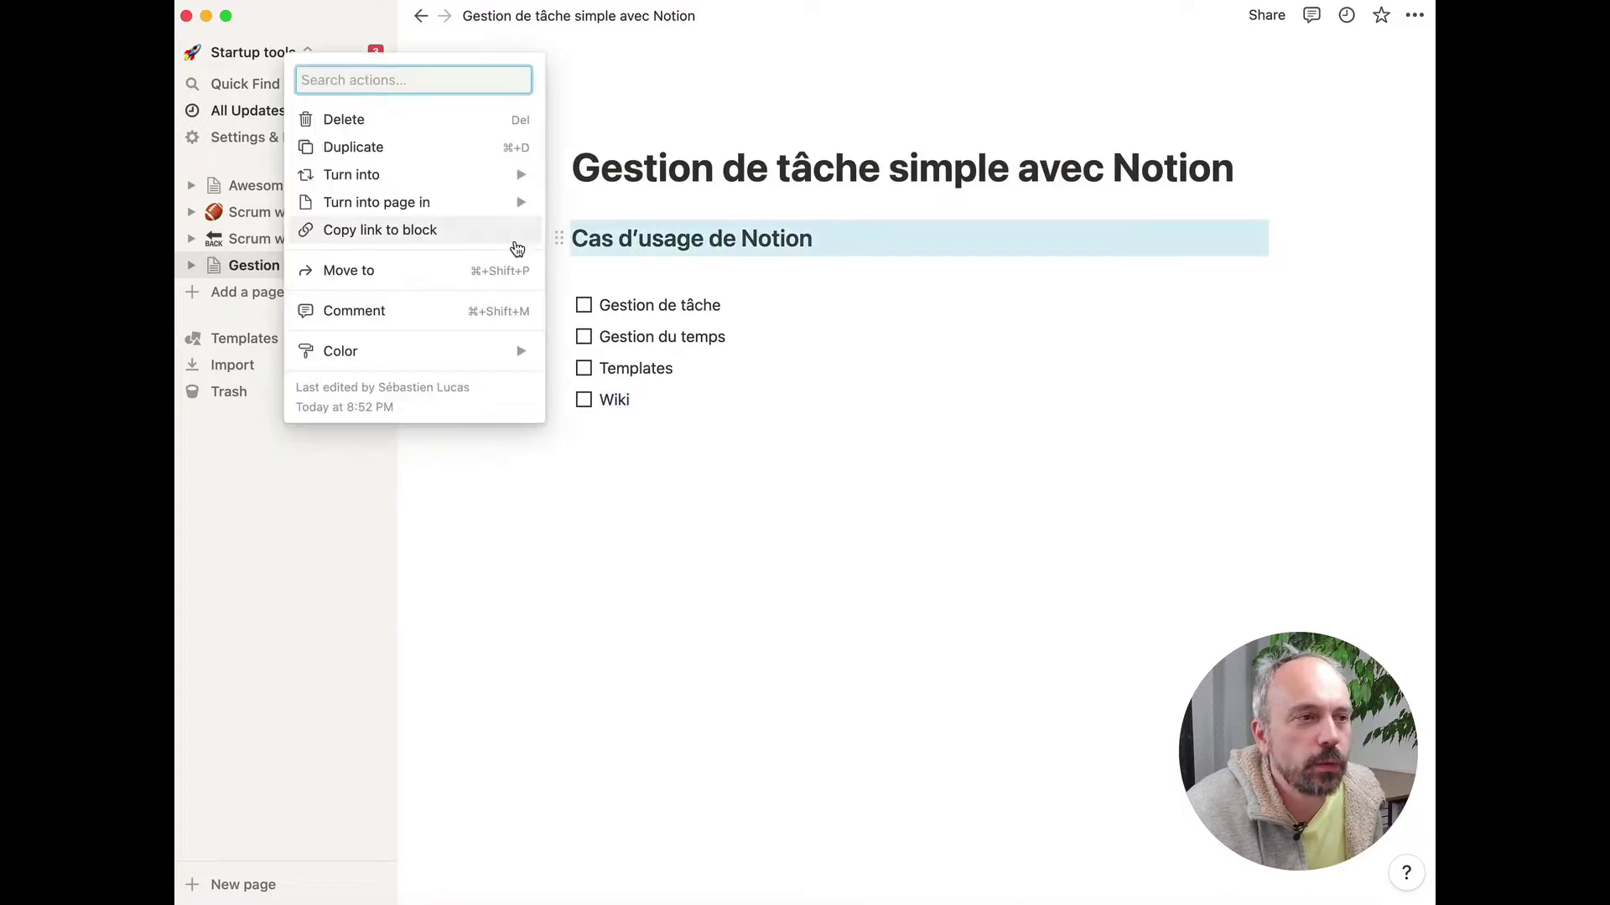
{"action": "mouse_move", "coordinate": [503, 178]}
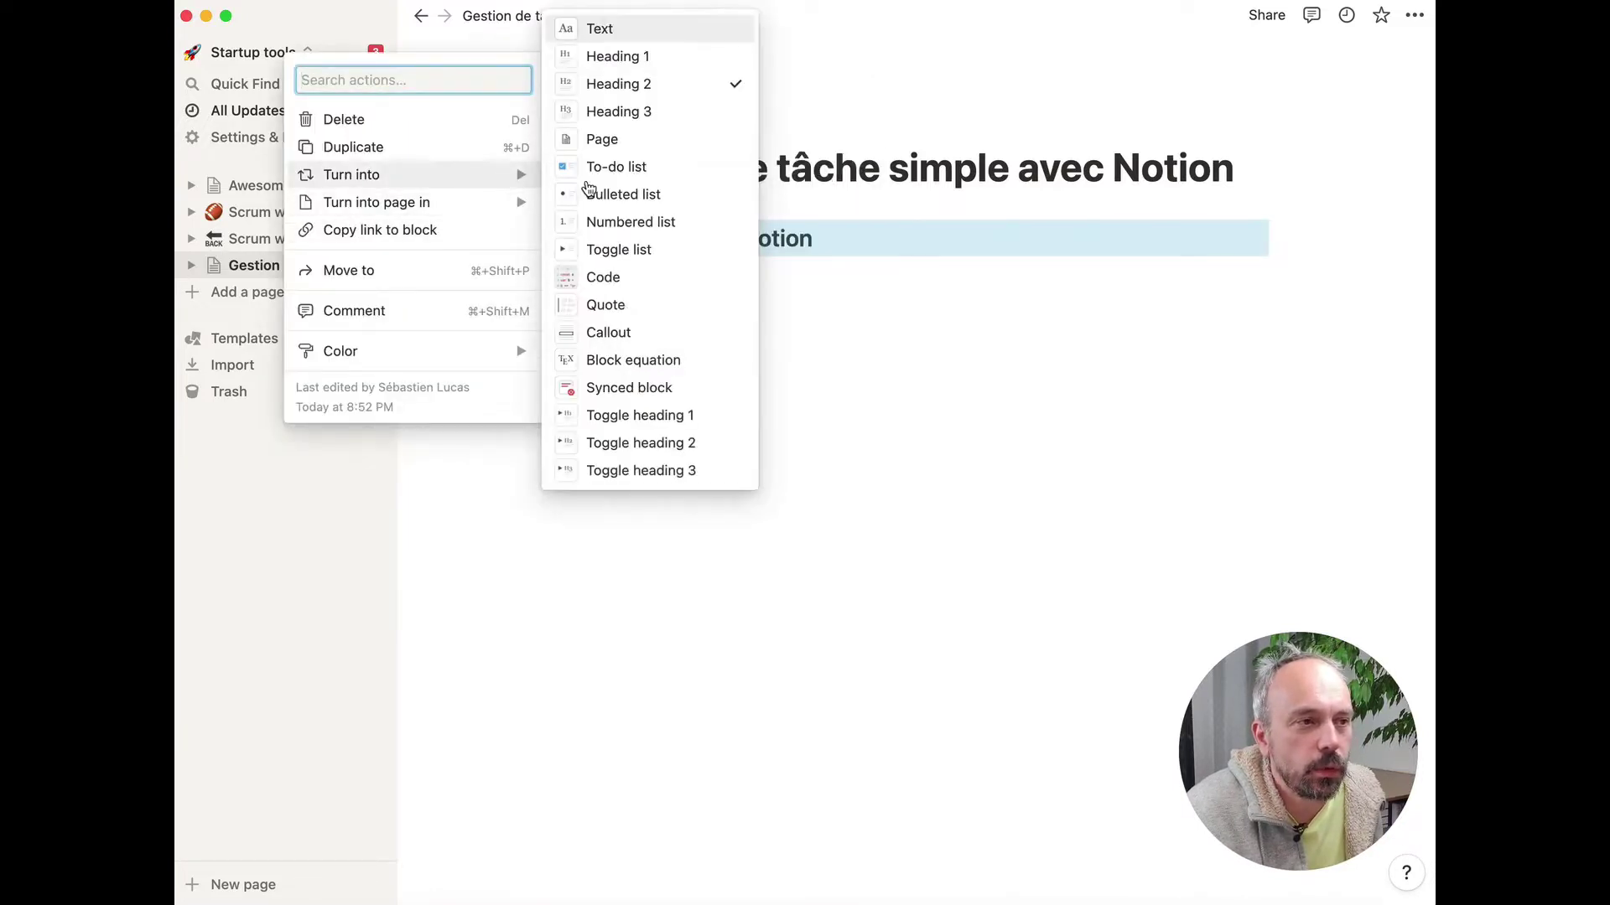
{"action": "left_click", "coordinate": [614, 144]}
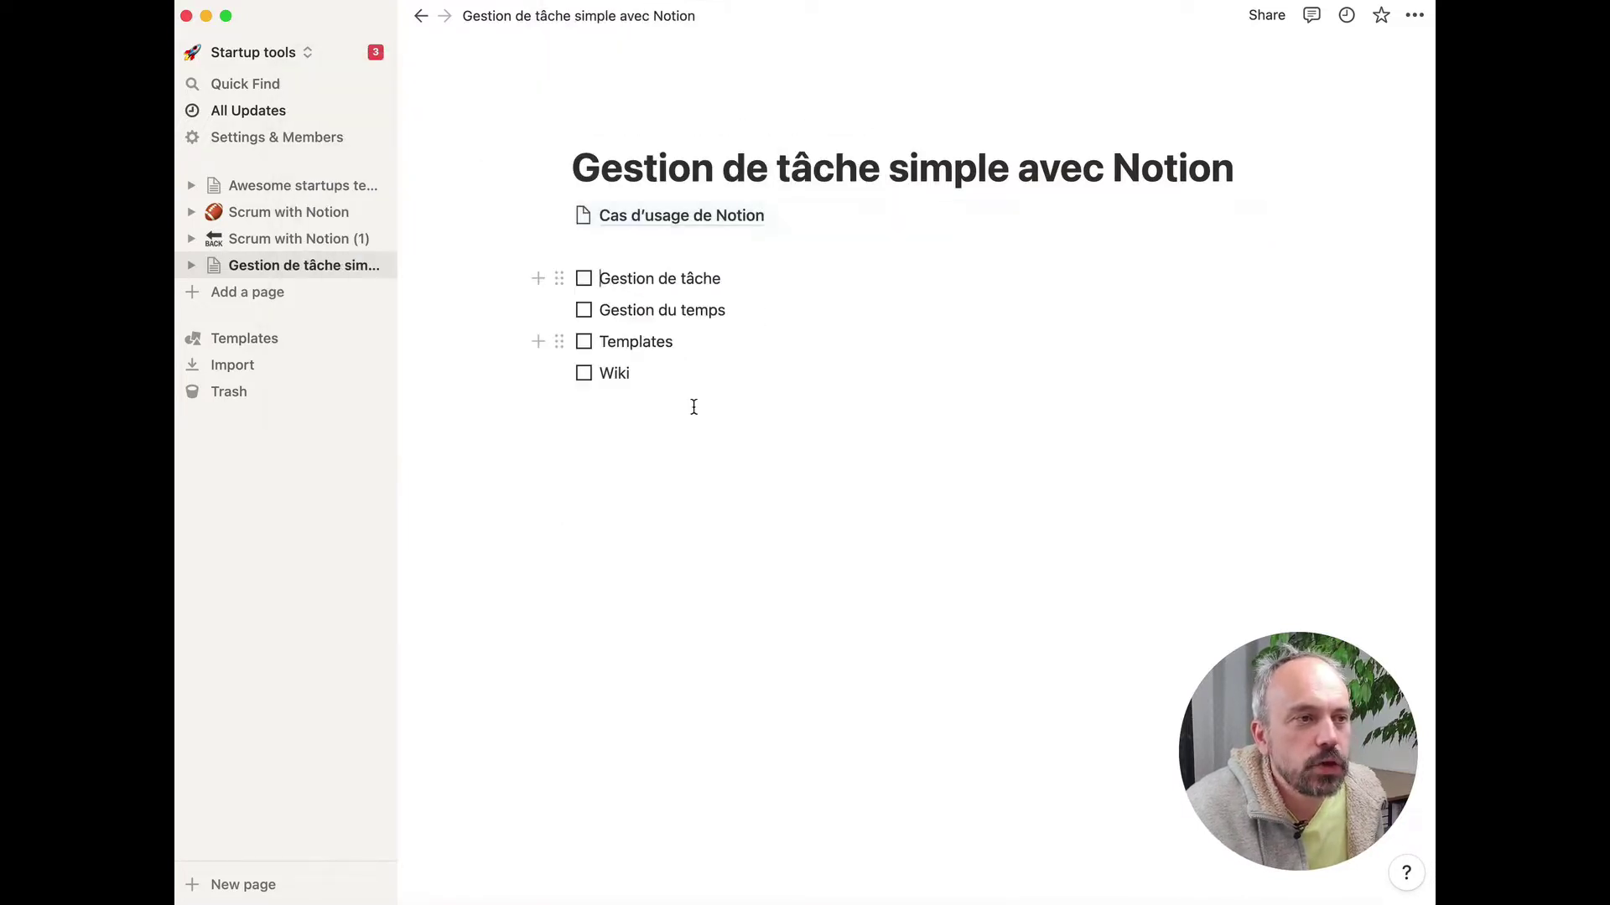
- Move the four to-do items into the "Cas d'usage de Notion" page and open that page
{"action": "left_click_drag", "start_coordinate": [684, 418], "coordinate": [607, 218]}
{"action": "left_click", "coordinate": [608, 218]}
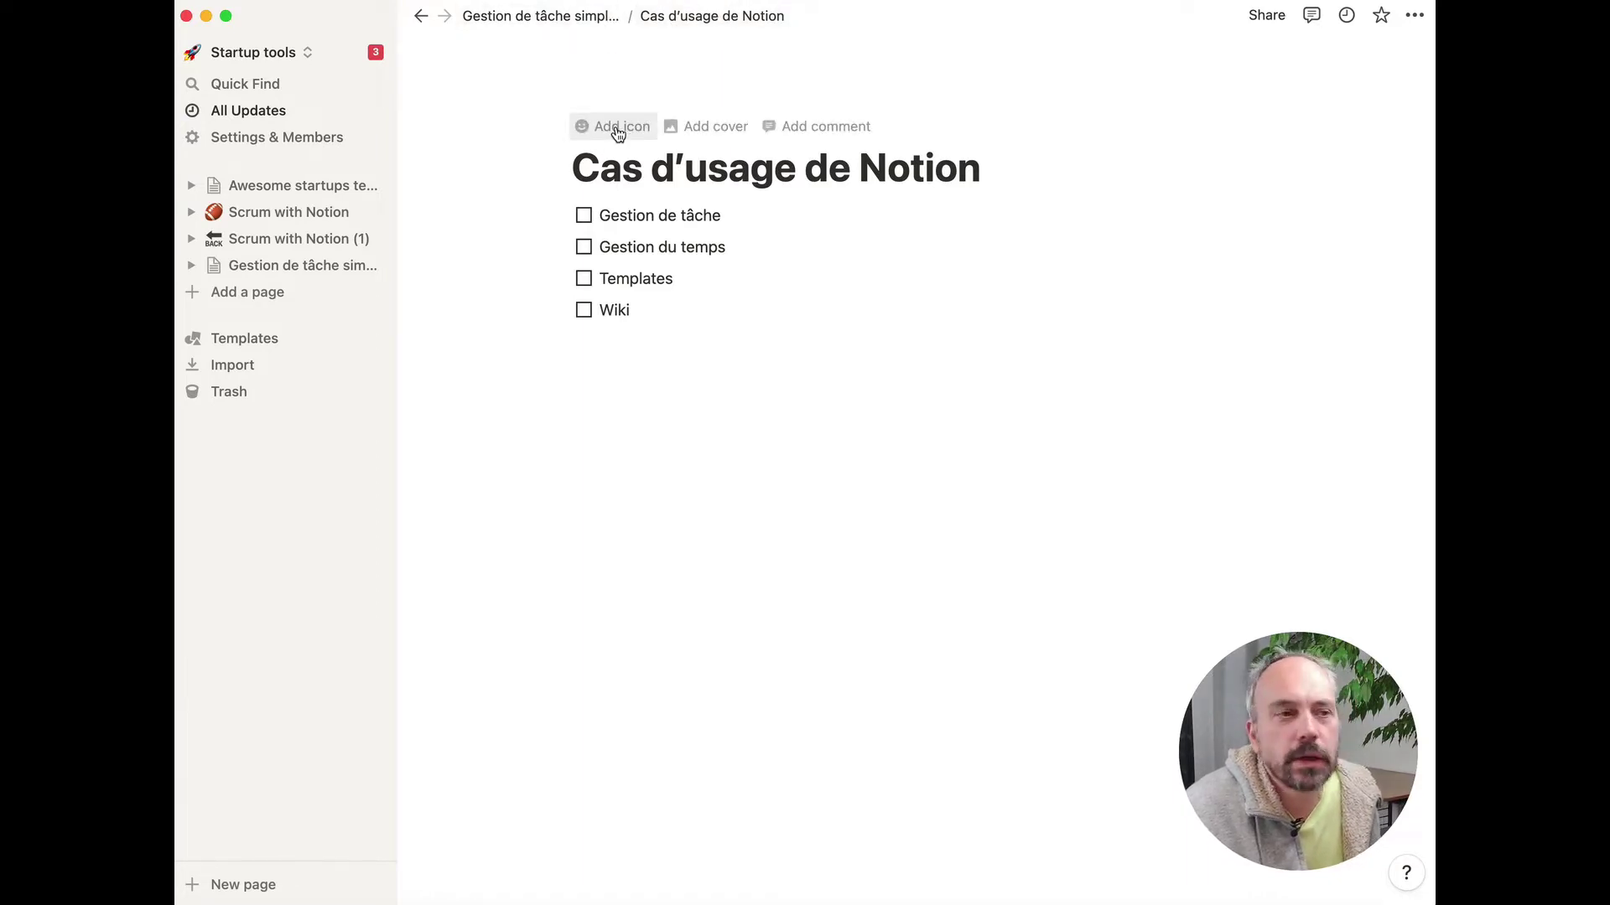
- Add an icon to the "Cas d'usage de Notion" page and change it to the studio microphone emoji
{"action": "left_click", "coordinate": [618, 134]}
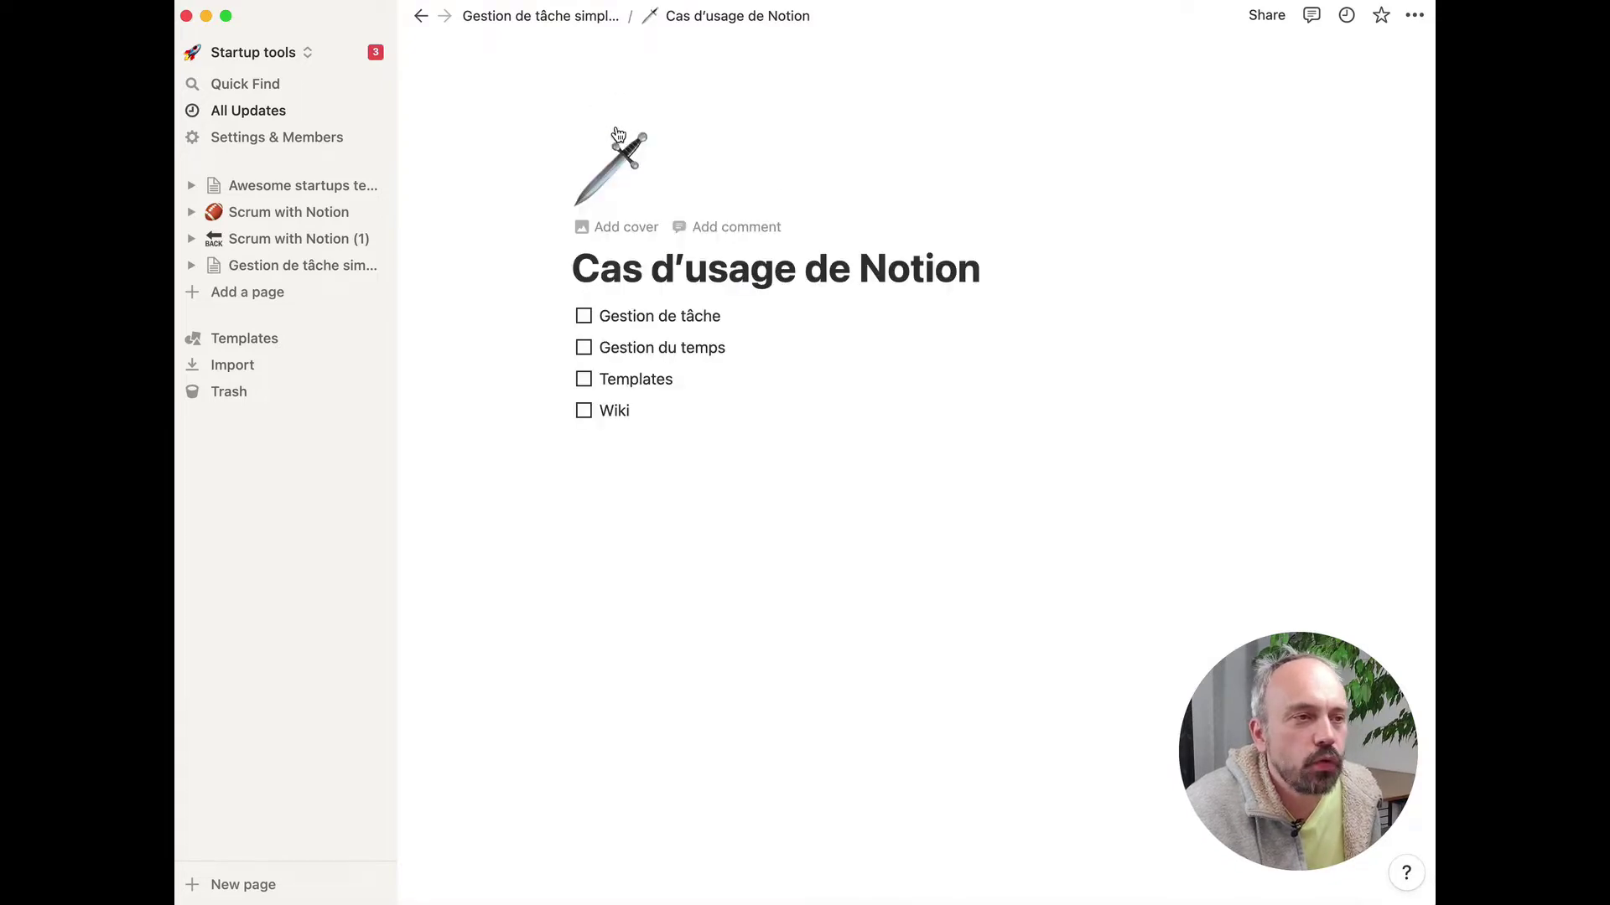
{"action": "left_click", "coordinate": [620, 150]}
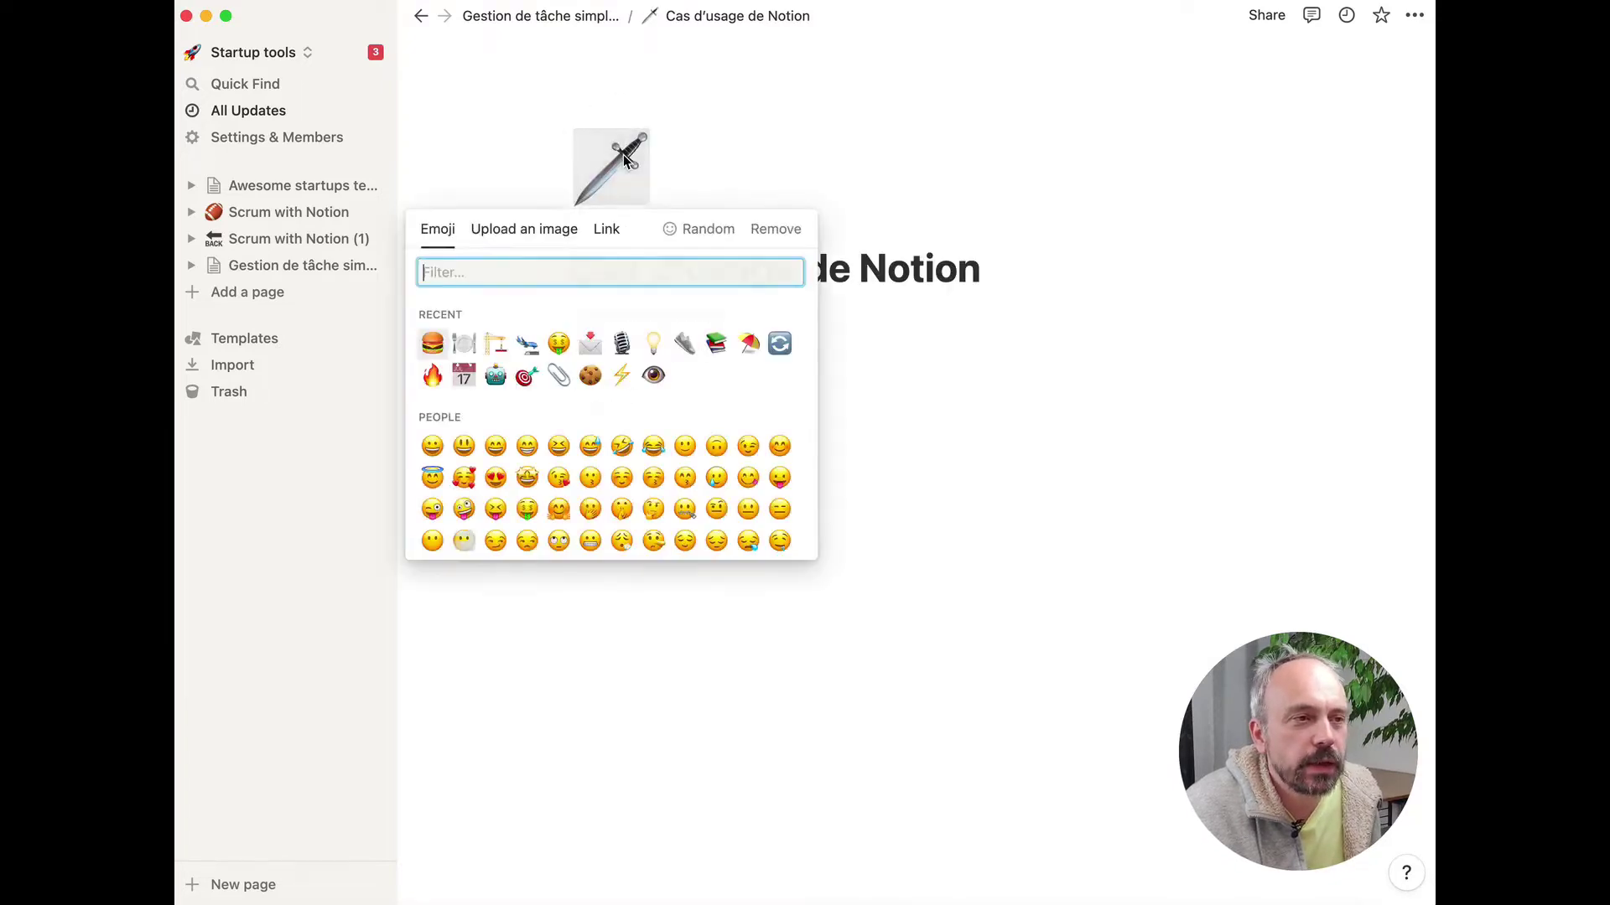
{"action": "left_click", "coordinate": [704, 231]}
{"action": "left_click", "coordinate": [705, 231]}
{"action": "left_click", "coordinate": [704, 231]}
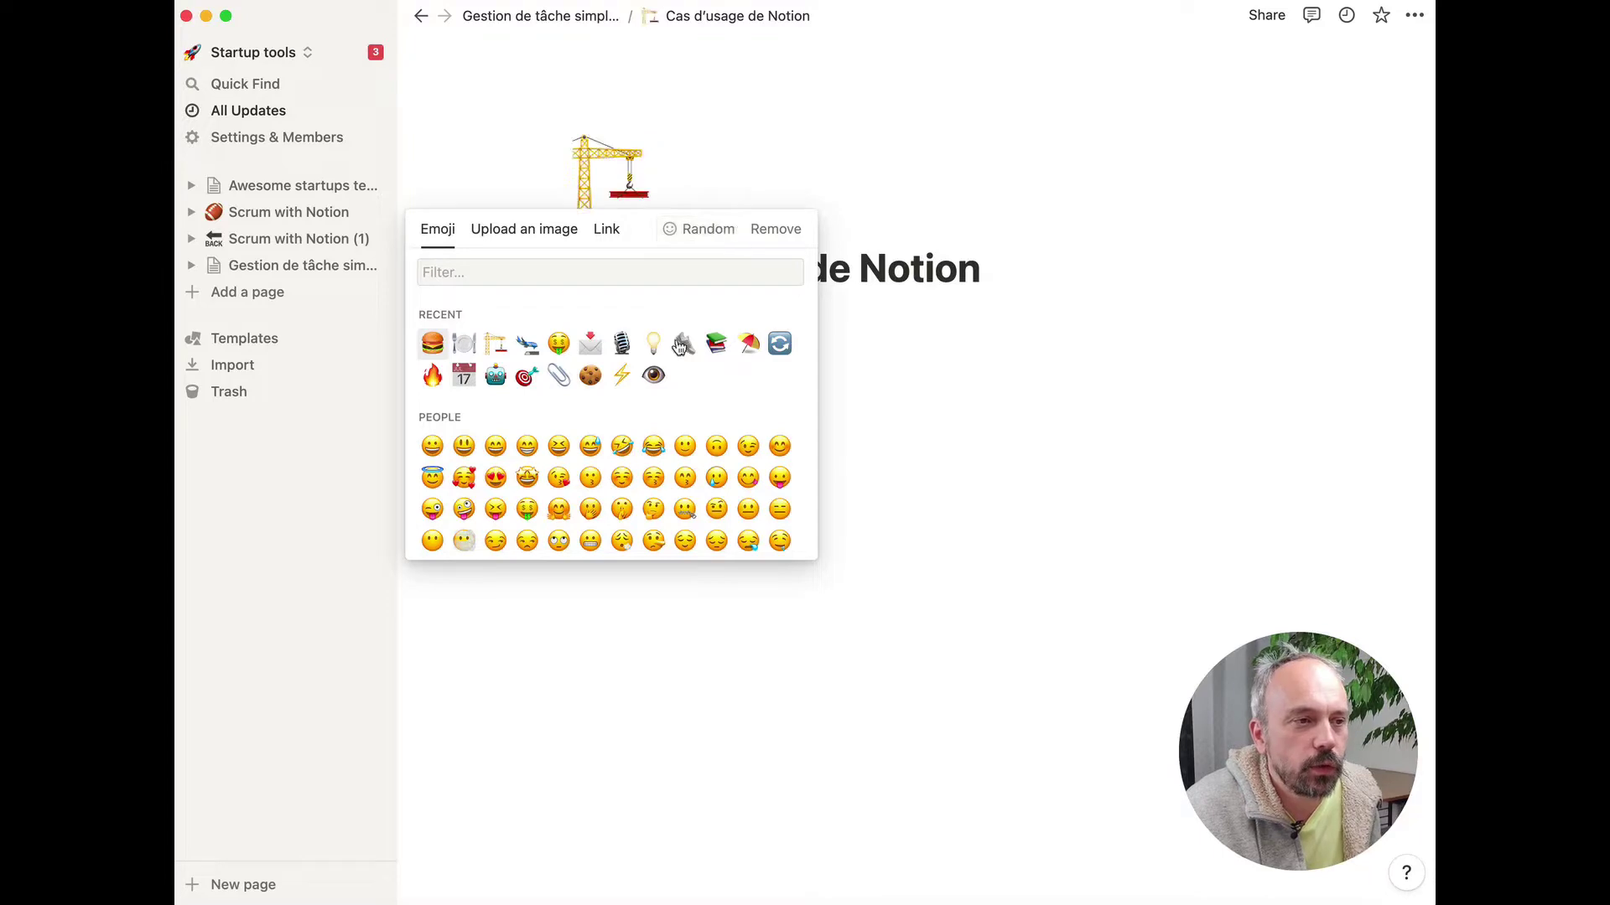
{"action": "left_click", "coordinate": [622, 344]}
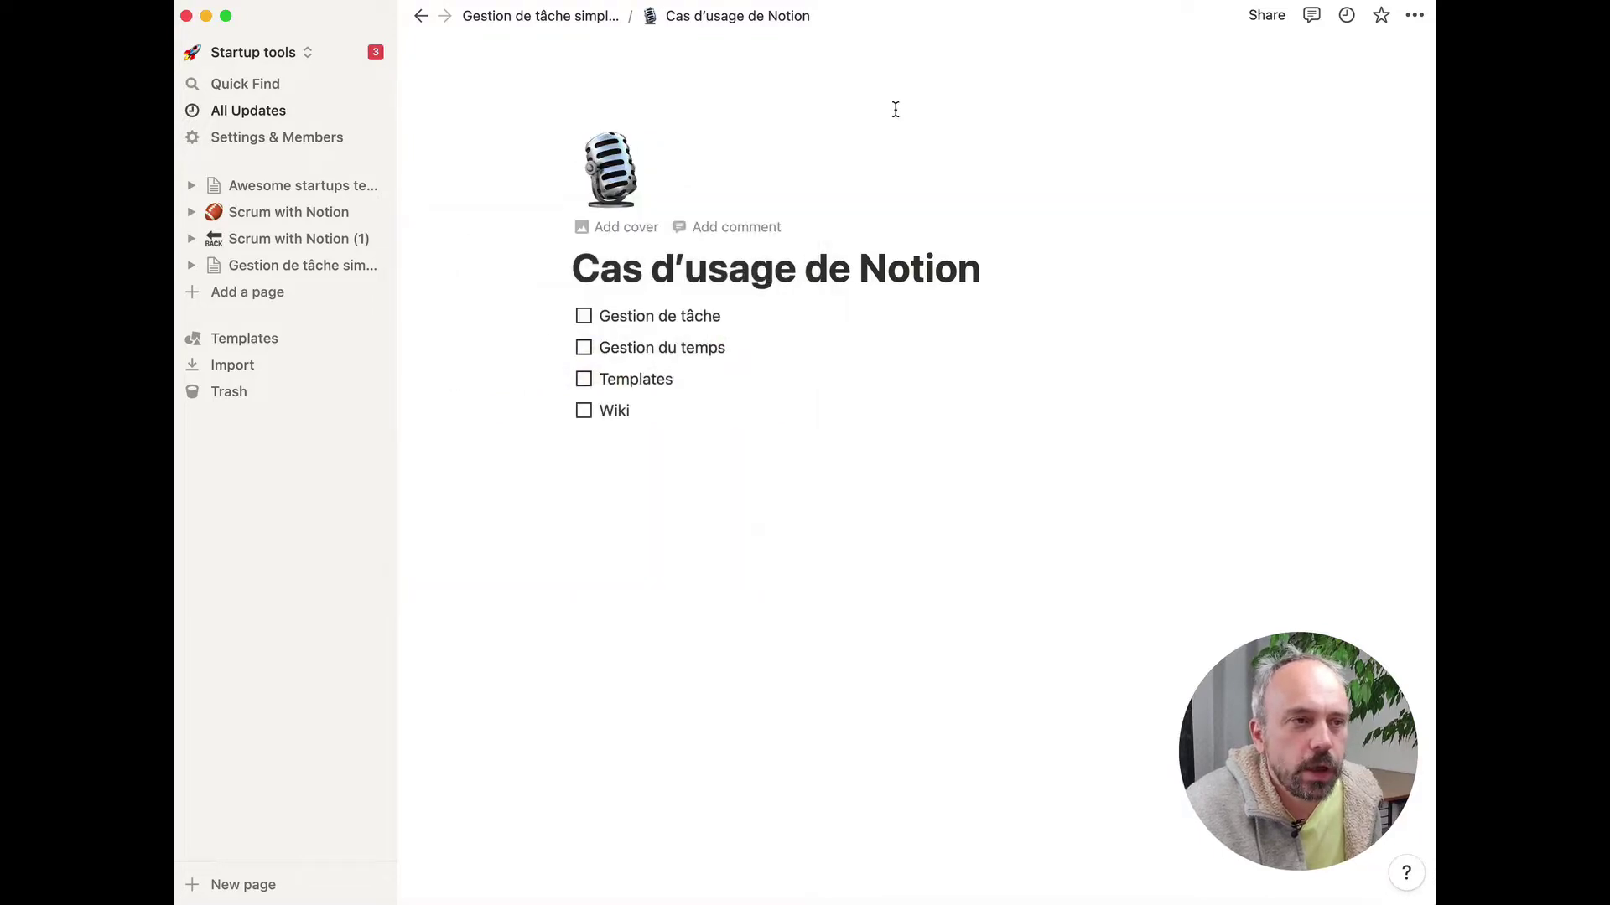
- Add a page cover and change it to the gallery's painting of a crowd on a frozen river
{"action": "left_click", "coordinate": [629, 227]}
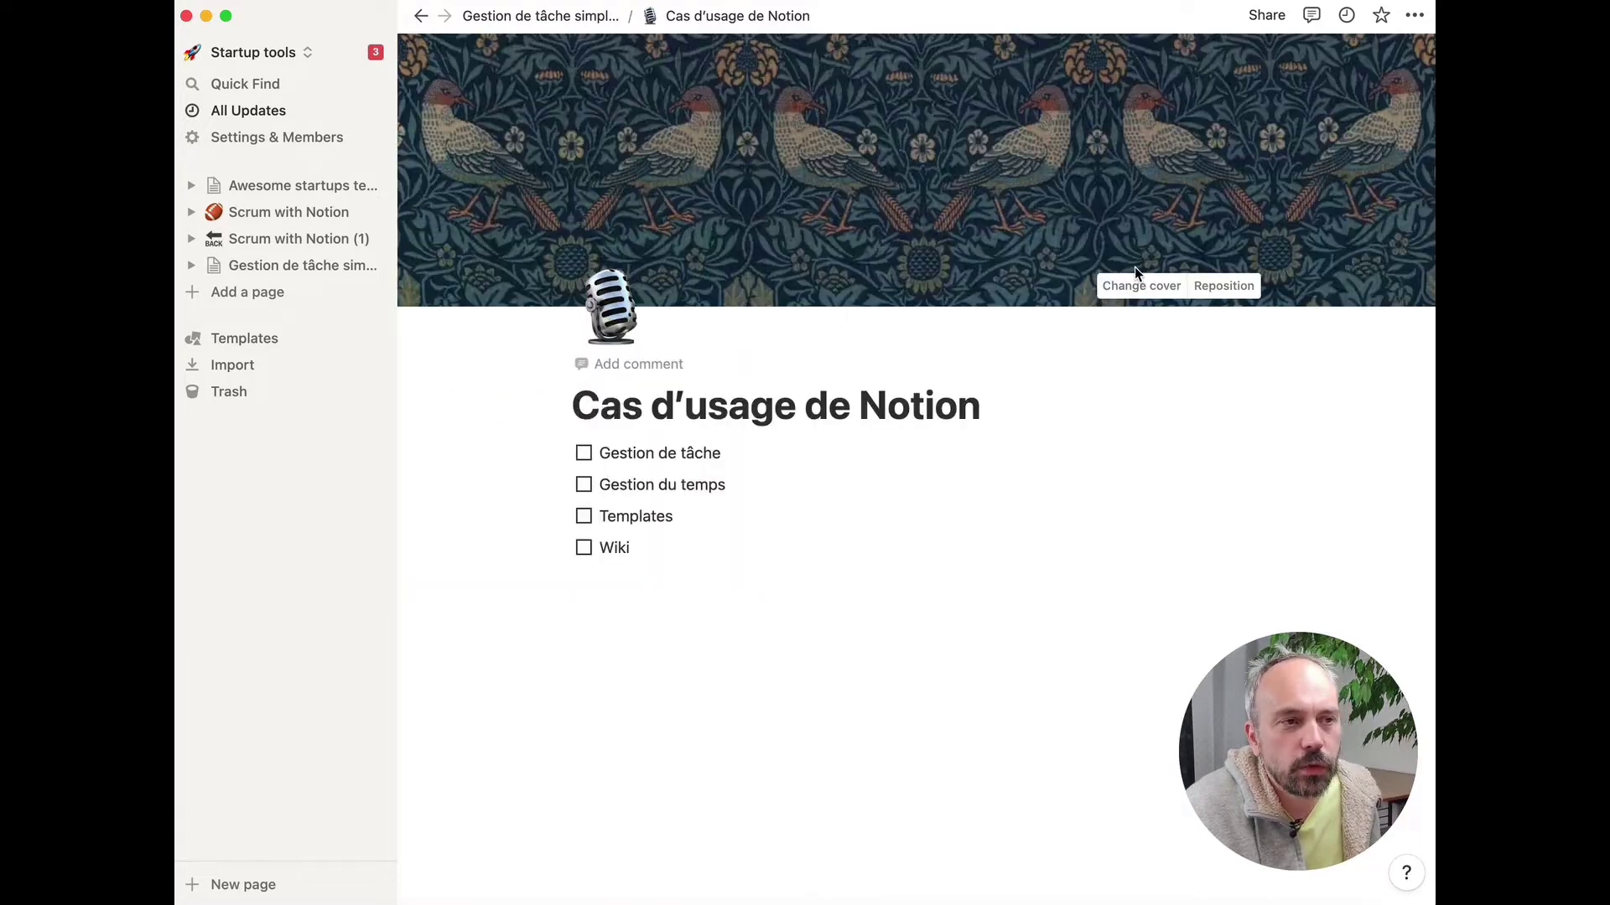
{"action": "left_click", "coordinate": [1137, 285]}
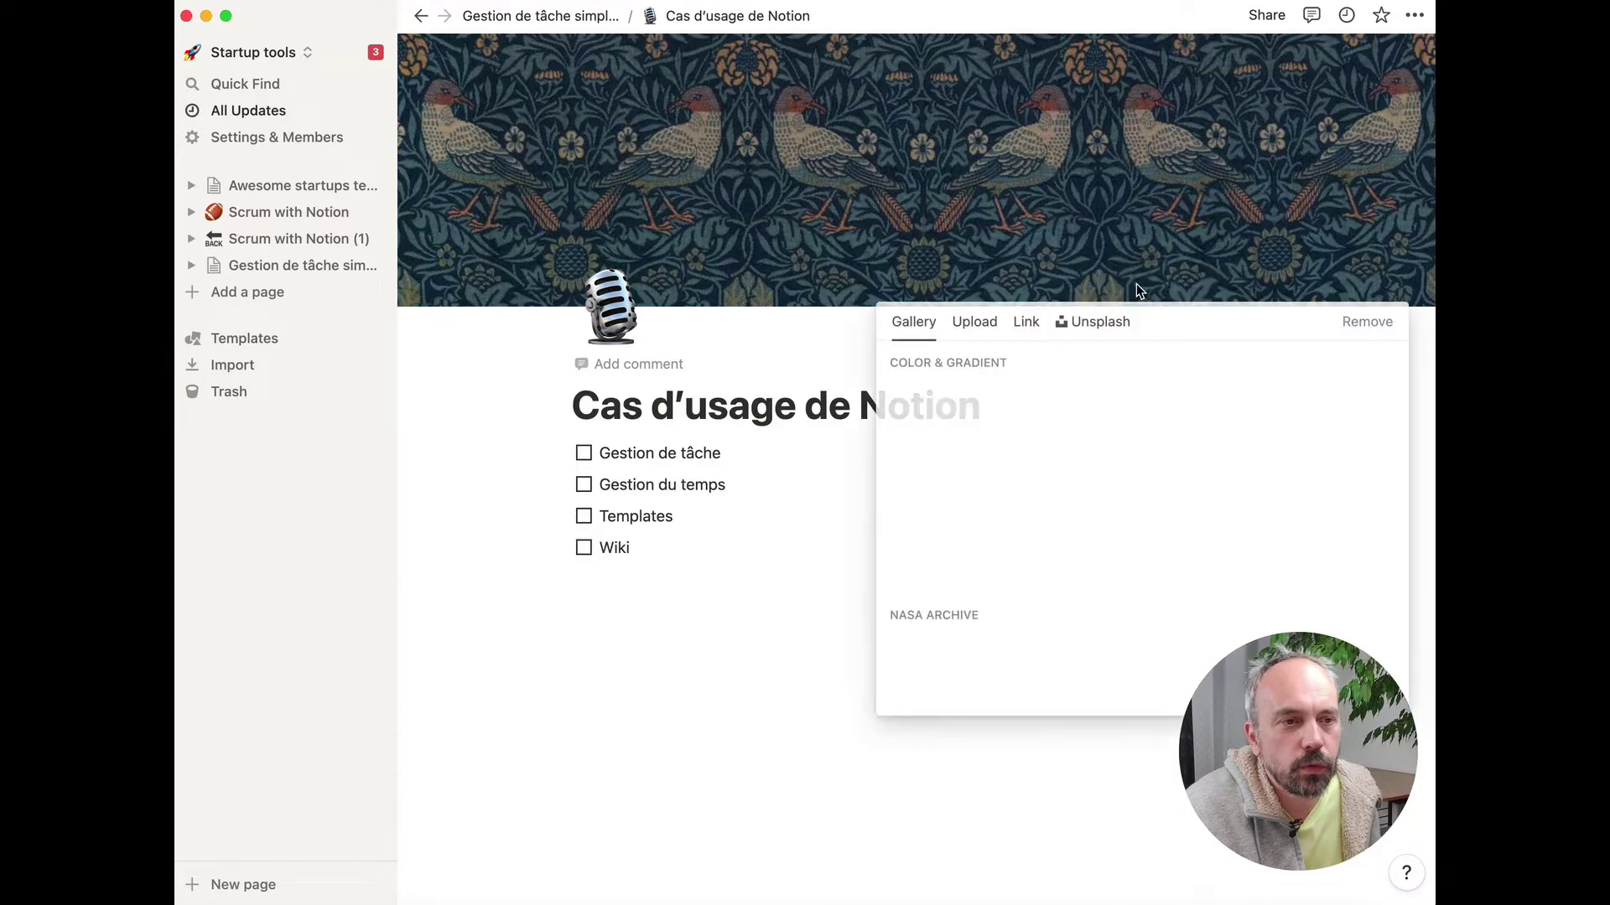
{"action": "scroll", "coordinate": [1006, 558], "scroll_direction": "down", "scroll_amount": 4}
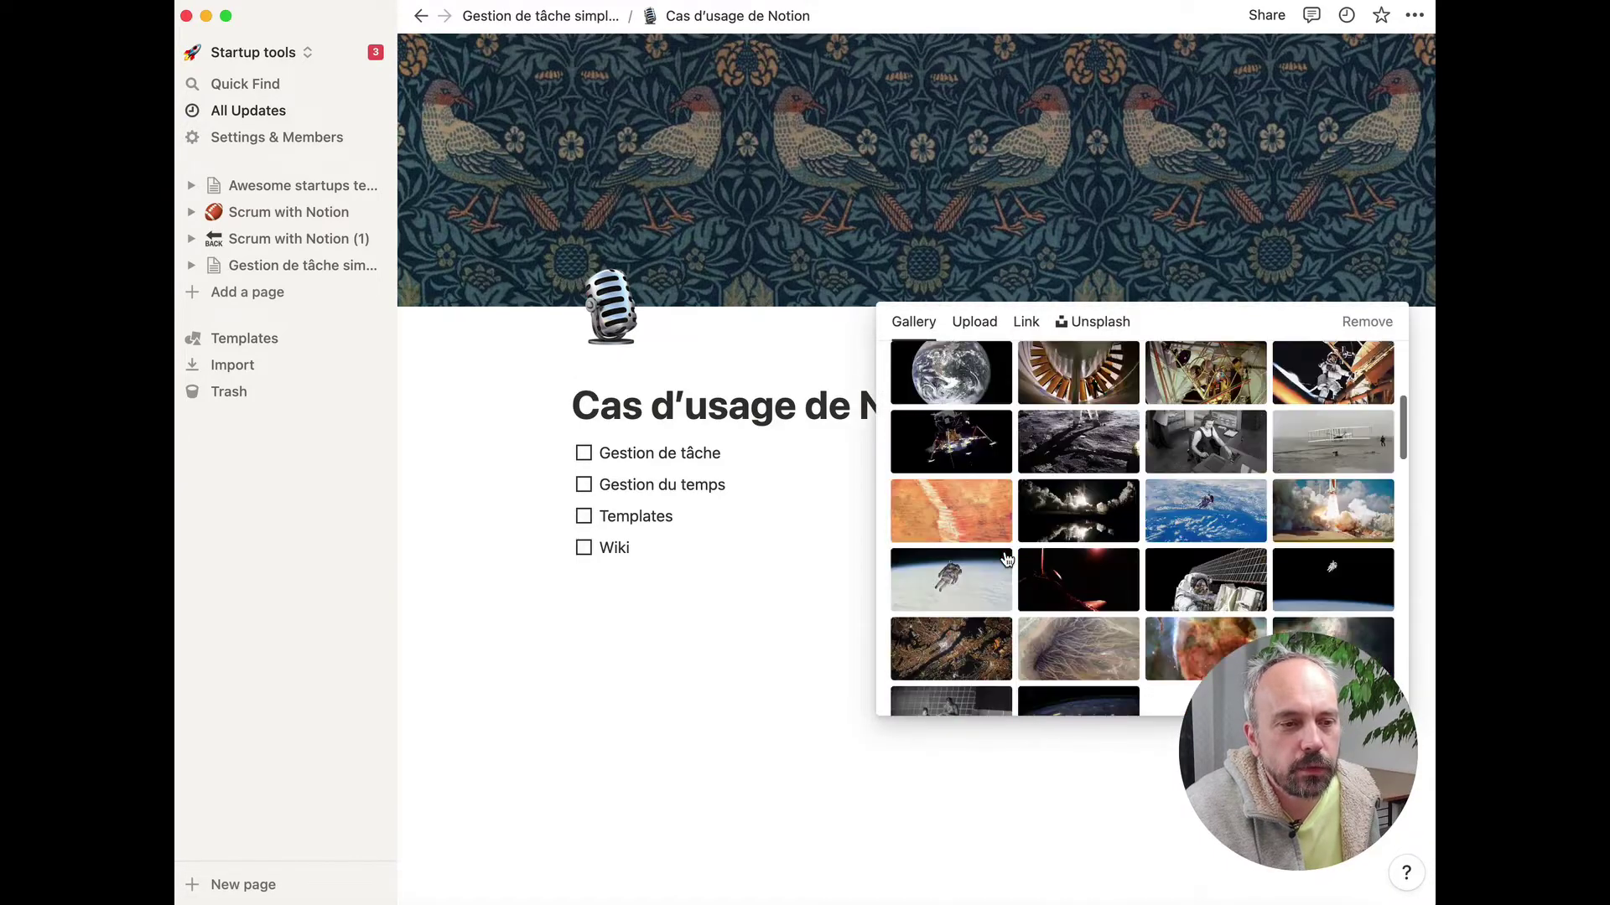
{"action": "scroll", "coordinate": [1006, 558], "scroll_direction": "down", "scroll_amount": 3}
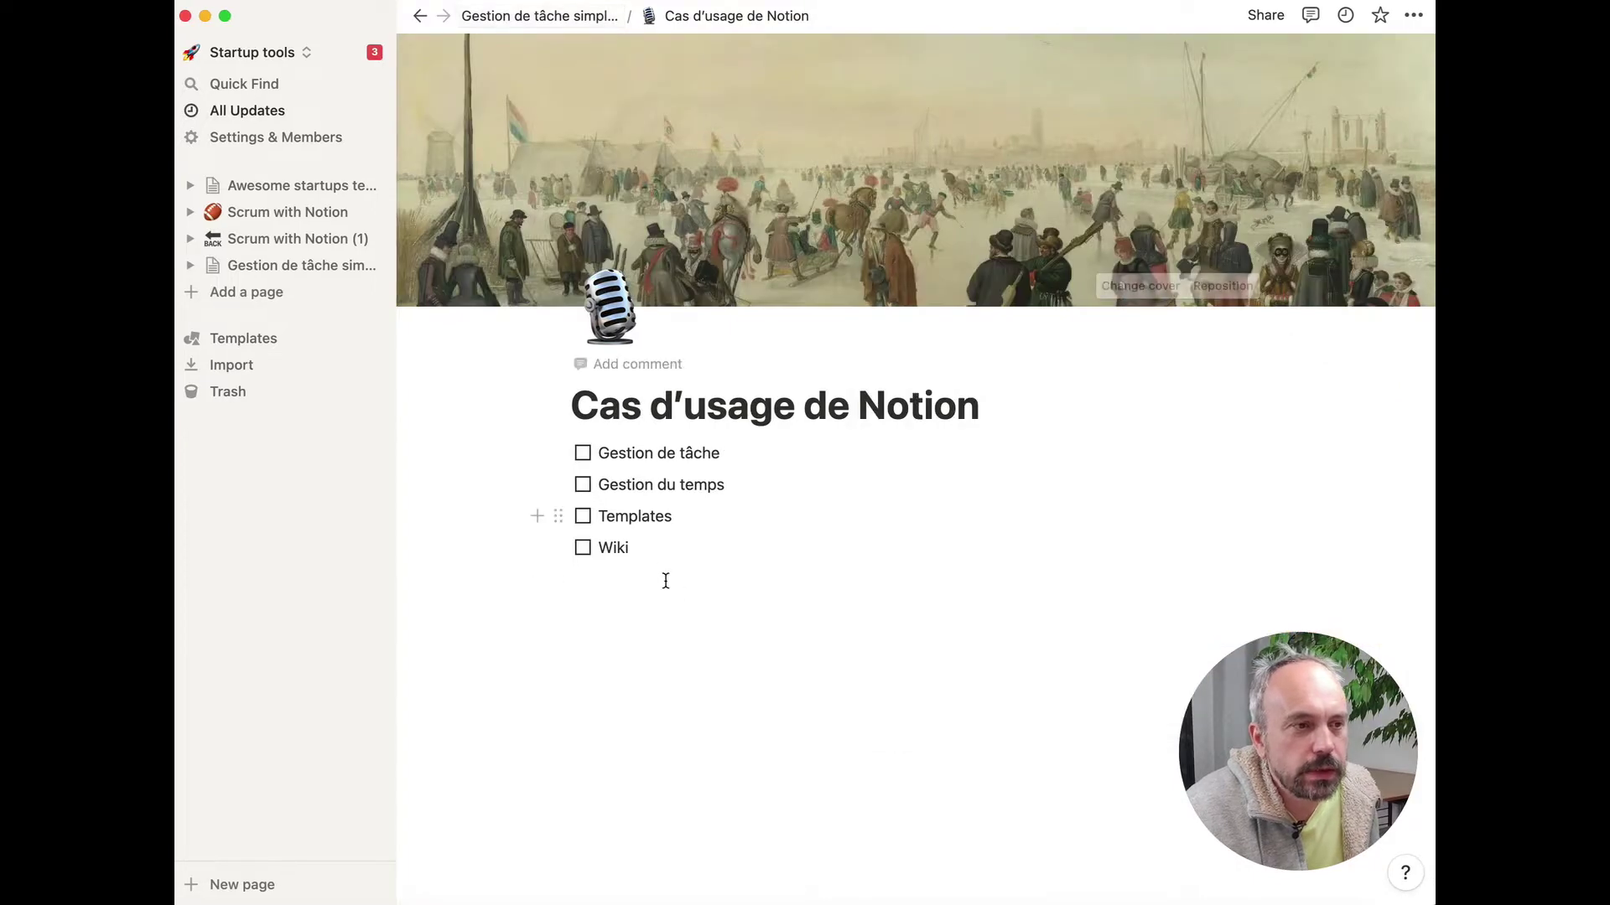
- Add blank lines below the to-do list
{"action": "left_click", "coordinate": [666, 580]}
{"action": "key", "text": "Return"}
{"action": "key", "text": "Return"}
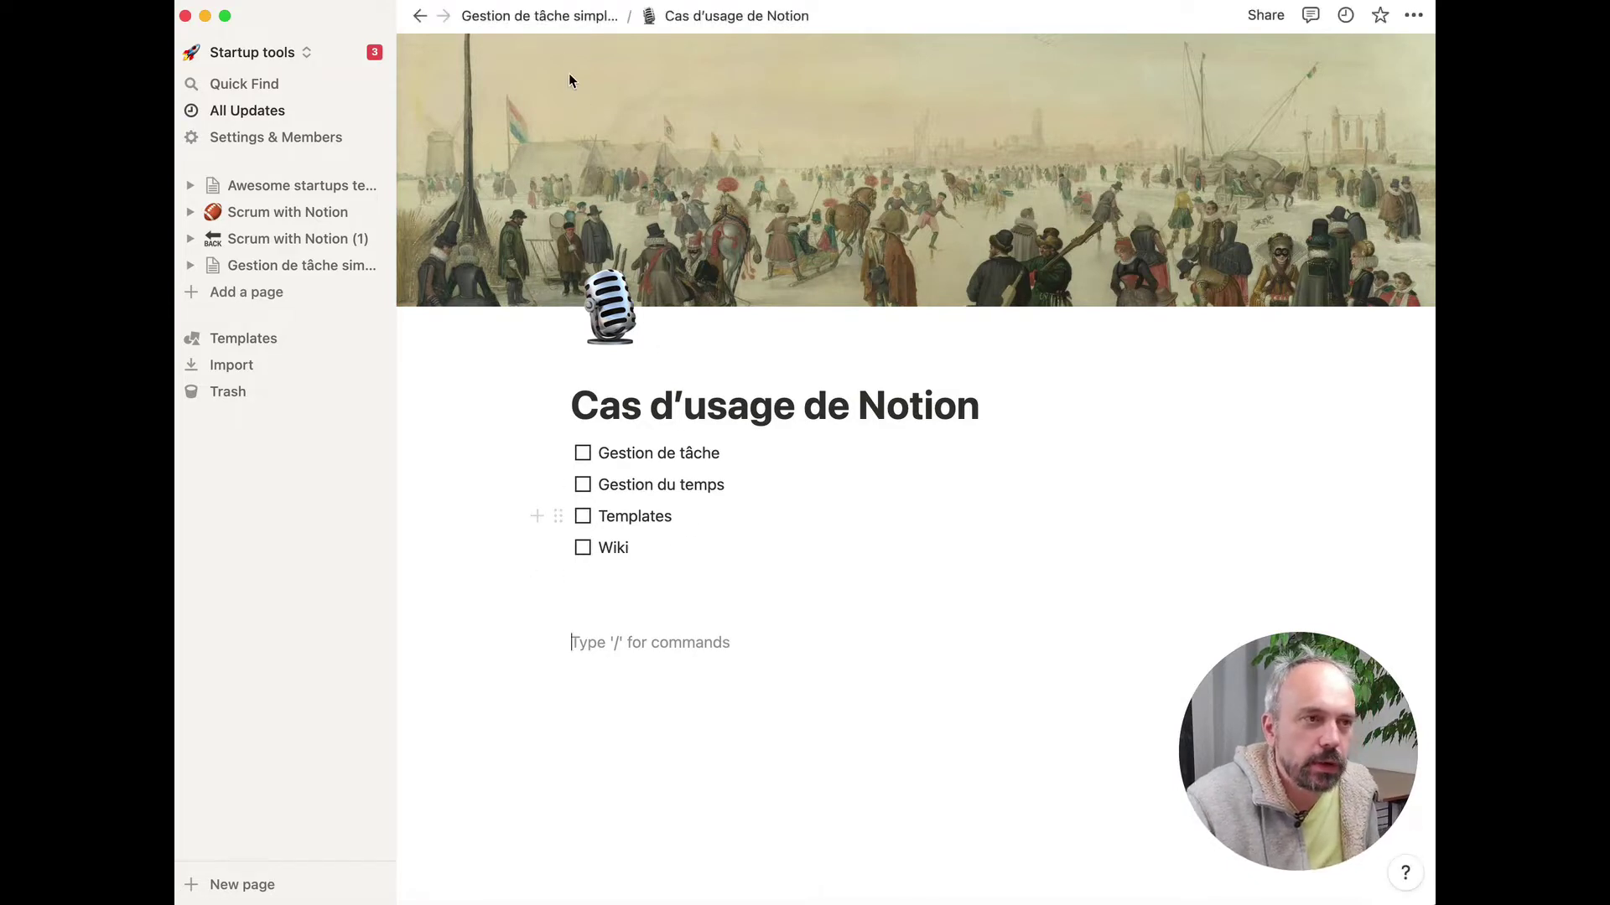
- Return to the parent page and create a sub-page titled "Autre page" below the existing page link
{"action": "left_click", "coordinate": [572, 18]}
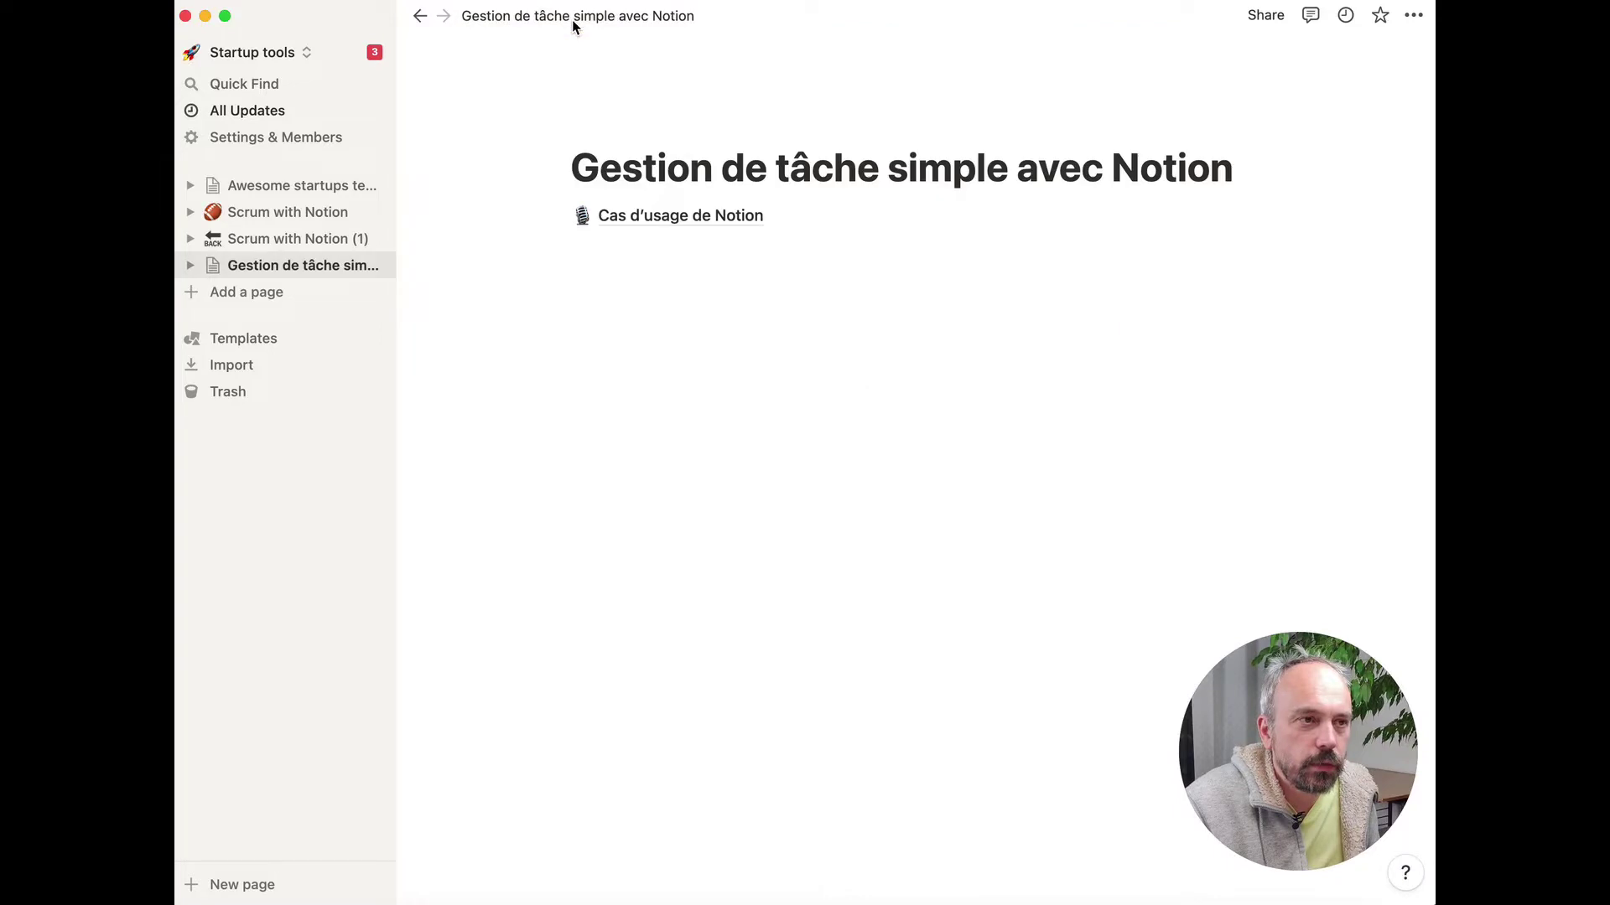
{"action": "left_click", "coordinate": [649, 273]}
{"action": "type", "text": "/pa"}
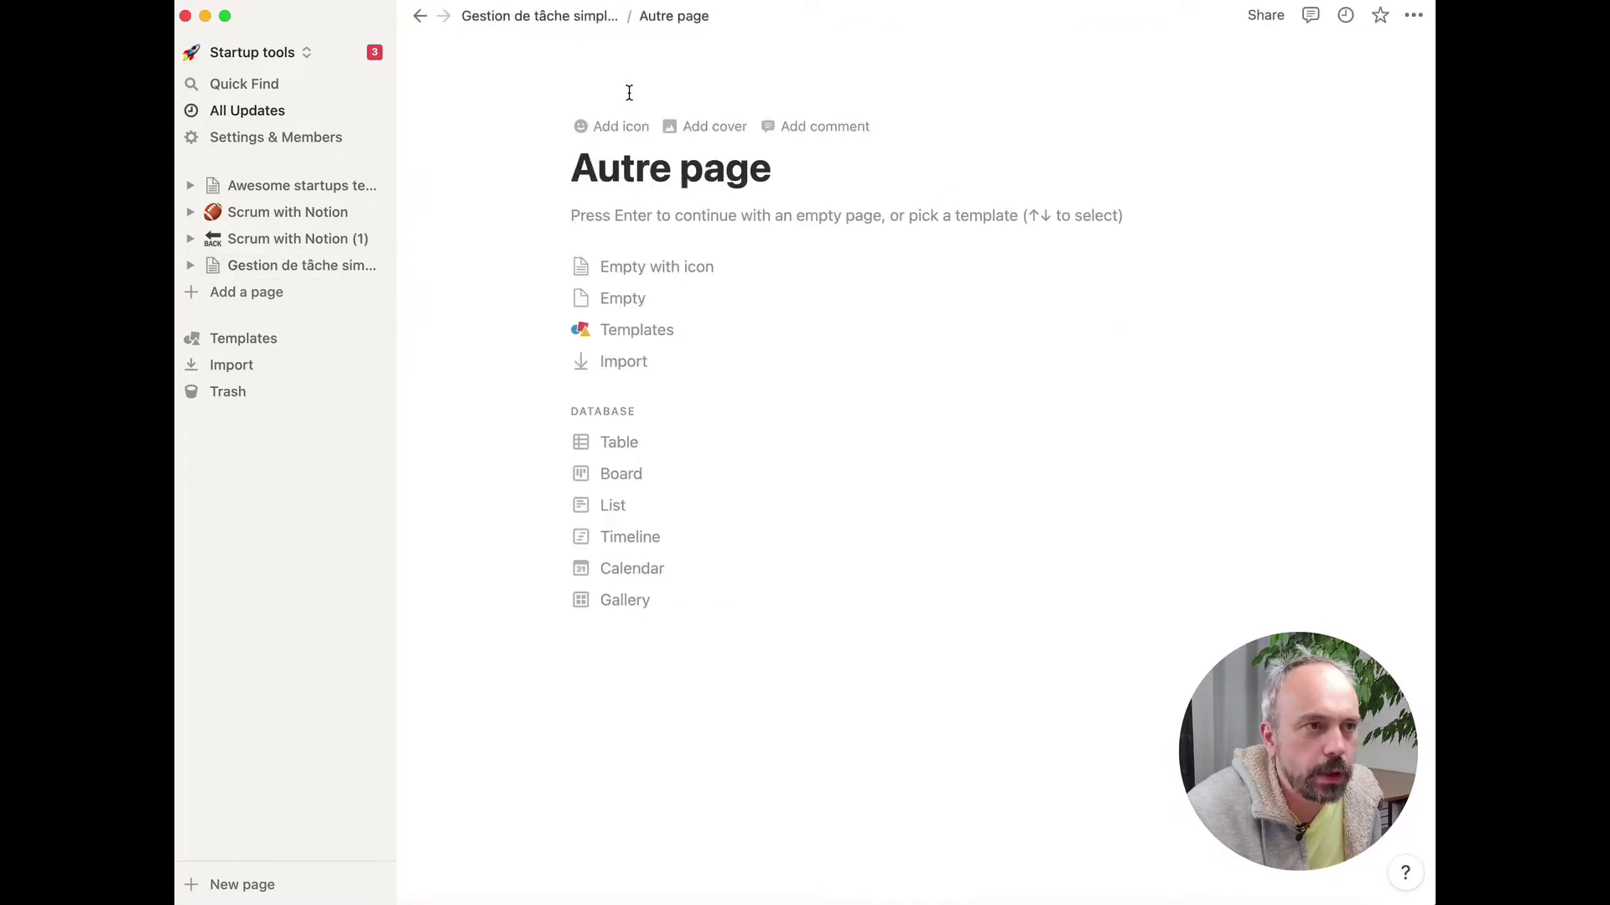
- Reopen "Cas d'usage de Notion" from the parent page and insert a link to the existing "Autre page" below the to-do list
{"action": "left_click", "coordinate": [498, 17]}
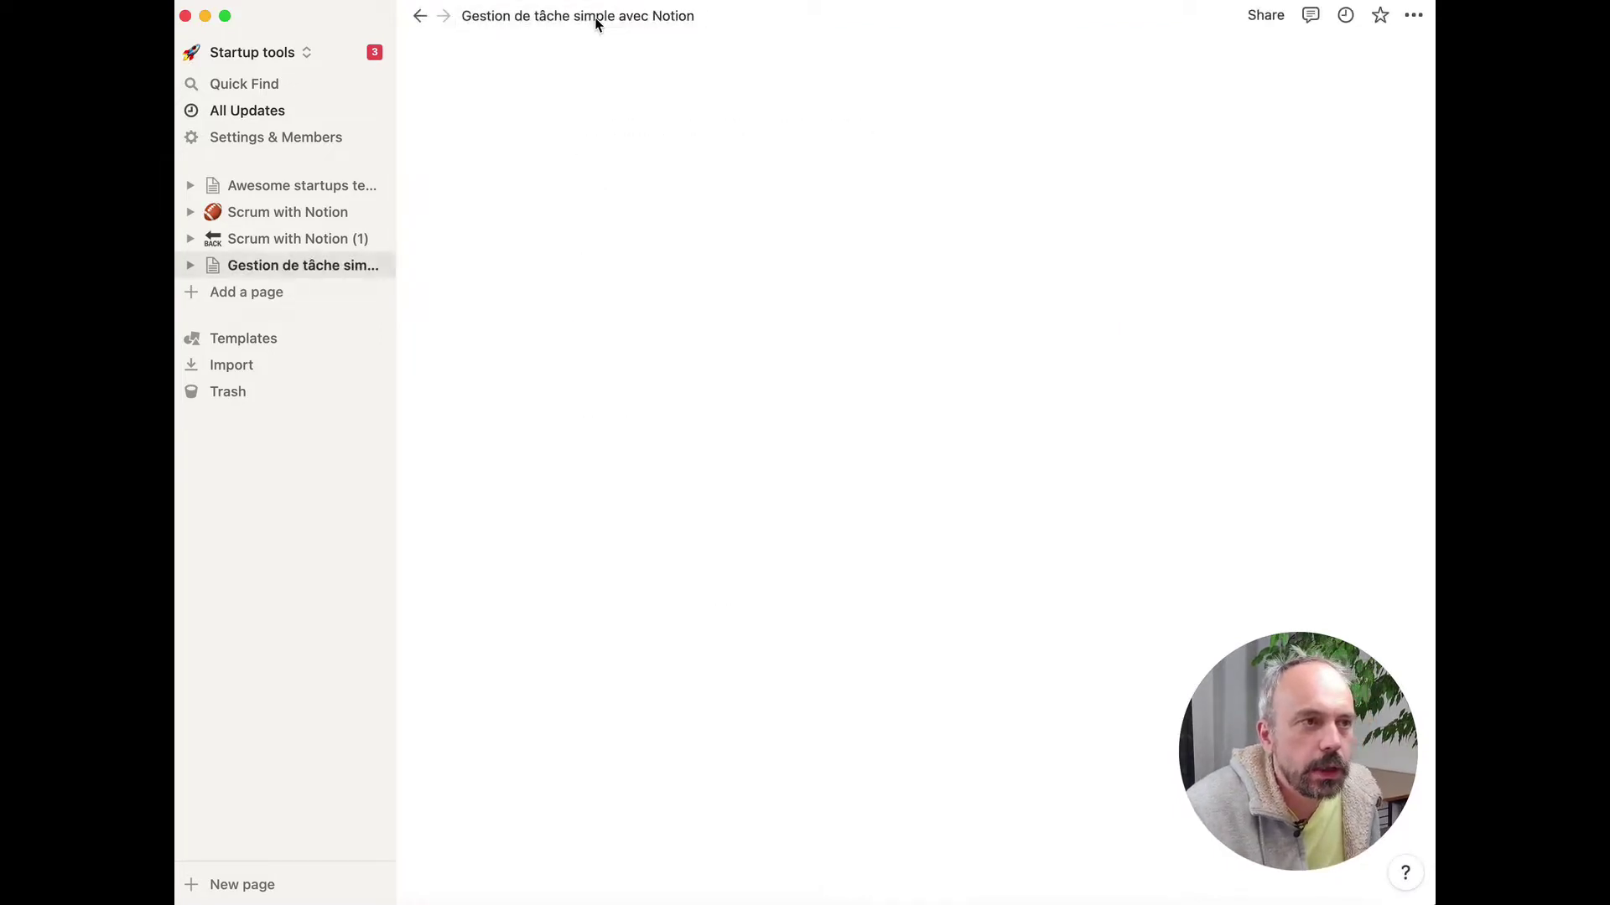
{"action": "left_click", "coordinate": [691, 217]}
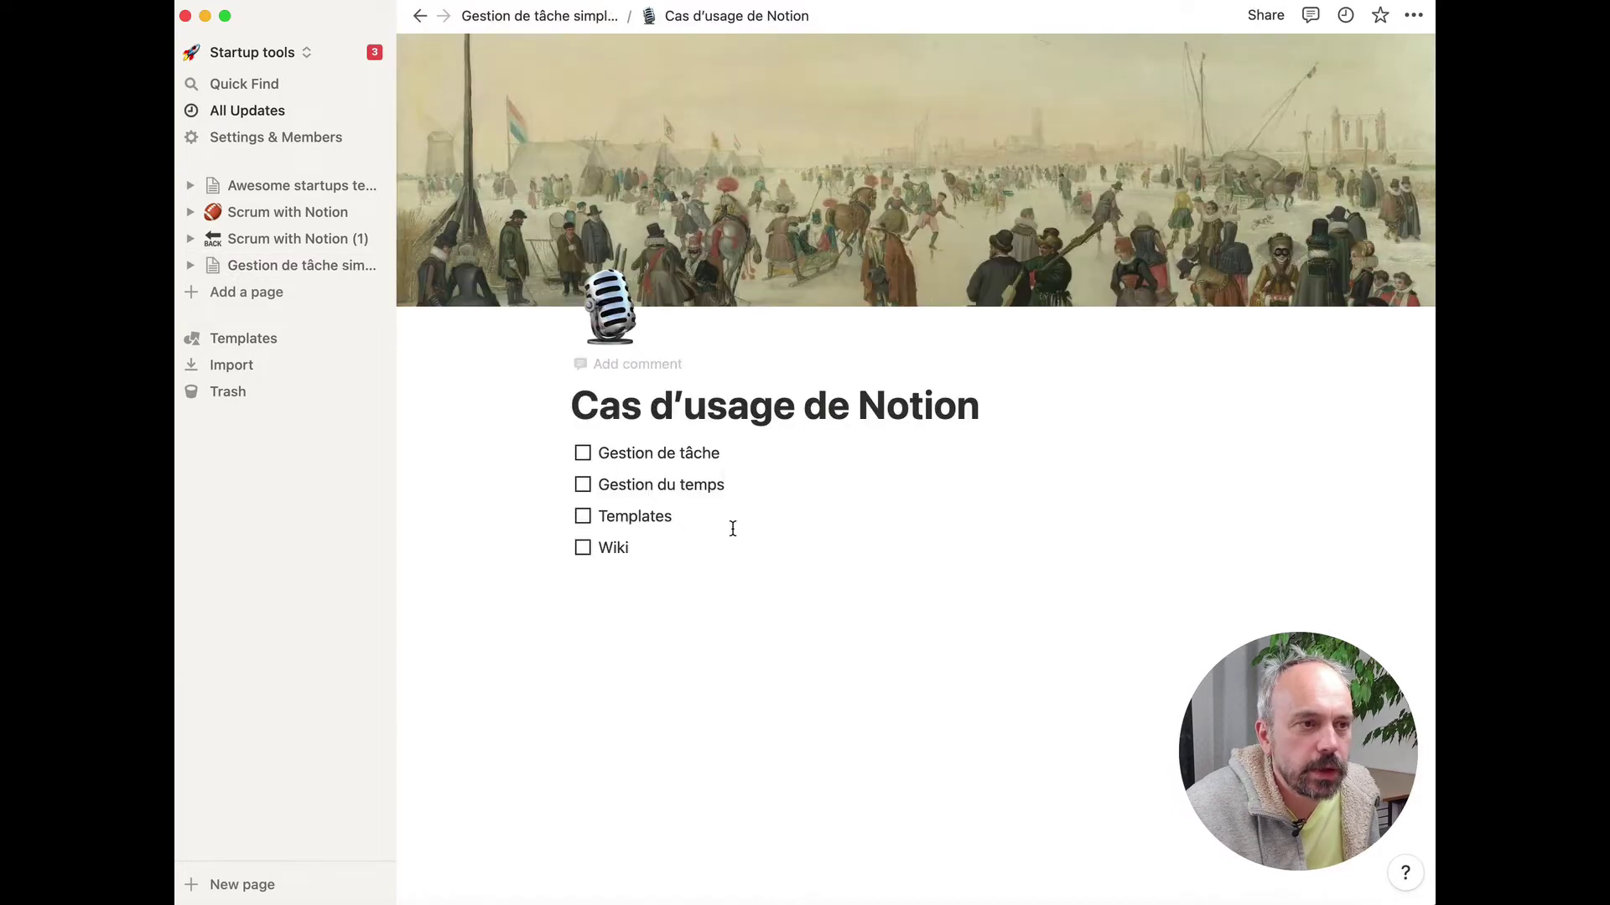
{"action": "left_click", "coordinate": [699, 564]}
{"action": "key", "text": "Return"}
{"action": "key", "text": "Return"}
{"action": "key", "text": "Return"}
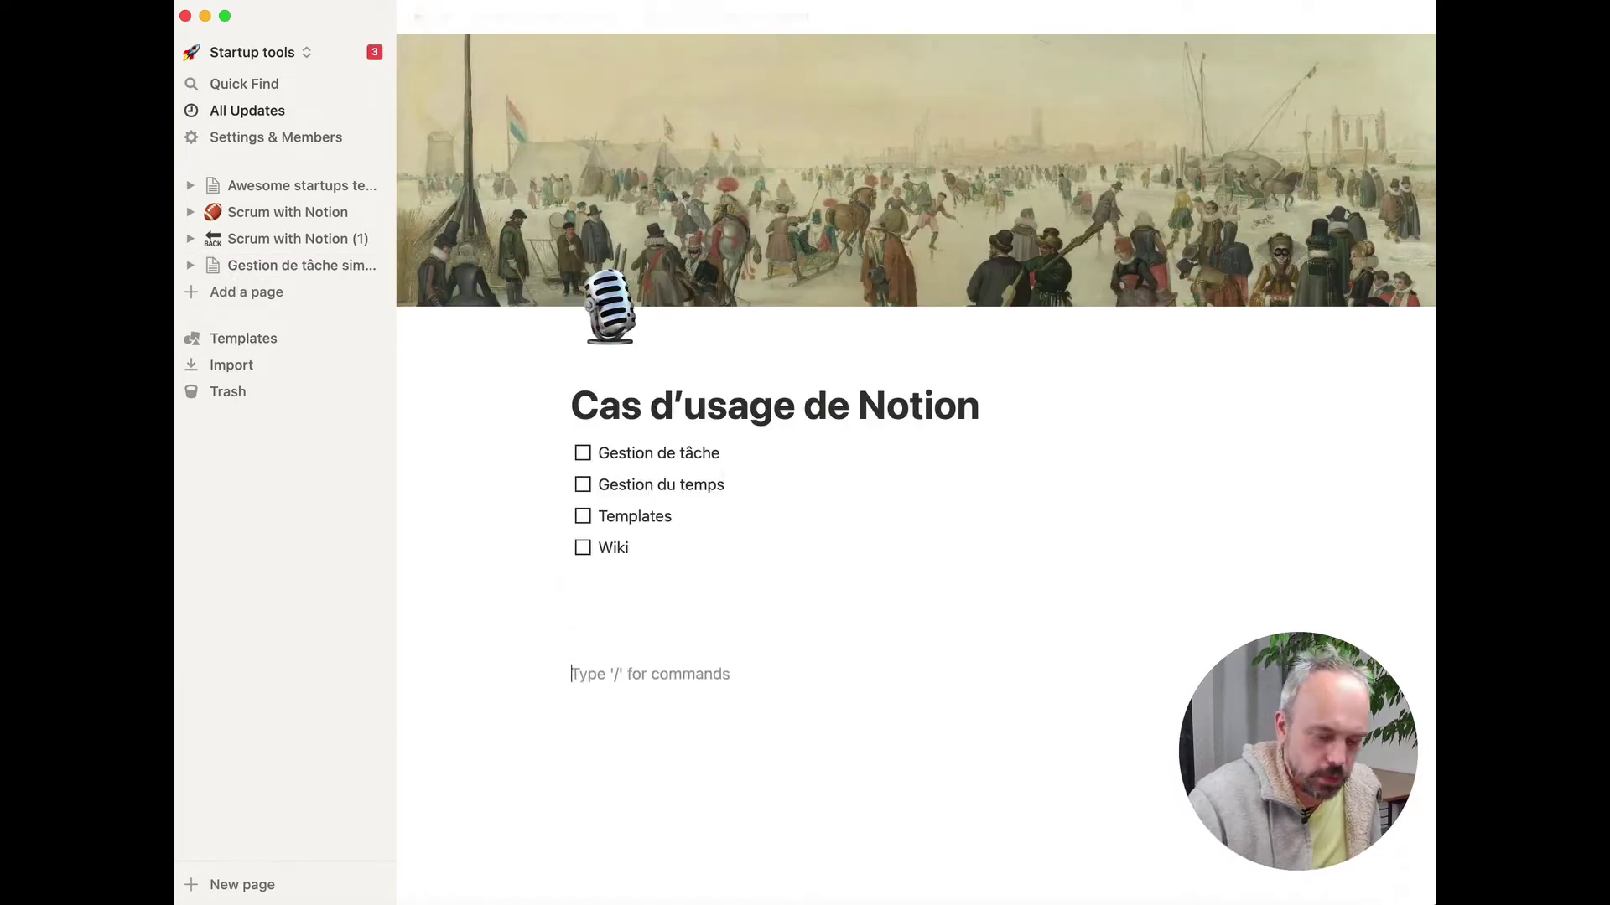
{"action": "type", "text": "/page"}
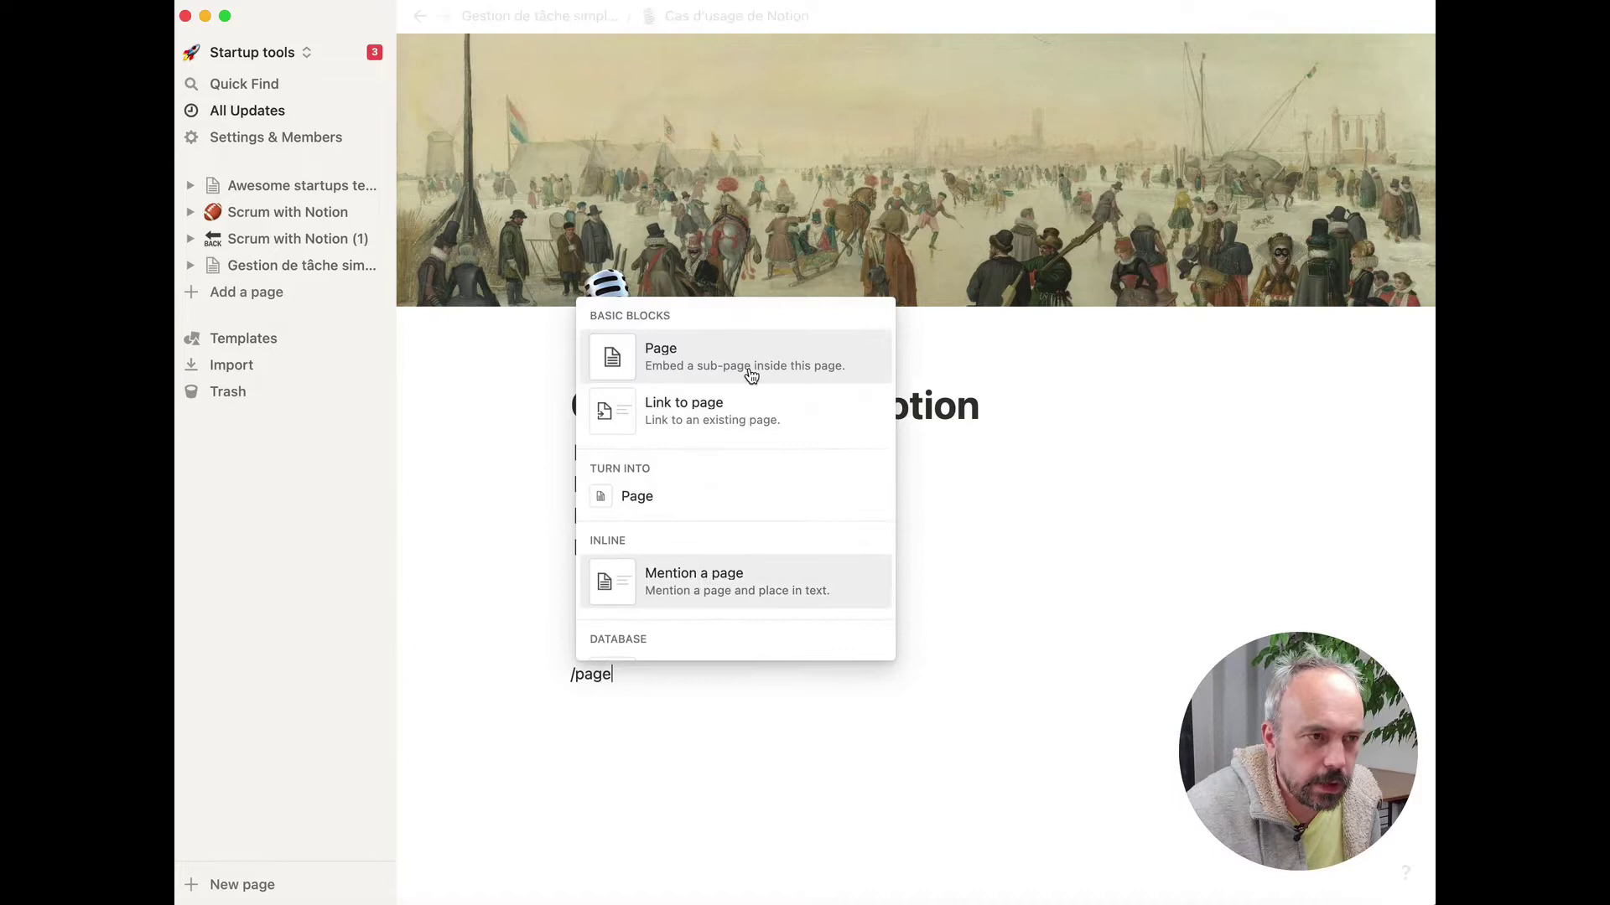
{"action": "left_click", "coordinate": [730, 409]}
- Open the linked "Autre page" and follow its backlink to the "Cas d'usage de Notion" page
{"action": "left_click", "coordinate": [658, 686]}
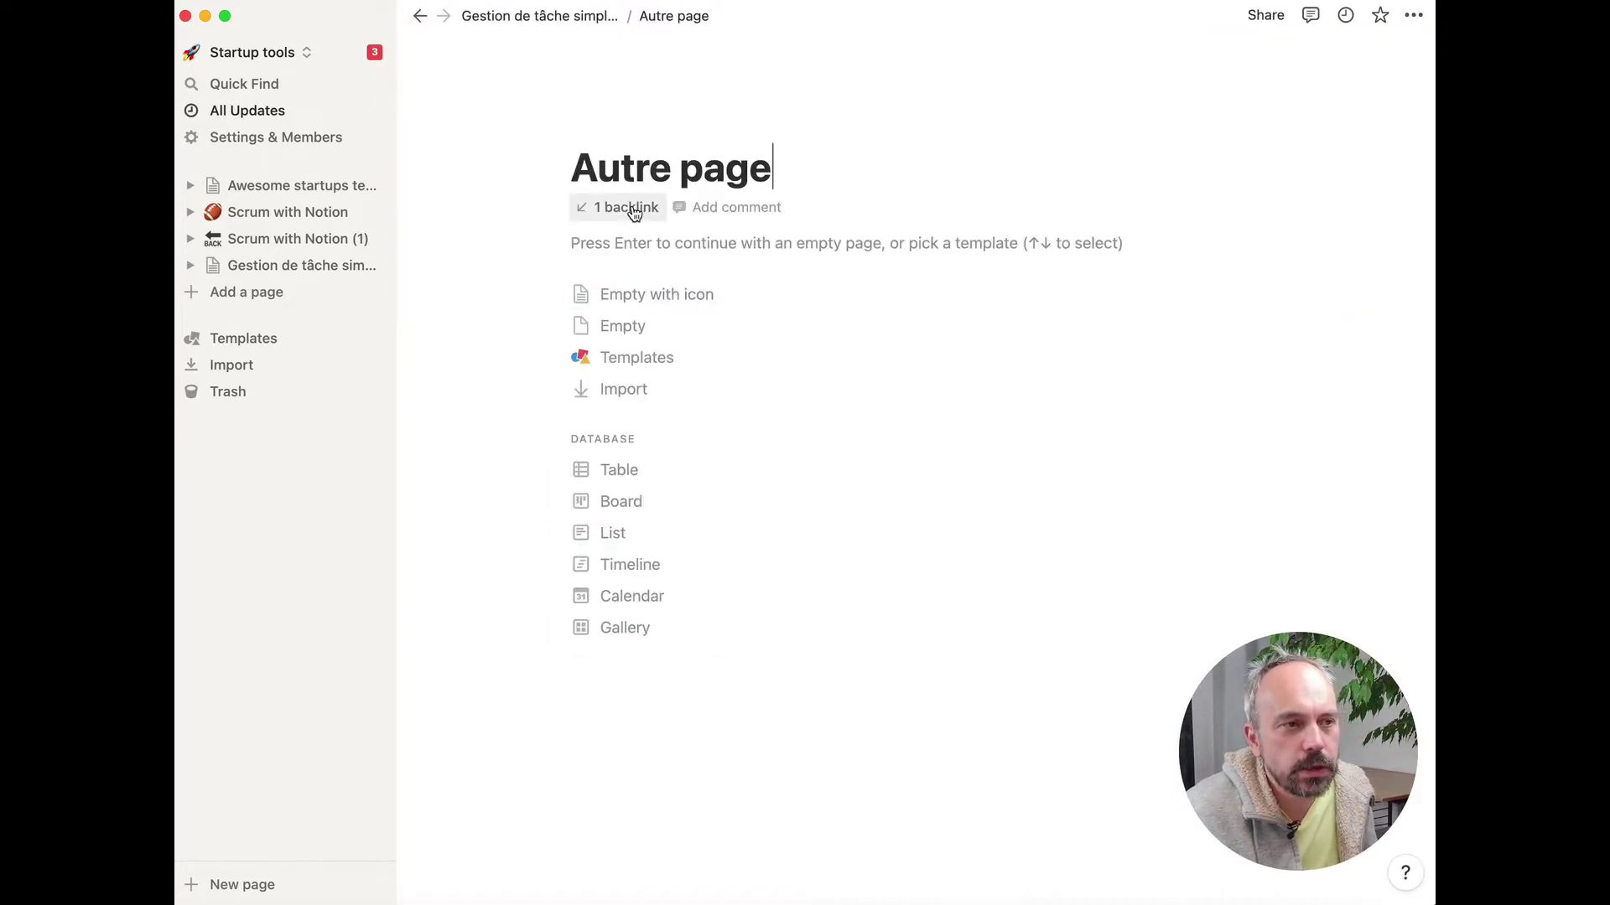
{"action": "left_click", "coordinate": [630, 207]}
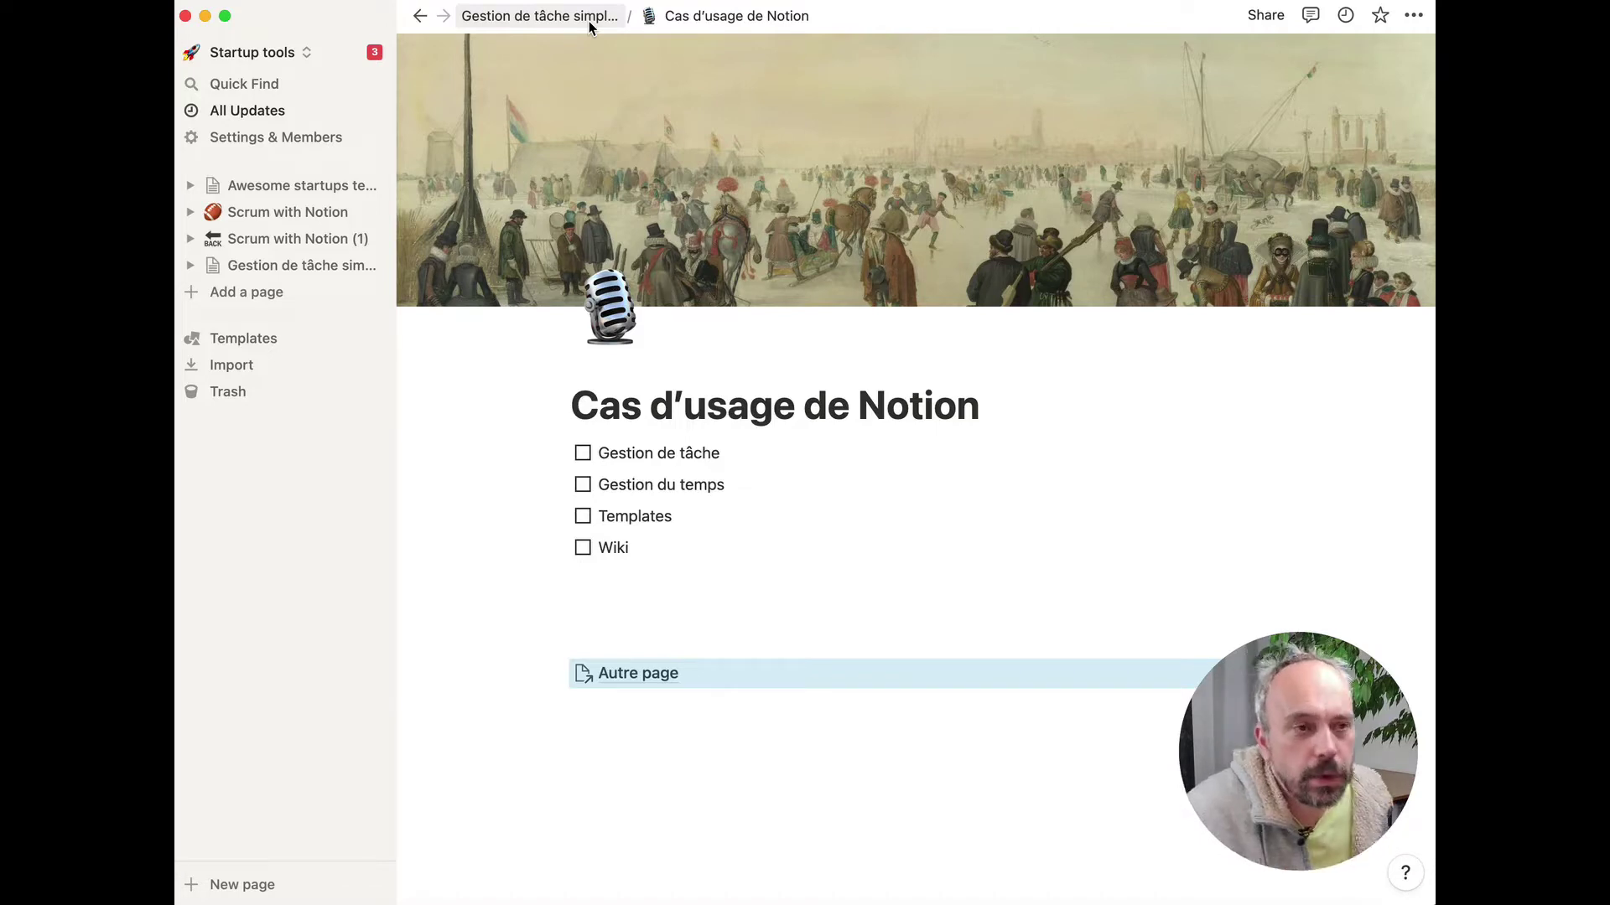
- Insert a Board view database below the "Autre page" link
{"action": "left_click", "coordinate": [717, 761]}
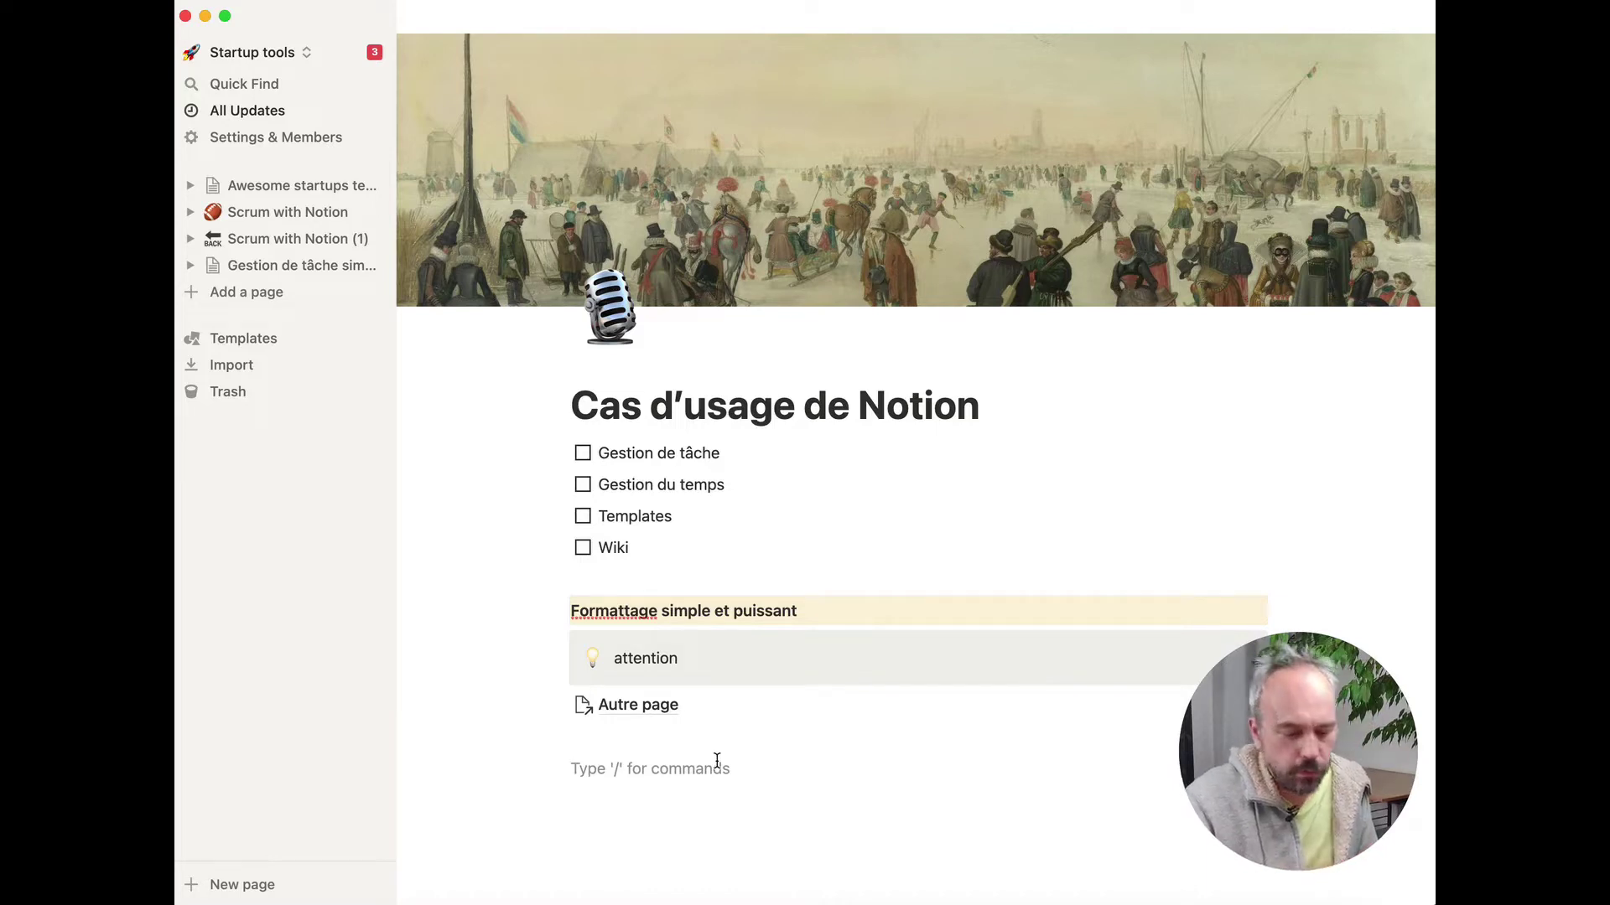
{"action": "type", "text": "/"}
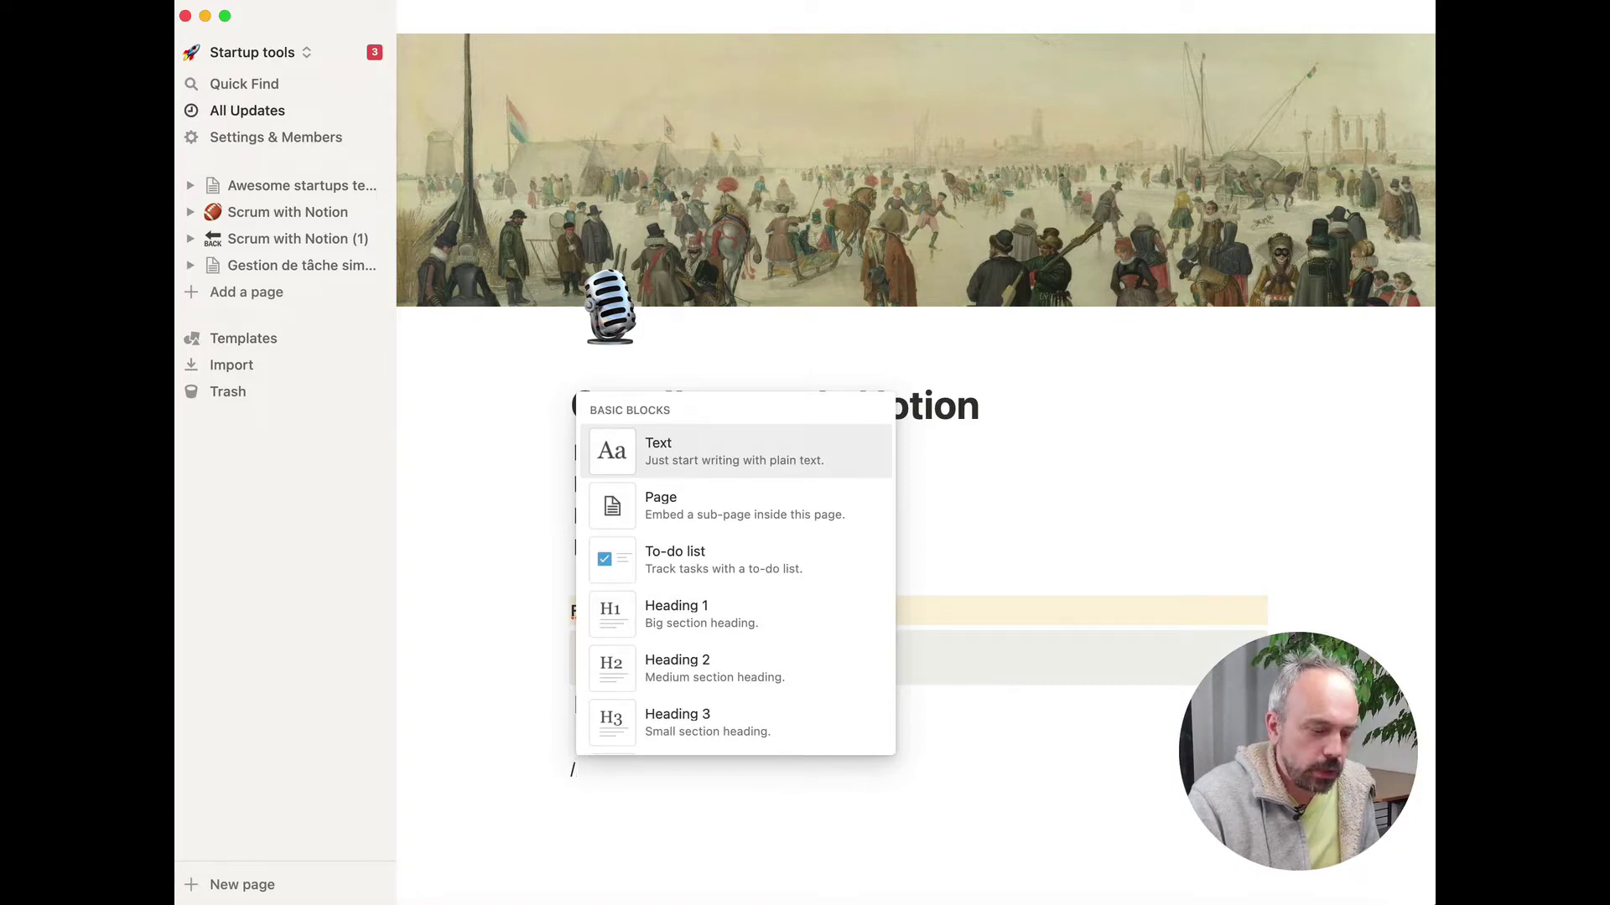
{"action": "type", "text": "board"}
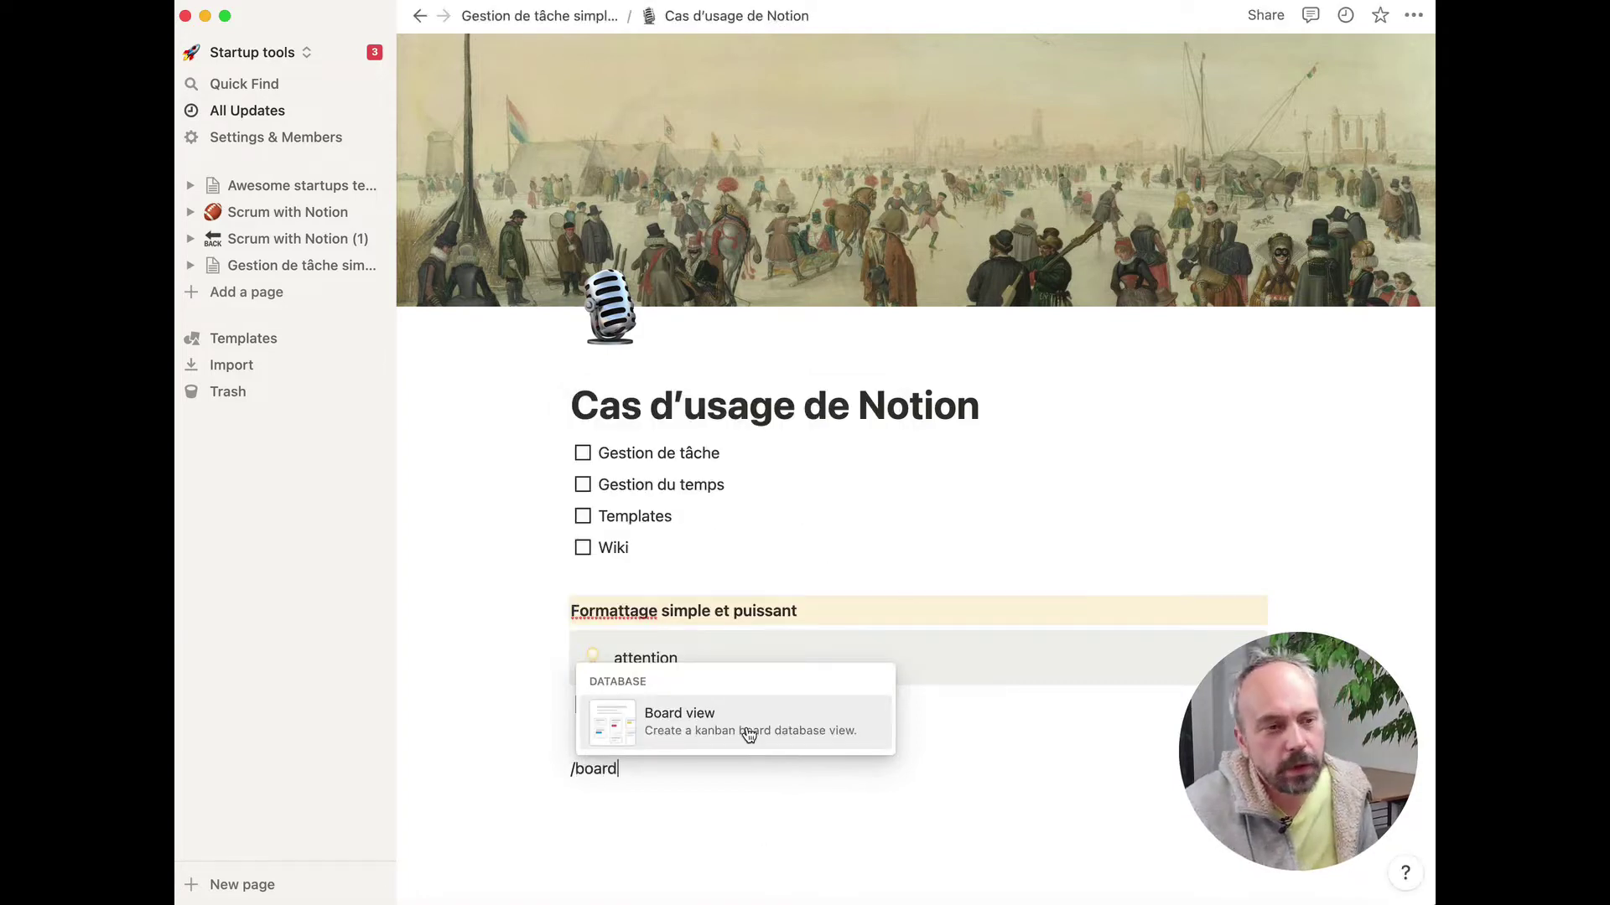
{"action": "left_click", "coordinate": [640, 719]}
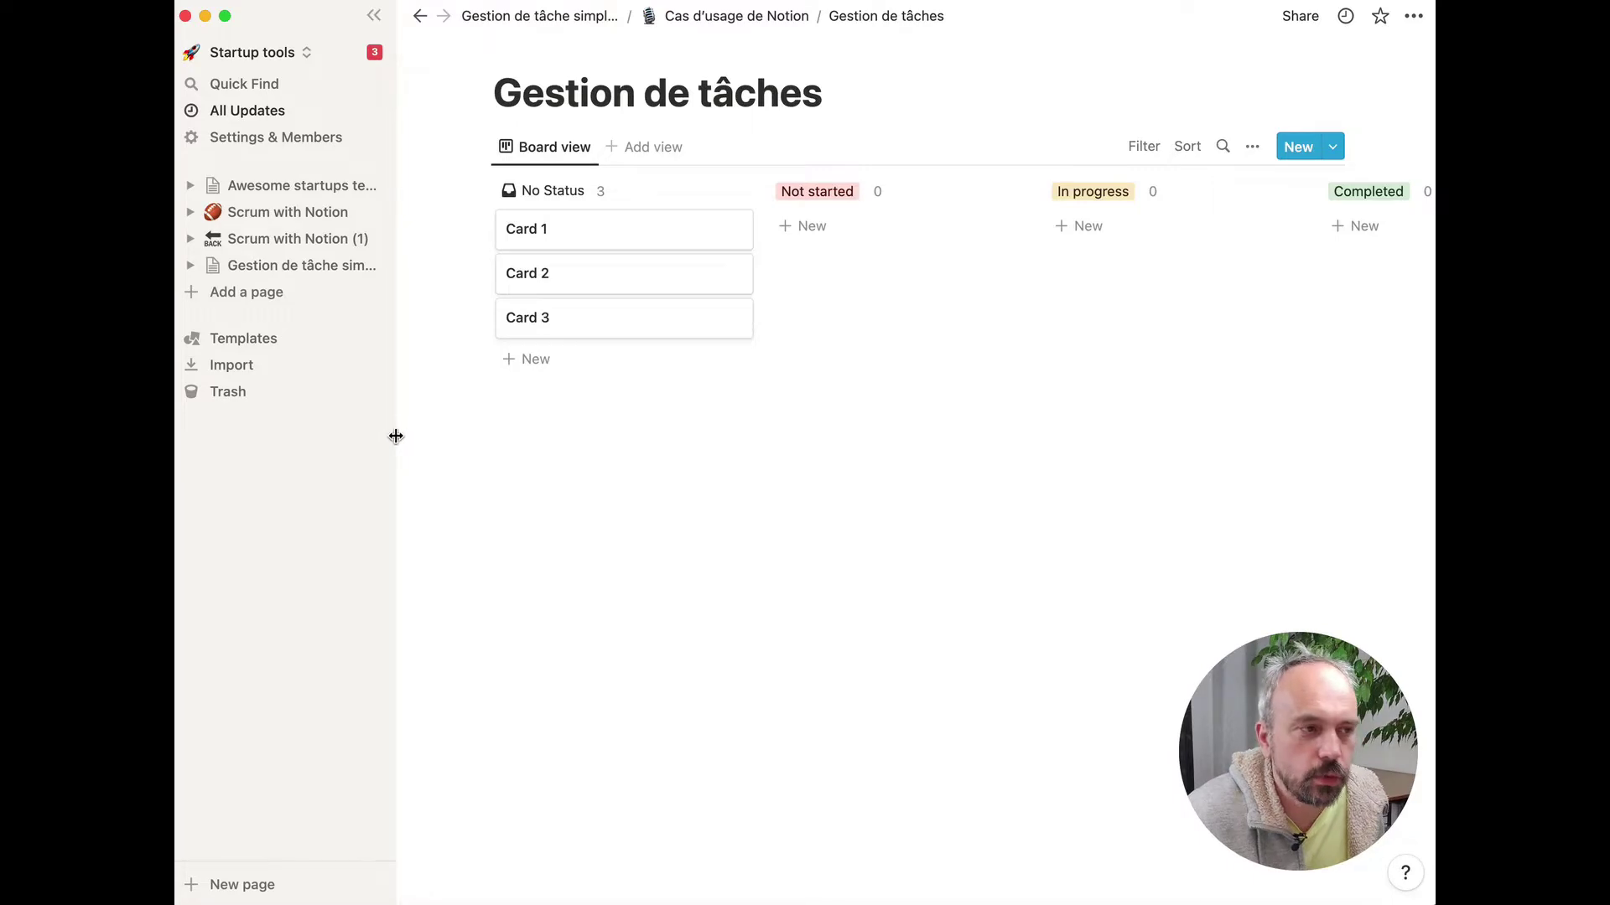
- Narrow the sidebar to give the board's status columns more room
{"action": "left_click_drag", "start_coordinate": [396, 436], "coordinate": [353, 436]}
{"action": "scroll", "coordinate": [927, 234], "scroll_direction": "right", "scroll_amount": 2}
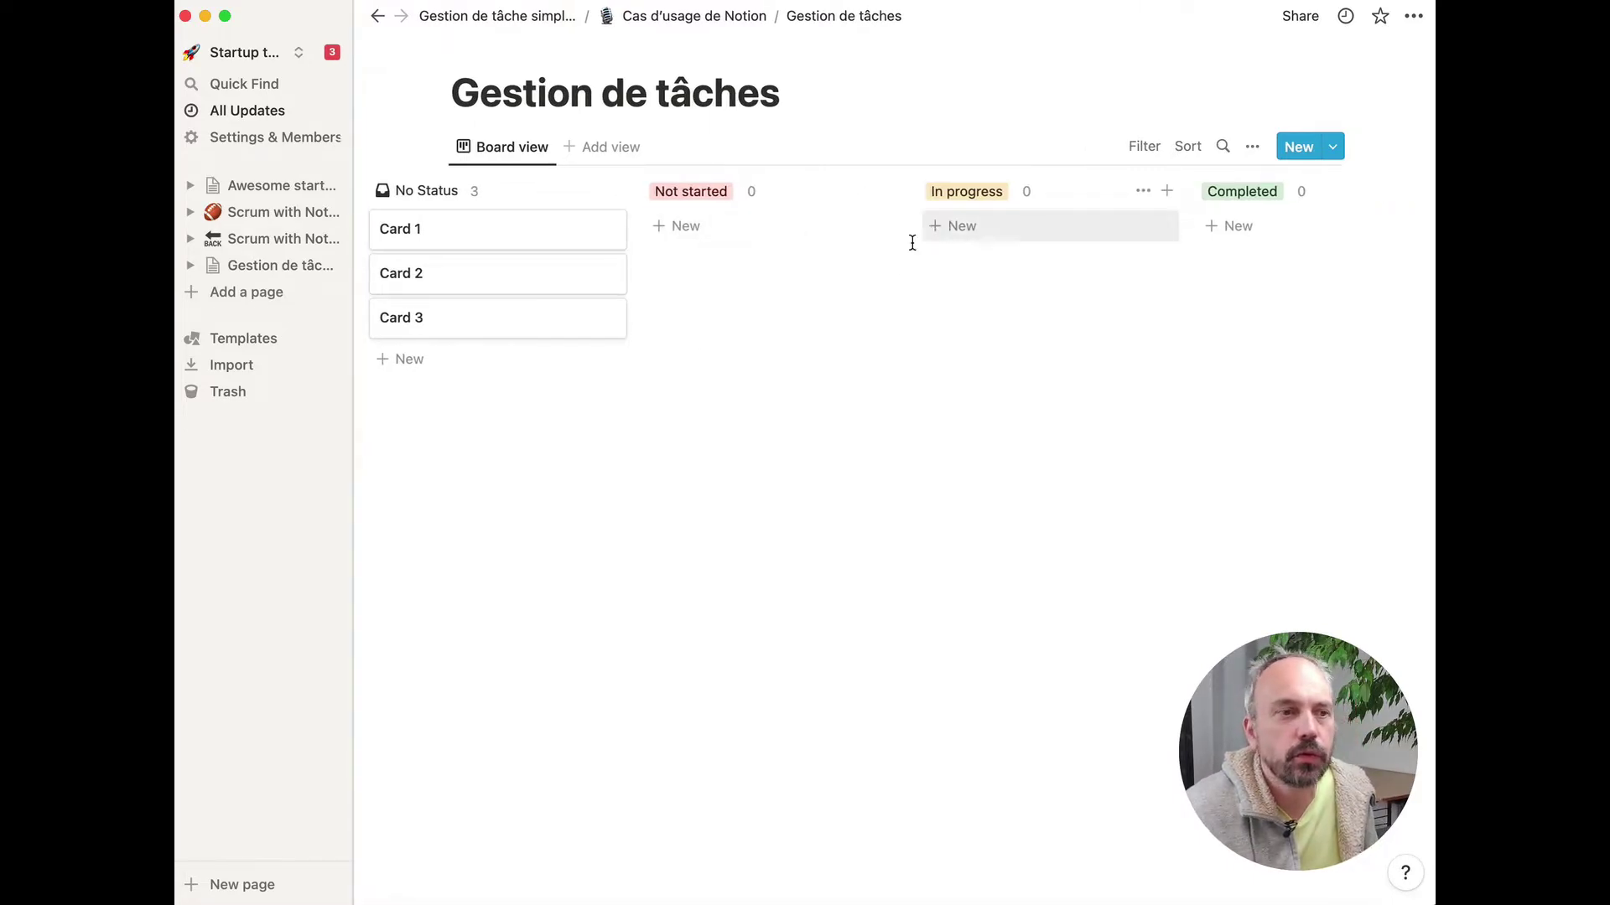
{"action": "scroll", "coordinate": [776, 267], "scroll_direction": "left", "scroll_amount": 2}
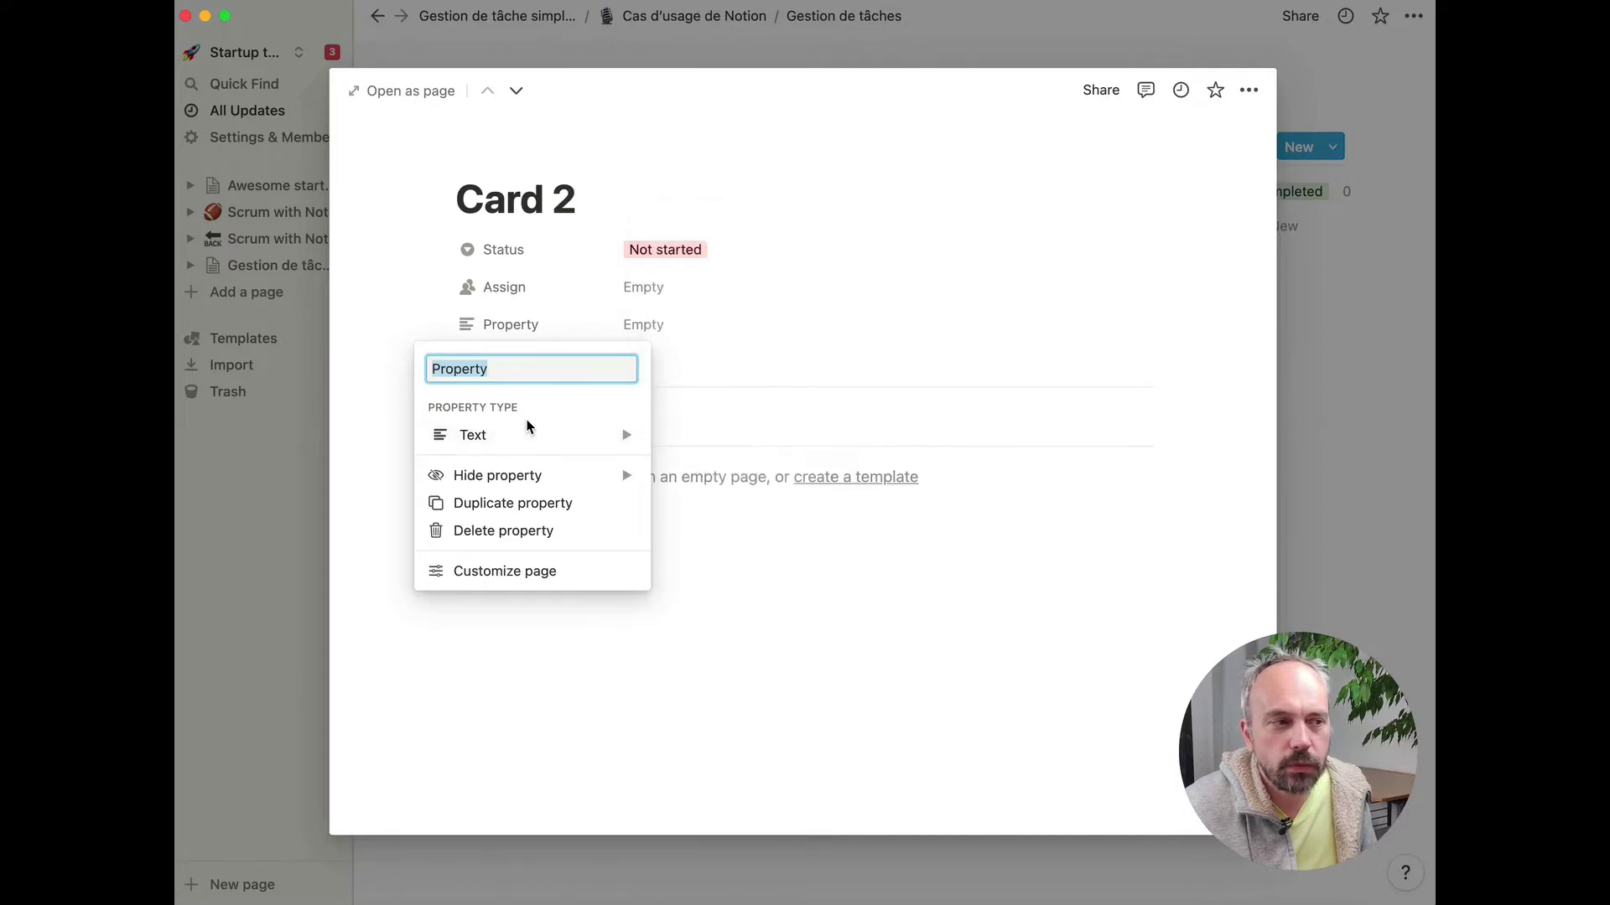
- Change Card 2's new property to the Date type and set it to March 27, 2022
{"action": "mouse_move", "coordinate": [528, 451]}
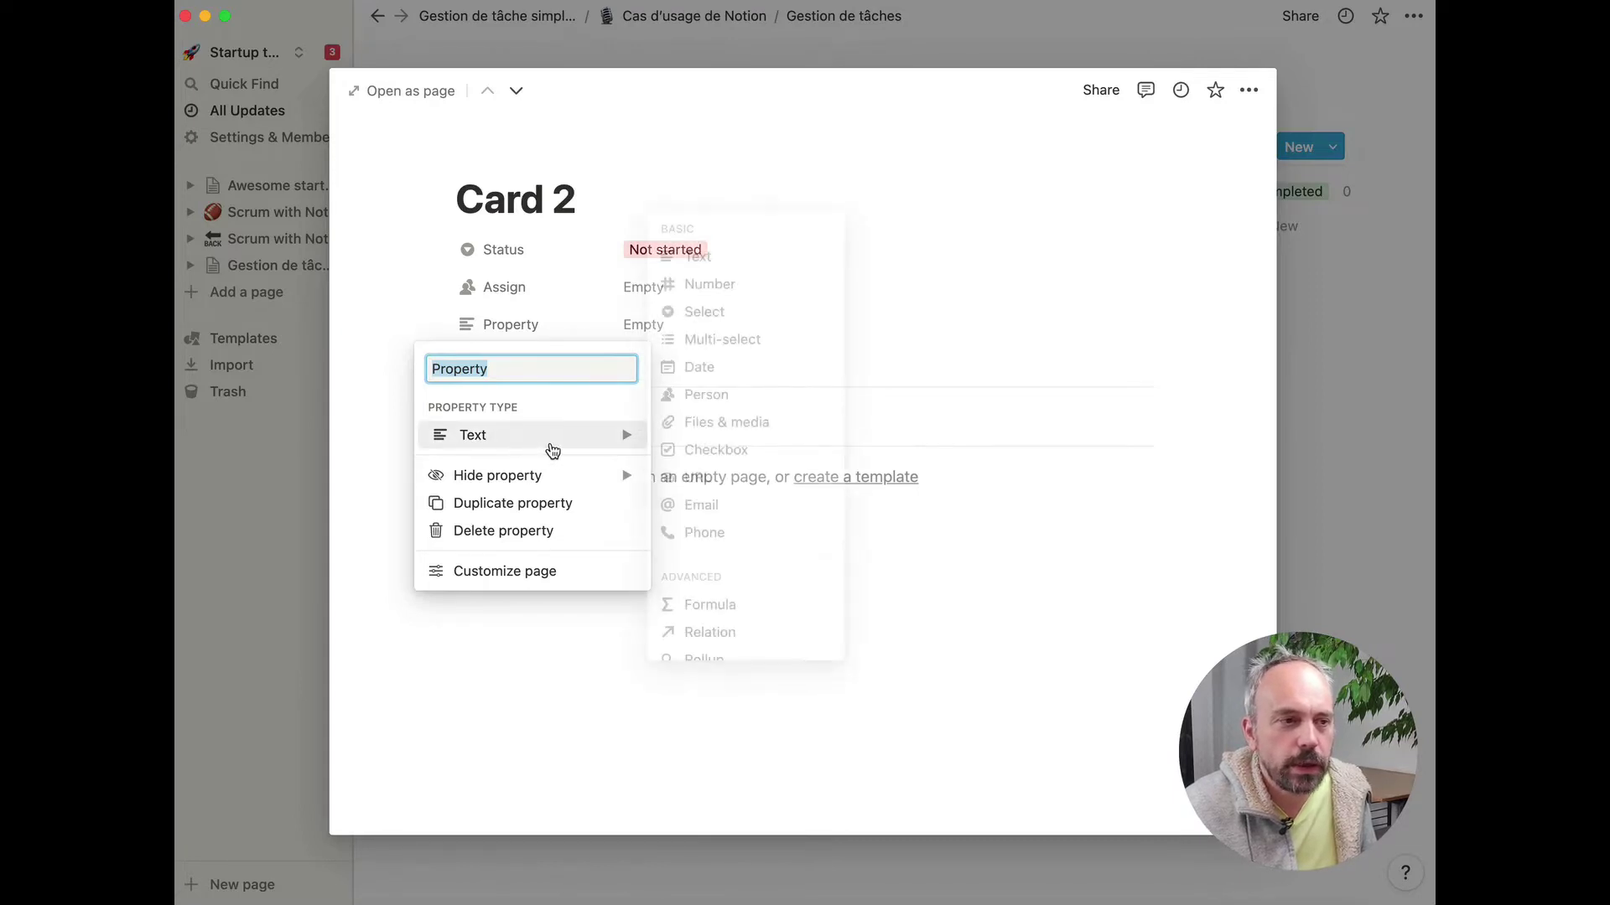
{"action": "left_click", "coordinate": [718, 366]}
{"action": "left_click", "coordinate": [798, 323]}
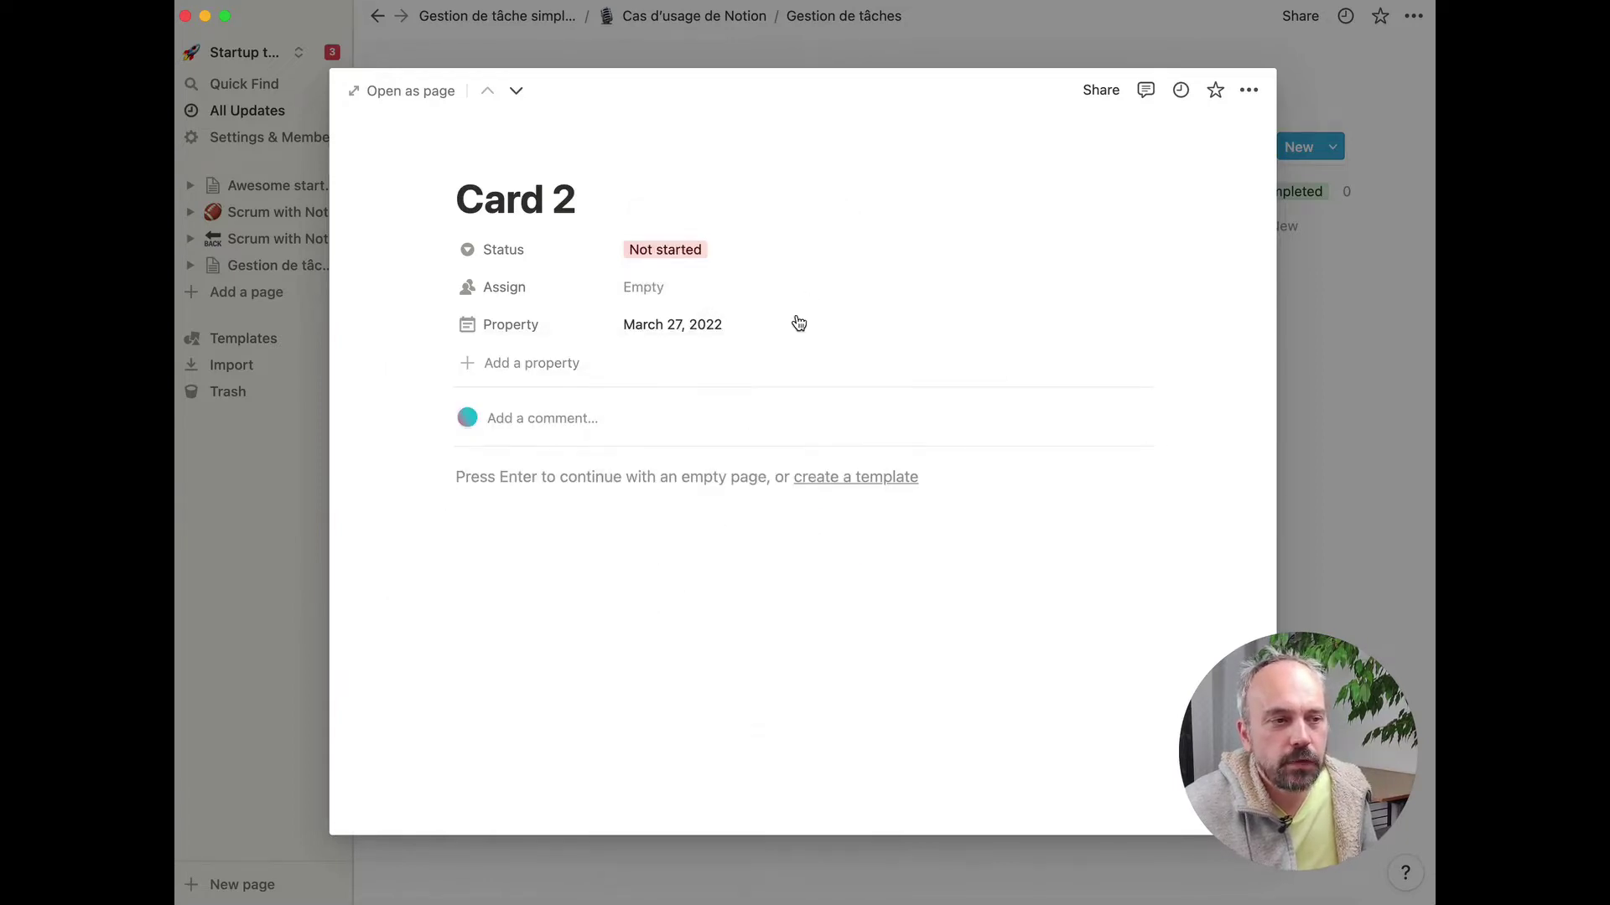
- Rename Card 2's date property to "Deadline" and start adding another property
{"action": "left_click", "coordinate": [509, 324]}
{"action": "type", "text": "Deadline"}
{"action": "left_click", "coordinate": [784, 377]}
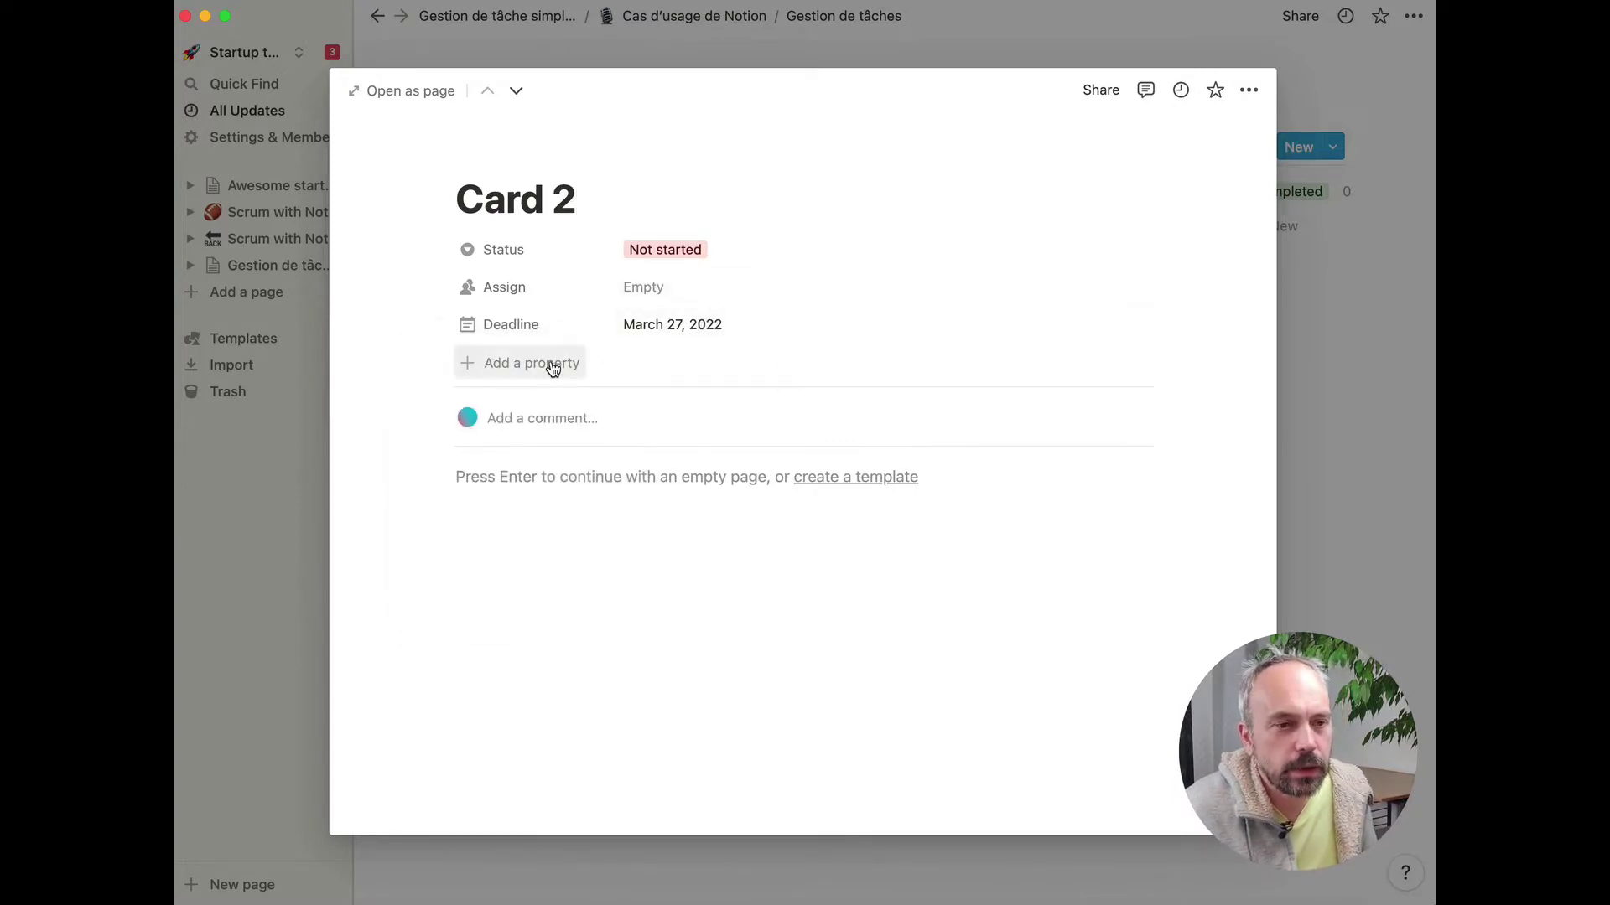
{"action": "left_click", "coordinate": [551, 364]}
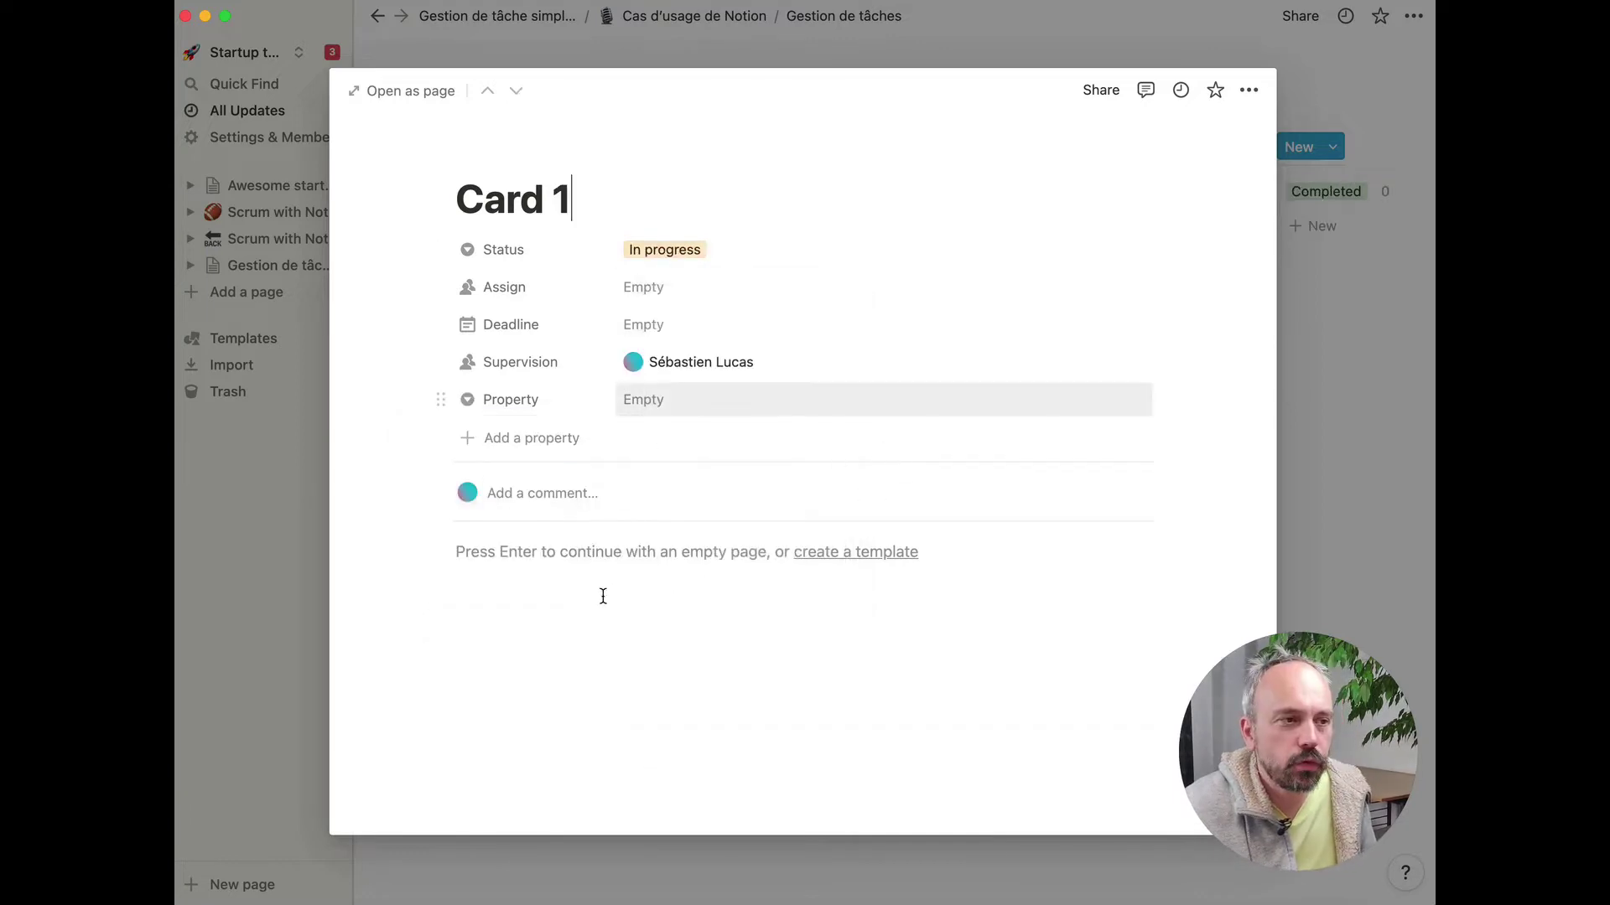
- Insert a landscape photo of three hikers overlooking a bay into Card 1's body
{"action": "left_click", "coordinate": [586, 552]}
{"action": "left_click", "coordinate": [726, 604]}
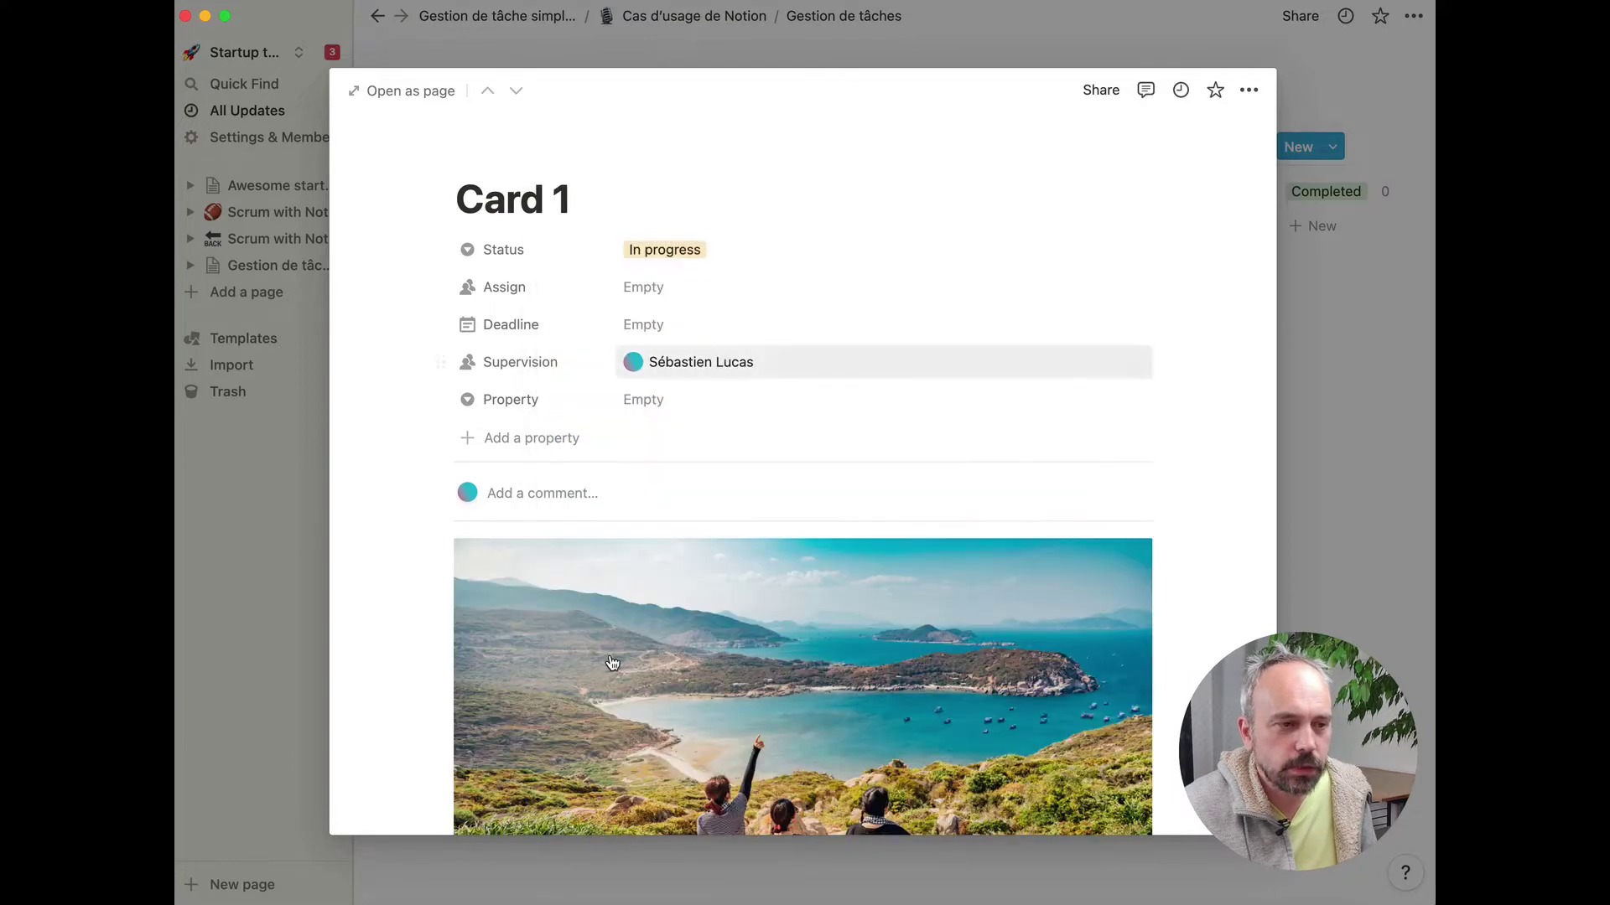
{"action": "scroll", "coordinate": [612, 663], "scroll_direction": "down", "scroll_amount": 3}
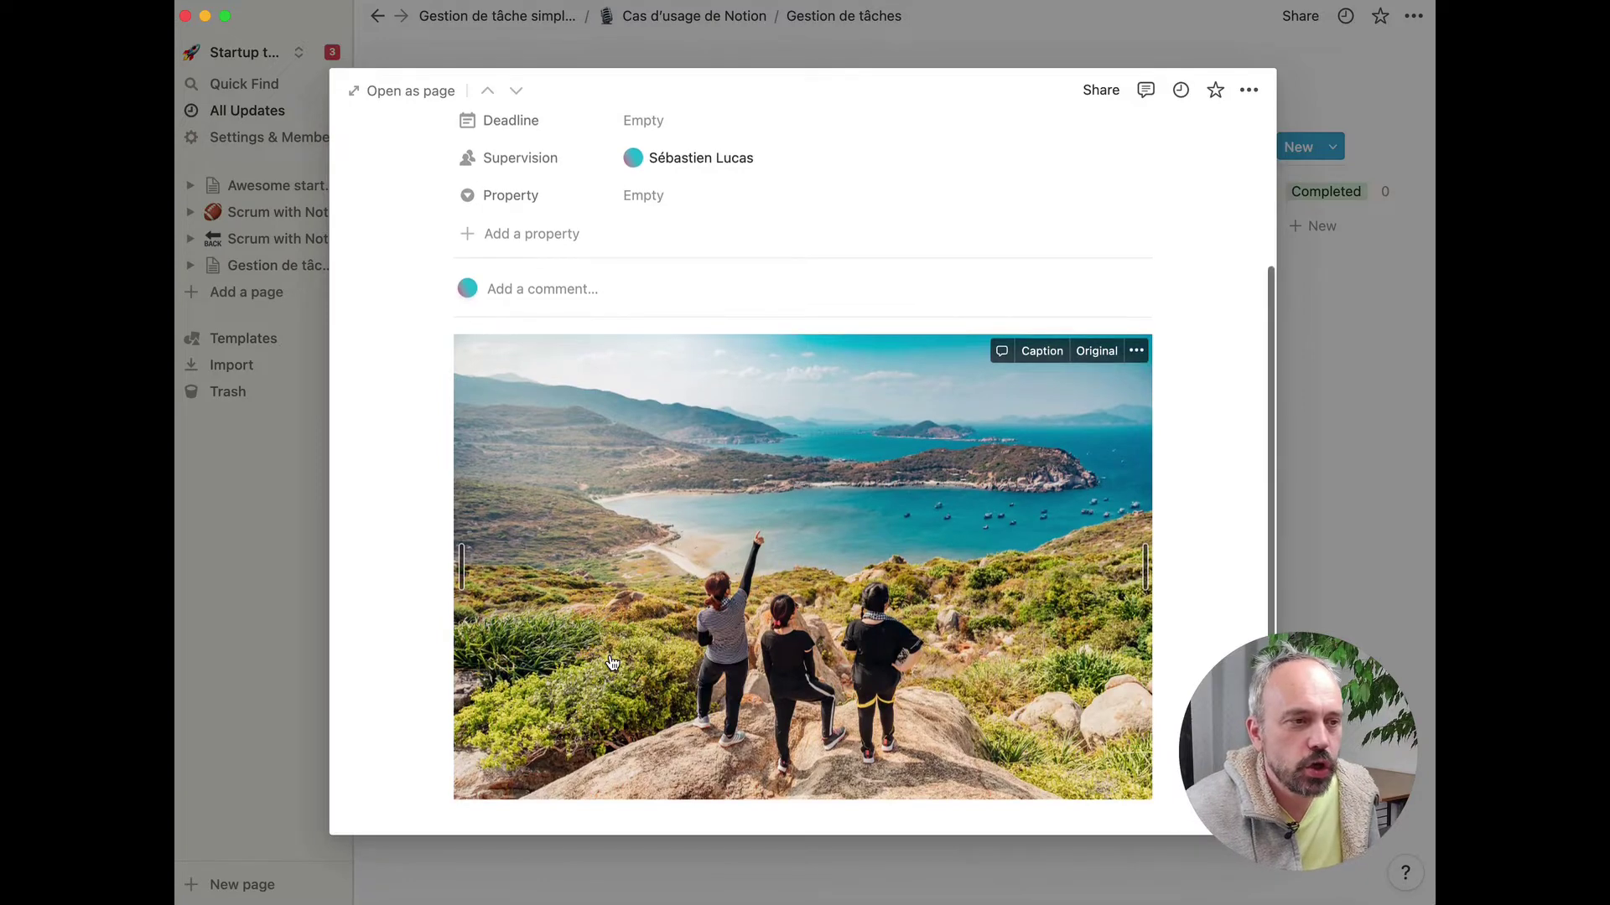
{"action": "scroll", "coordinate": [878, 399], "scroll_direction": "up", "scroll_amount": 5}
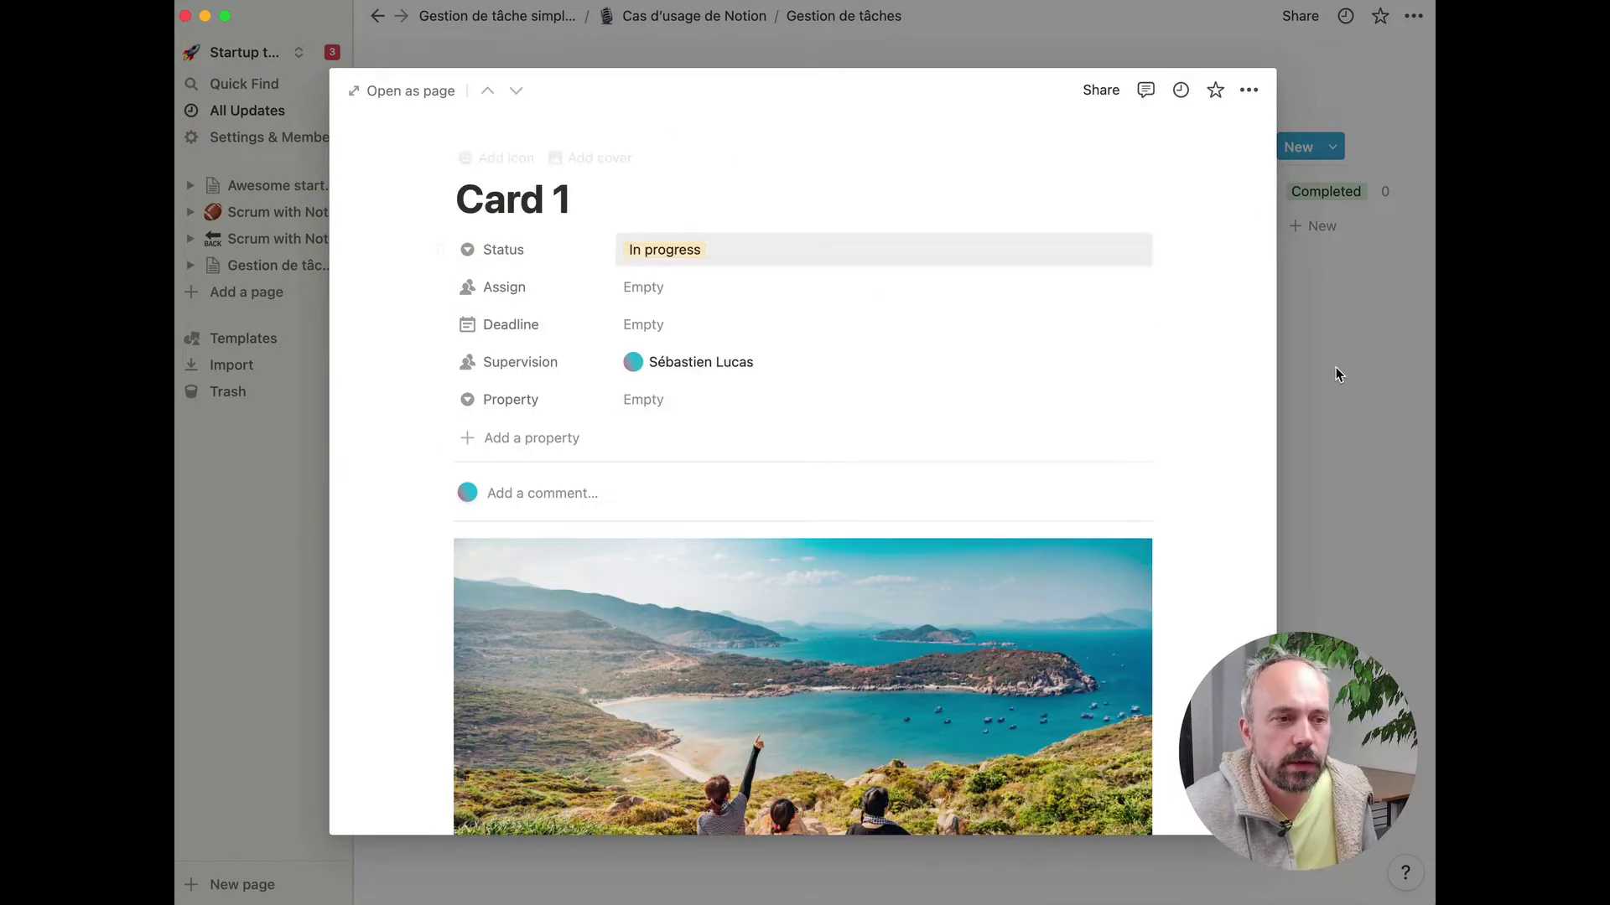
- Close Card 1 and check which properties the board view shows or hides on its cards
{"action": "left_click", "coordinate": [1355, 388]}
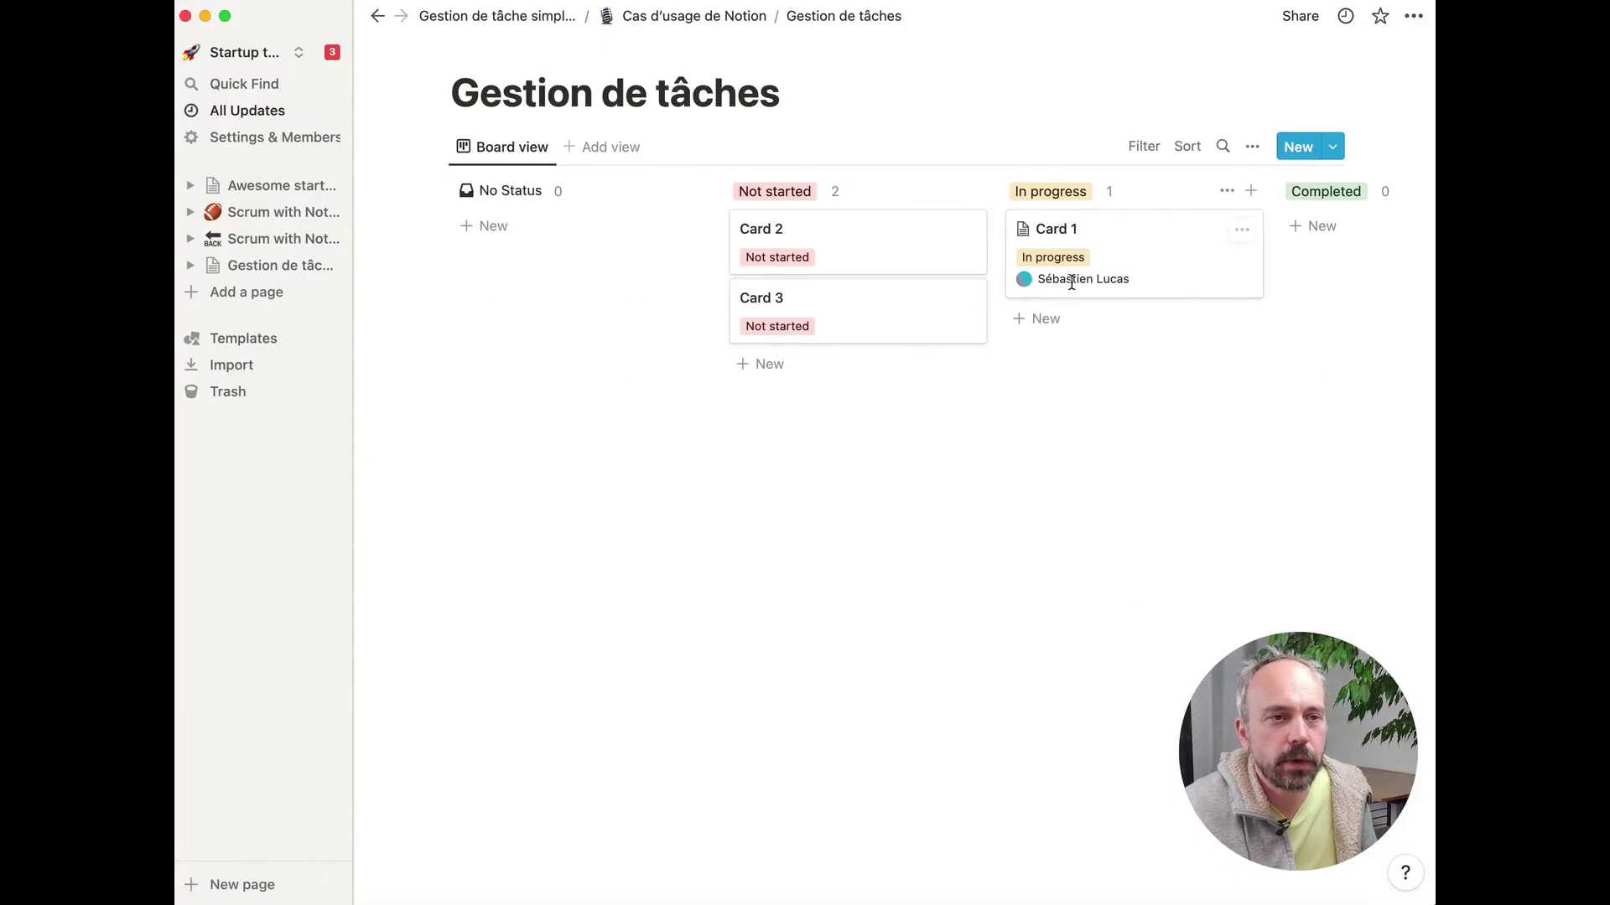
{"action": "left_click", "coordinate": [1247, 148]}
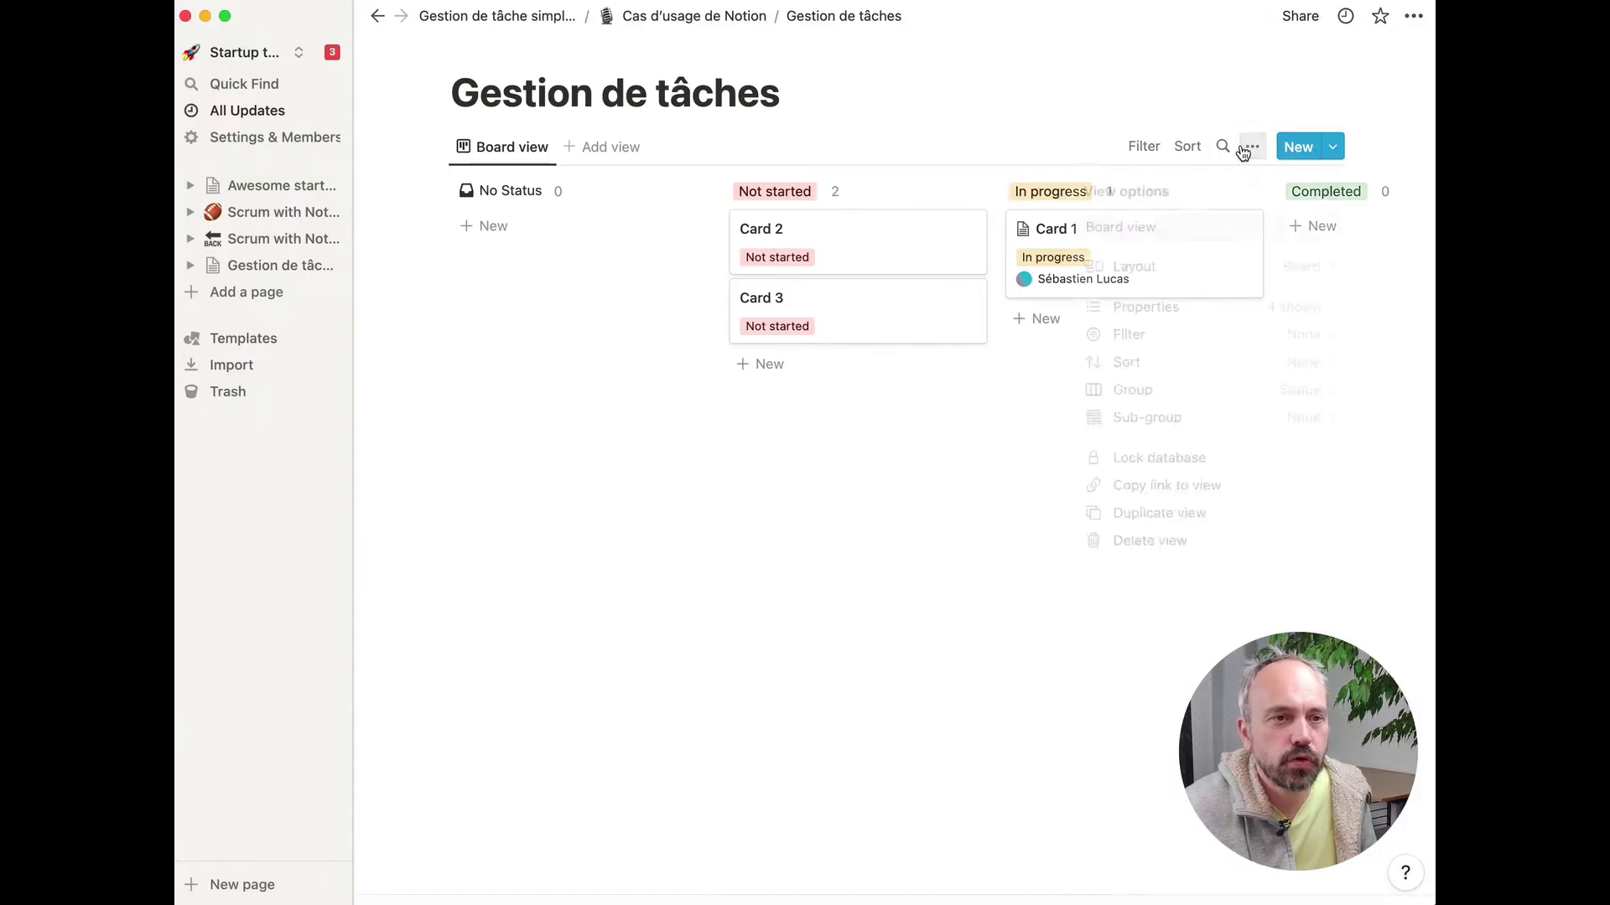
{"action": "left_click", "coordinate": [1169, 310]}
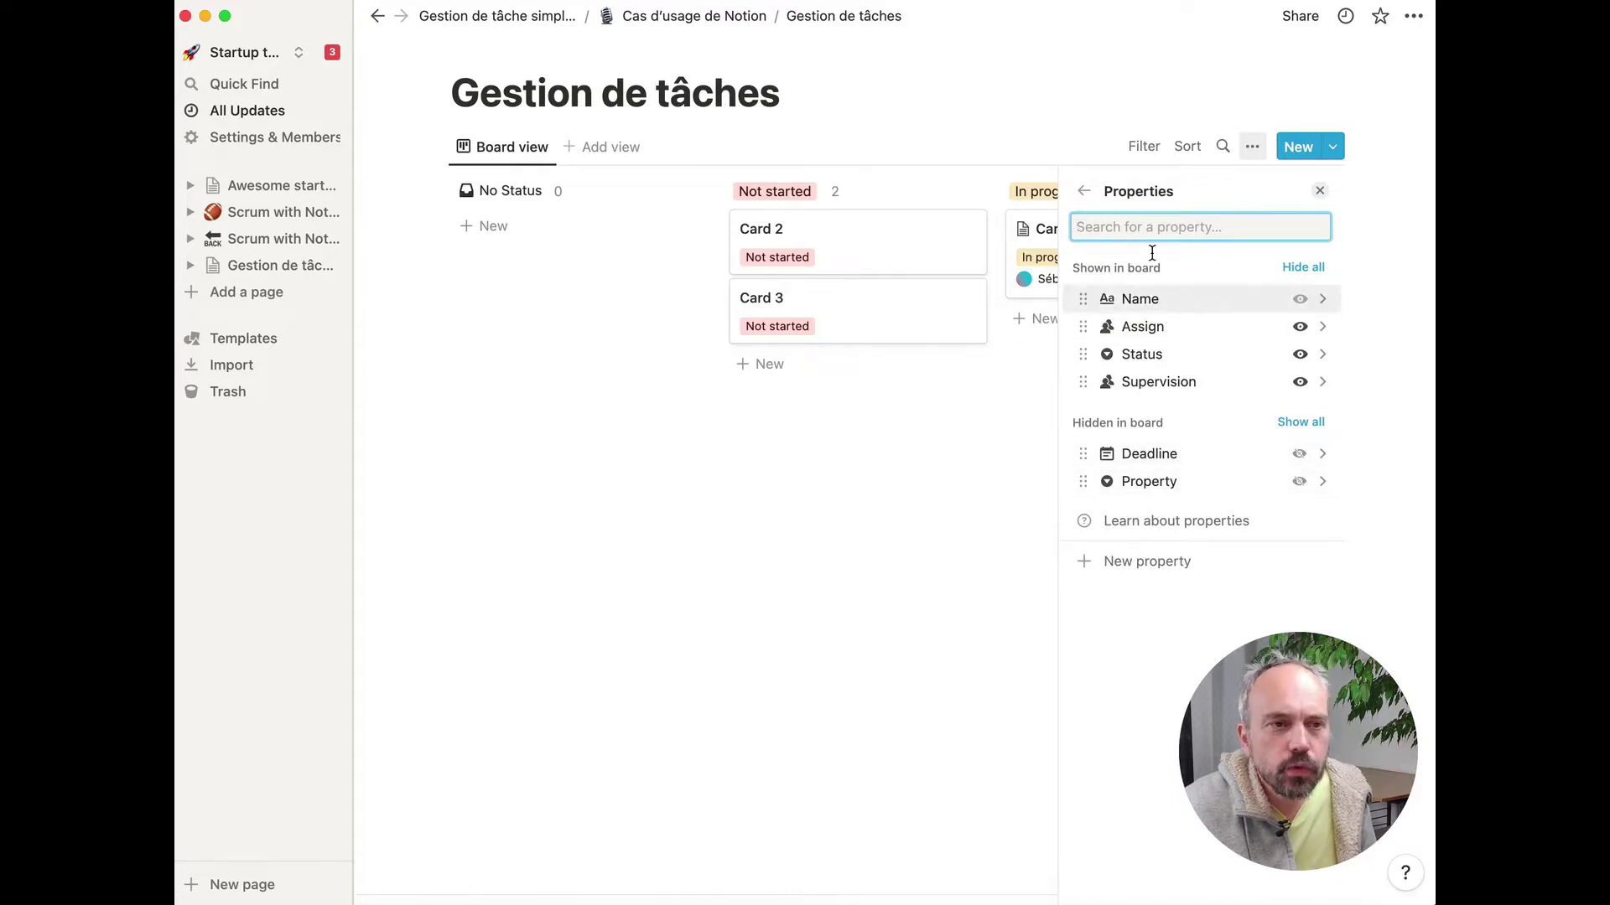
{"action": "left_click", "coordinate": [1084, 191]}
{"action": "left_click", "coordinate": [1239, 240]}
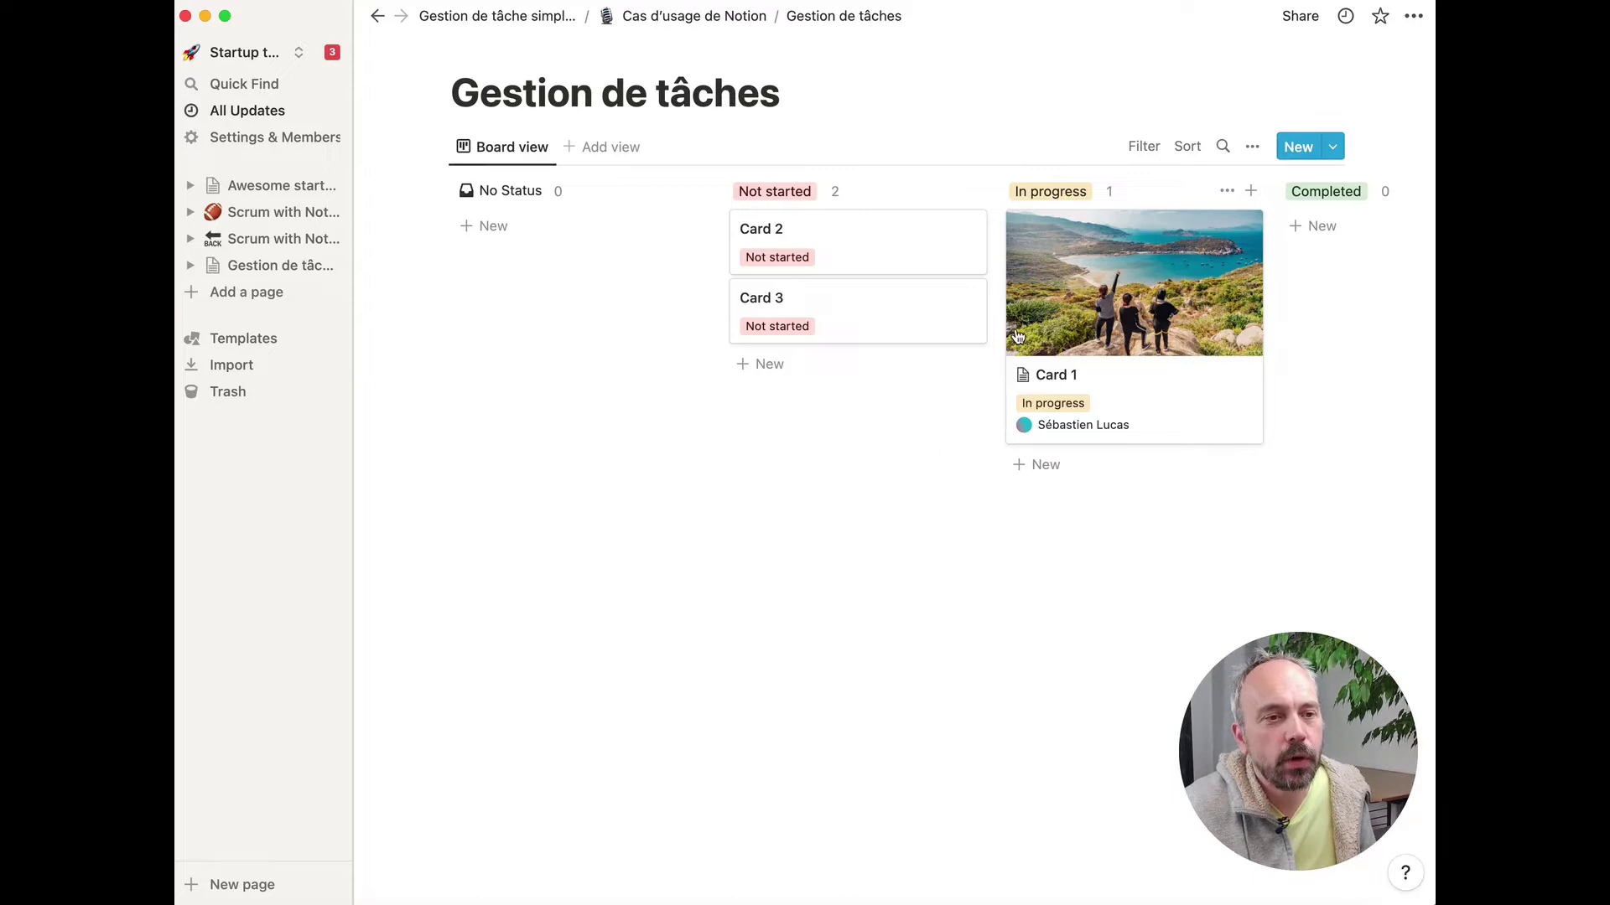
- Move Card 1 from In progress through the Not started column and into the Completed column
{"action": "scroll", "coordinate": [1039, 331], "scroll_direction": "right", "scroll_amount": 3}
{"action": "scroll", "coordinate": [1052, 328], "scroll_direction": "left", "scroll_amount": 2}
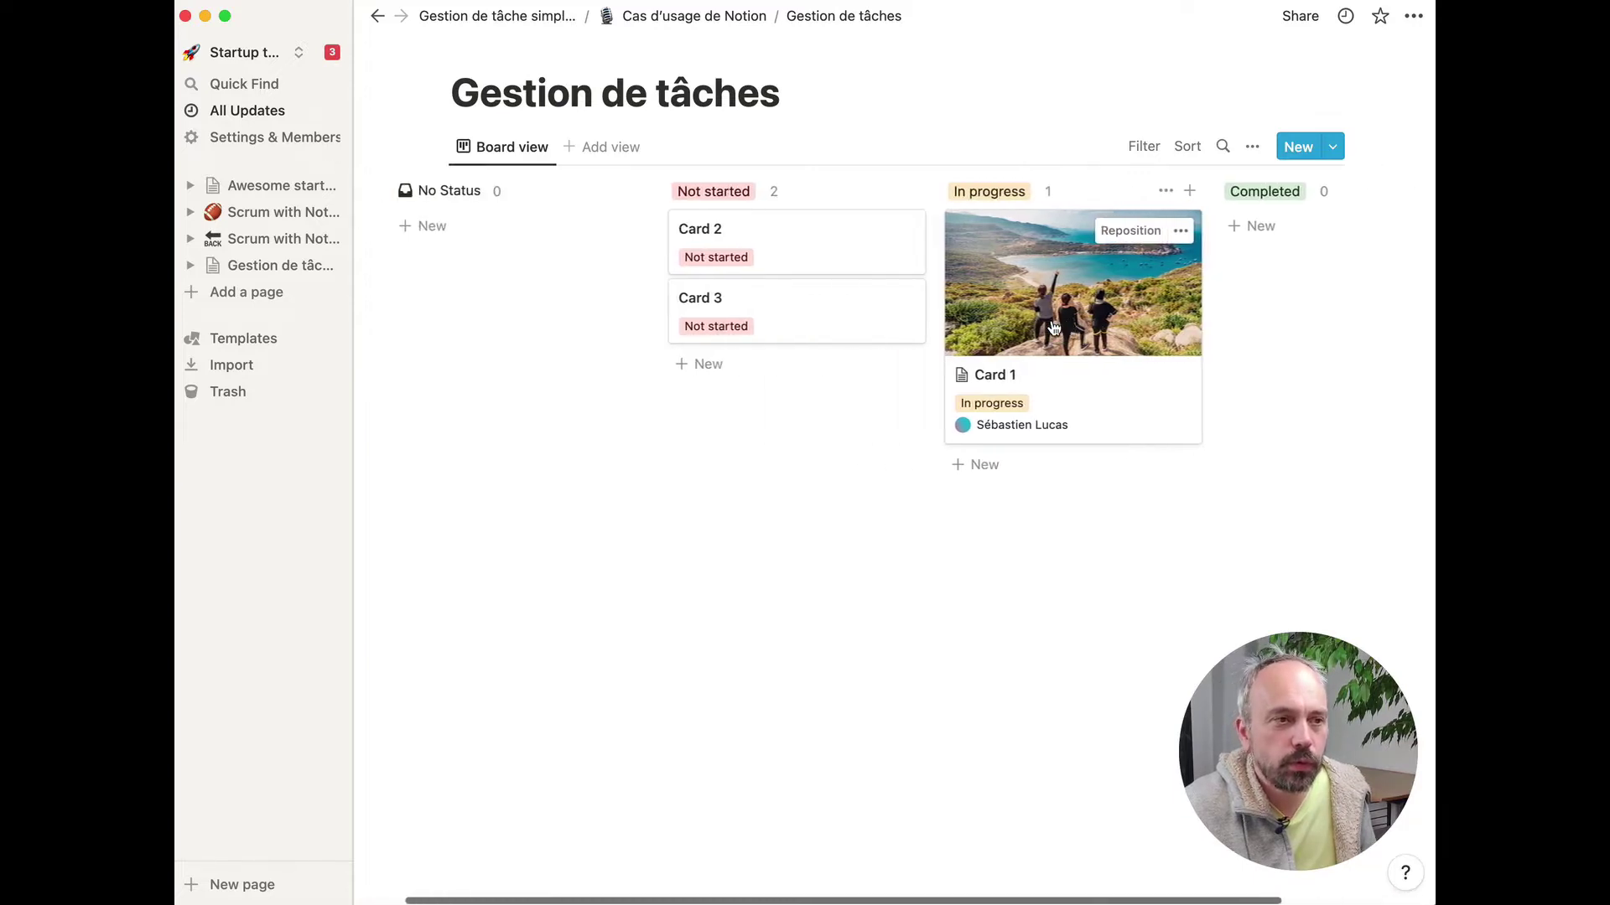
{"action": "left_click_drag", "start_coordinate": [1069, 261], "coordinate": [661, 204]}
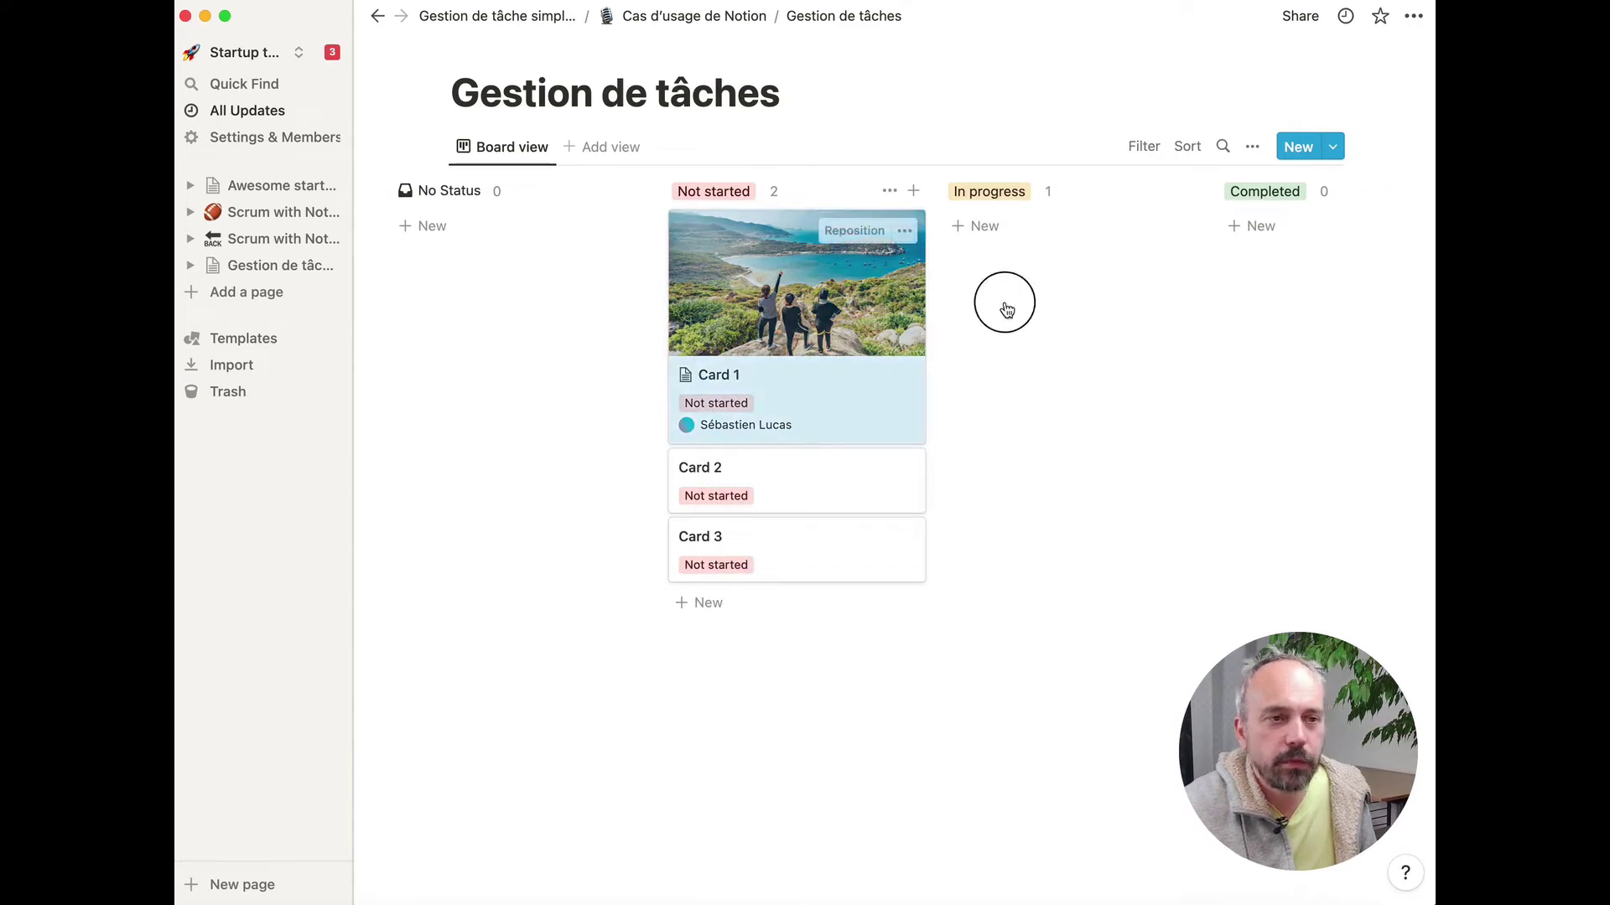
{"action": "left_click_drag", "start_coordinate": [1006, 310], "coordinate": [1262, 247]}
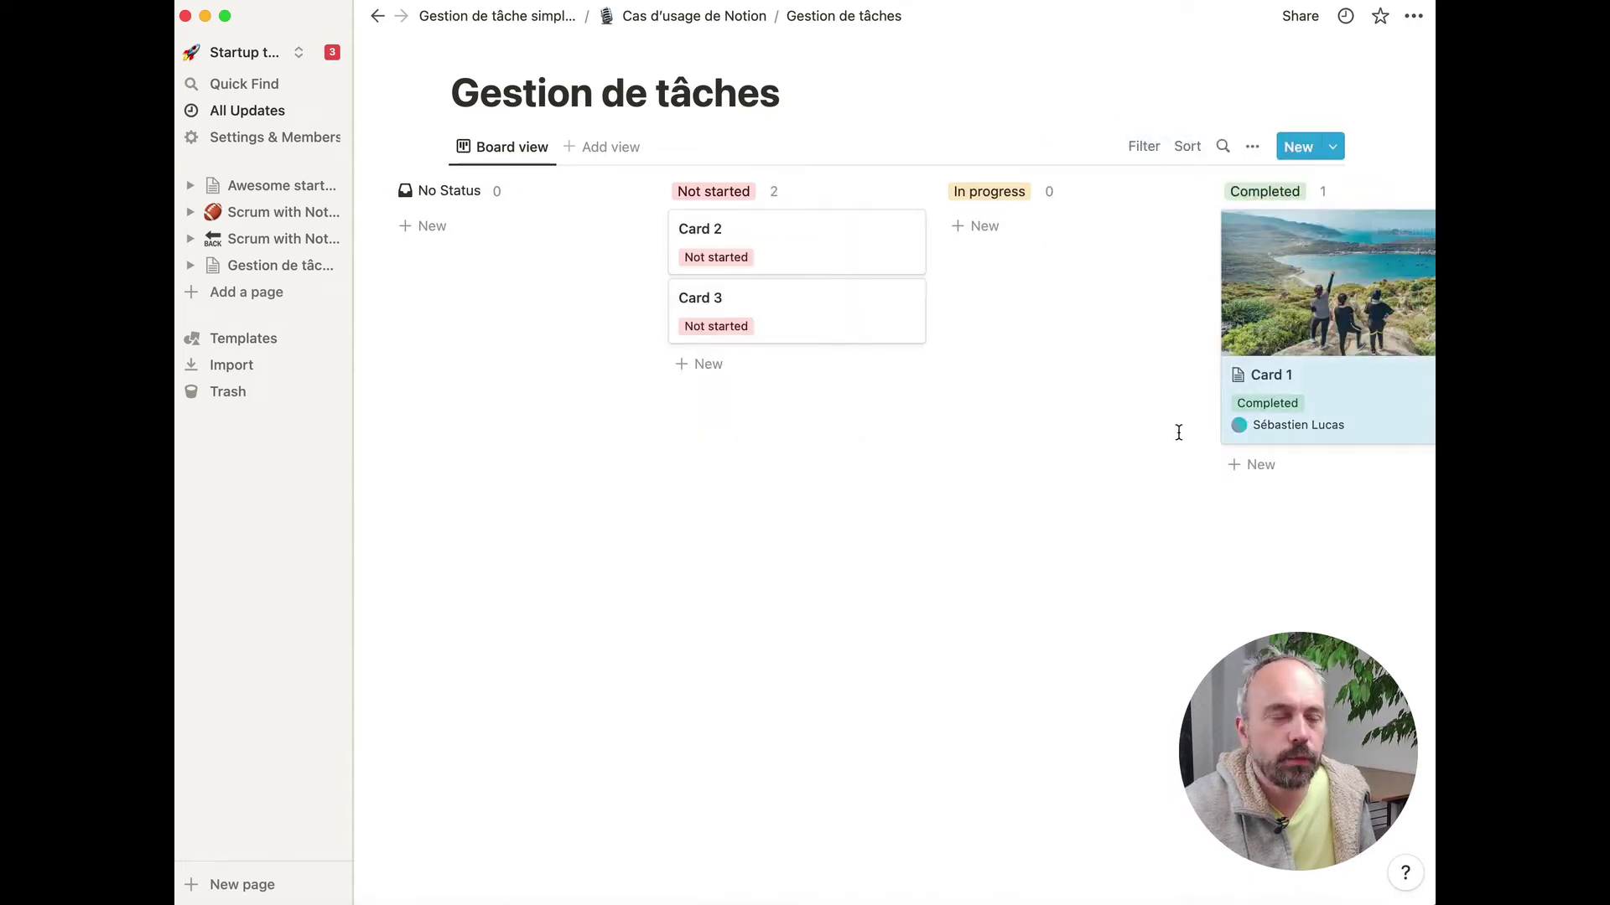
{"action": "scroll", "coordinate": [1177, 432], "scroll_direction": "right", "scroll_amount": 2}
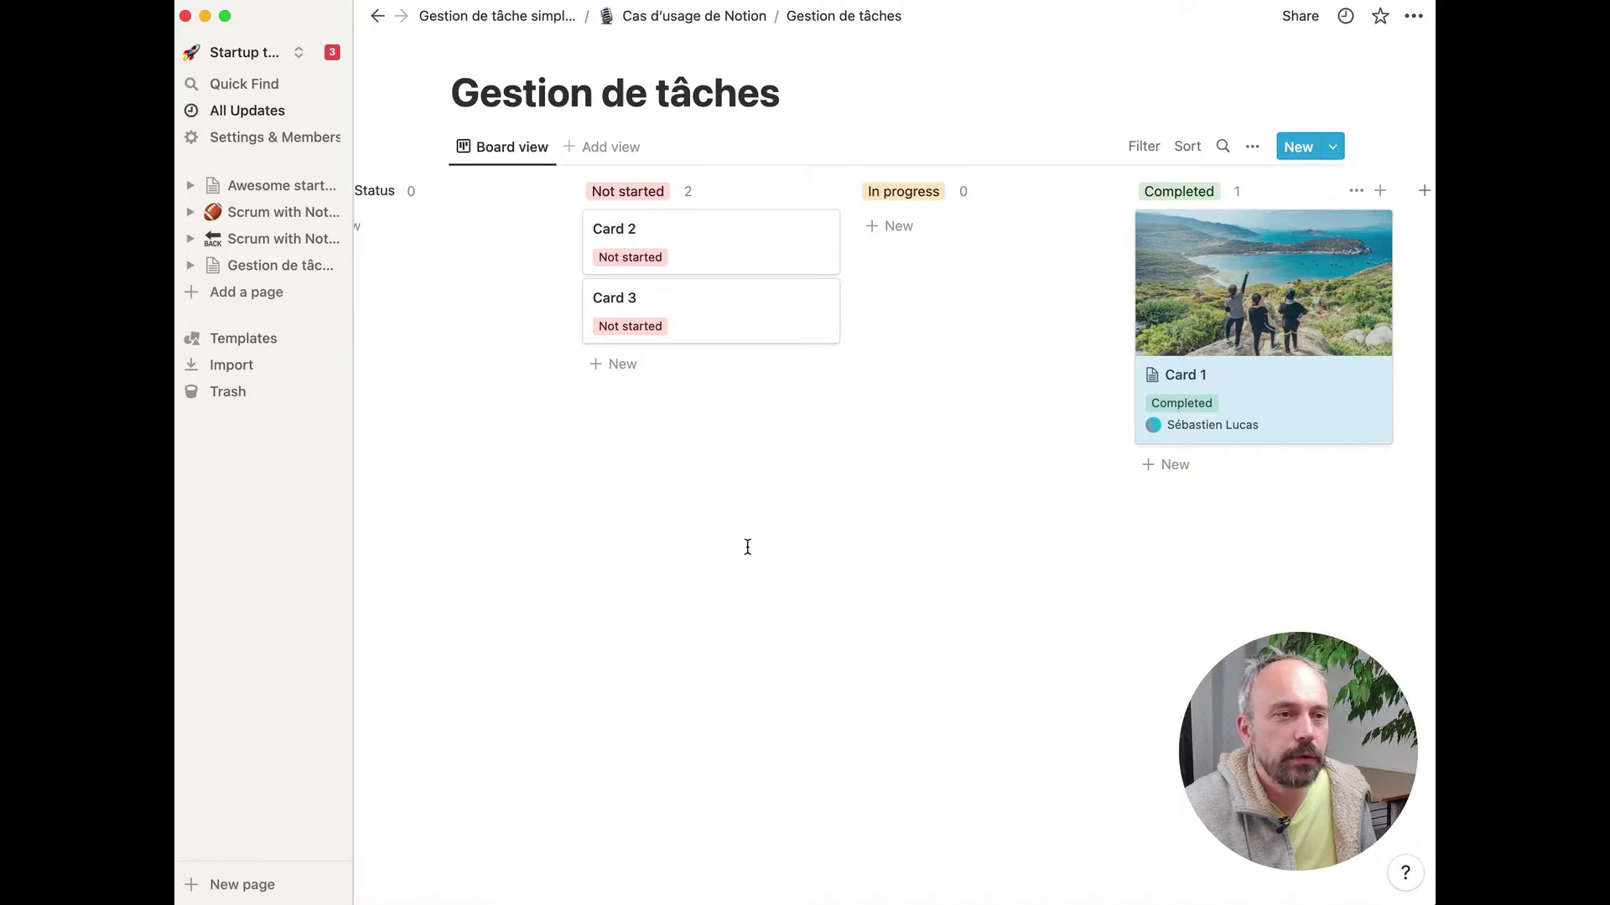
- Add a Timeline view and a Calendar view organised by Deadline to the Gestion de tâches database
{"action": "left_click", "coordinate": [612, 148]}
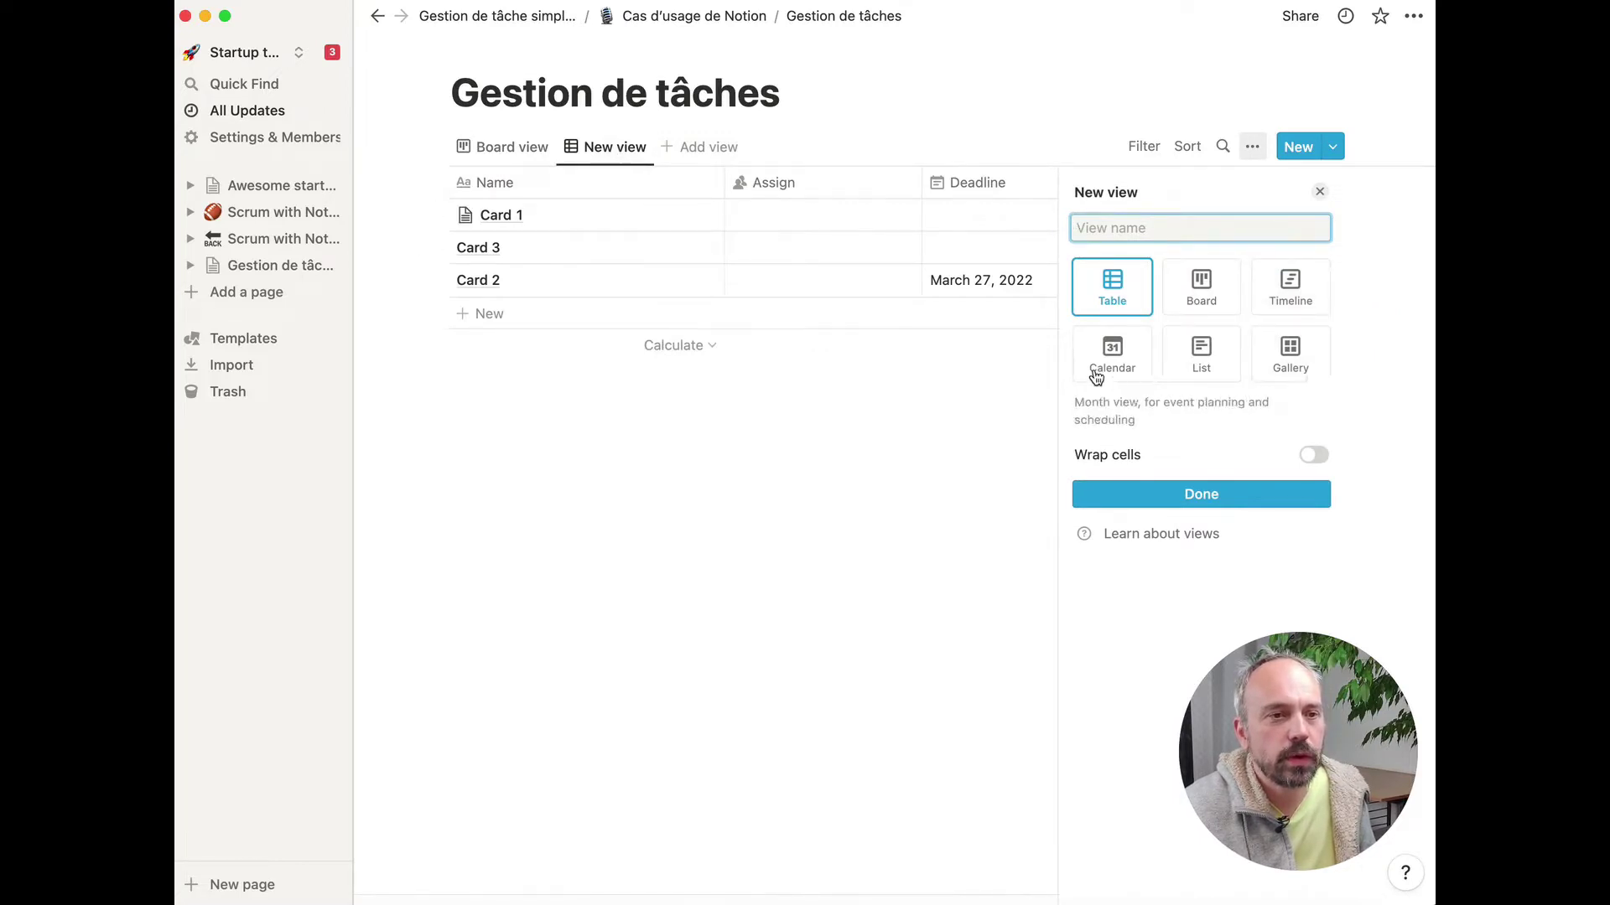
{"action": "left_click", "coordinate": [1283, 287]}
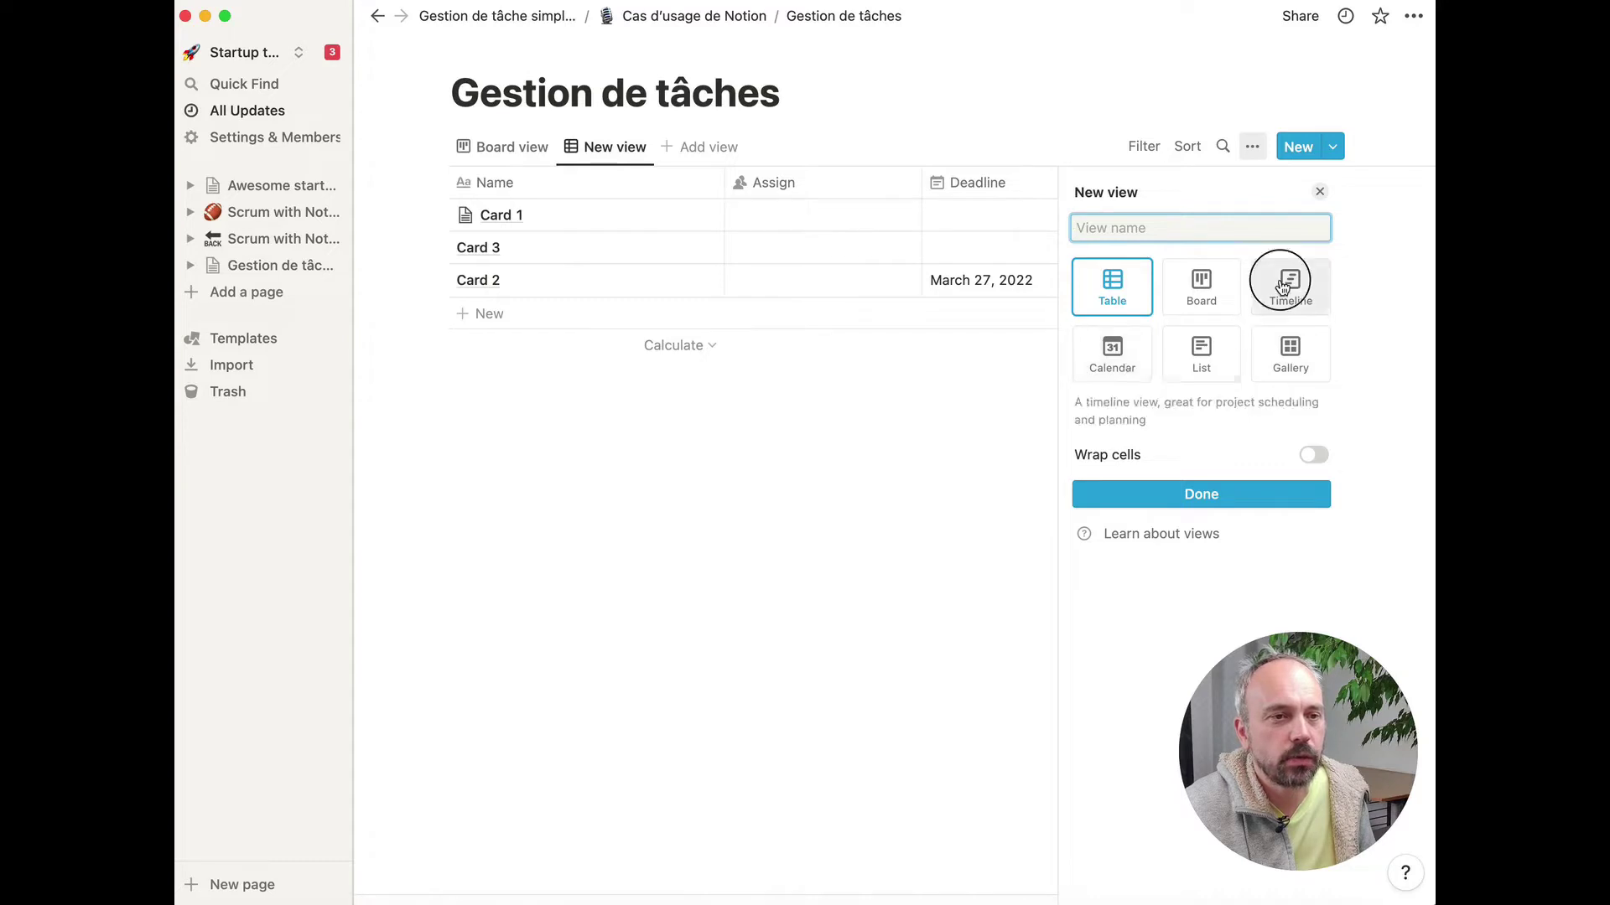
{"action": "left_click", "coordinate": [1280, 280]}
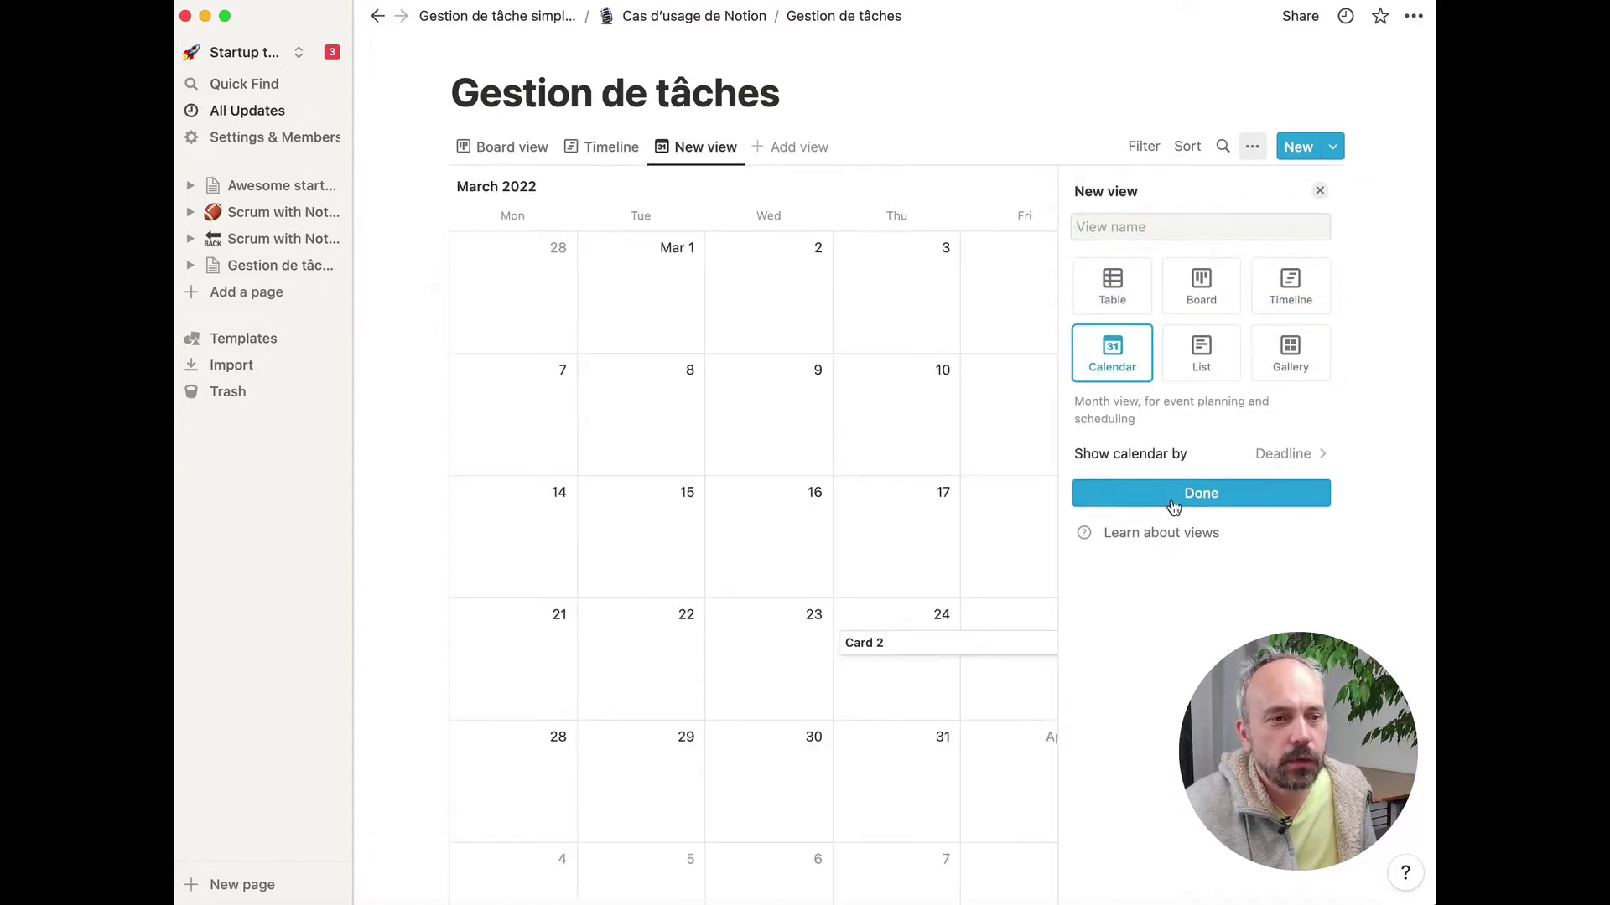
{"action": "left_click", "coordinate": [1175, 503]}
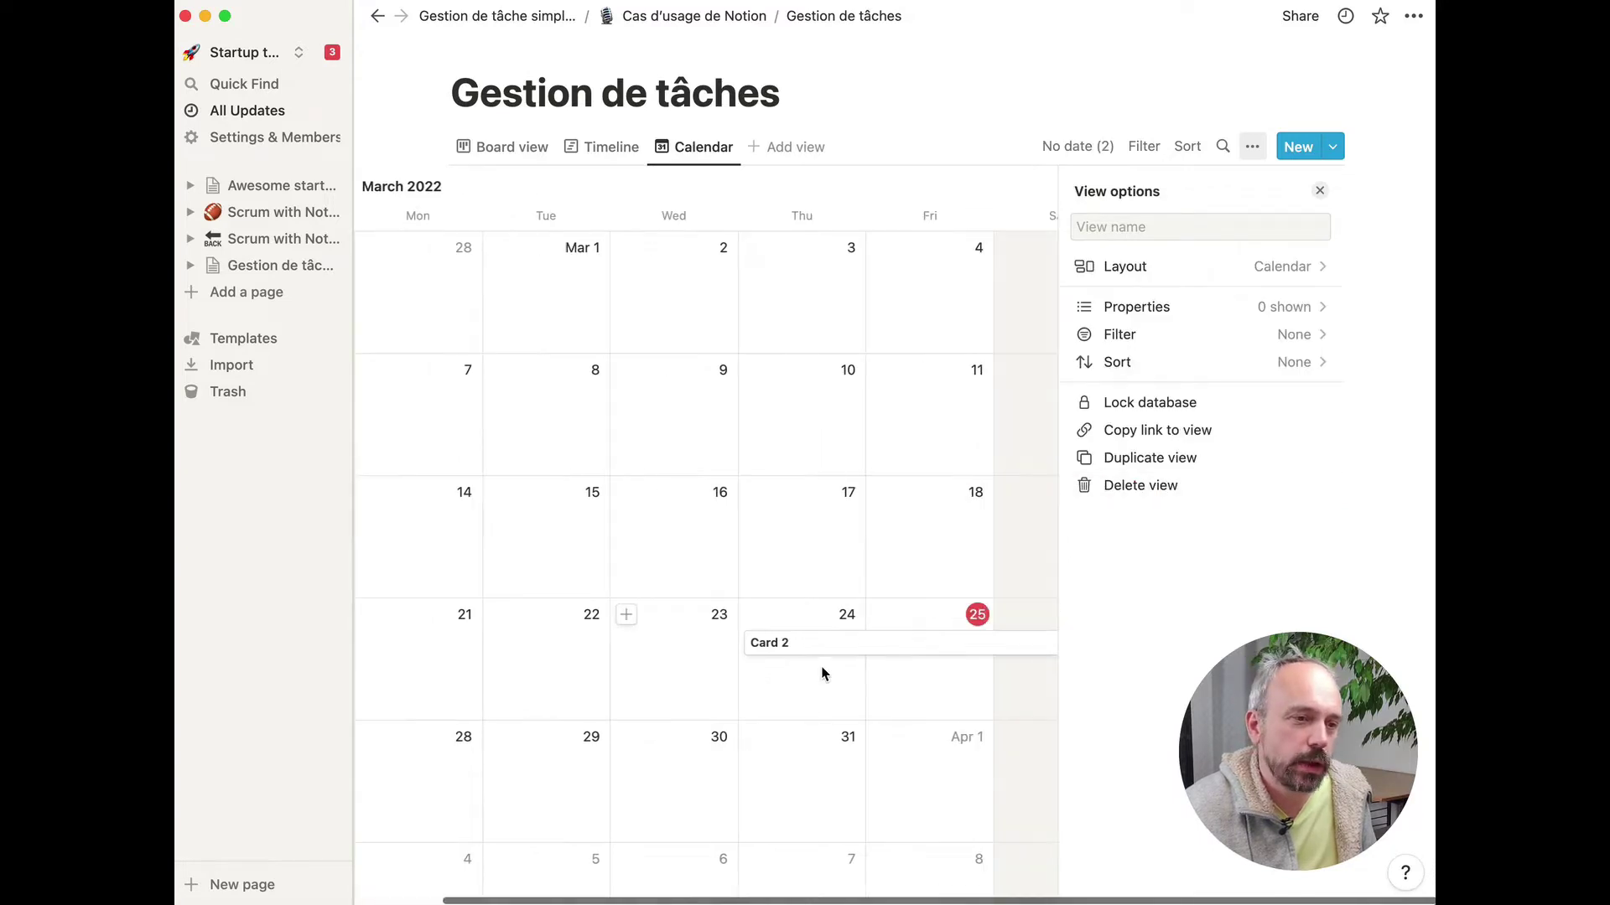
- Show the Supervision property on the cards in the Calendar view
{"action": "left_click", "coordinate": [1147, 306]}
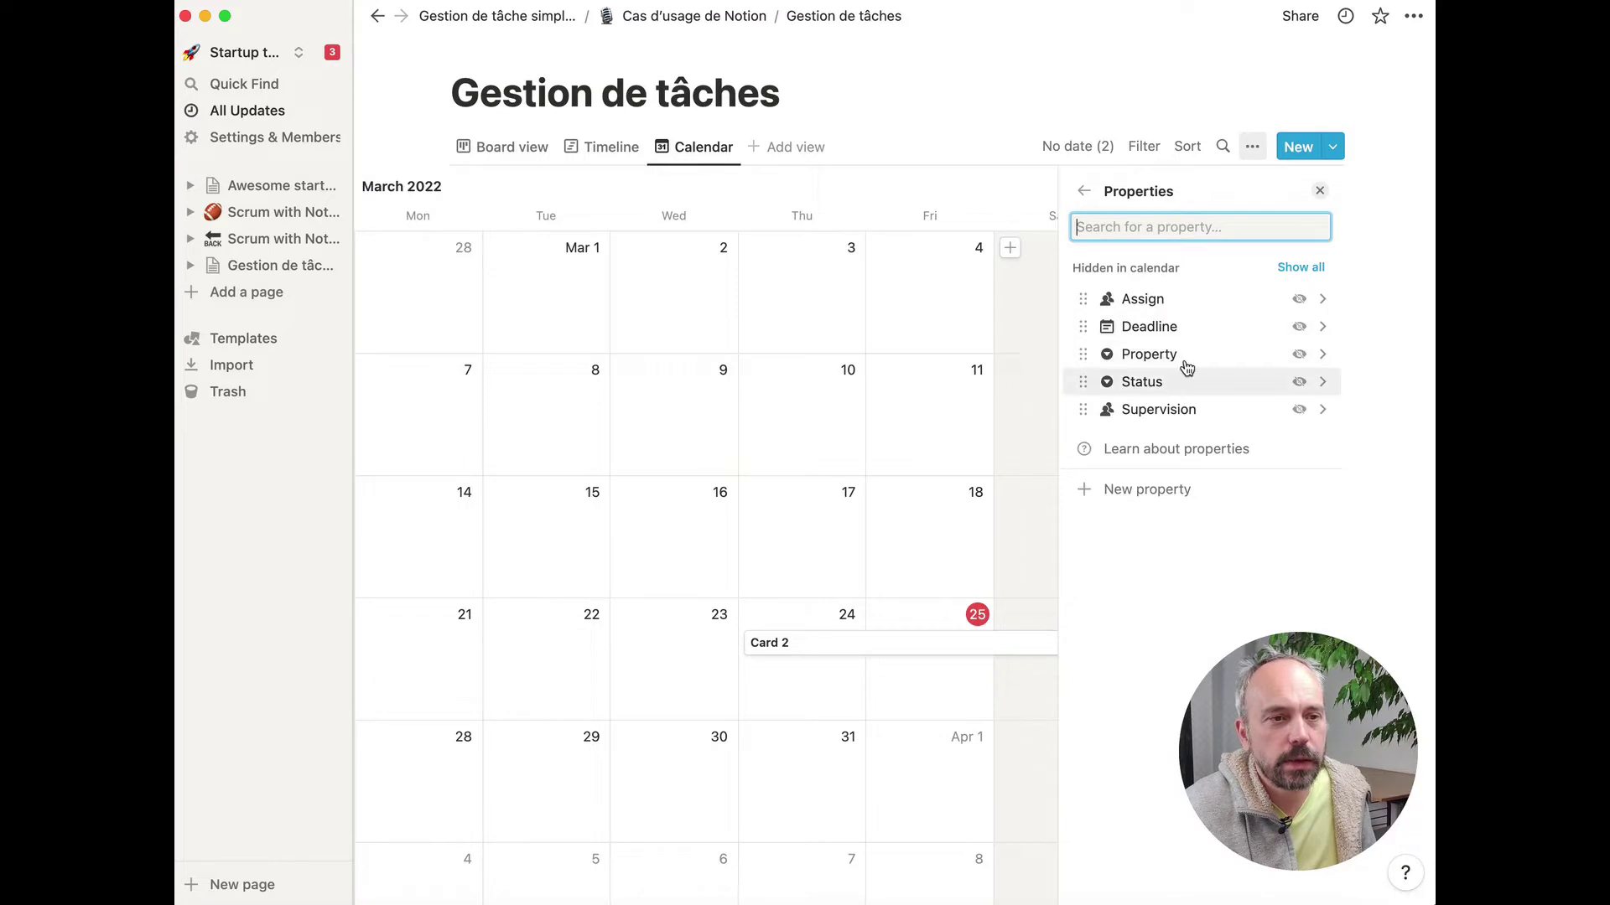
{"action": "left_click", "coordinate": [1298, 409]}
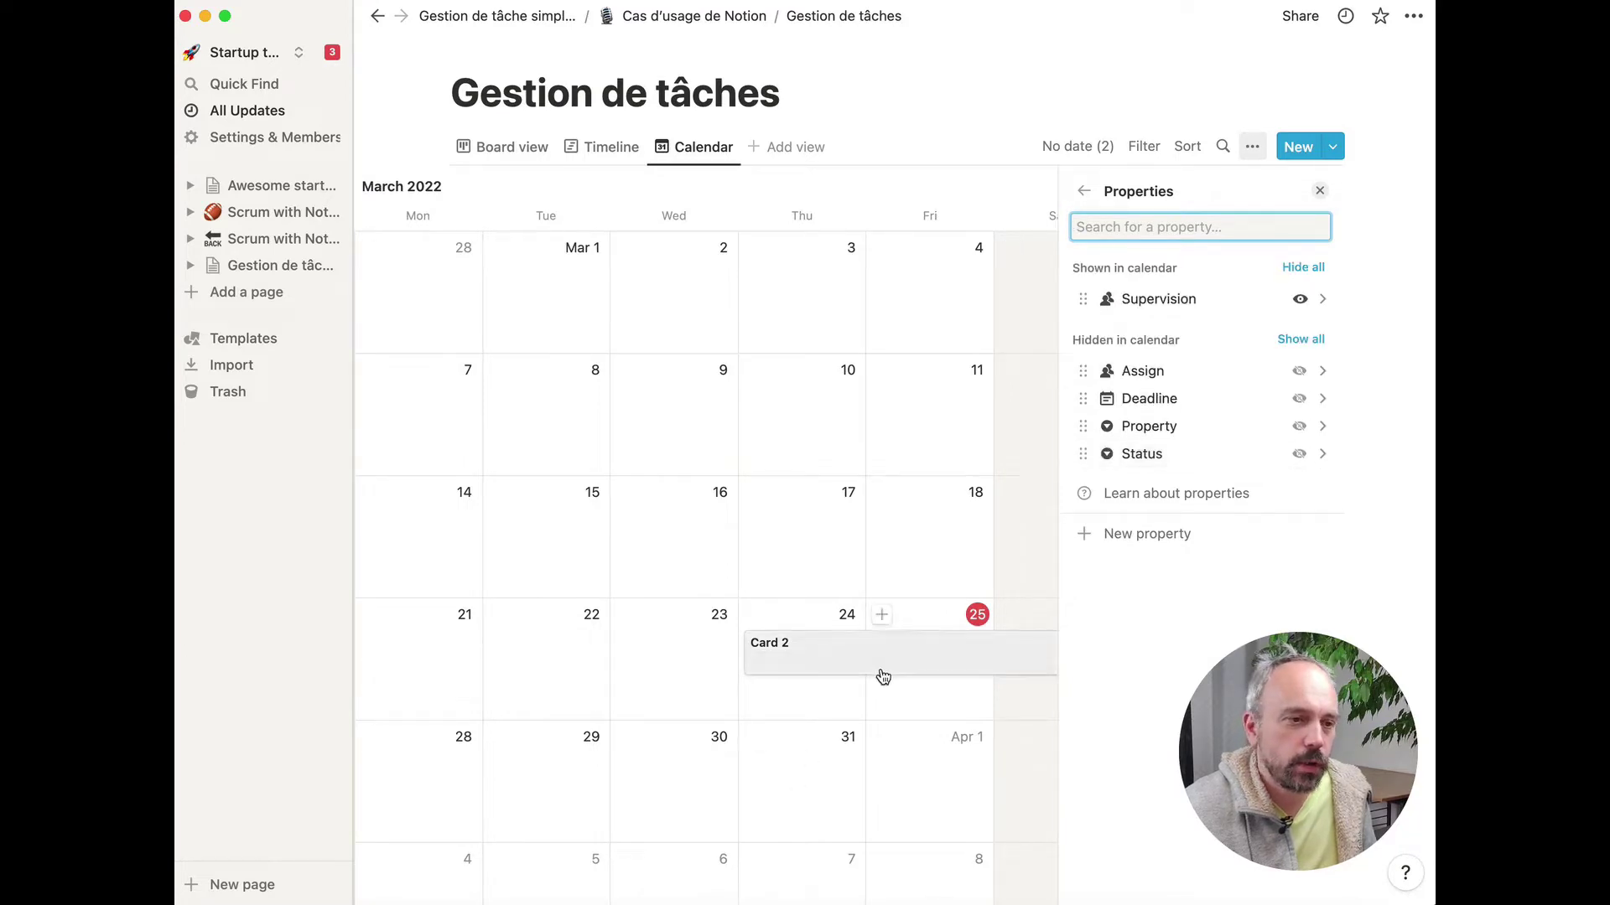
{"action": "left_click", "coordinate": [1320, 191]}
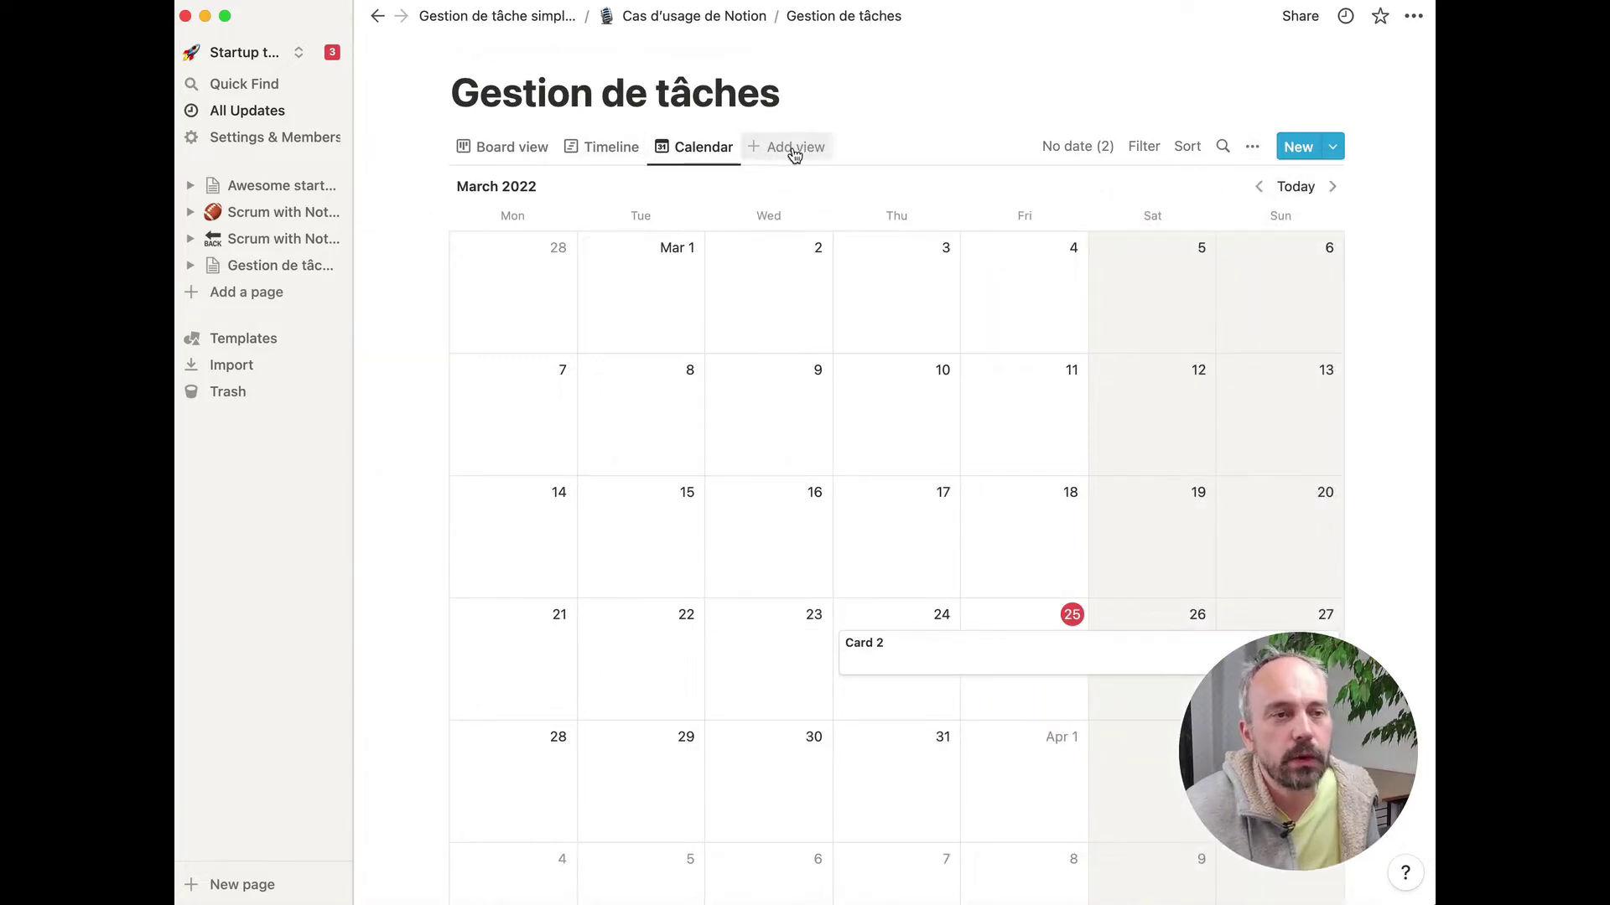
- Return to the board view and duplicate it as an additional view of the database
{"action": "left_click", "coordinate": [511, 149]}
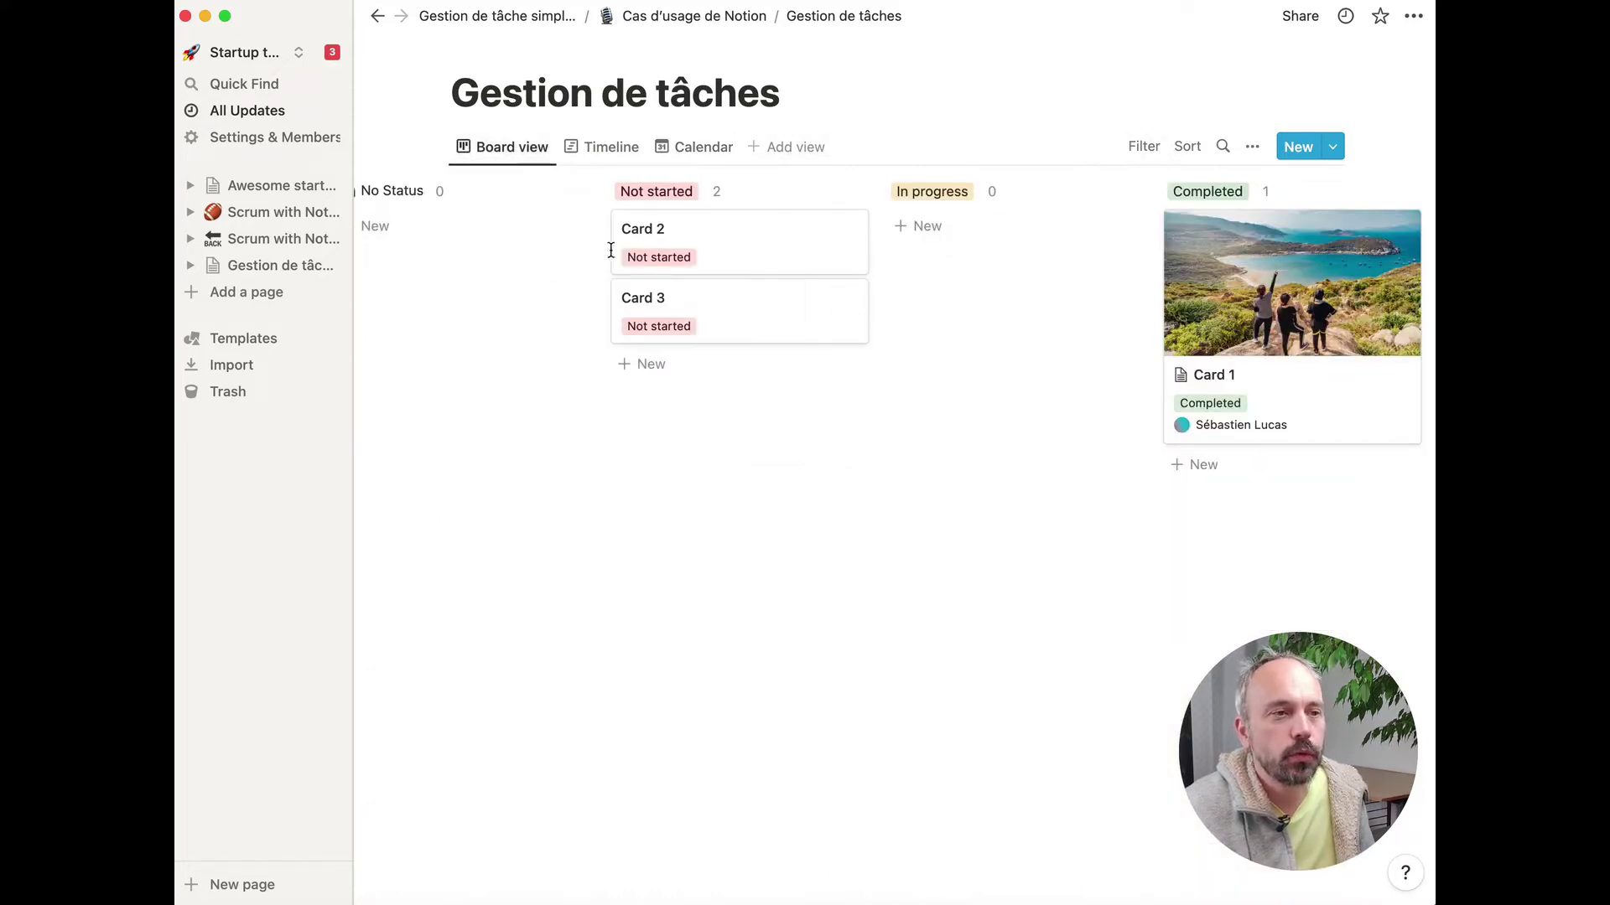
{"action": "left_click", "coordinate": [1249, 148]}
{"action": "left_click", "coordinate": [1157, 514]}
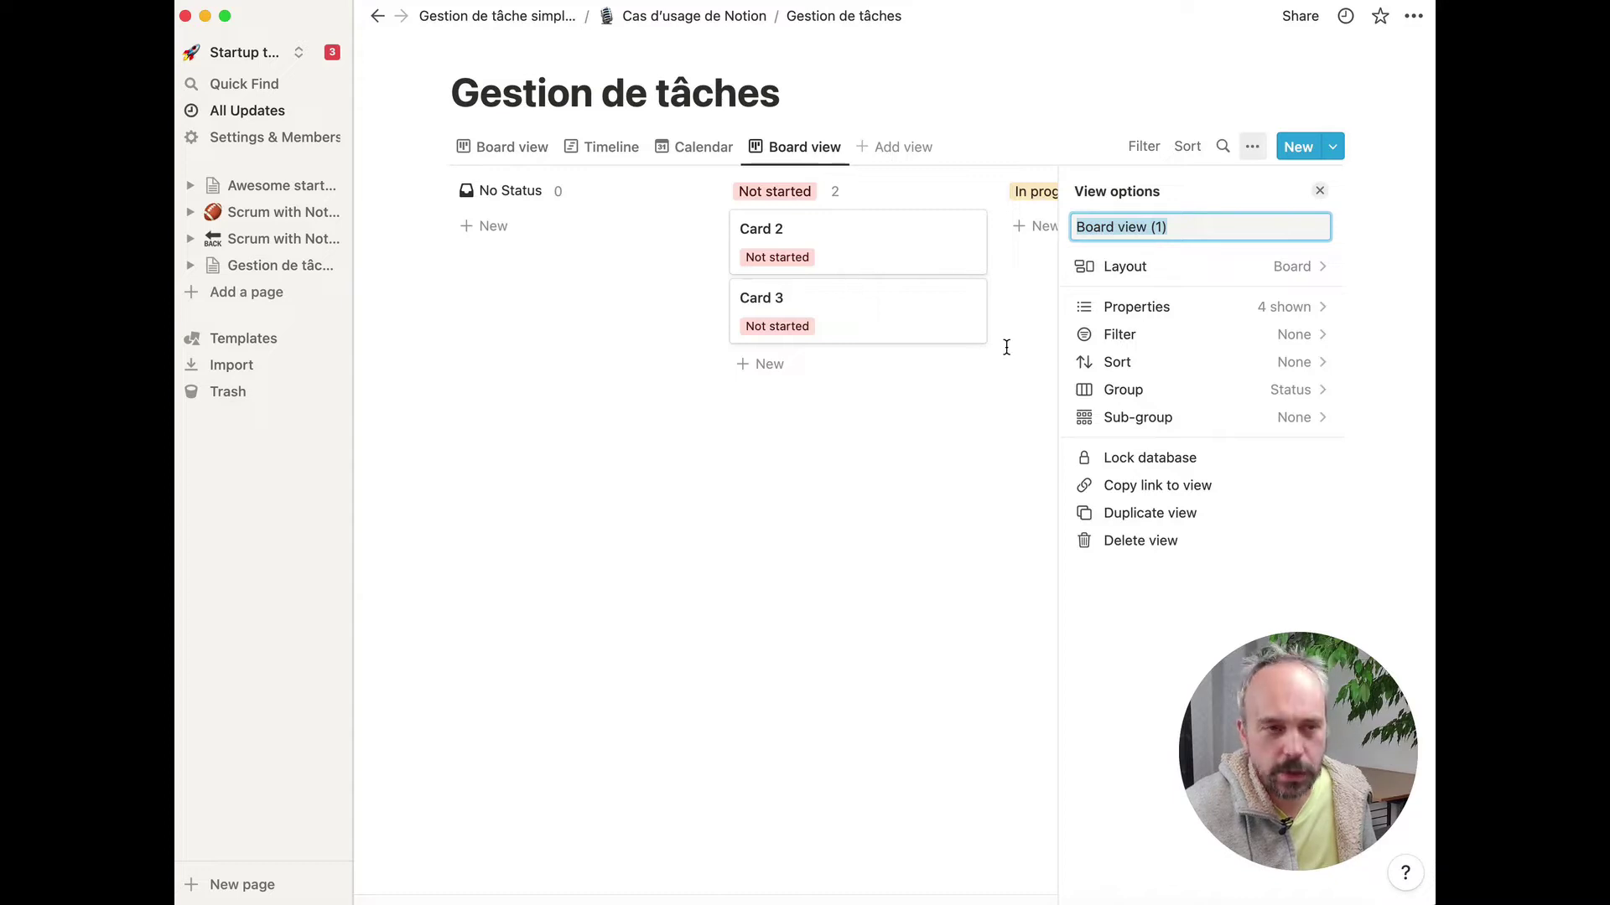
- Filter the duplicated board view to cards whose Assign property contains the listed workspace member
{"action": "left_click", "coordinate": [1173, 334]}
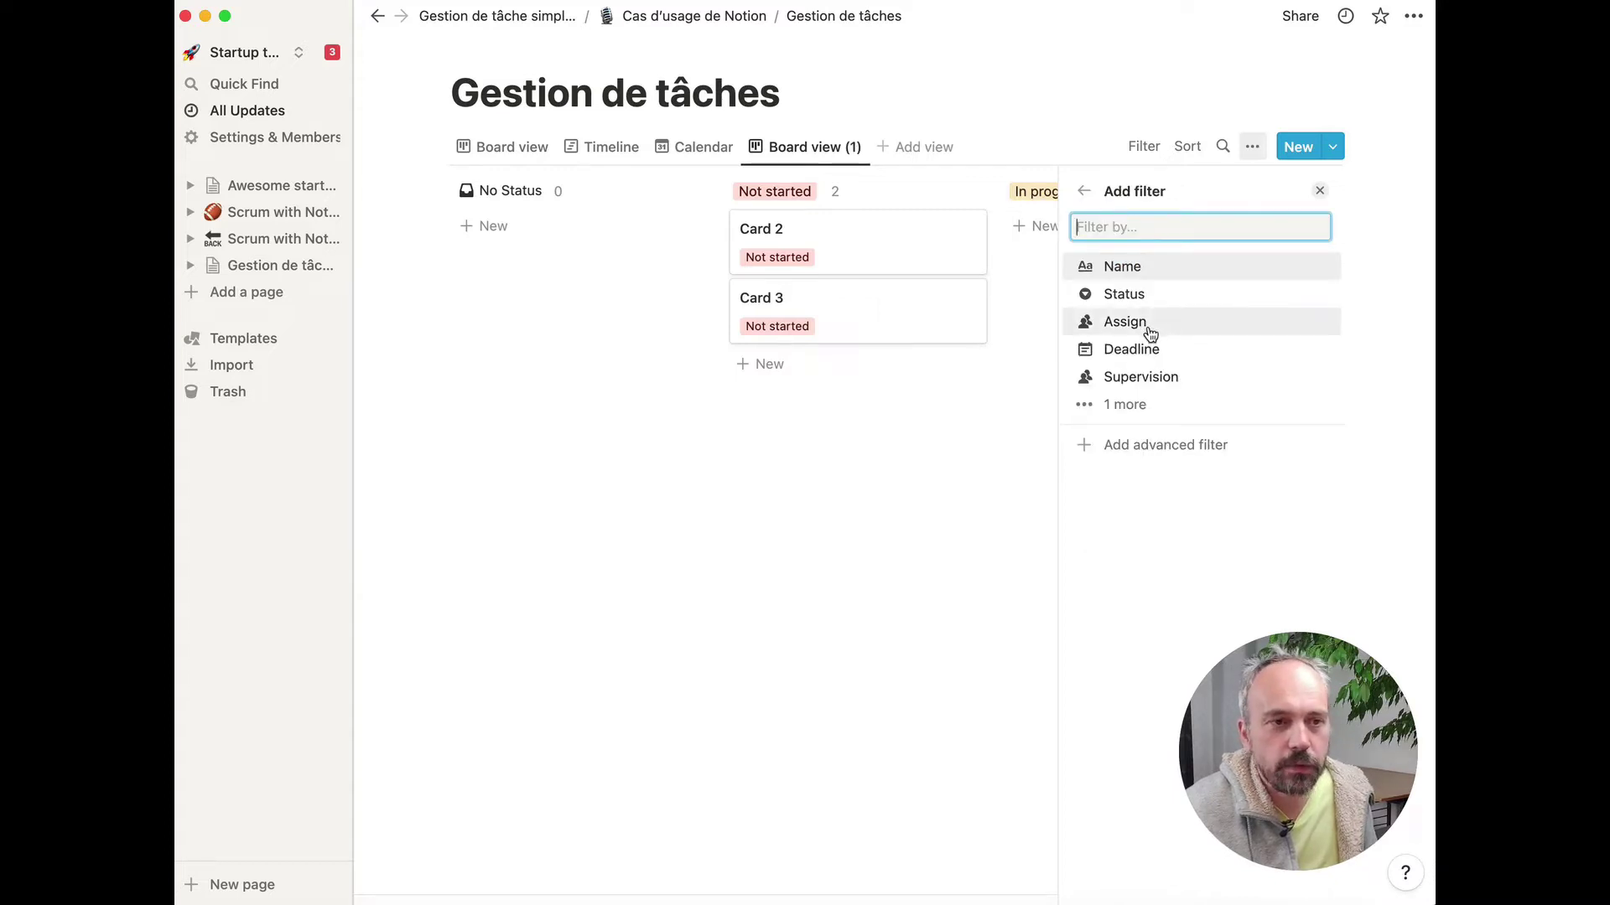
{"action": "left_click", "coordinate": [1149, 327]}
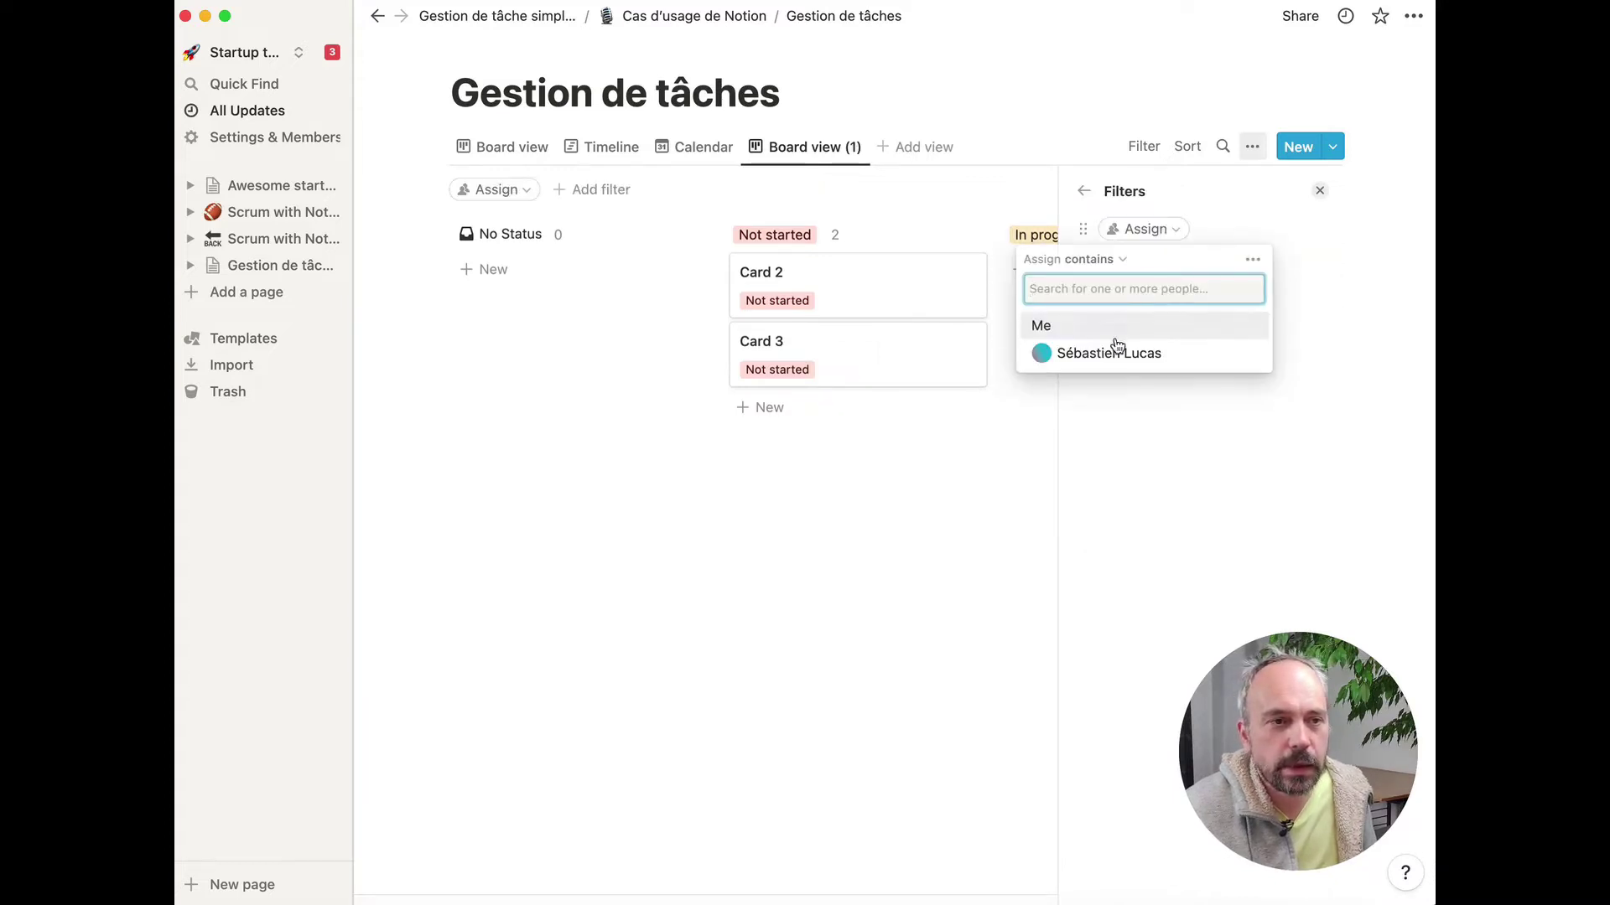
{"action": "left_click", "coordinate": [1104, 359]}
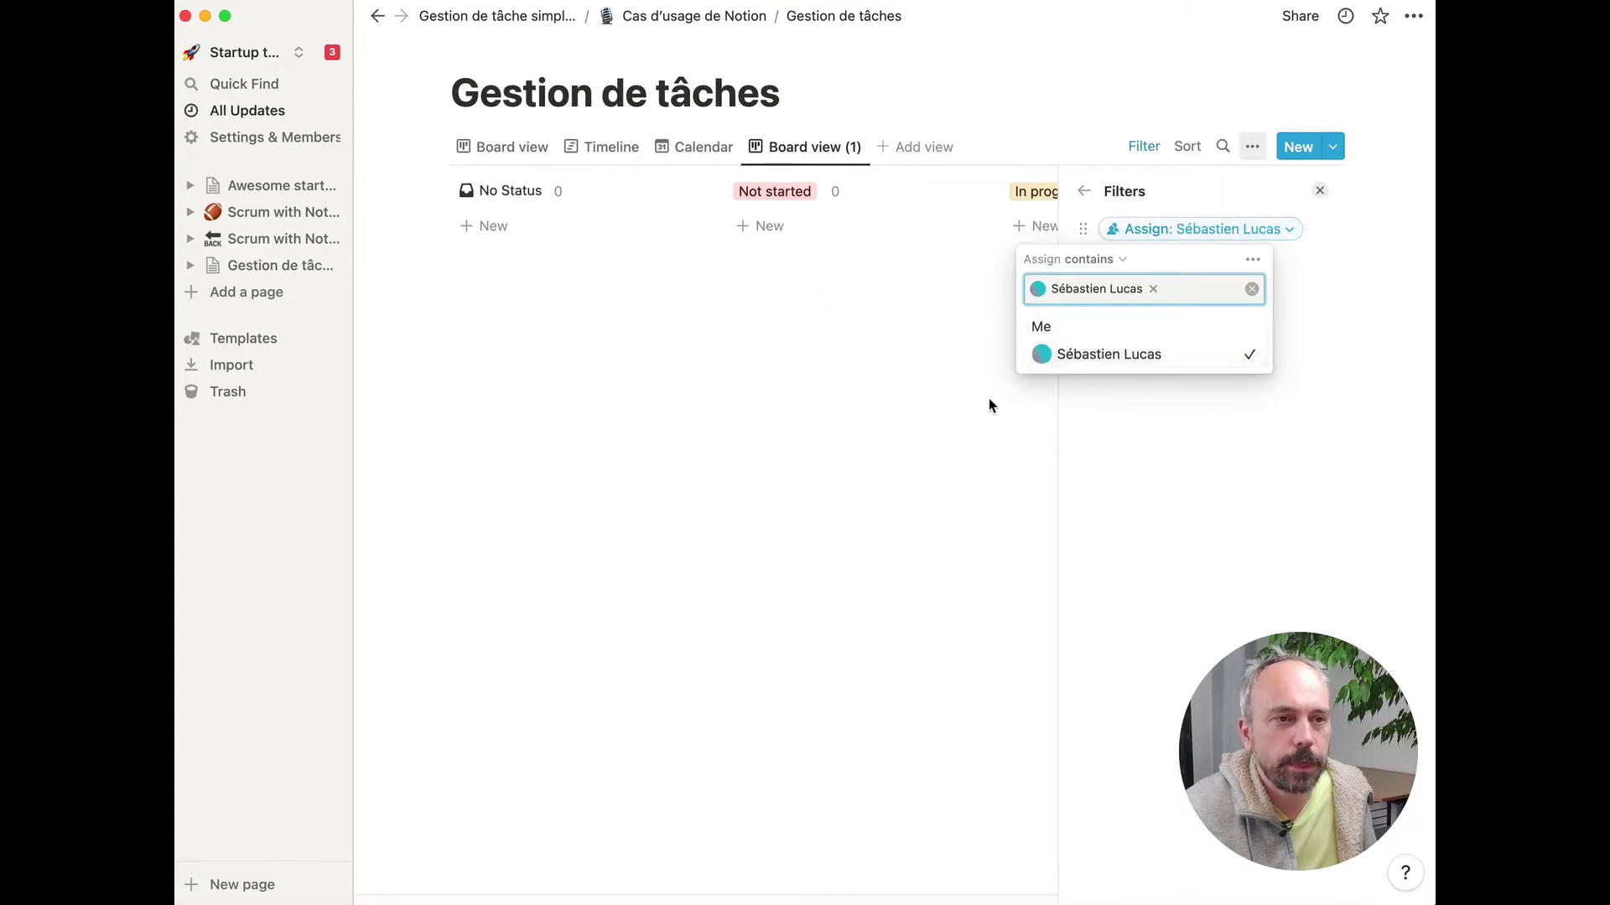
{"action": "left_click", "coordinate": [1319, 190]}
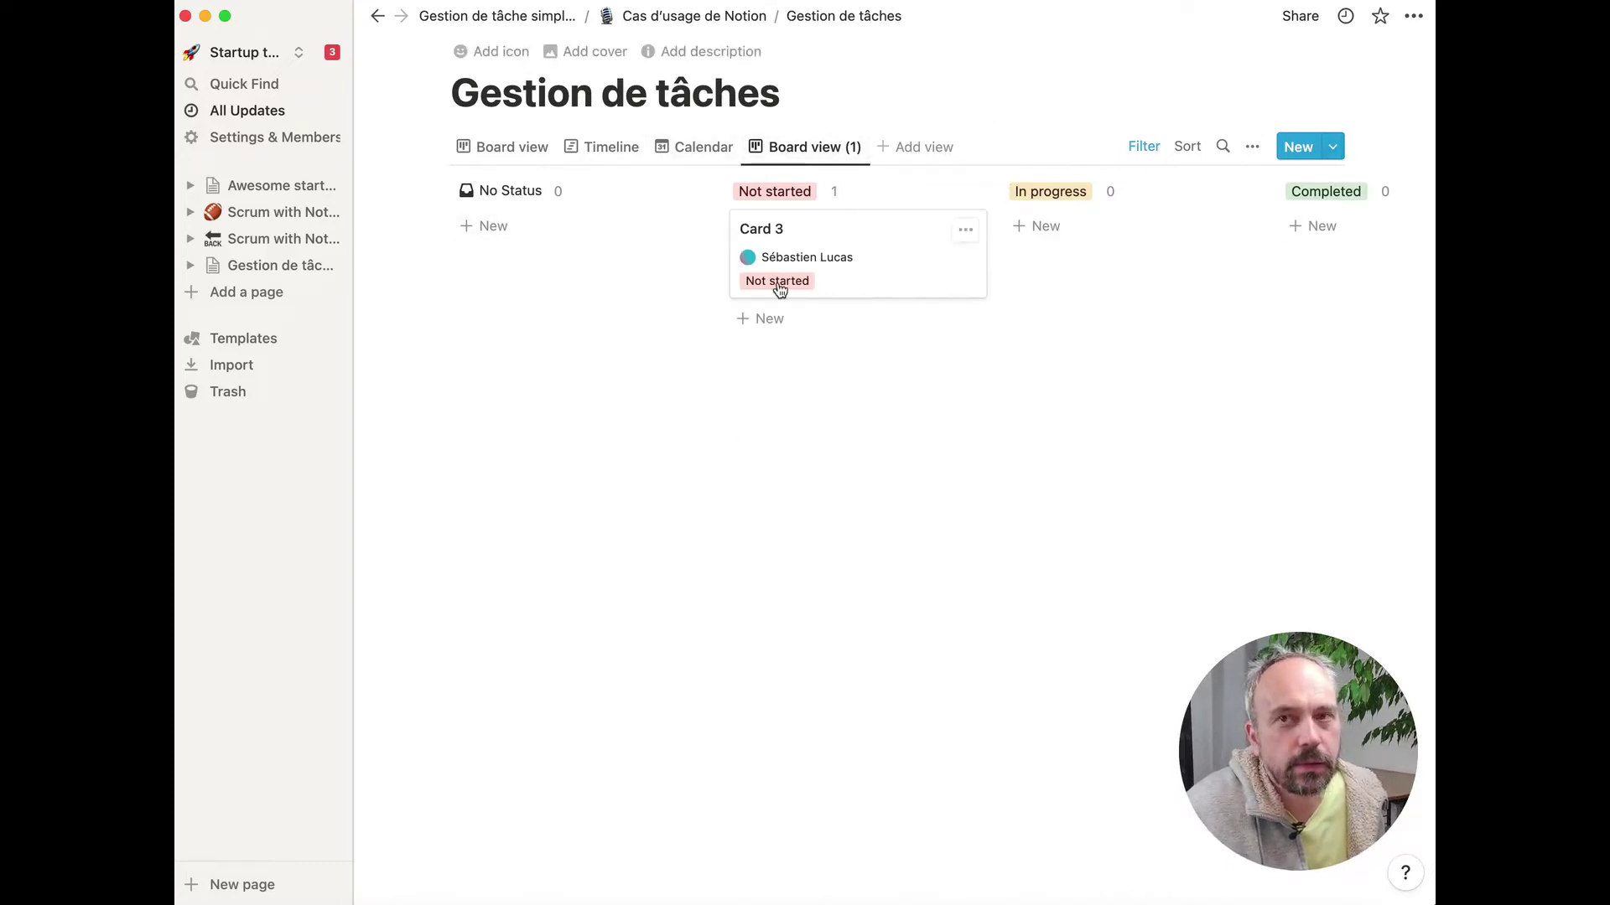
- Go back up through the parent pages, look into Chapitre 1, and return to the Gestion de tâches board via Cas d'usage de Notion
{"action": "left_click", "coordinate": [745, 15]}
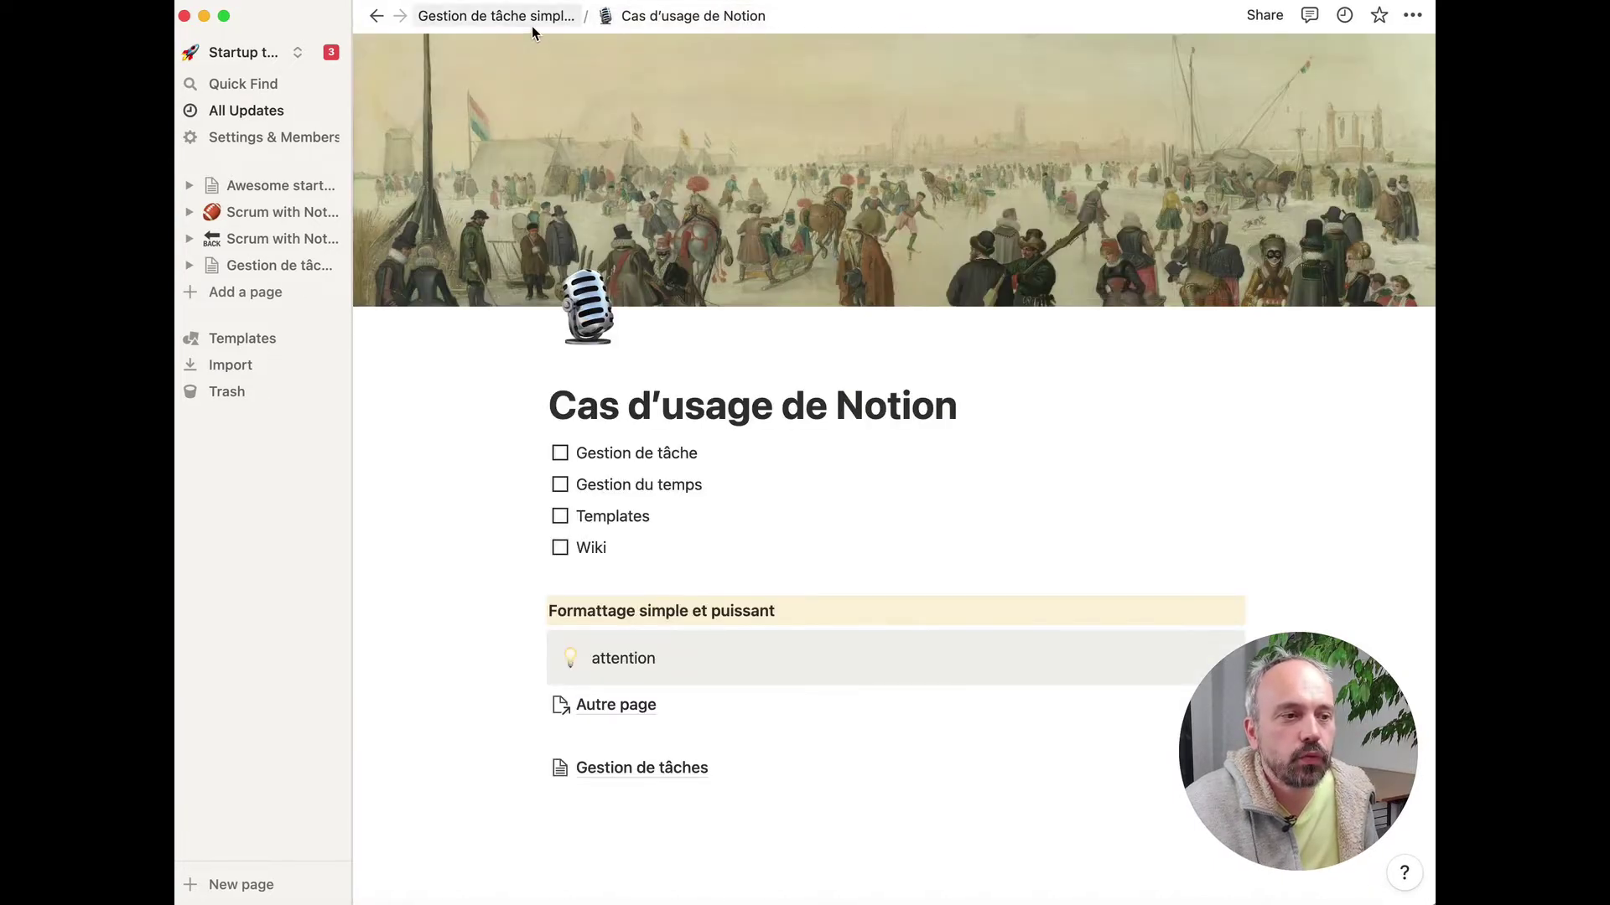
{"action": "left_click", "coordinate": [532, 24]}
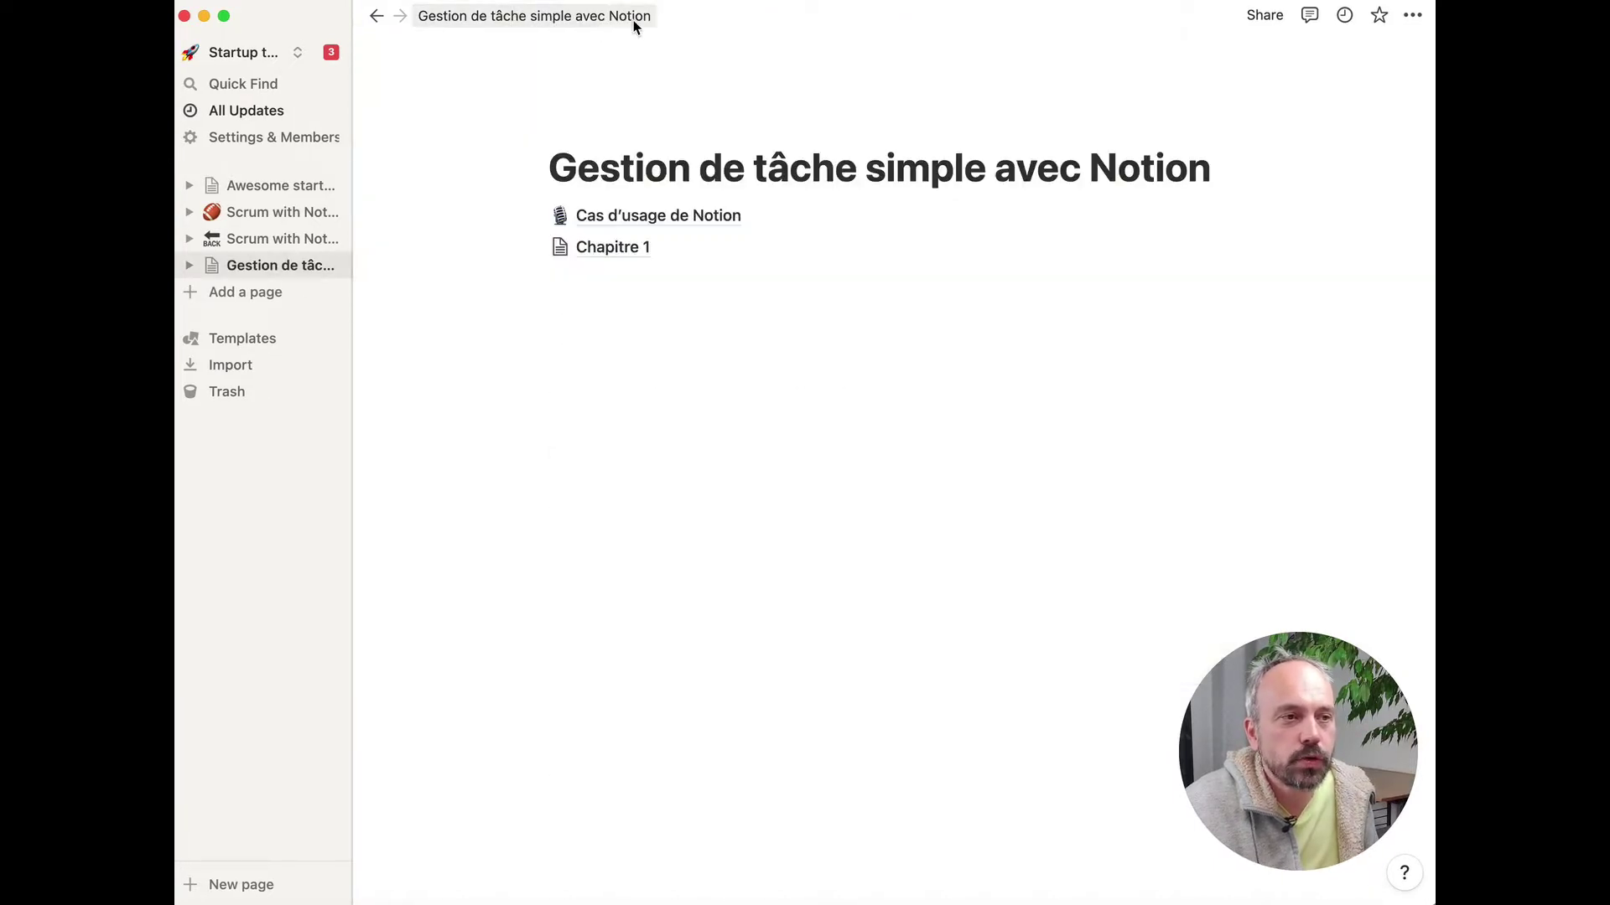
{"action": "left_click", "coordinate": [632, 247]}
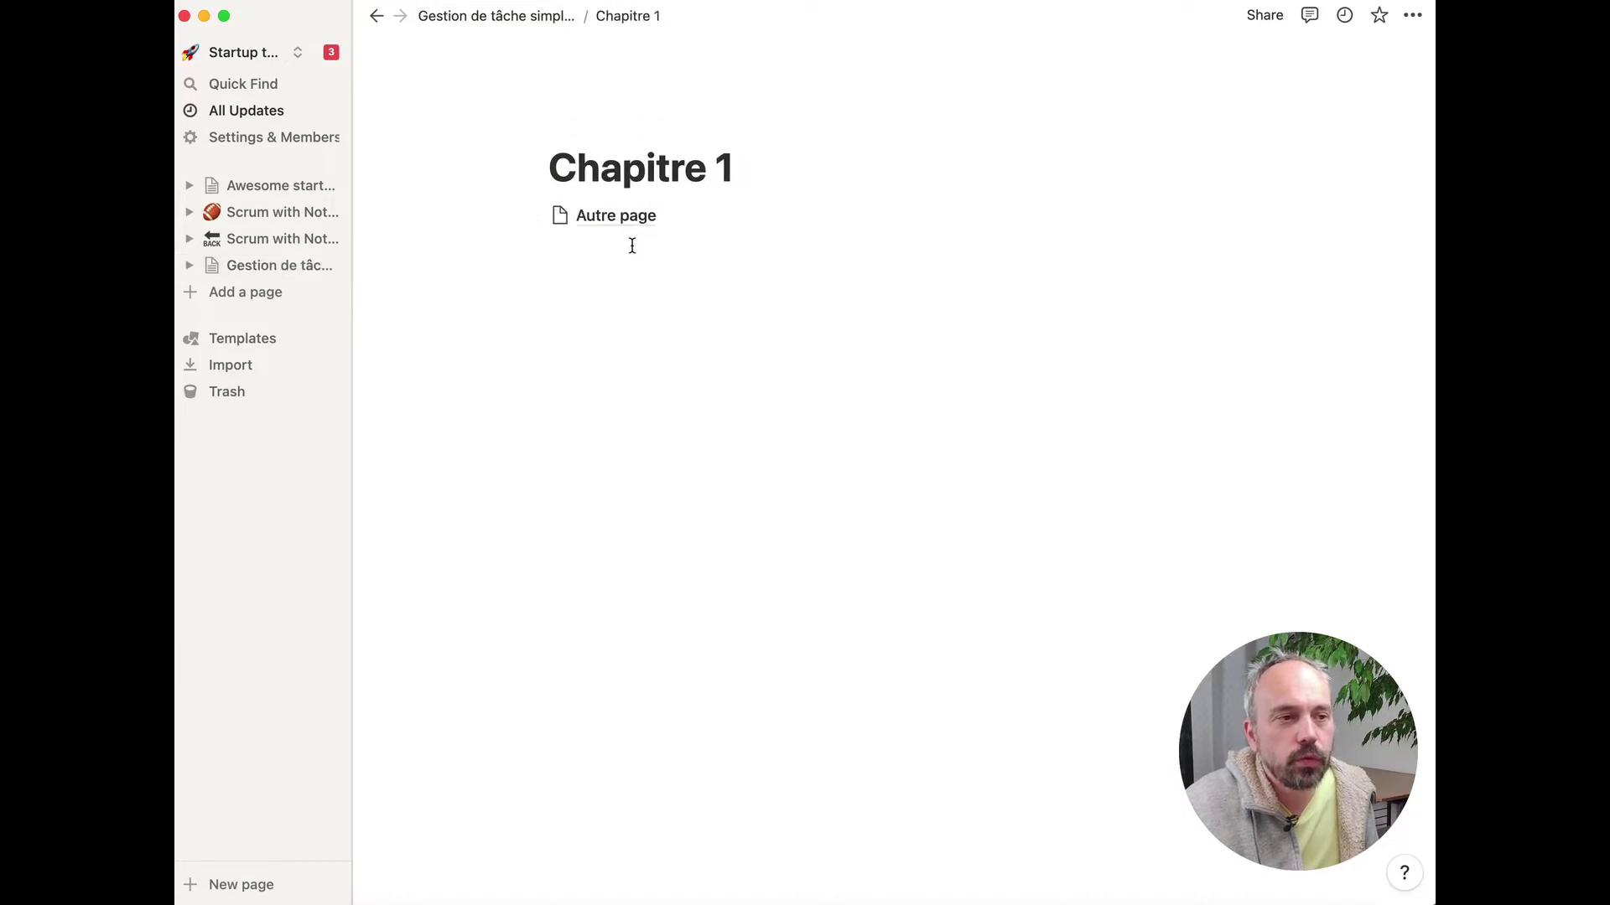
{"action": "left_click", "coordinate": [536, 16]}
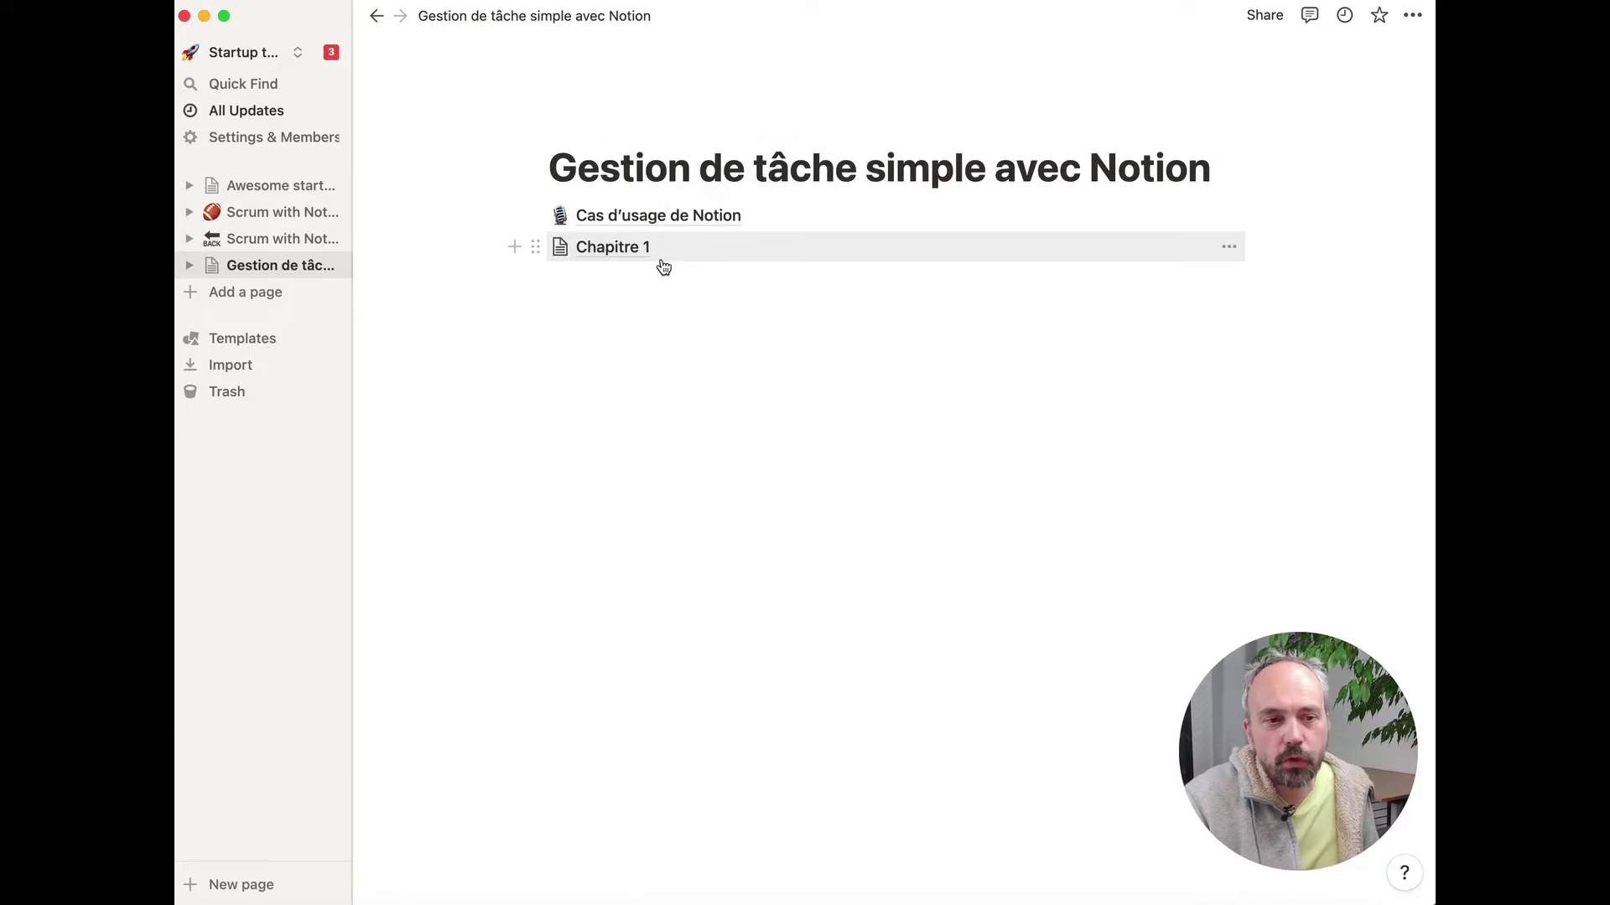
{"action": "left_click", "coordinate": [658, 216]}
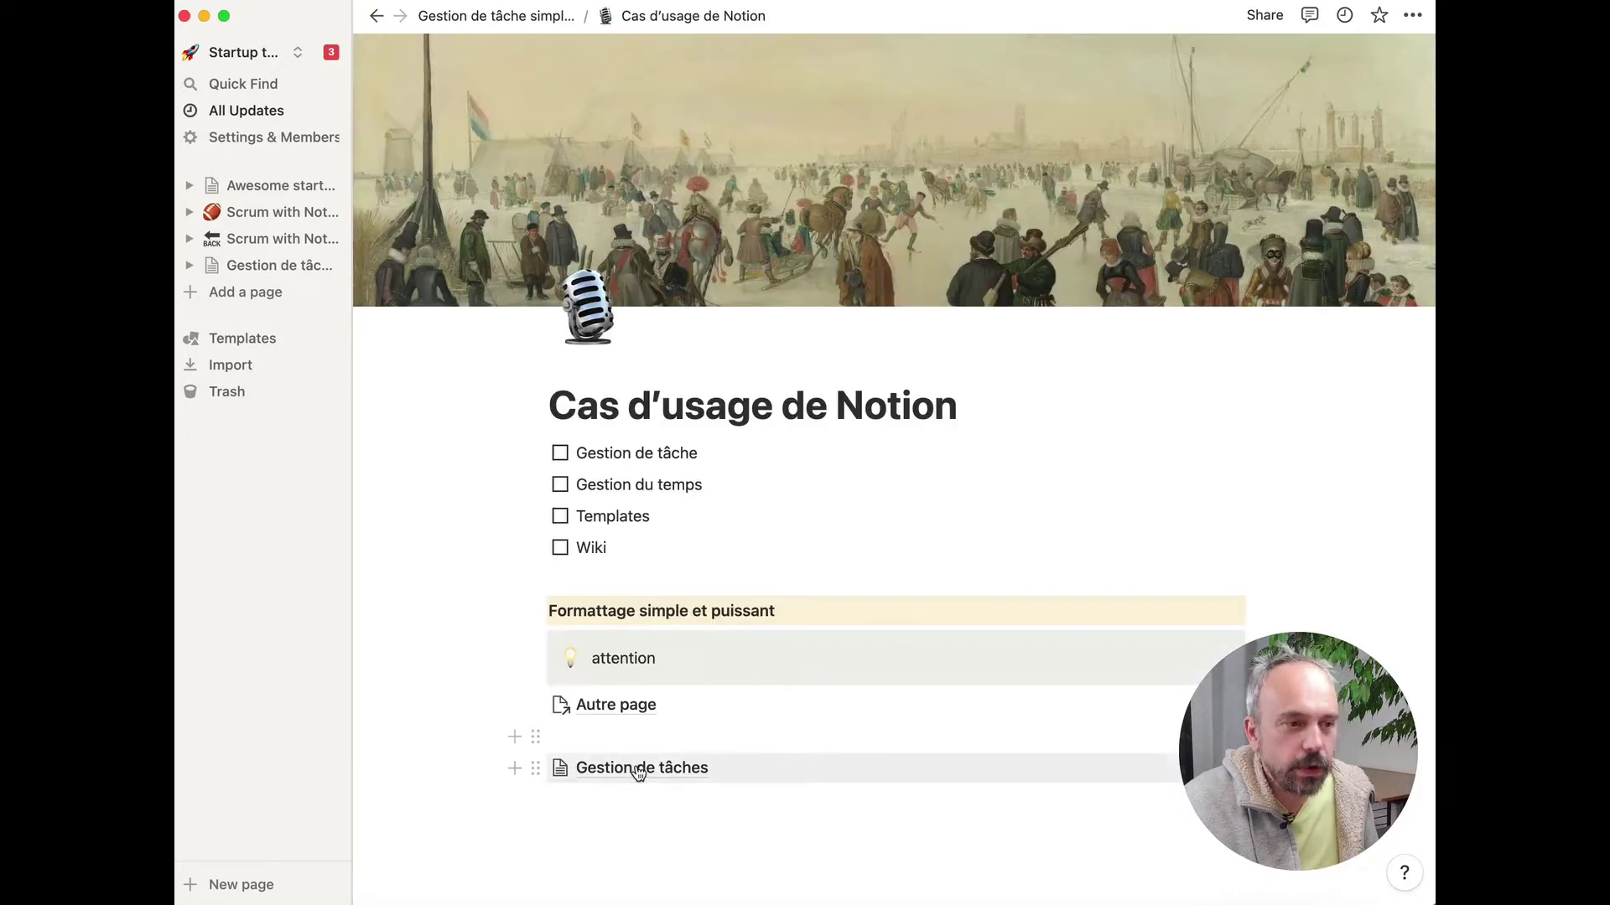
{"action": "left_click", "coordinate": [639, 769]}
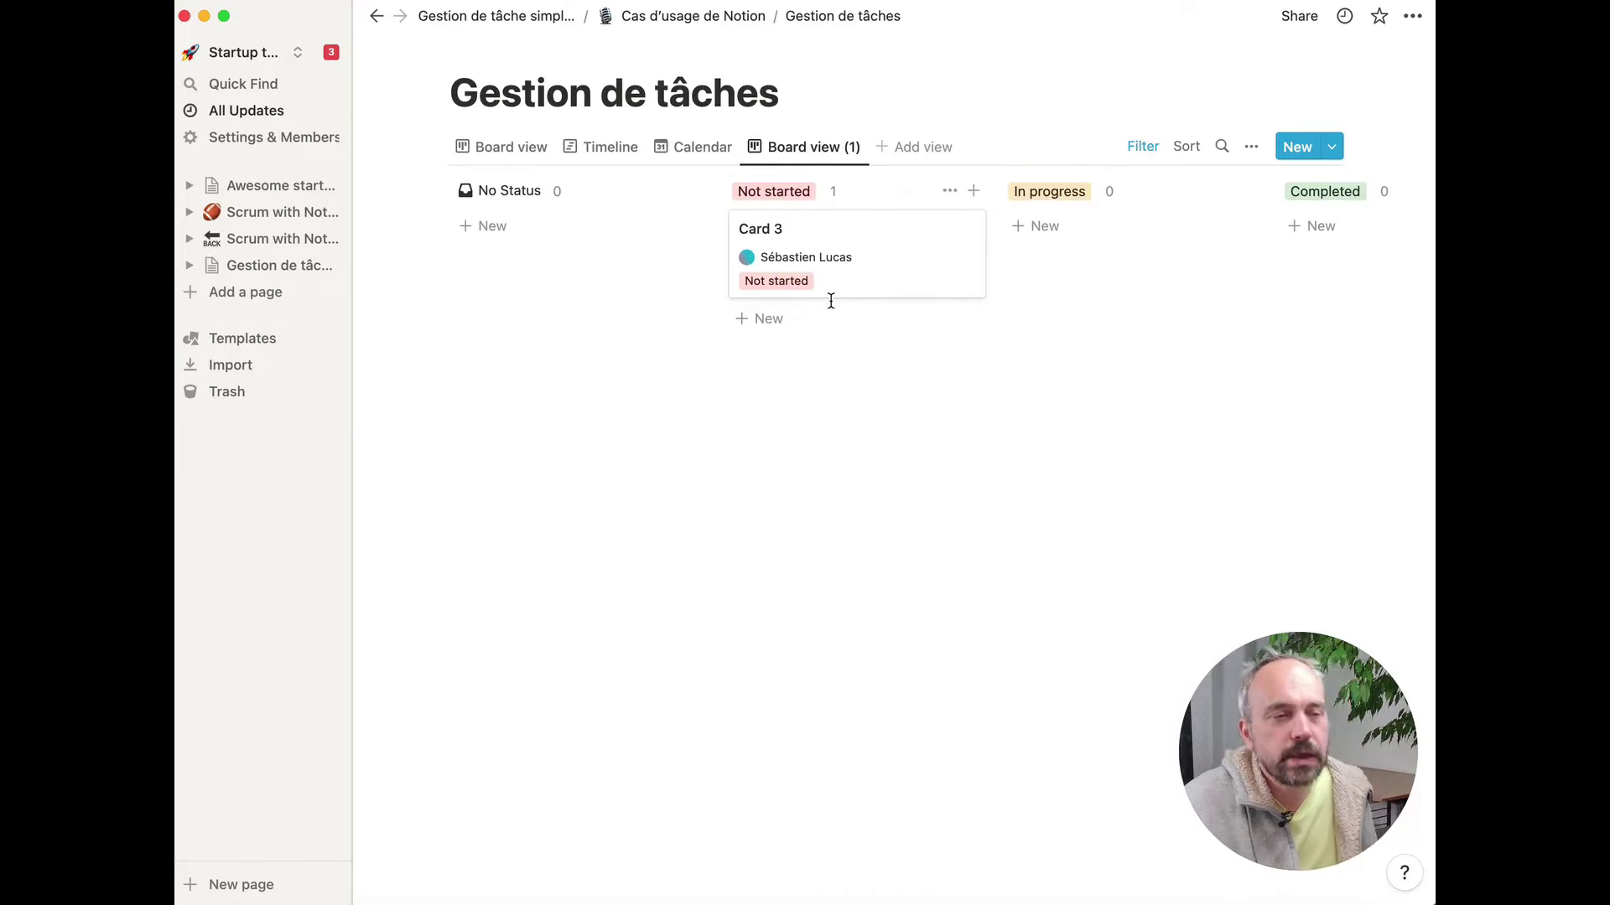
- Create a new card template for the Gestion de tâches database and title it "Publier sur Linkedin"
{"action": "left_click", "coordinate": [1331, 145]}
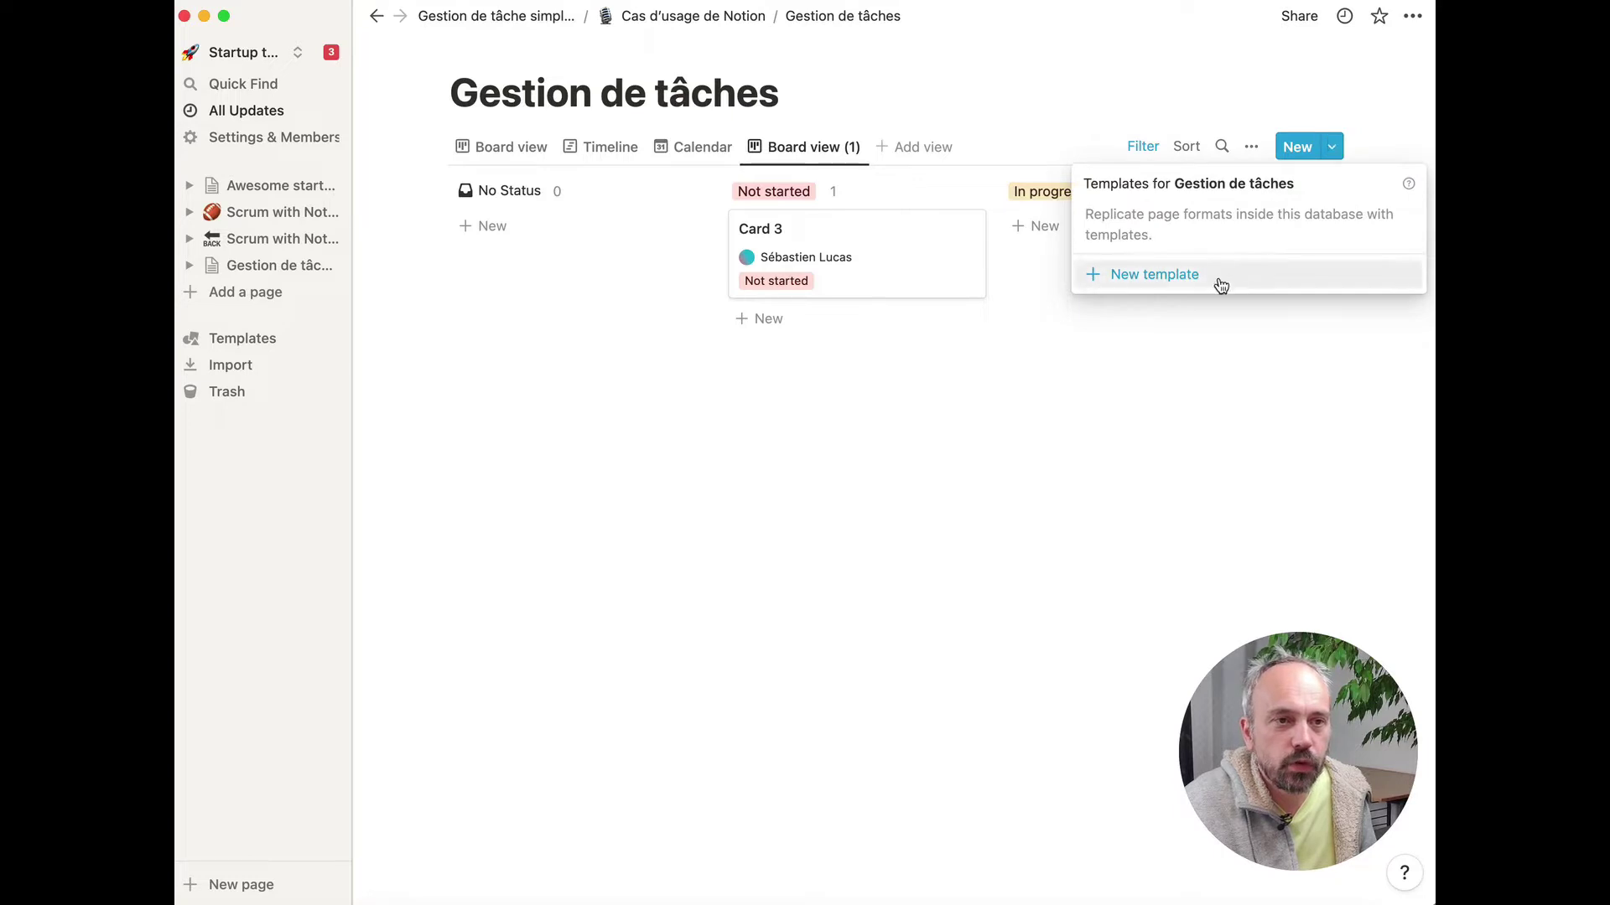
{"action": "left_click", "coordinate": [1170, 276]}
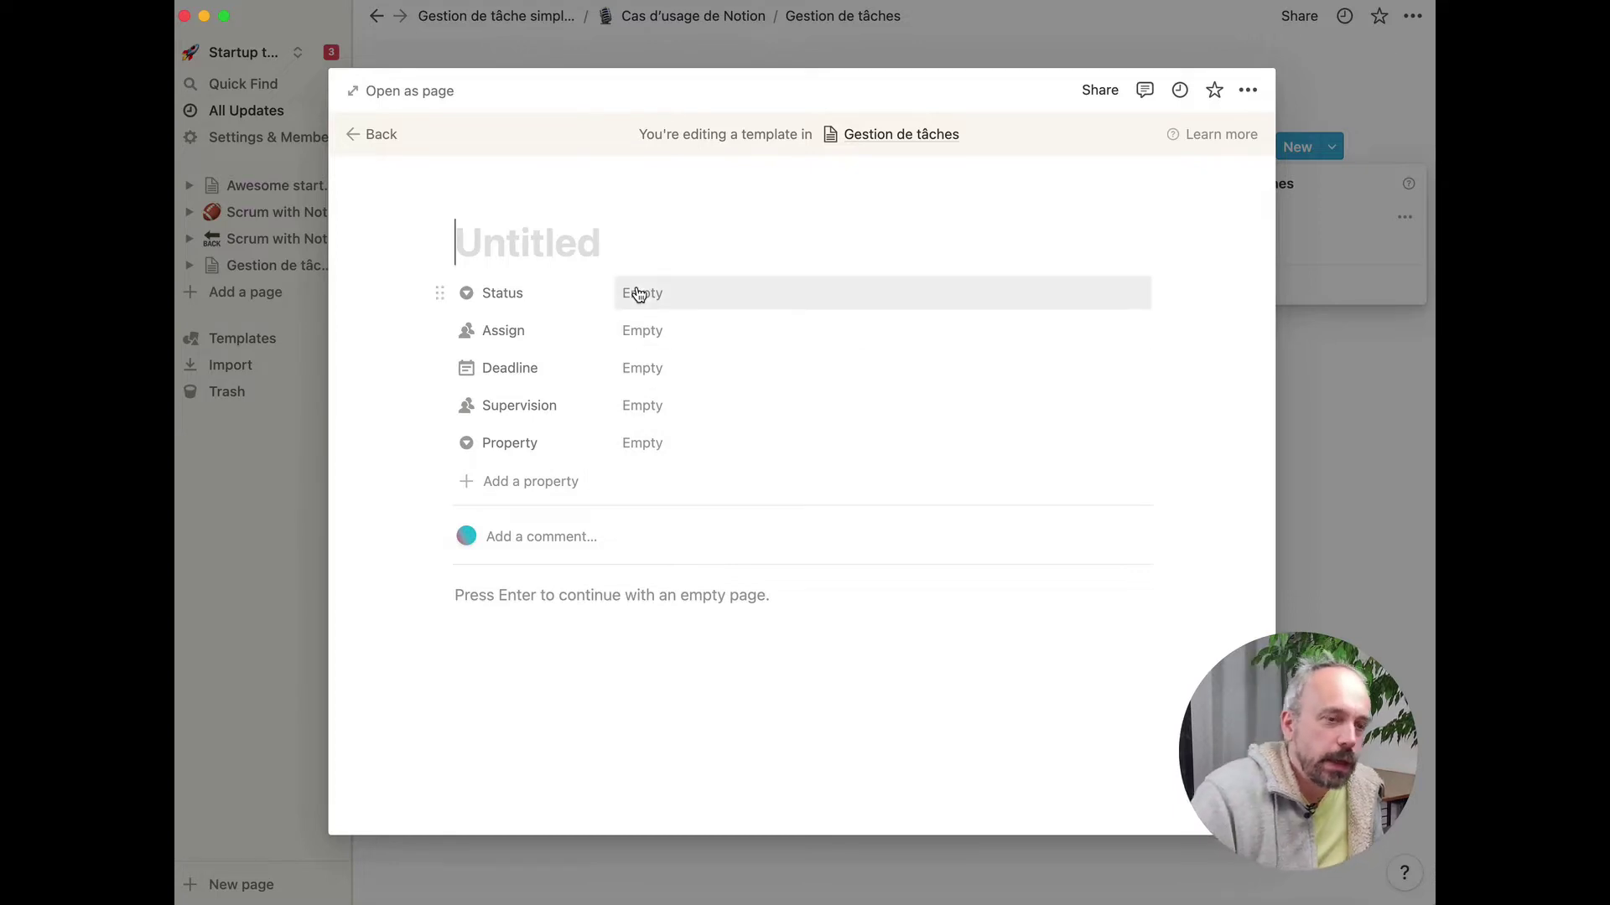
{"action": "type", "text": "Publier sur "}
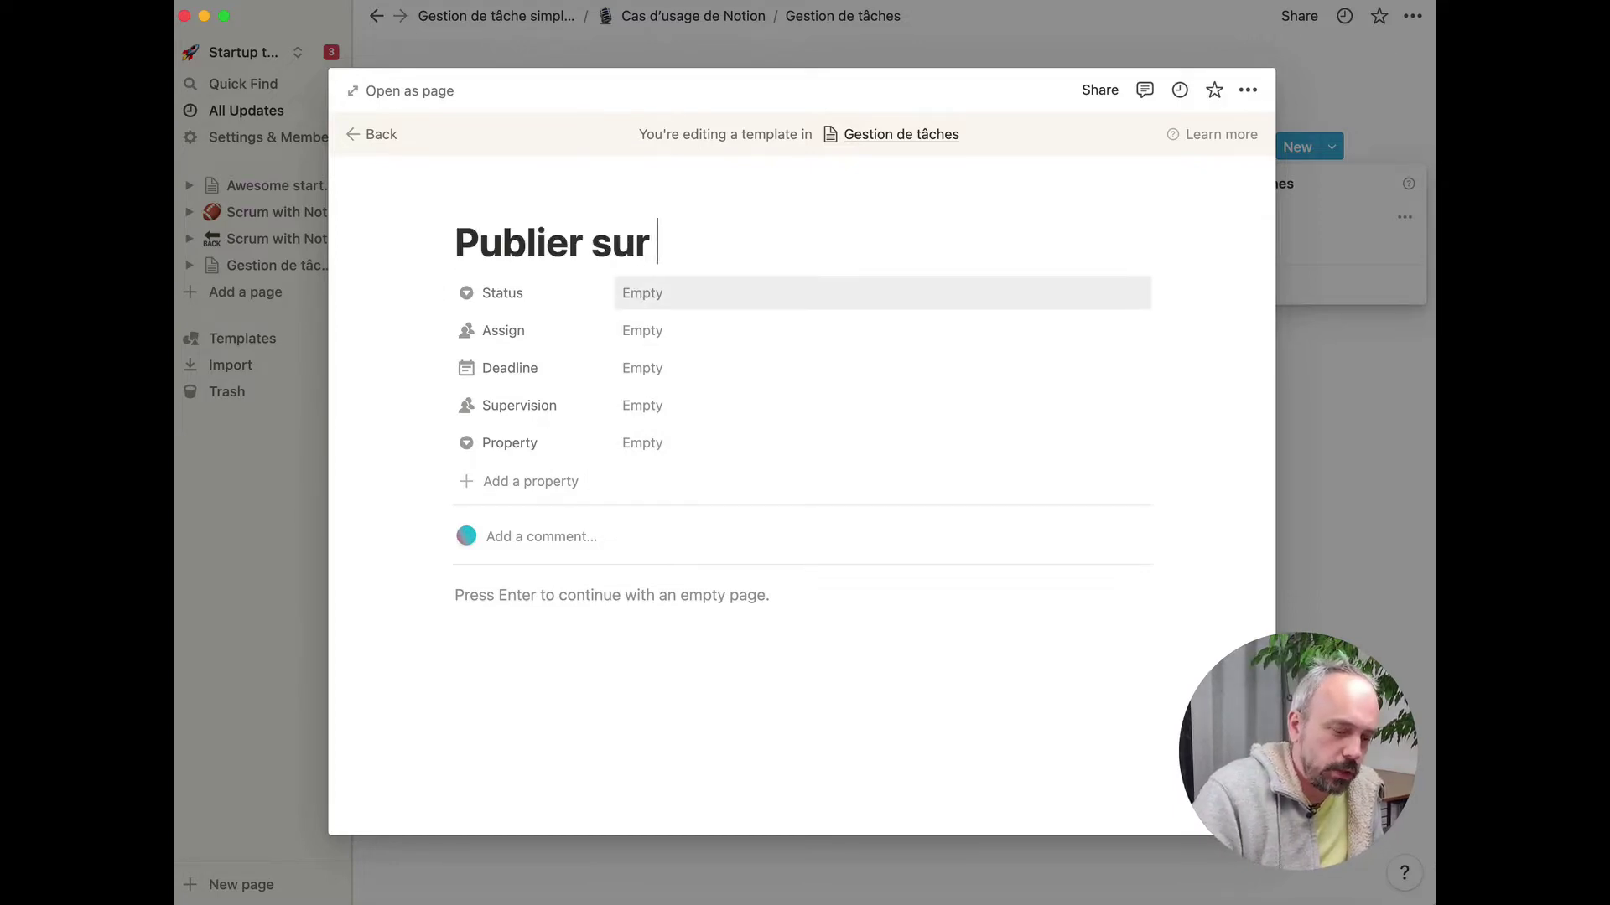
{"action": "type", "text": "Linkedi"}
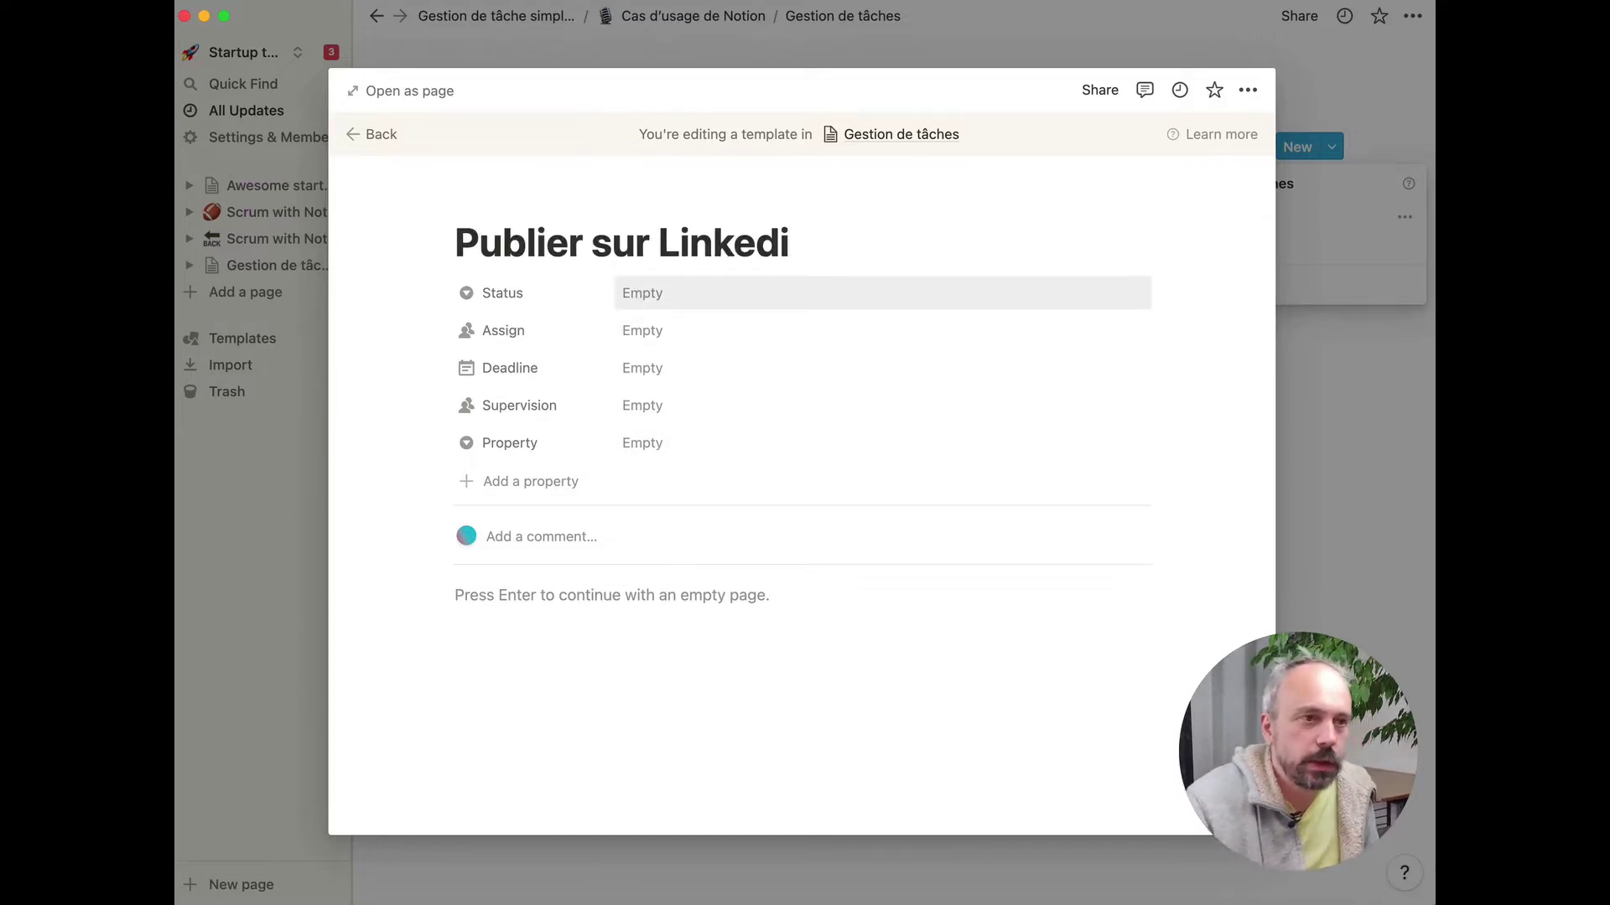
{"action": "type", "text": "n"}
- Add two to-do checkboxes to the template body reading "penser a faire ca" and "et a ca"
{"action": "left_click", "coordinate": [579, 593]}
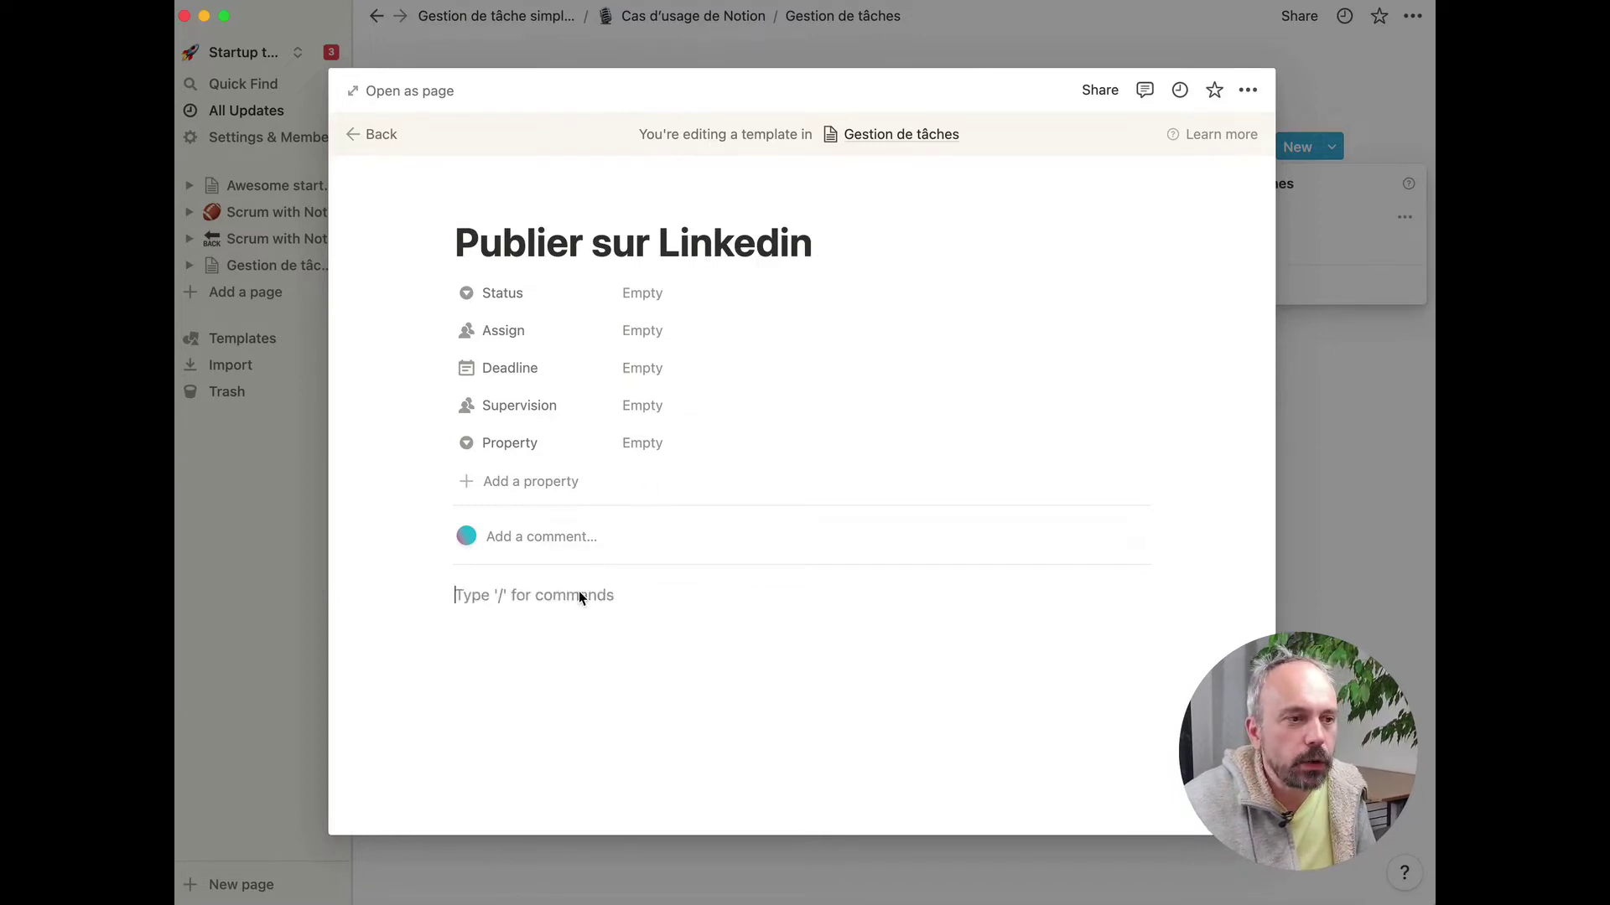
{"action": "type", "text": "/"}
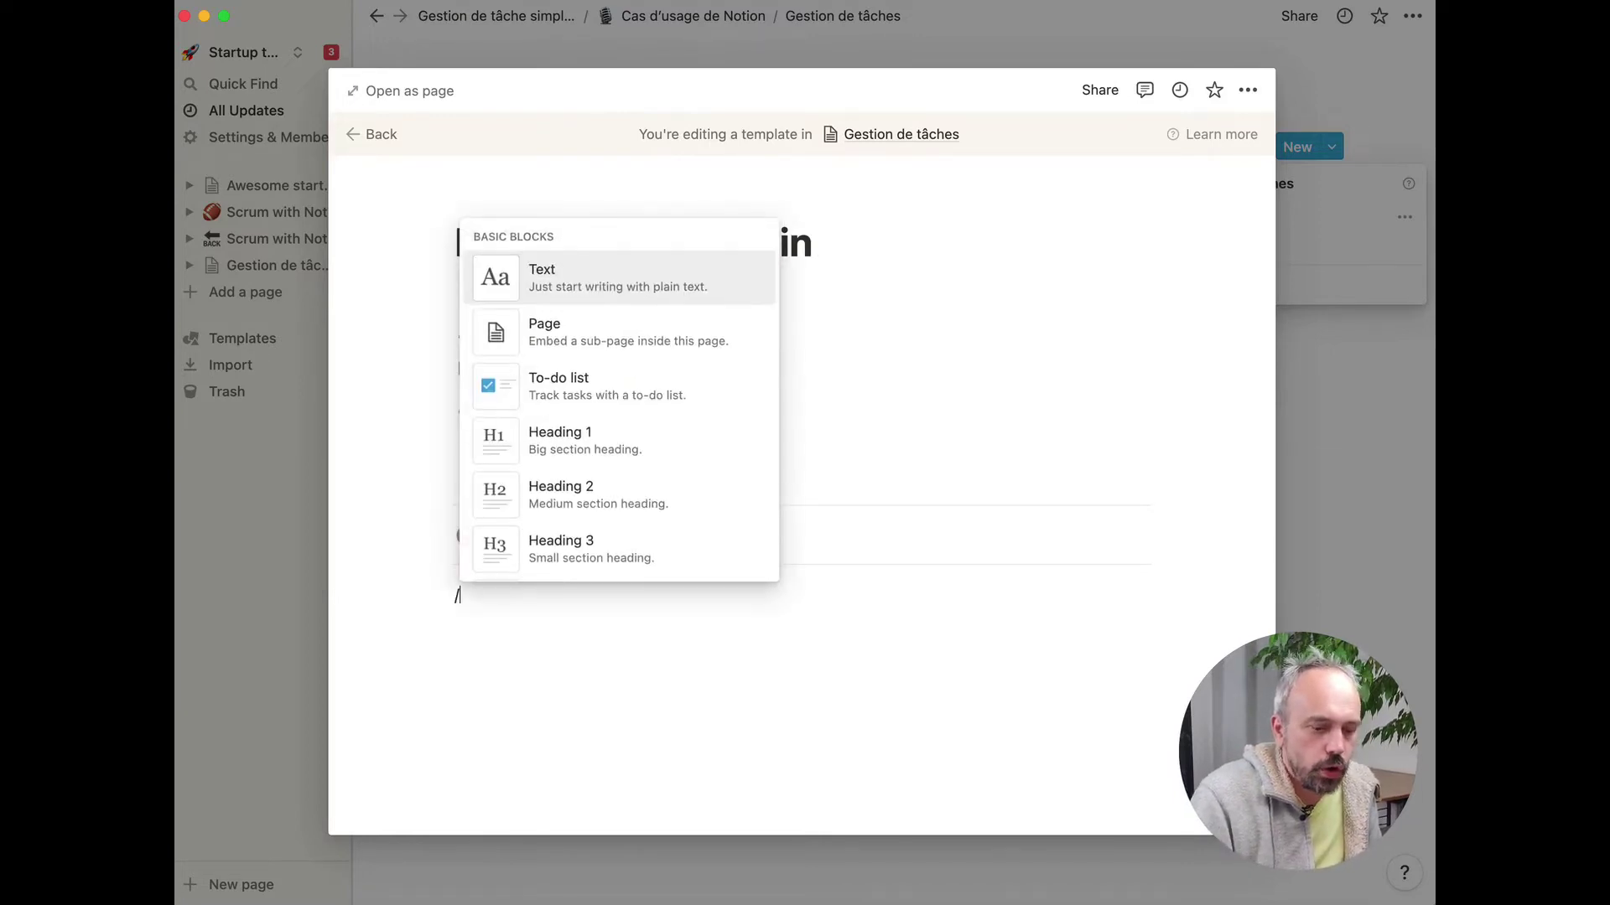
{"action": "left_click", "coordinate": [621, 395]}
{"action": "type", "text": "penser a faire ca"}
{"action": "key", "text": "Return"}
{"action": "type", "text": "et a ca"}
{"action": "key", "text": "Return"}
{"action": "key", "text": "Return"}
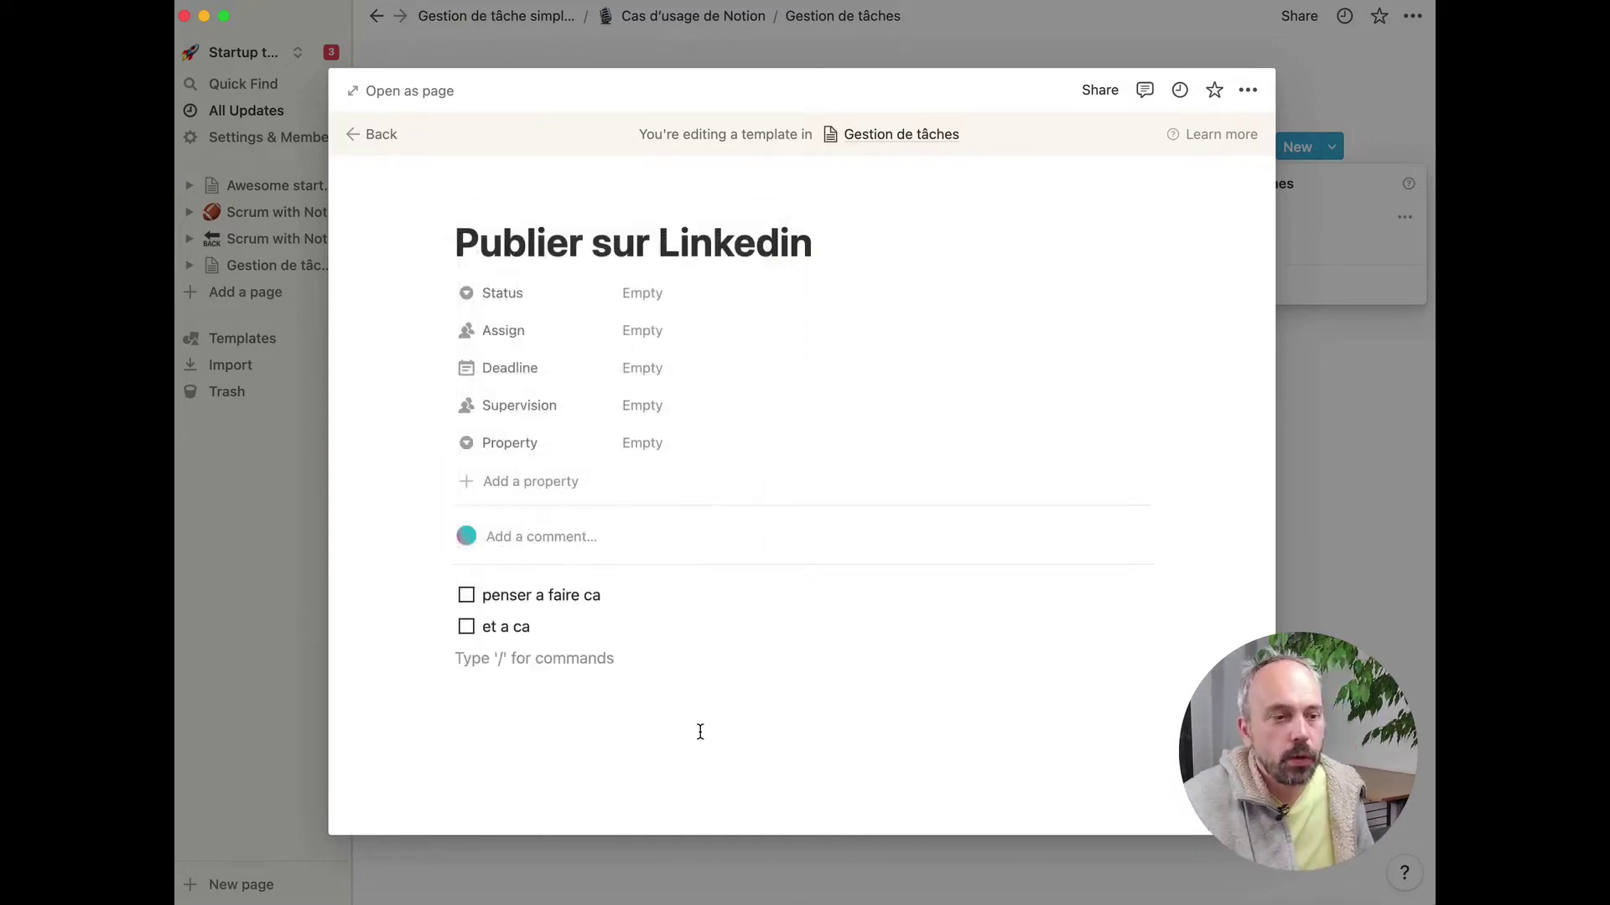
- Insert a board view based on a new database below the to-dos, and move Card 2 and Card 3 to Not started
{"action": "type", "text": "/"}
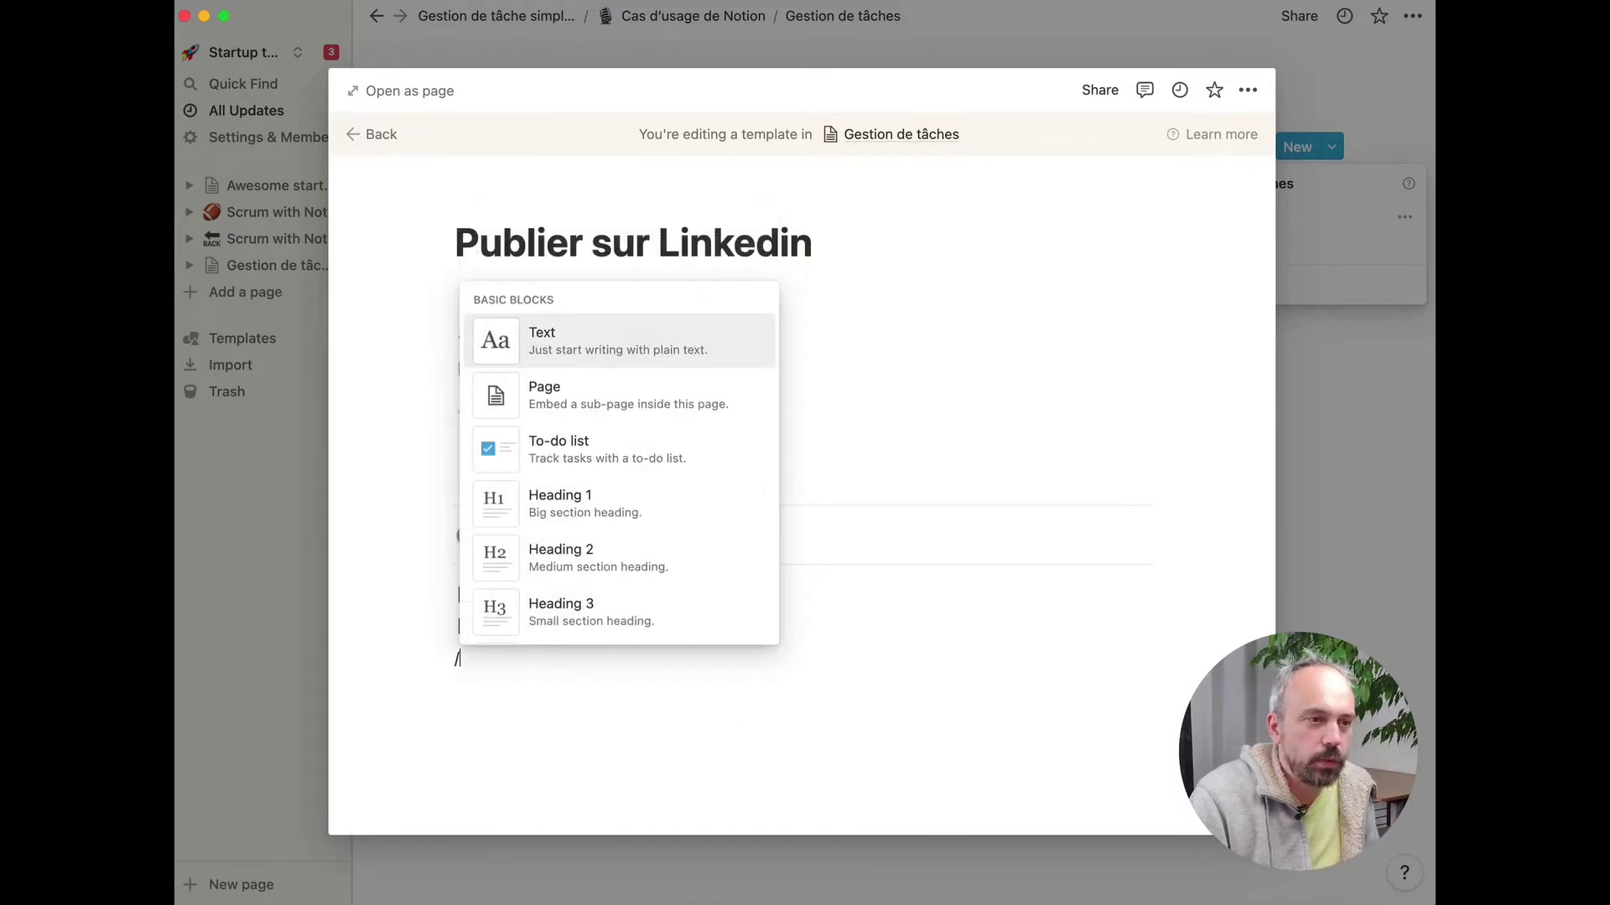
{"action": "type", "text": "board"}
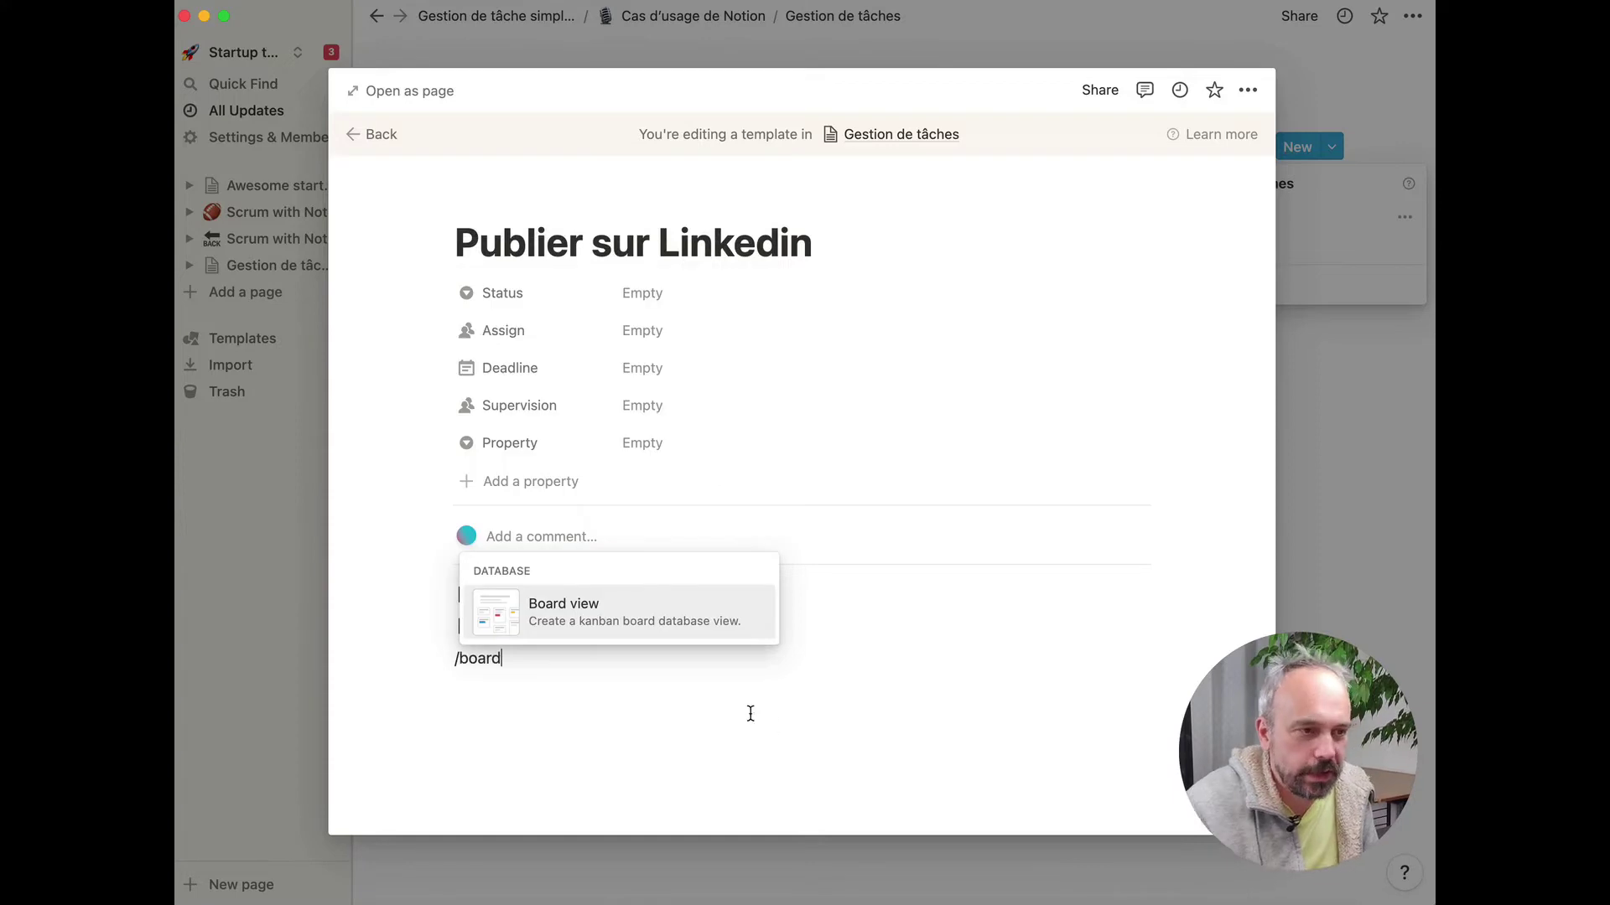
{"action": "left_click", "coordinate": [650, 622]}
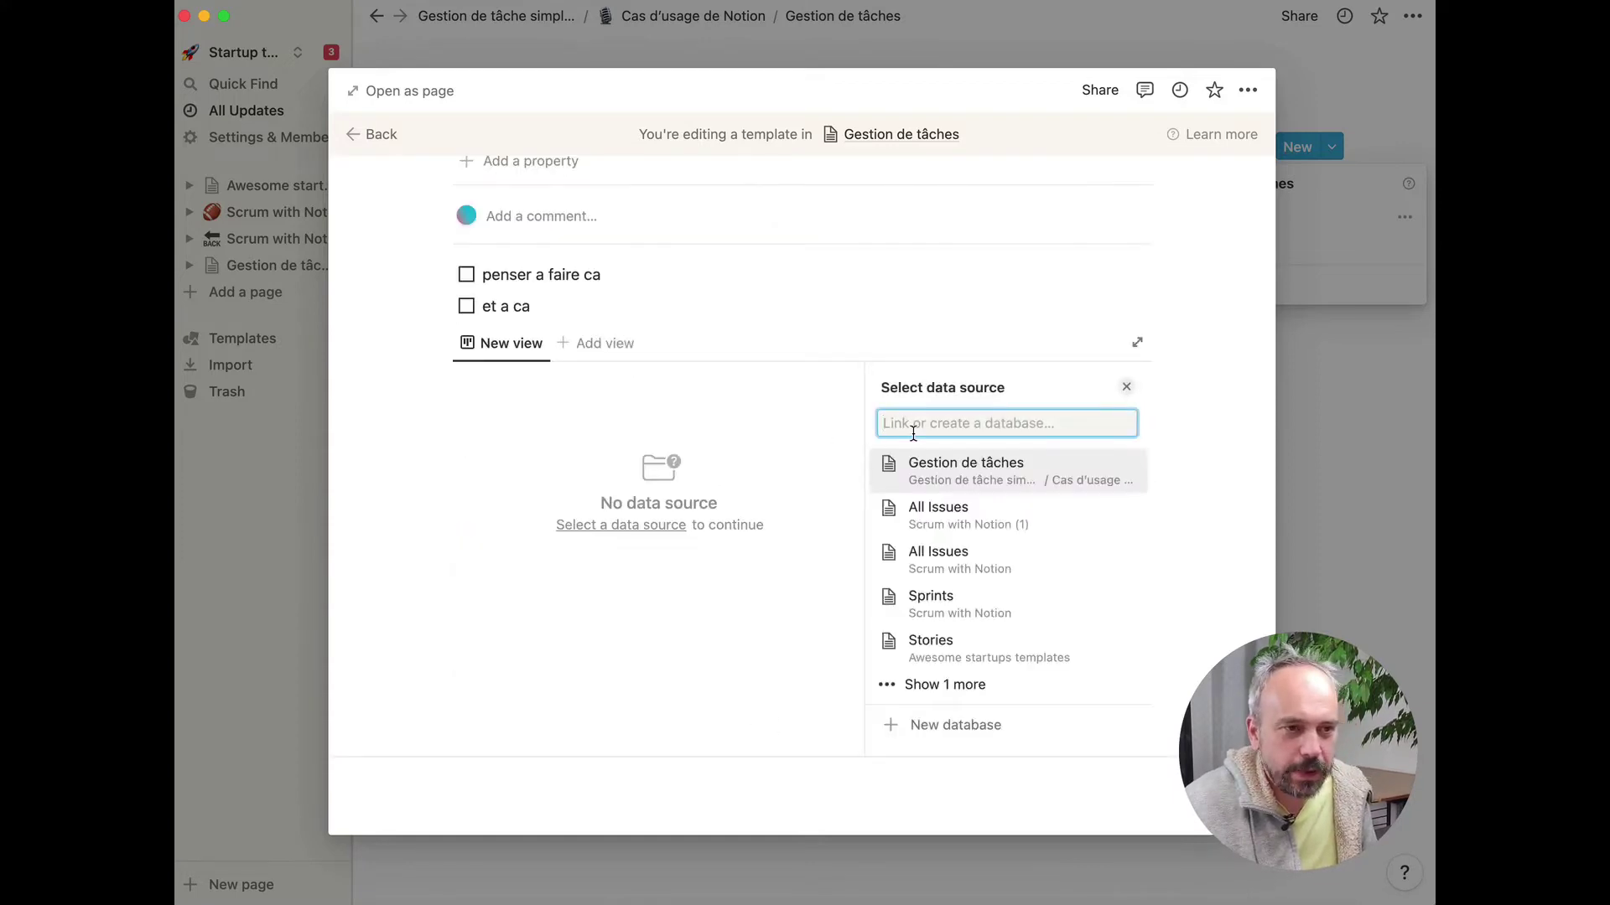
{"action": "left_click", "coordinate": [945, 725]}
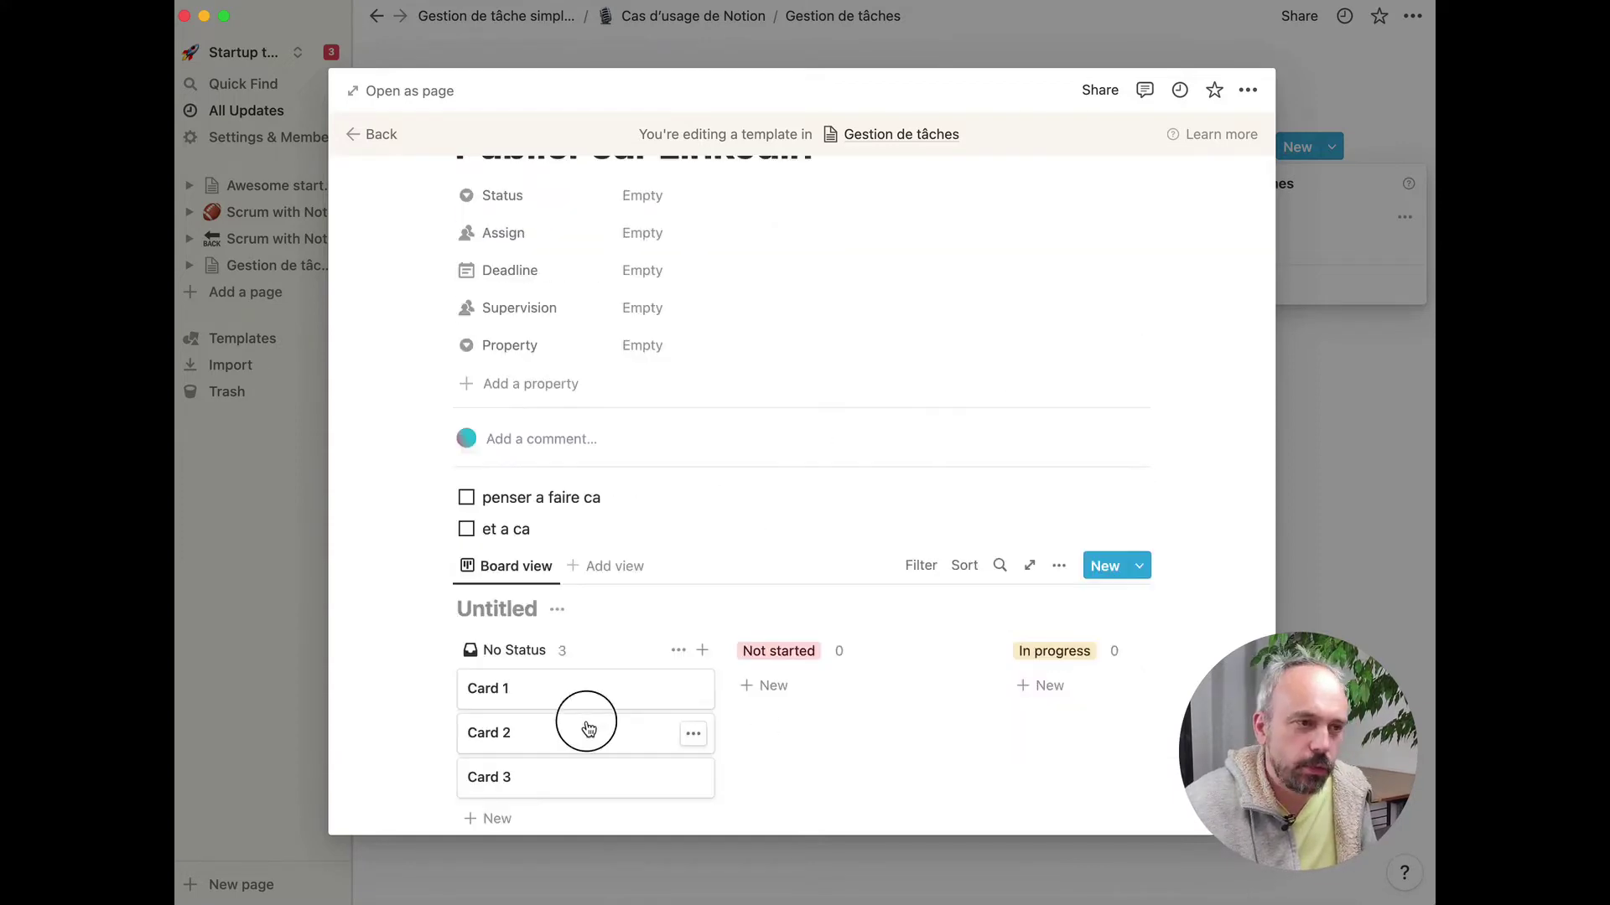
{"action": "left_click_drag", "start_coordinate": [586, 729], "coordinate": [880, 733]}
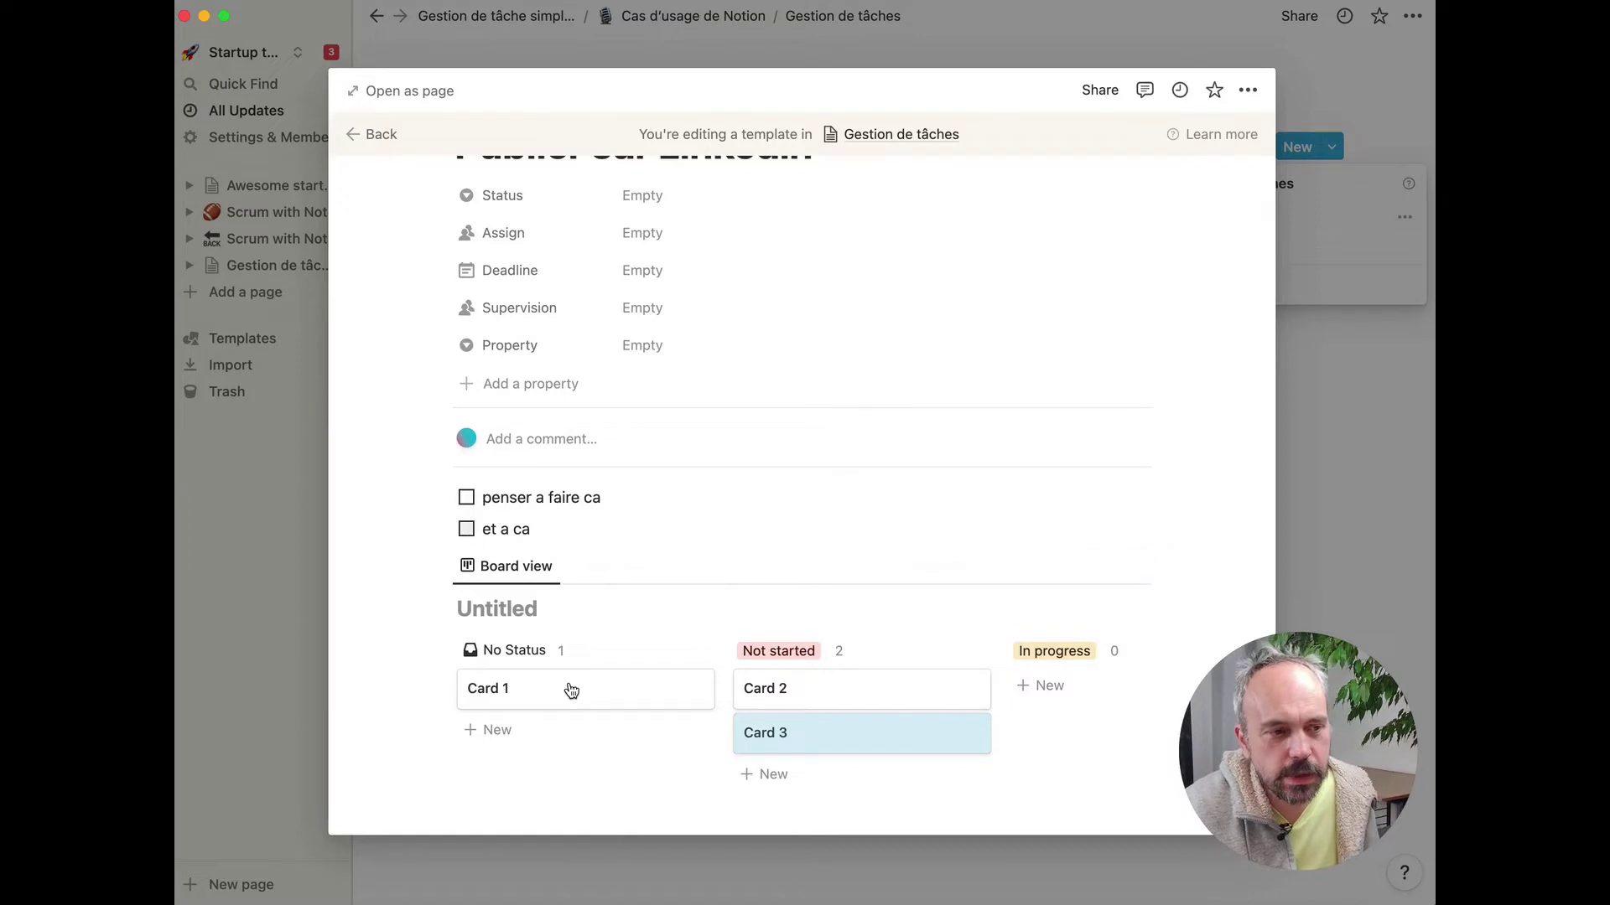
- Title the embedded board "Checklist" and close the template editor
{"action": "left_click", "coordinate": [508, 610]}
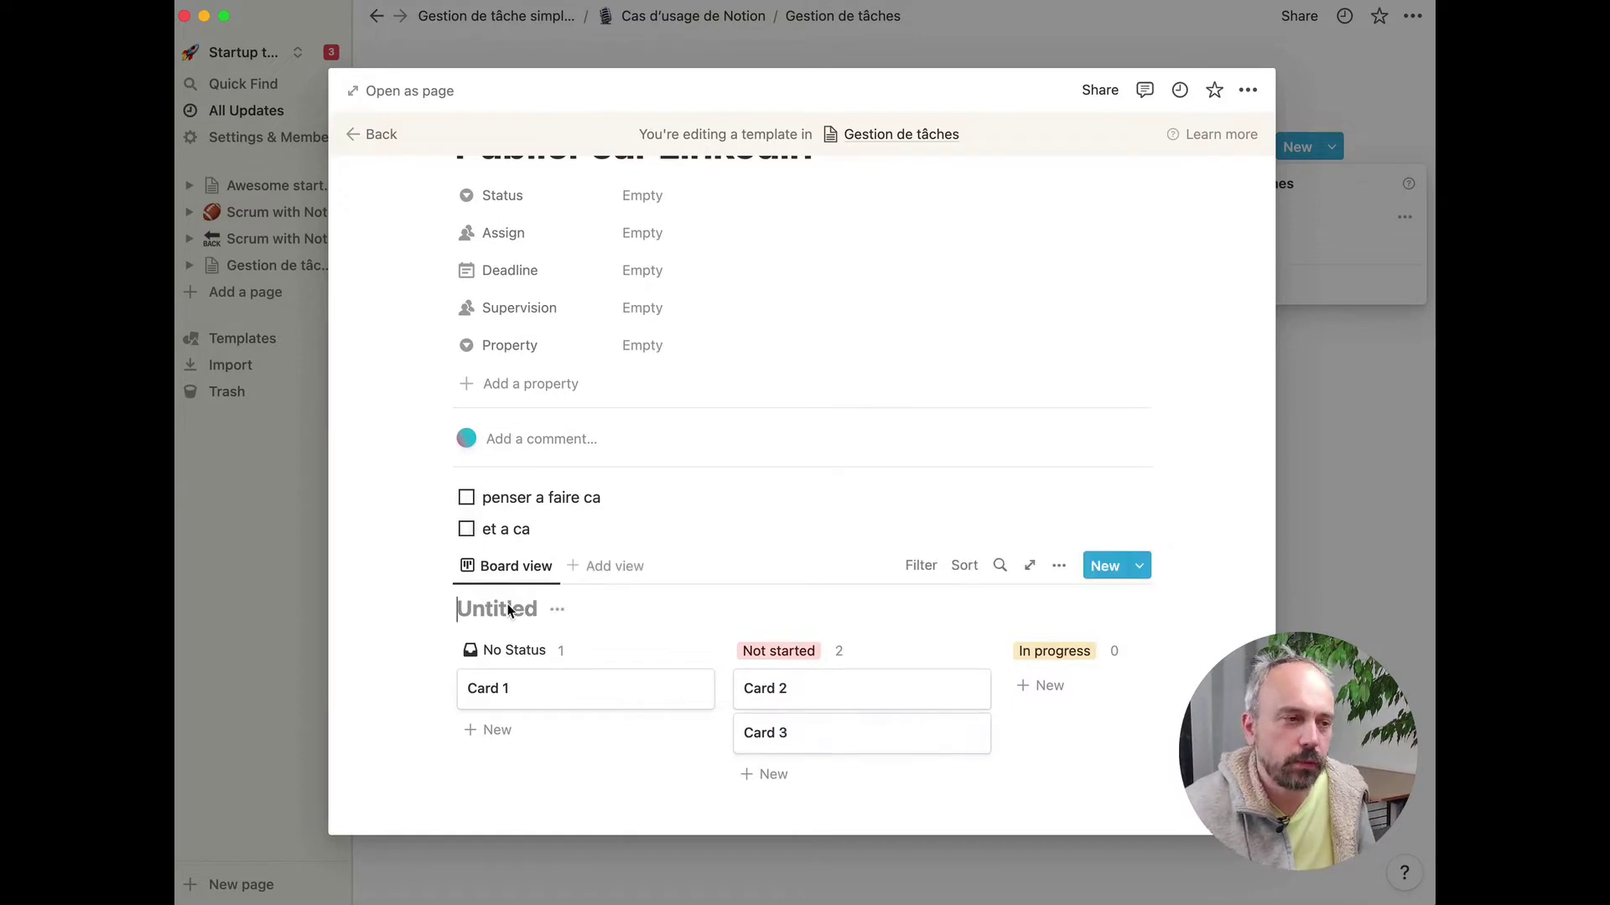
{"action": "type", "text": "Checklist"}
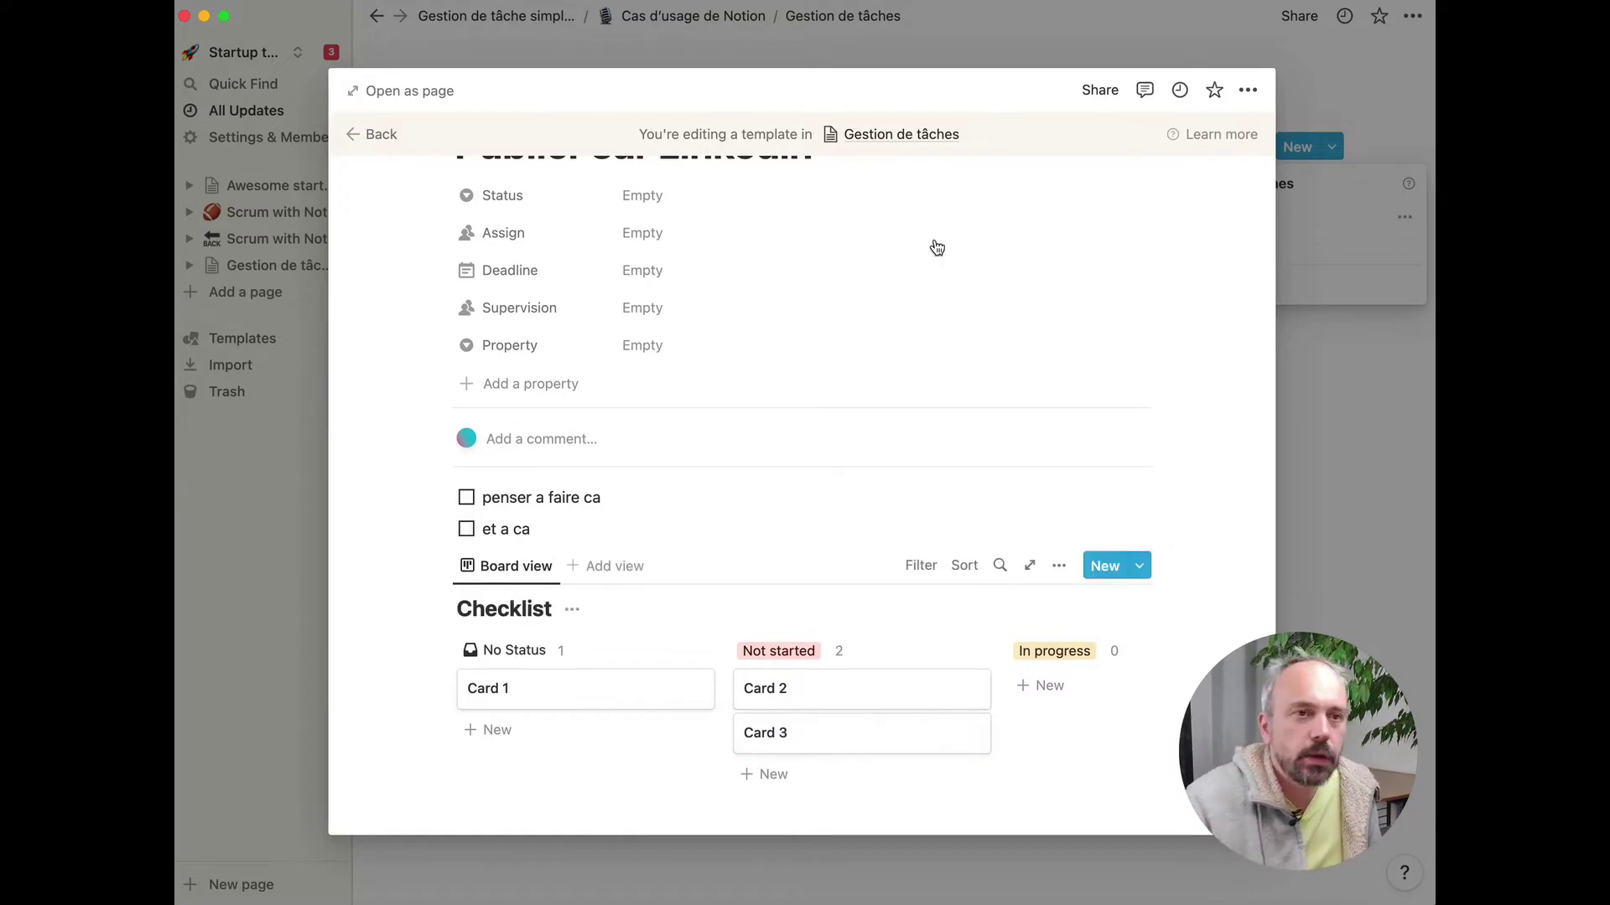
{"action": "left_click", "coordinate": [1317, 293]}
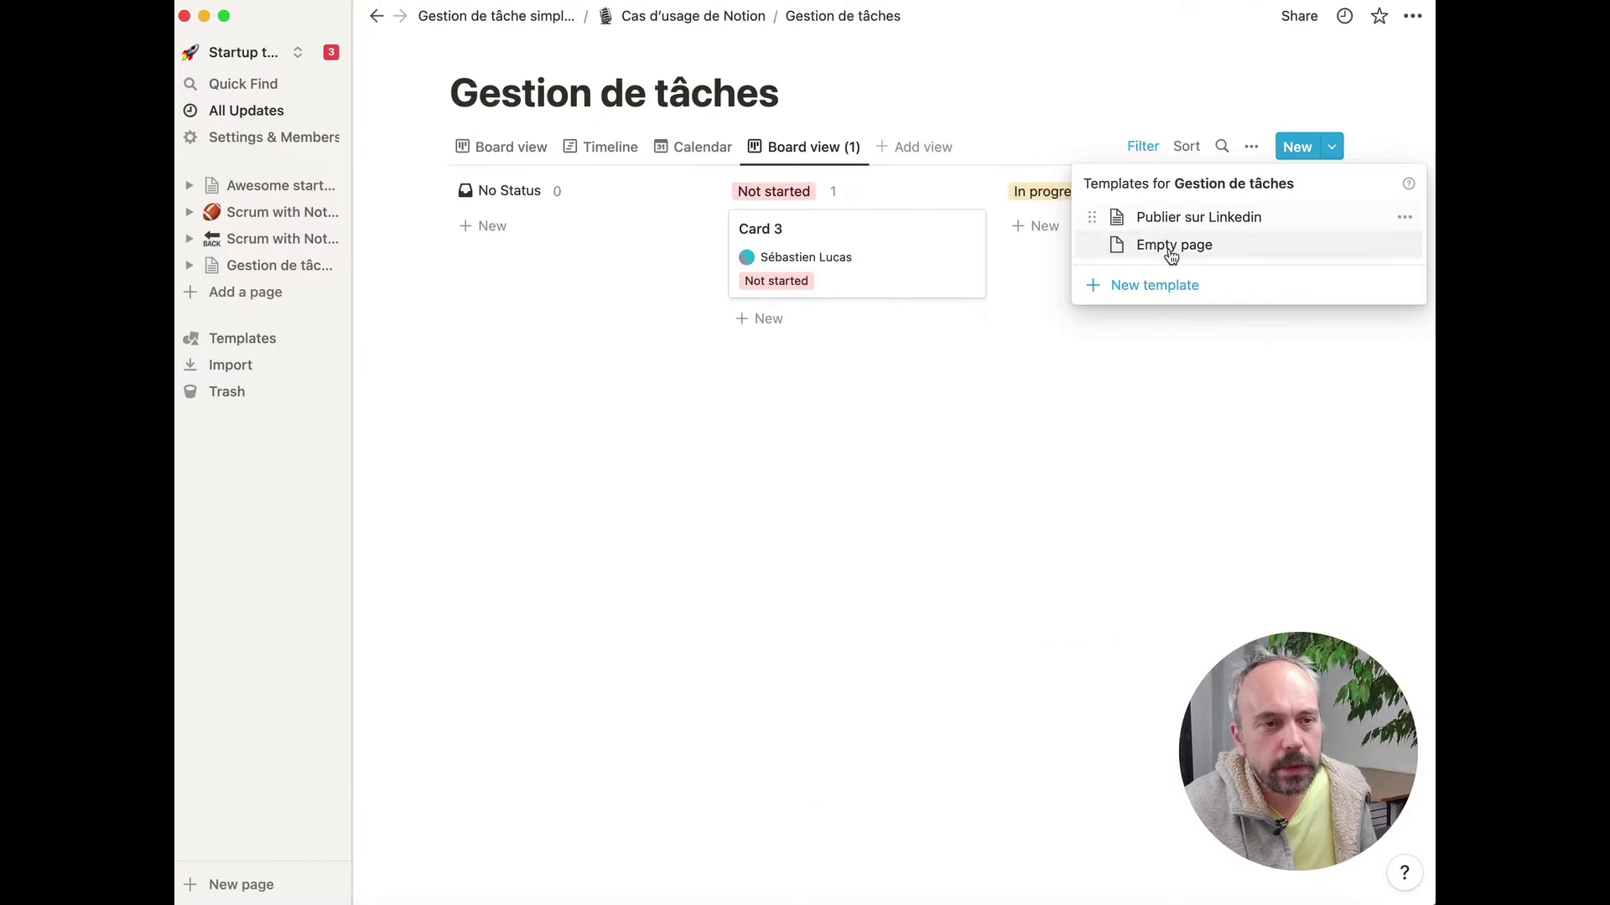
- Create a card in the Gestion de tâches database from the Publier sur Linkedin template
{"action": "left_click", "coordinate": [1331, 148]}
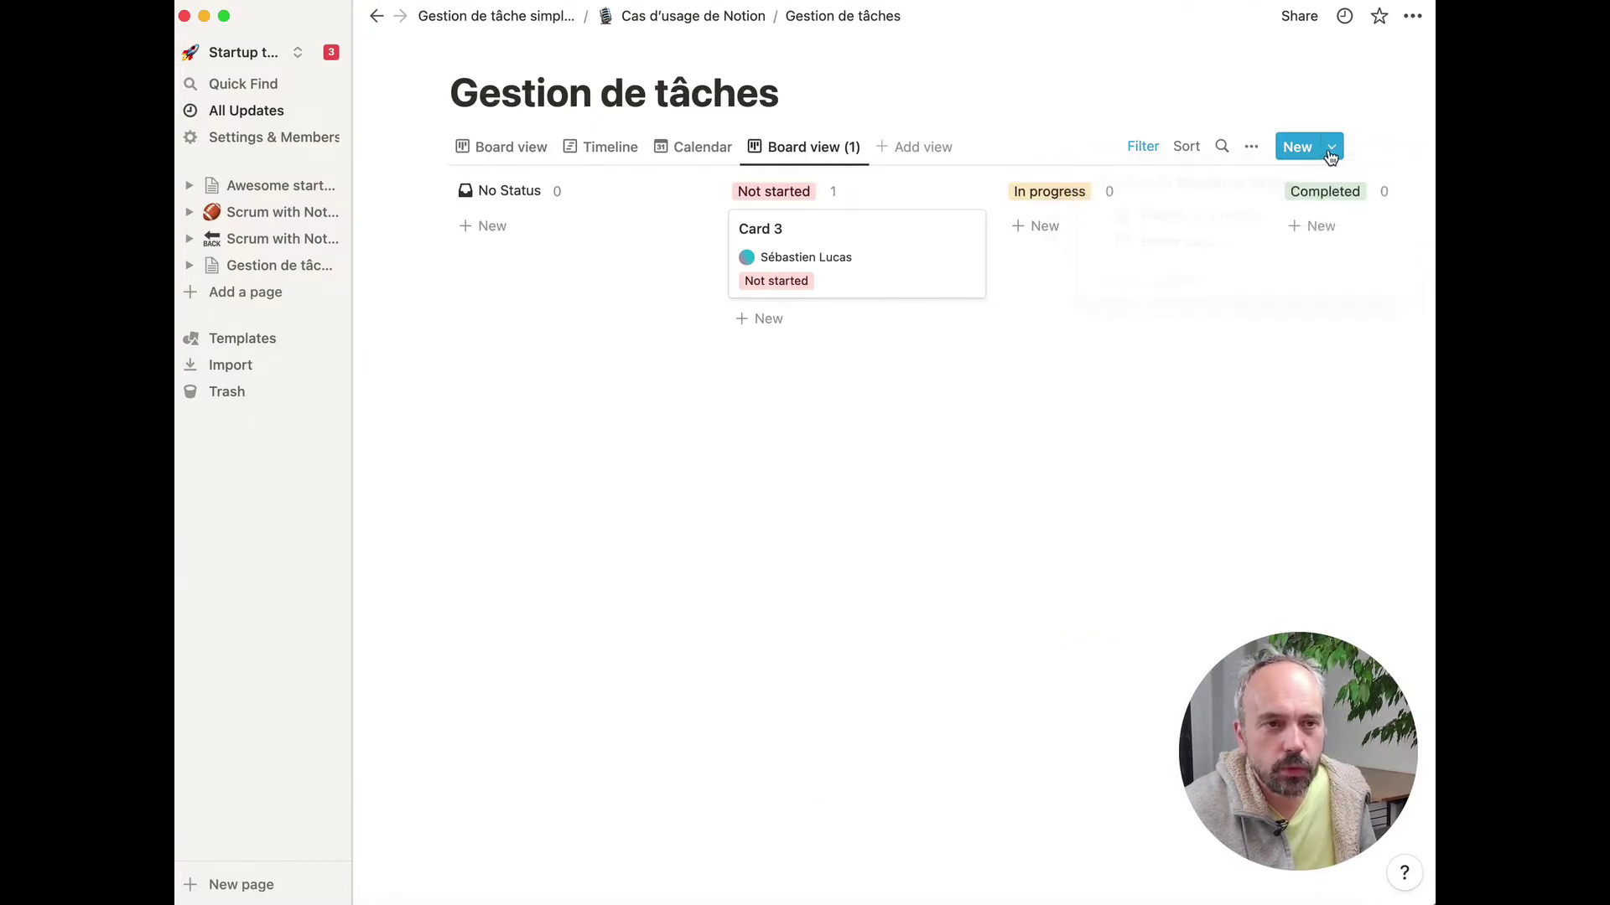
{"action": "left_click", "coordinate": [1331, 148]}
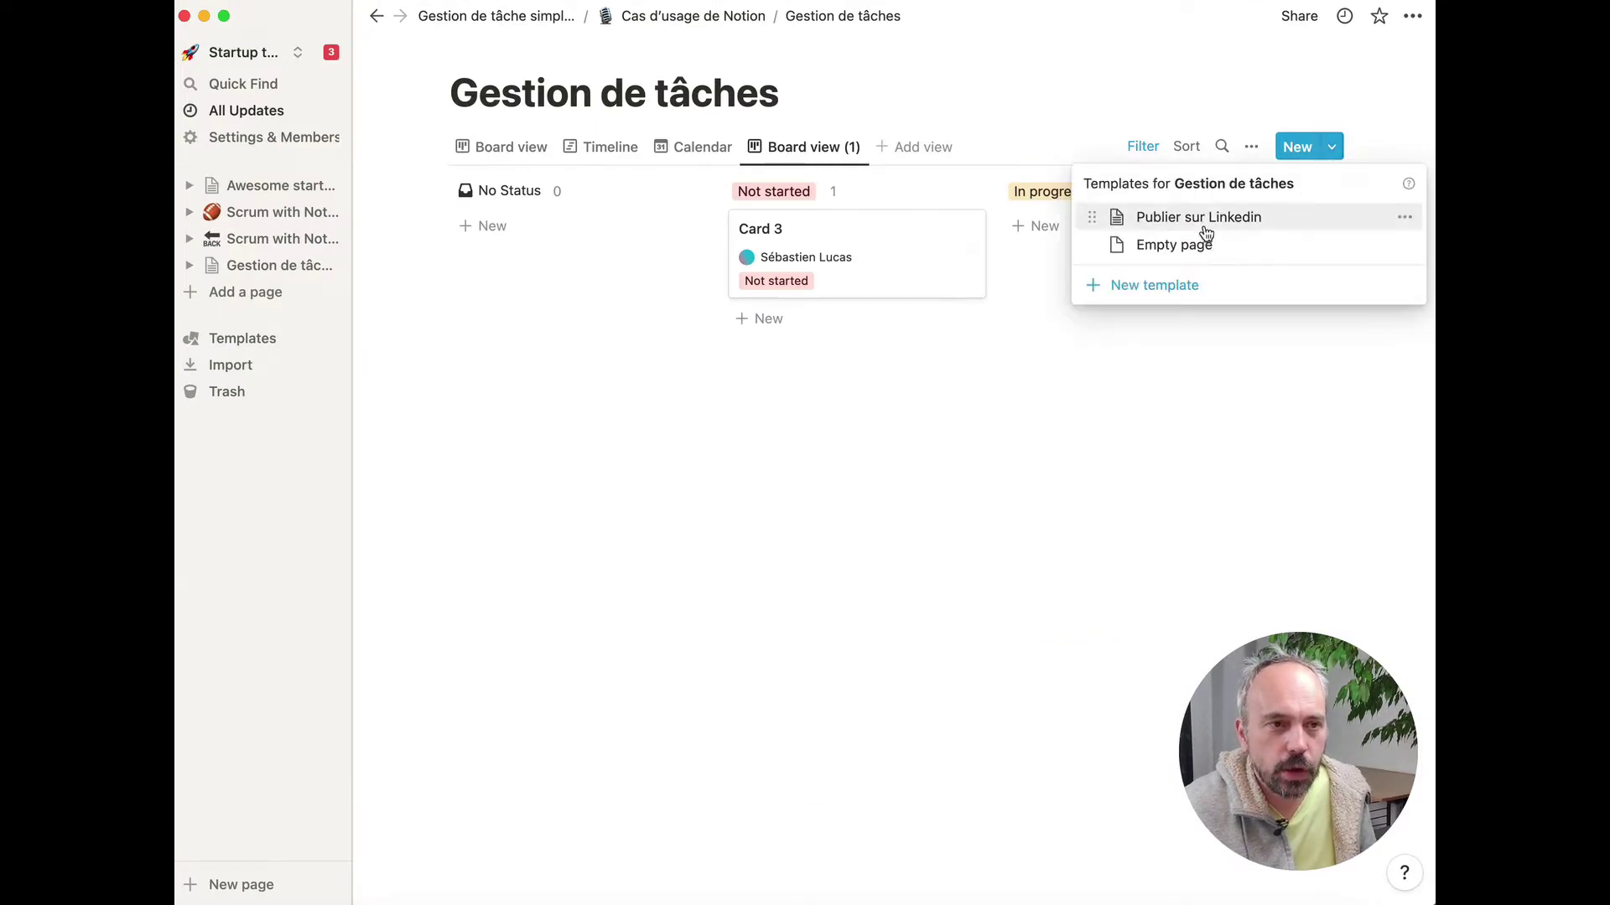
{"action": "left_click", "coordinate": [1207, 220]}
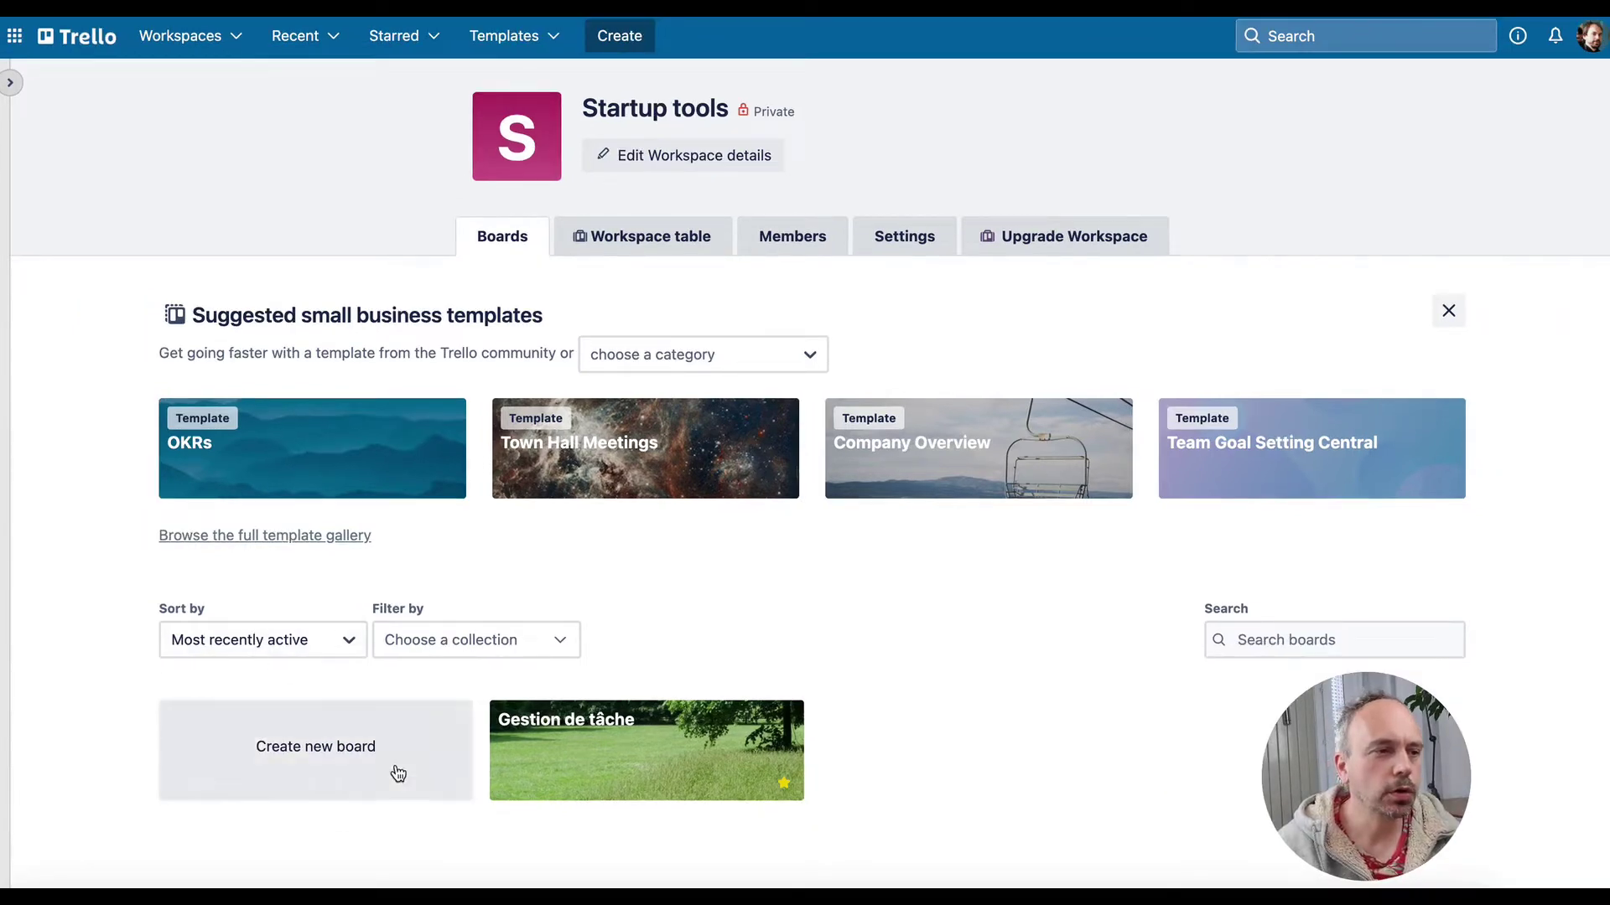
- Switch to Trello and create a board titled "Board startup tool" in Startup tools, with the dark mountain lake background and Workspace visibility
{"action": "left_click", "coordinate": [321, 768]}
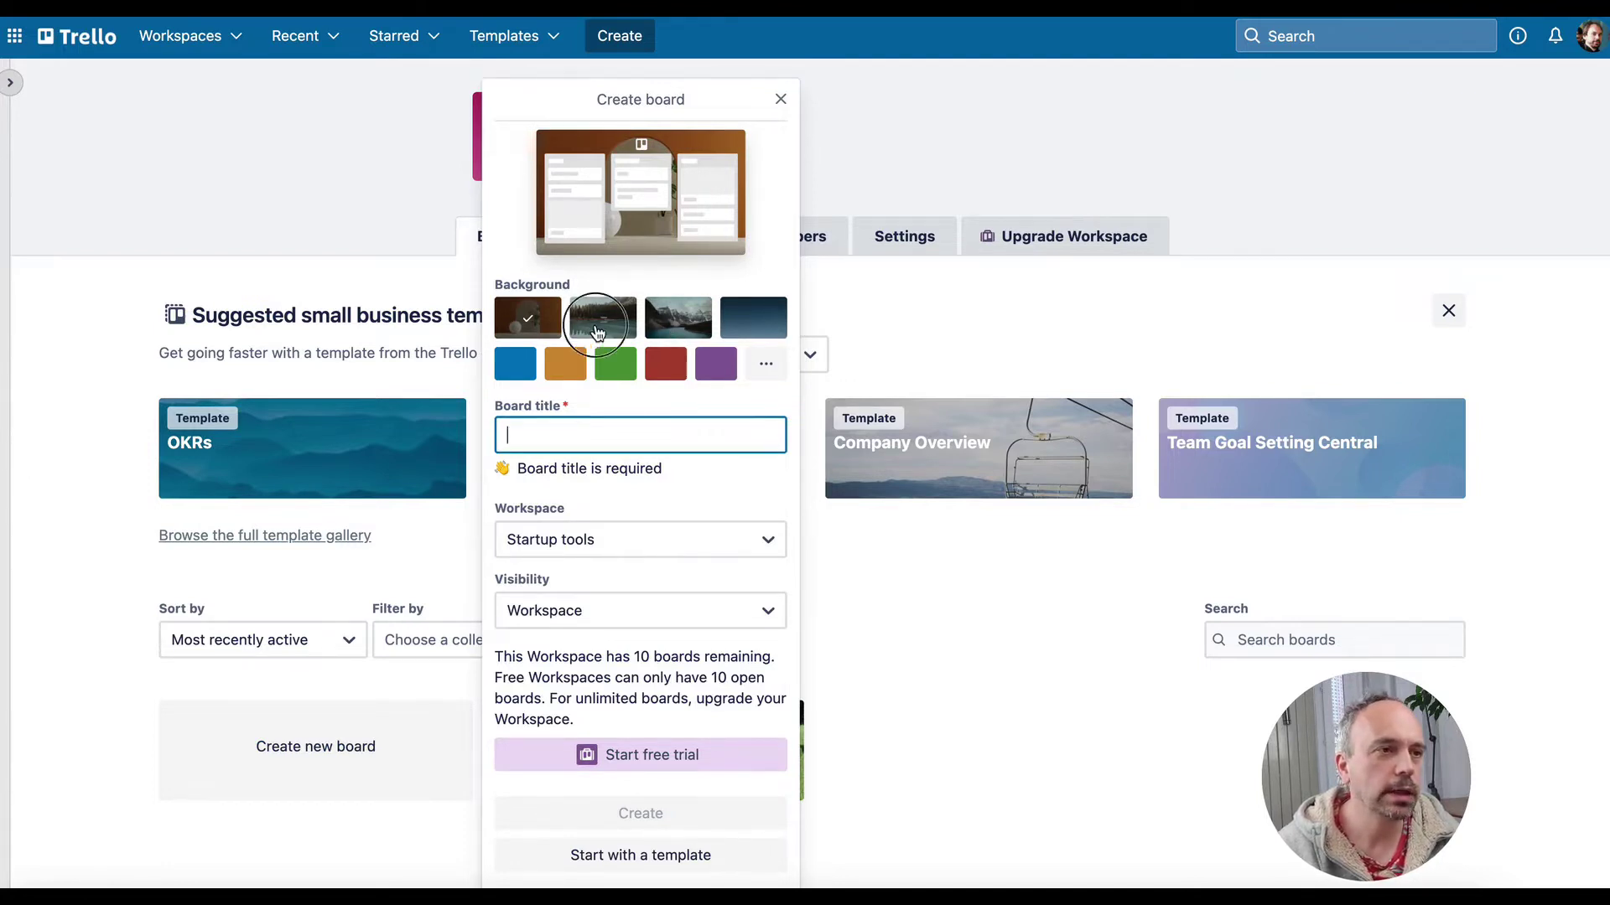
{"action": "left_click", "coordinate": [679, 331]}
{"action": "left_click", "coordinate": [765, 363]}
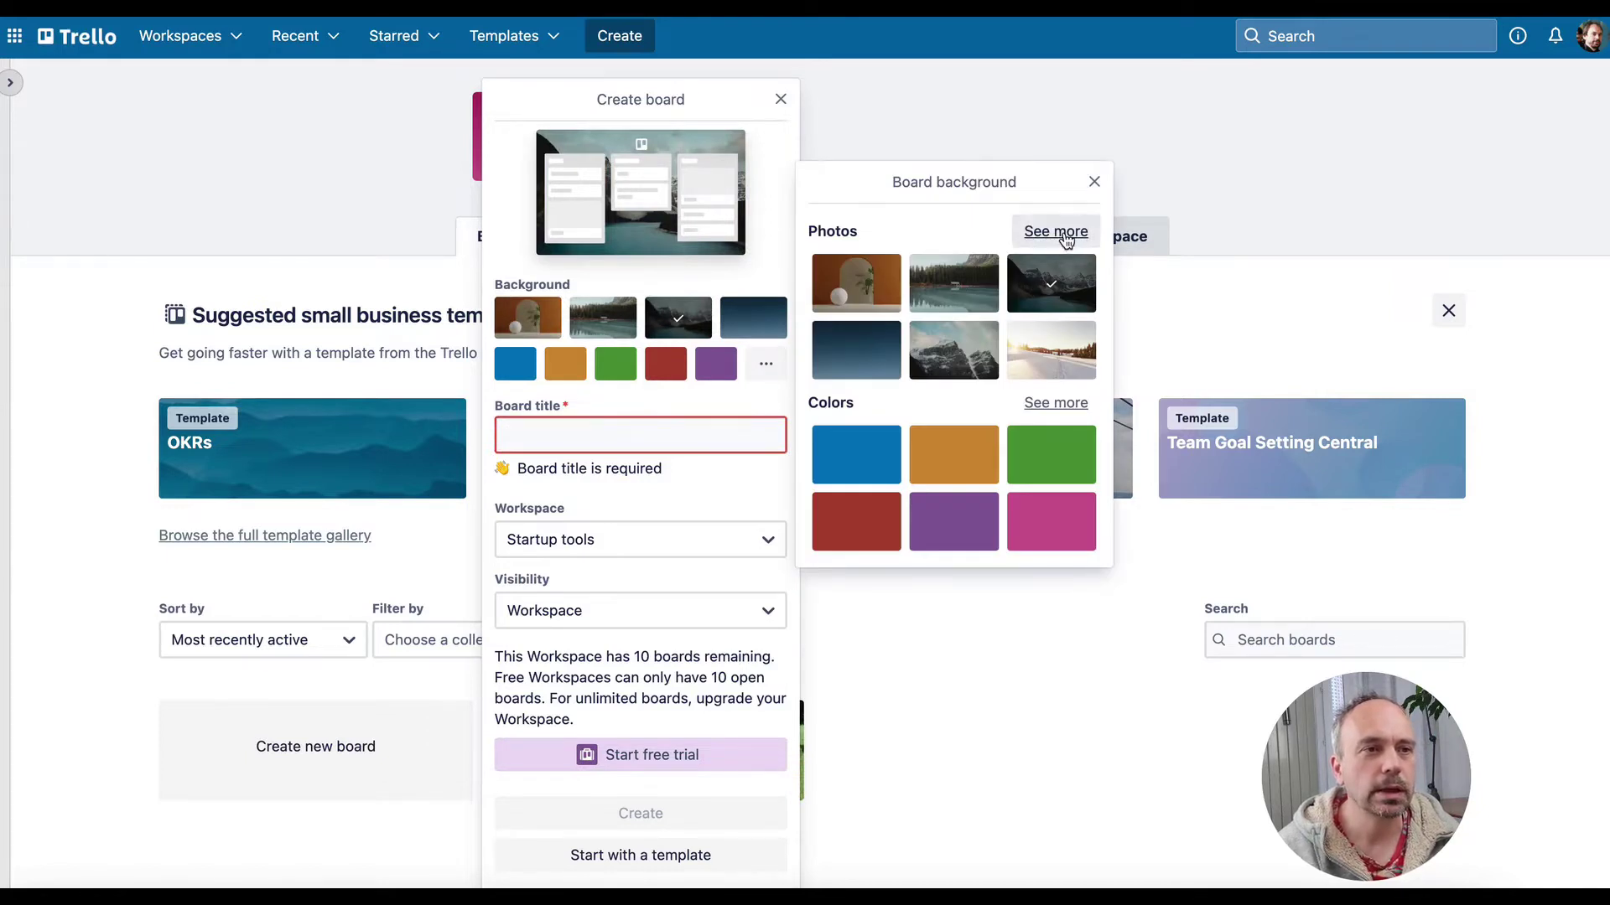
{"action": "left_click", "coordinate": [652, 435]}
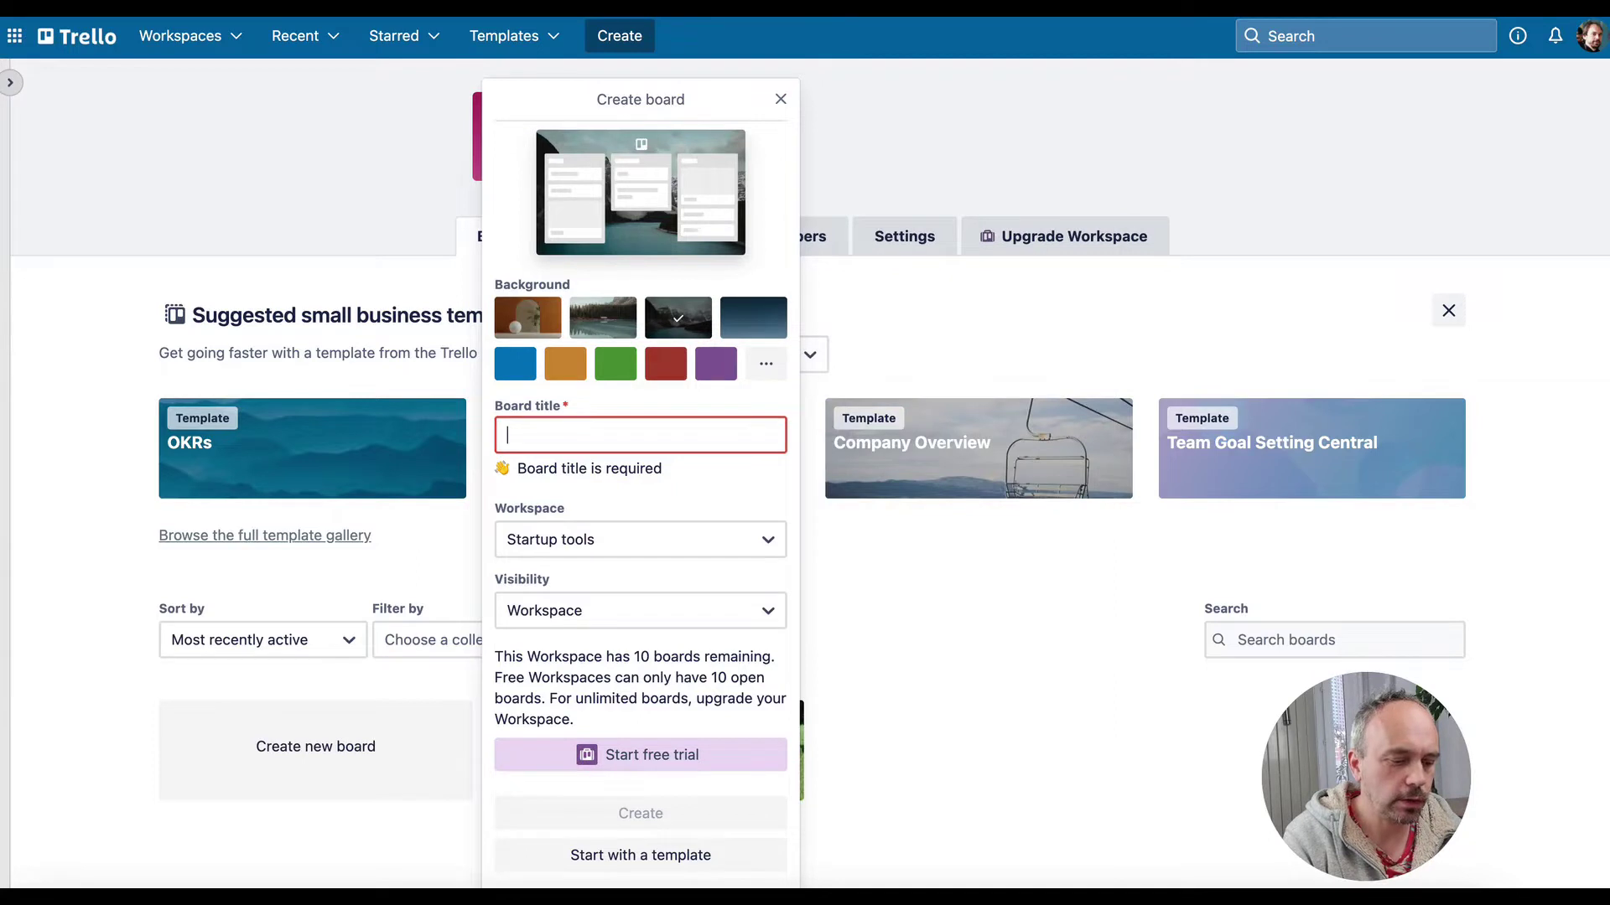
{"action": "type", "text": "Board startup tool"}
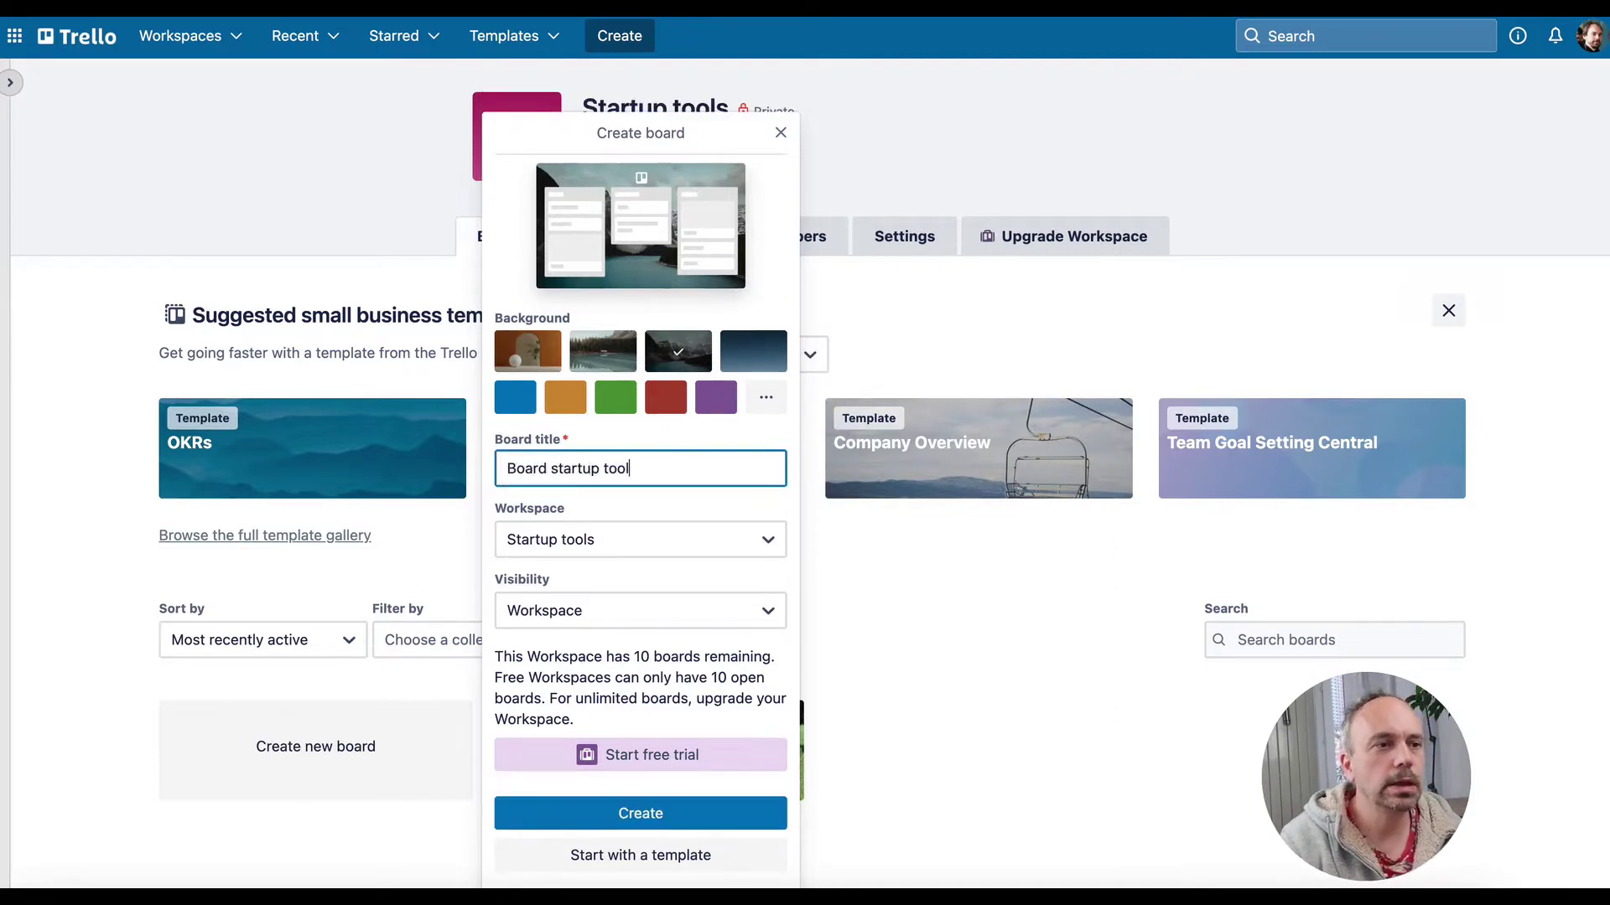
{"action": "left_click", "coordinate": [626, 625]}
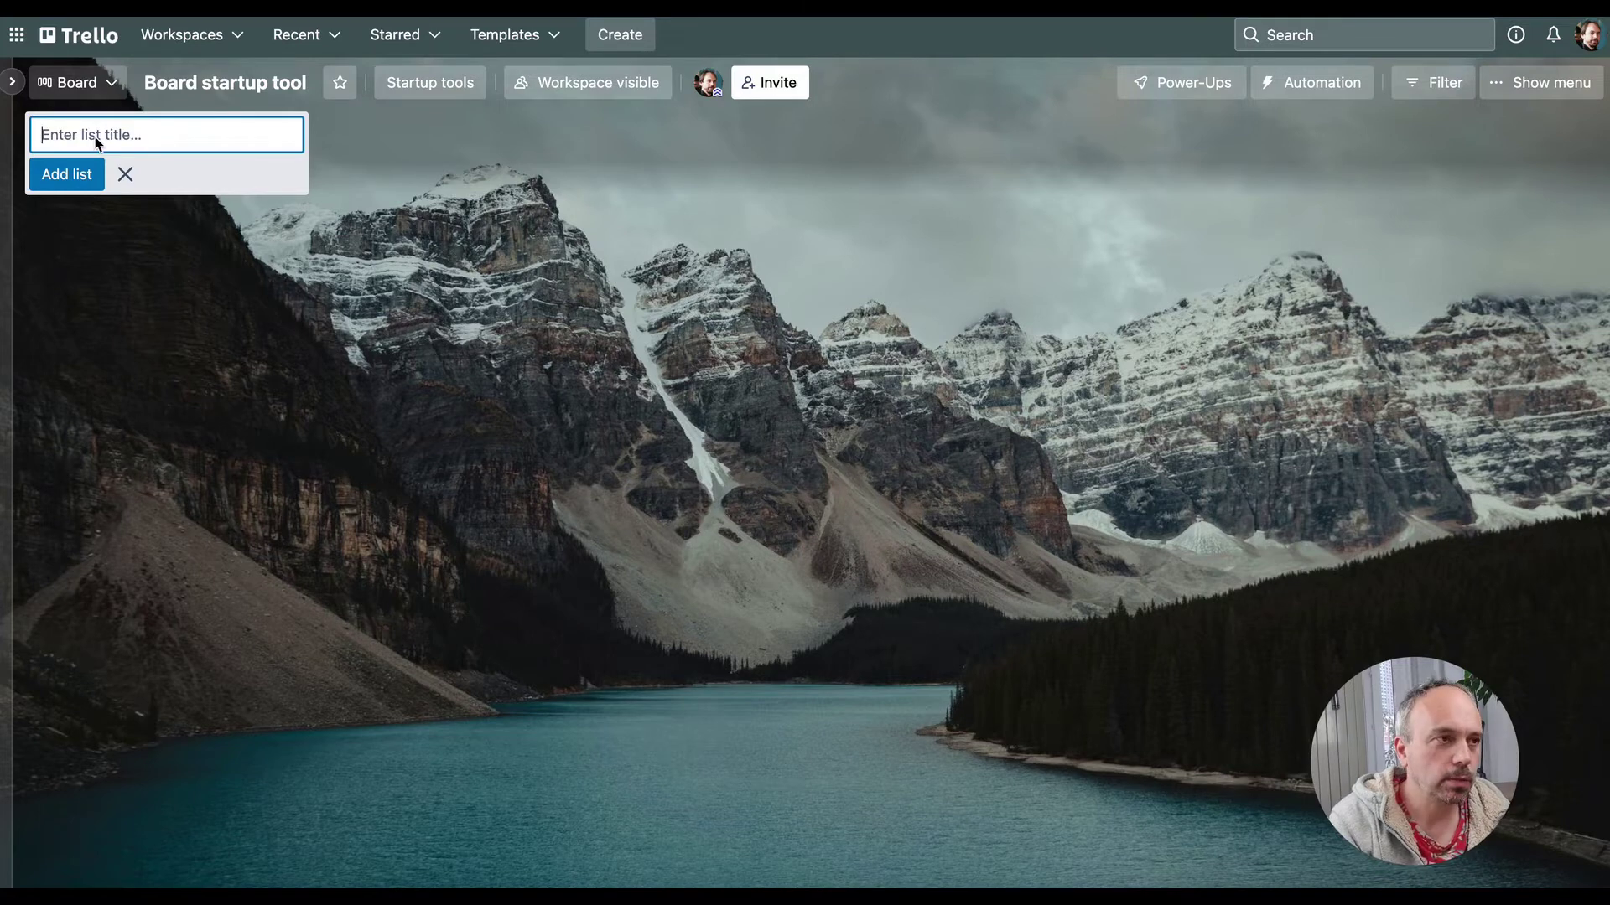
- Add three lists to the board named "A faire", "En cours" and "Fait"
{"action": "type", "text": "A"}
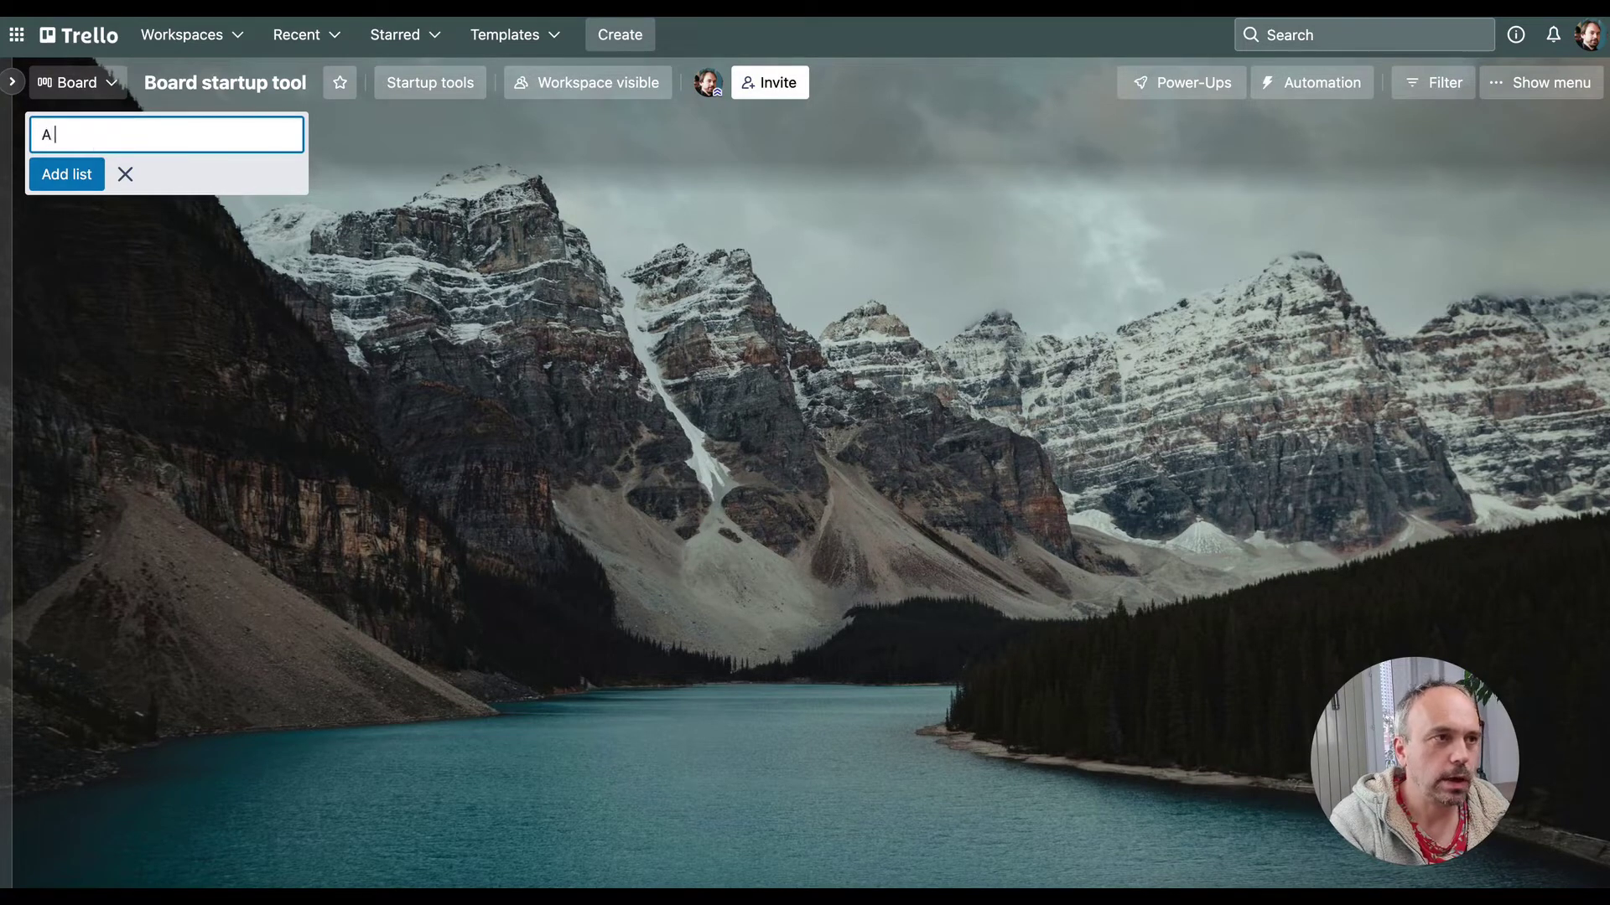
{"action": "type", "text": " faire"}
{"action": "key", "text": "Return"}
{"action": "type", "text": "En"}
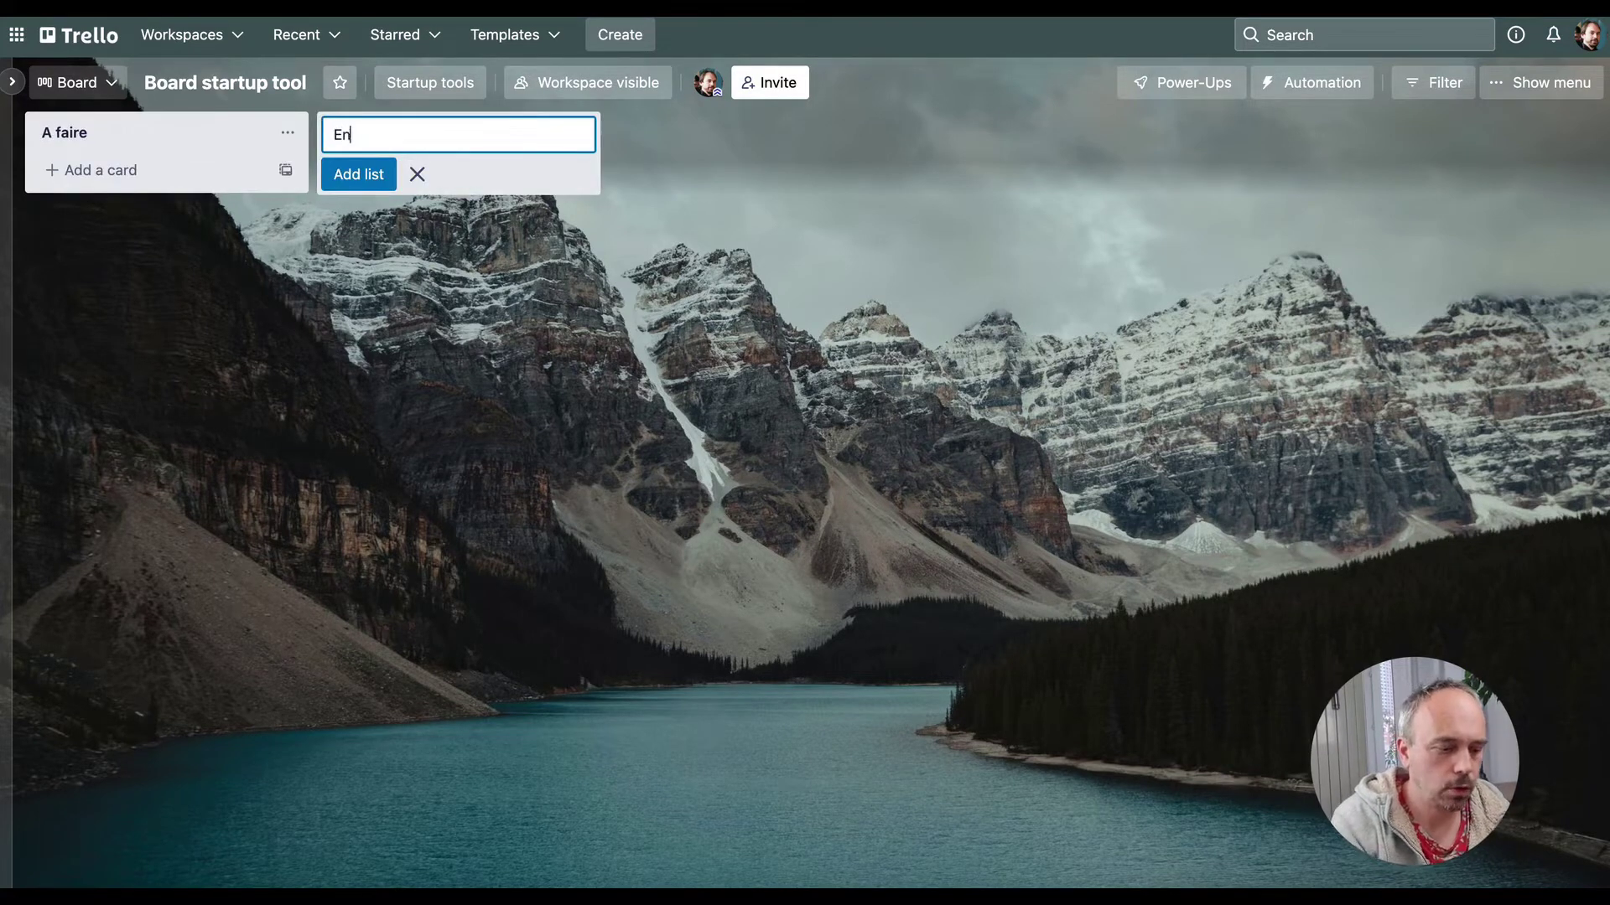
{"action": "type", "text": " cours"}
{"action": "key", "text": "Return"}
{"action": "type", "text": "Fait"}
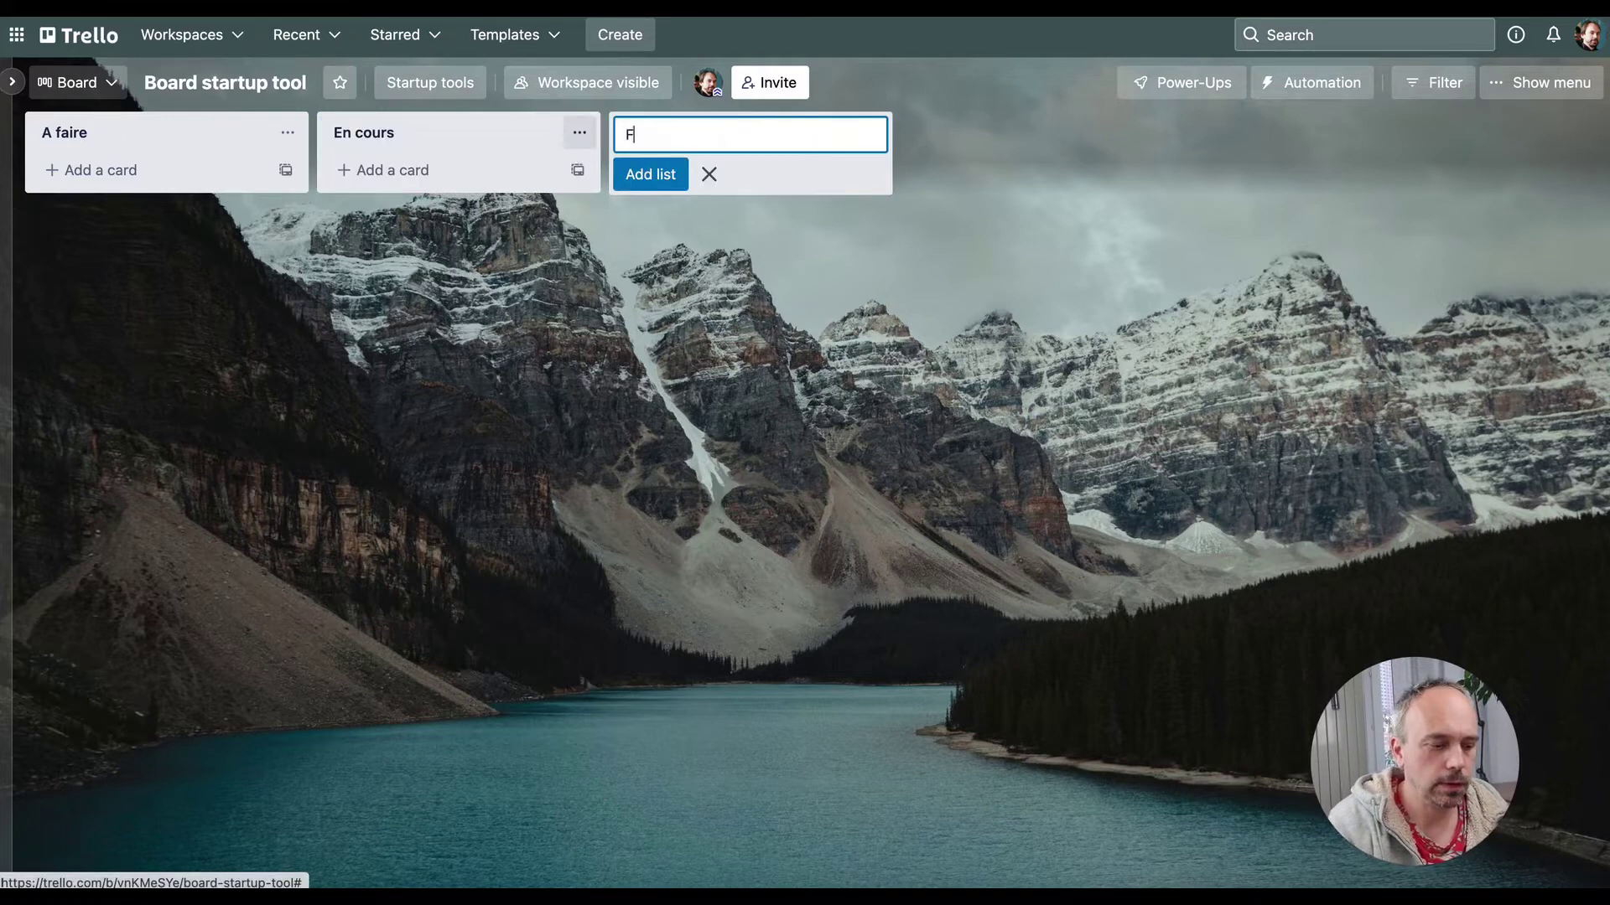
{"action": "key", "text": "Return"}
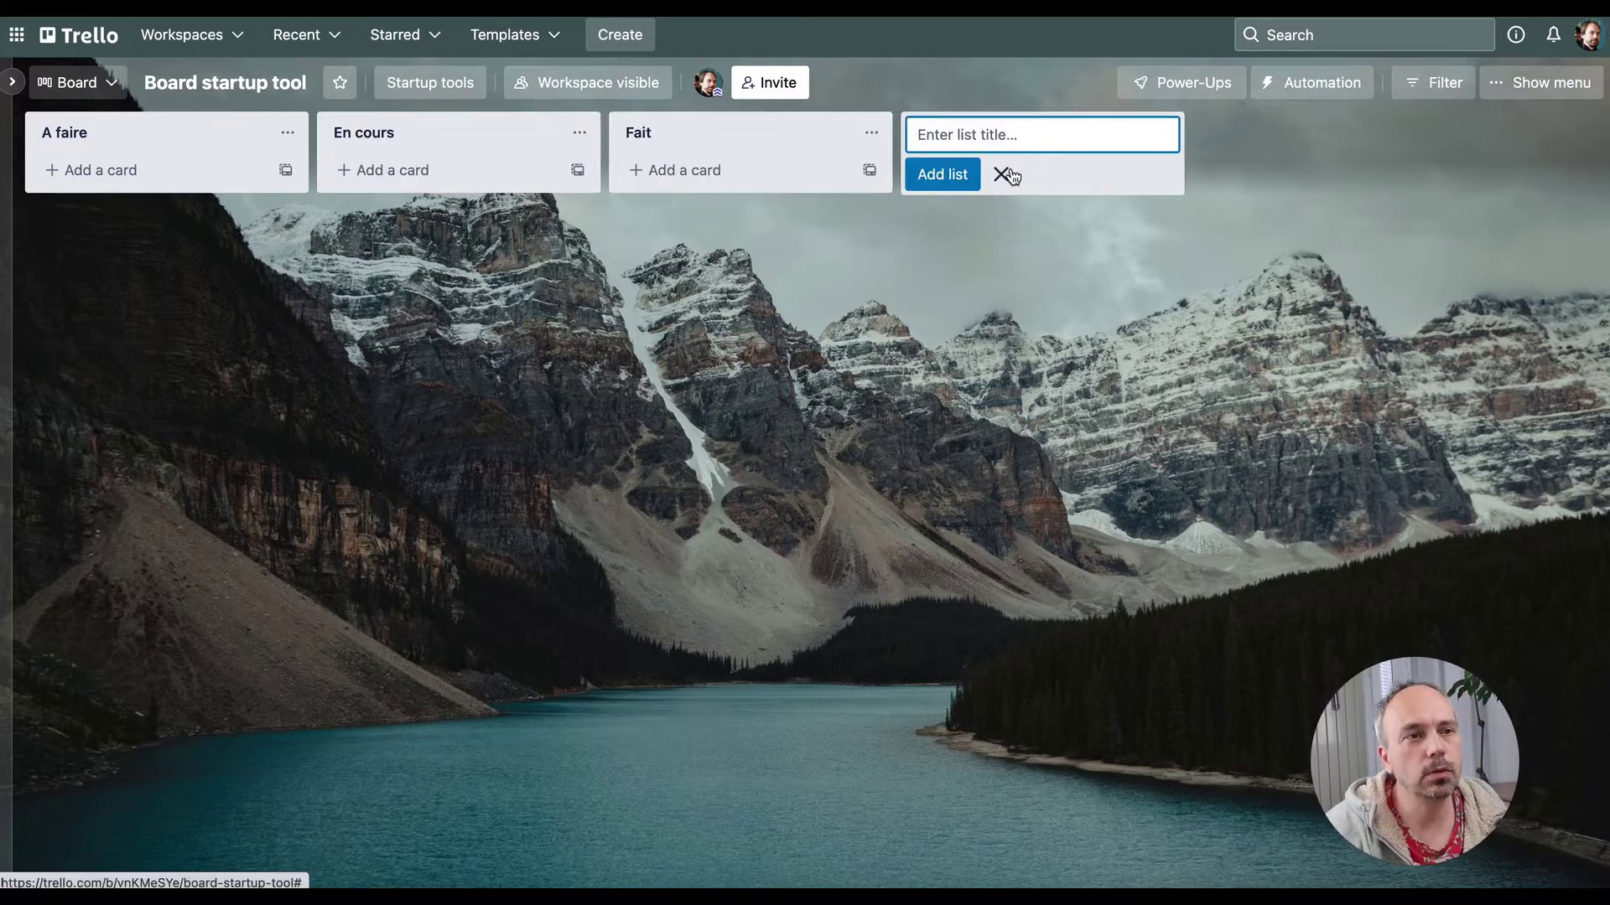
{"action": "left_click", "coordinate": [1001, 174]}
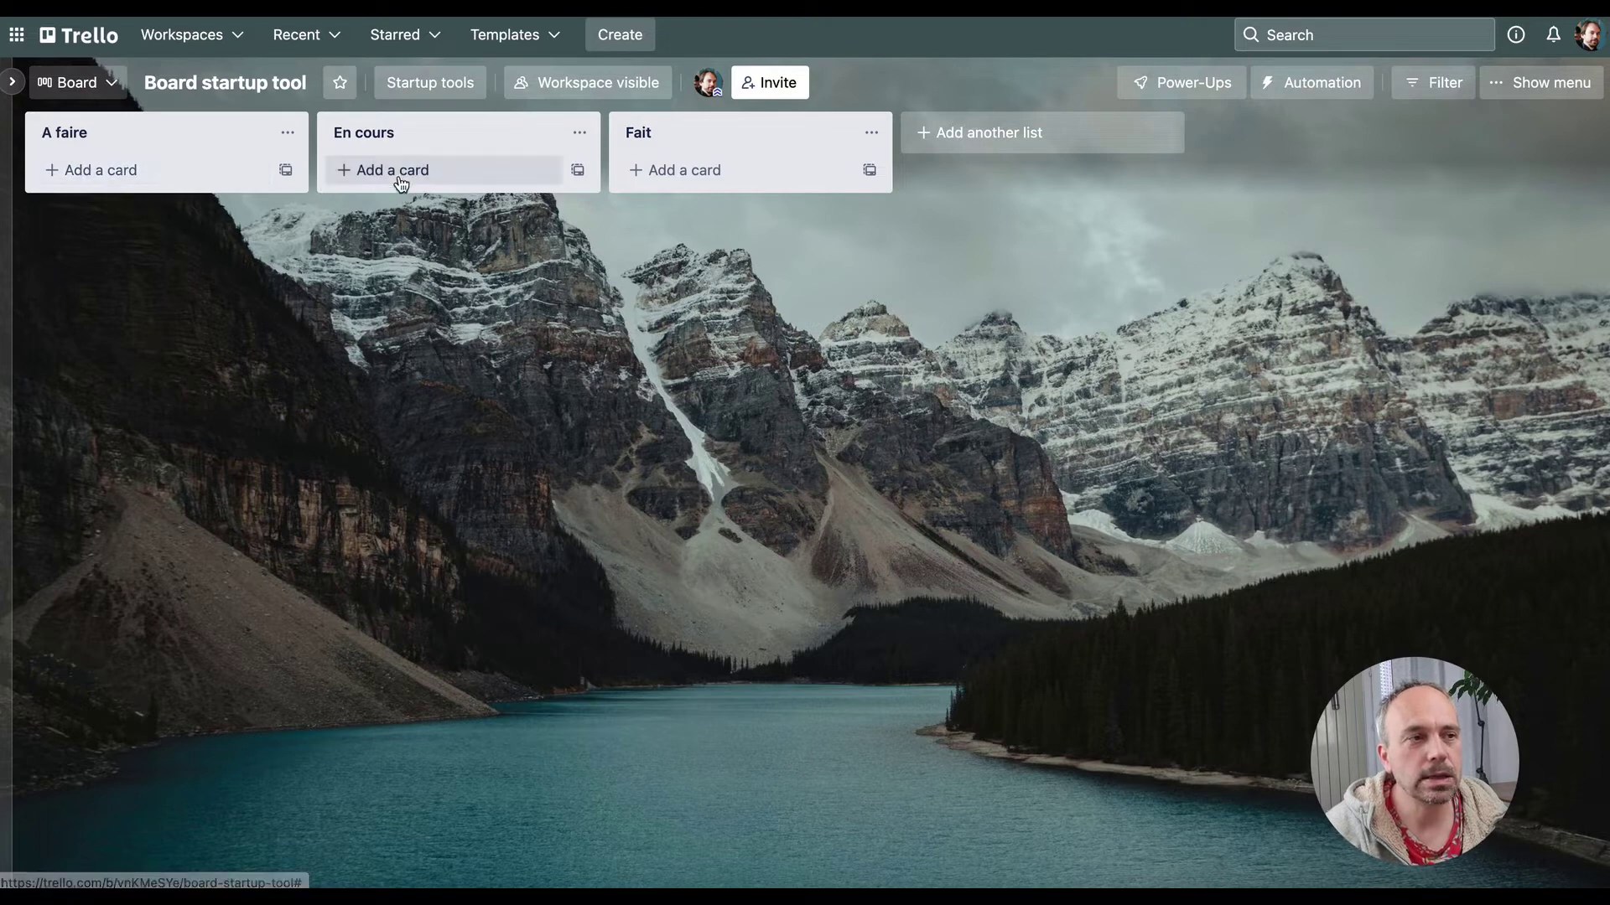
- Add the cards "Tache 1", "Tache 2" and "Thache 3" to the A faire list
{"action": "left_click", "coordinate": [135, 172]}
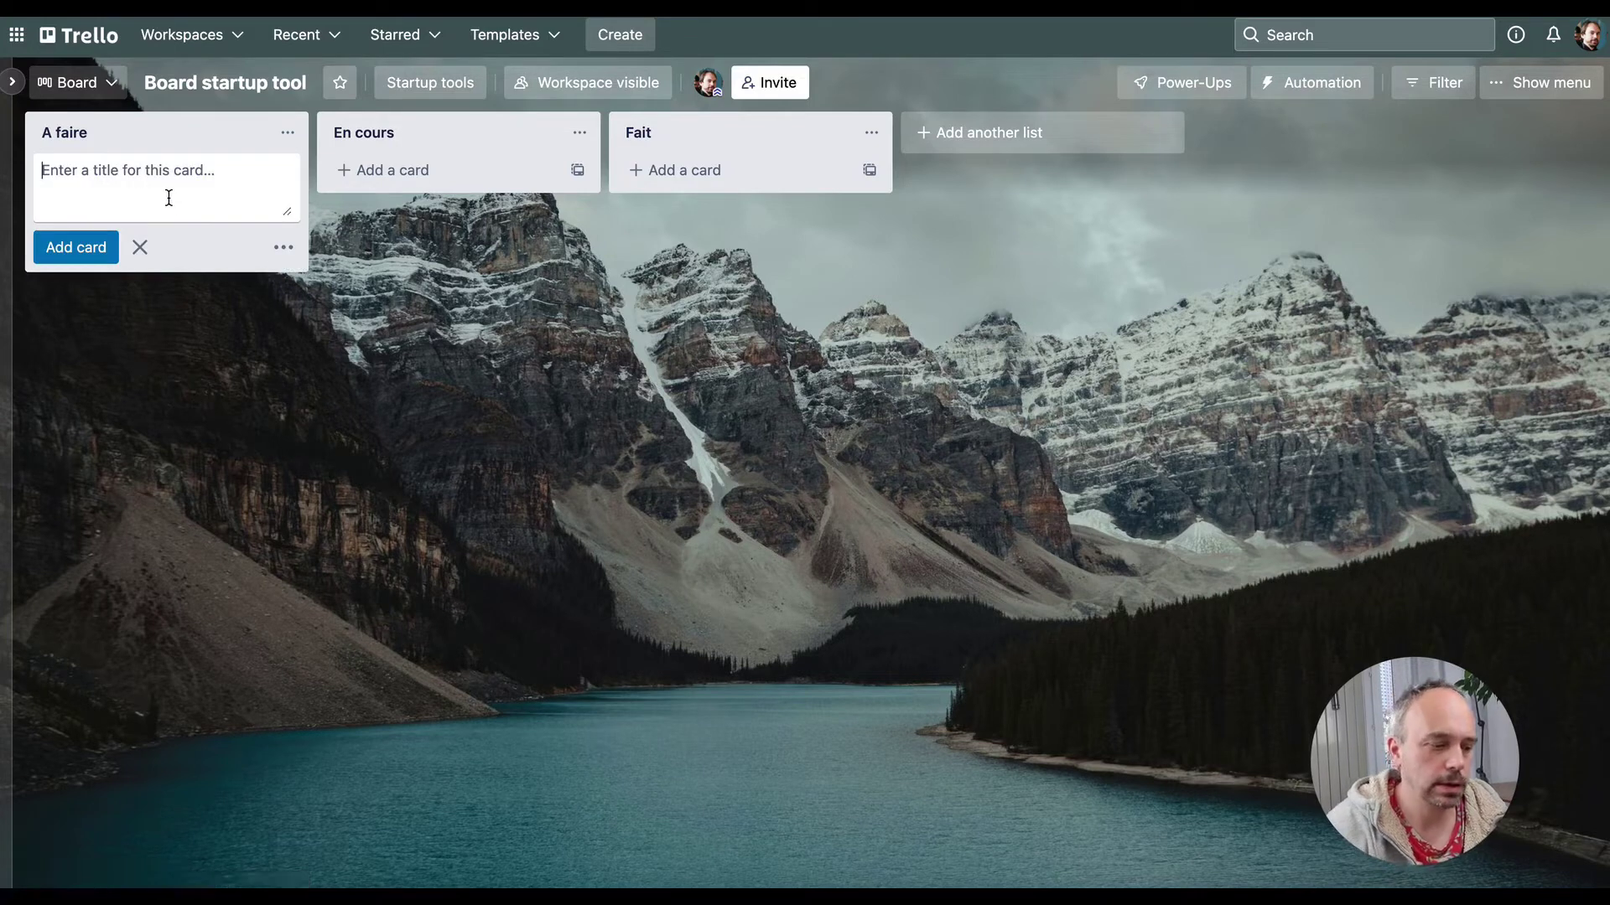
{"action": "type", "text": "Tache 1"}
{"action": "key", "text": "Return"}
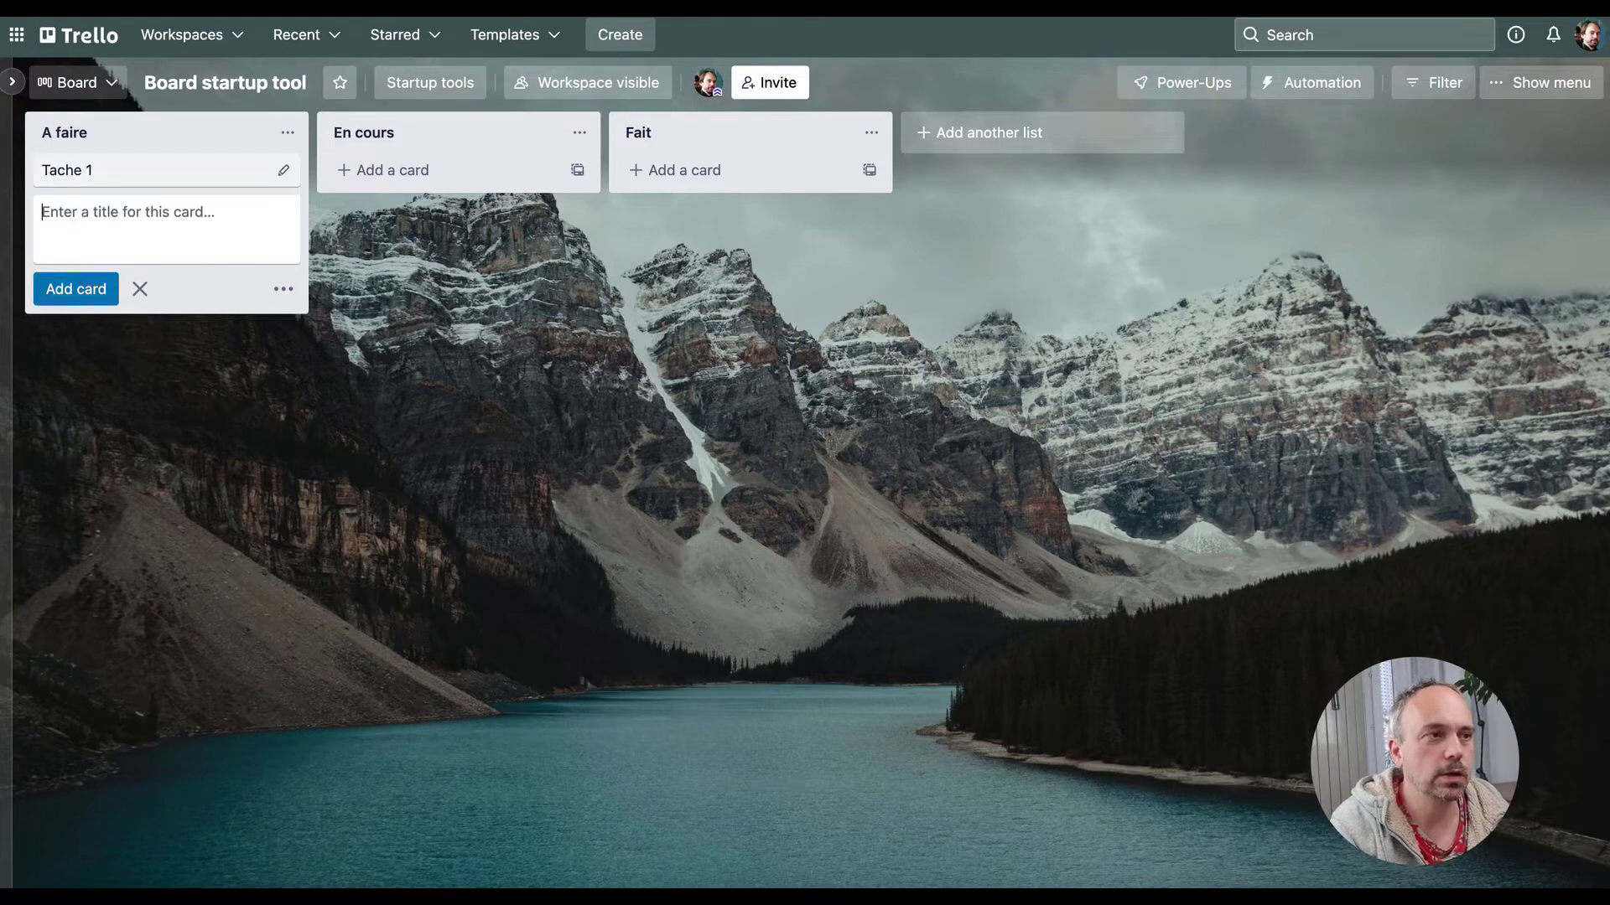
{"action": "type", "text": "Tache"}
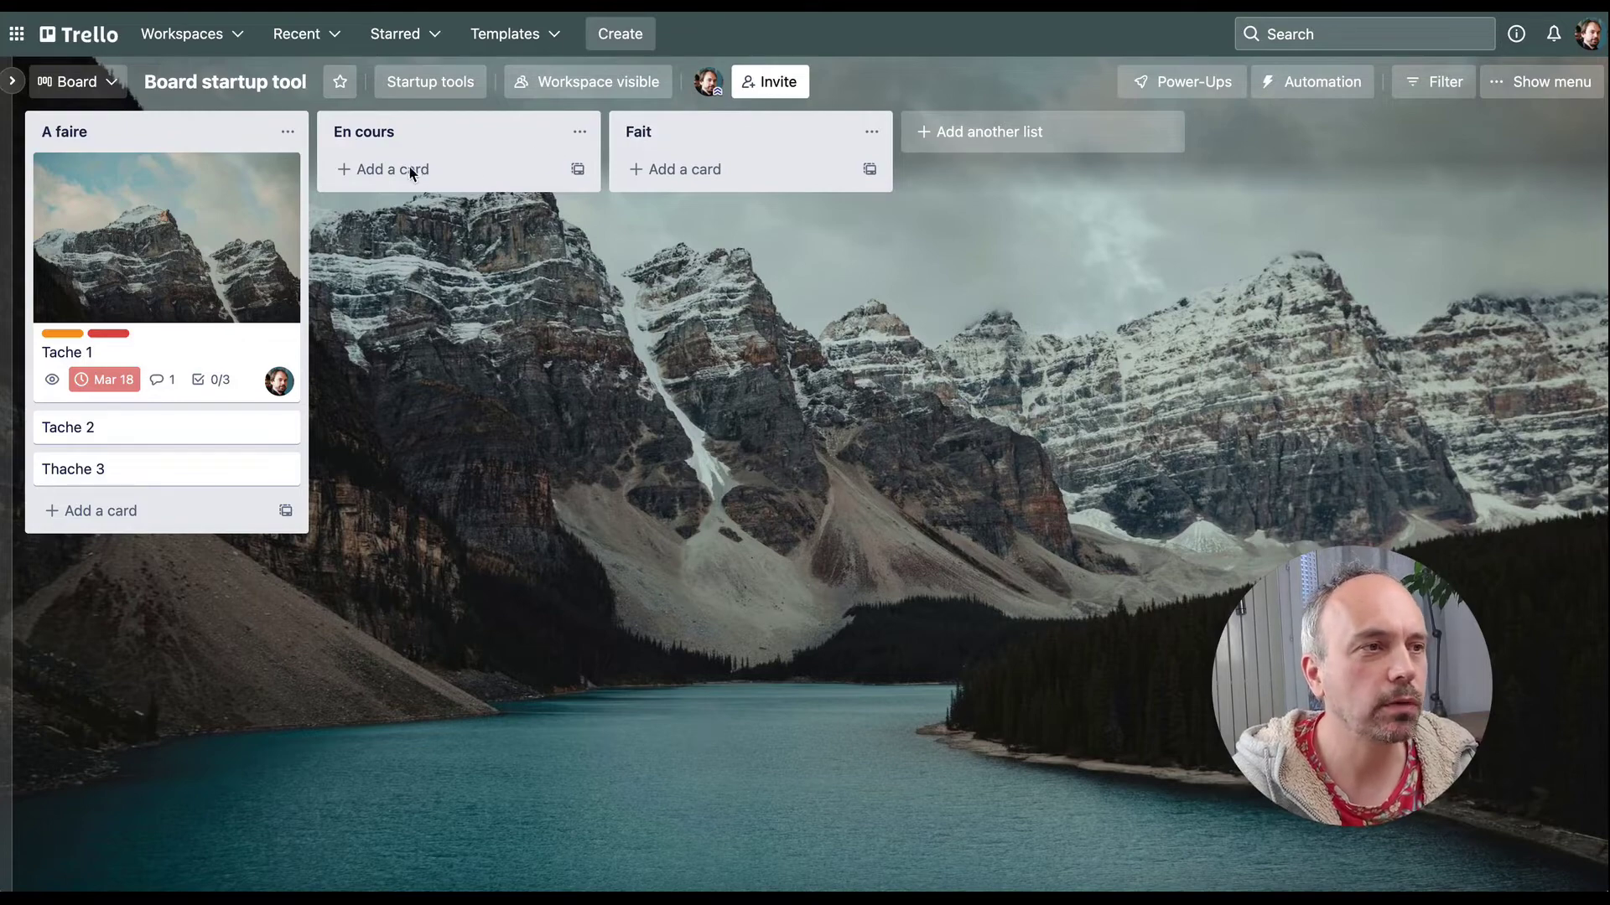
- Add a card titled "Tache 1" to the En cours list
{"action": "left_click", "coordinate": [445, 168]}
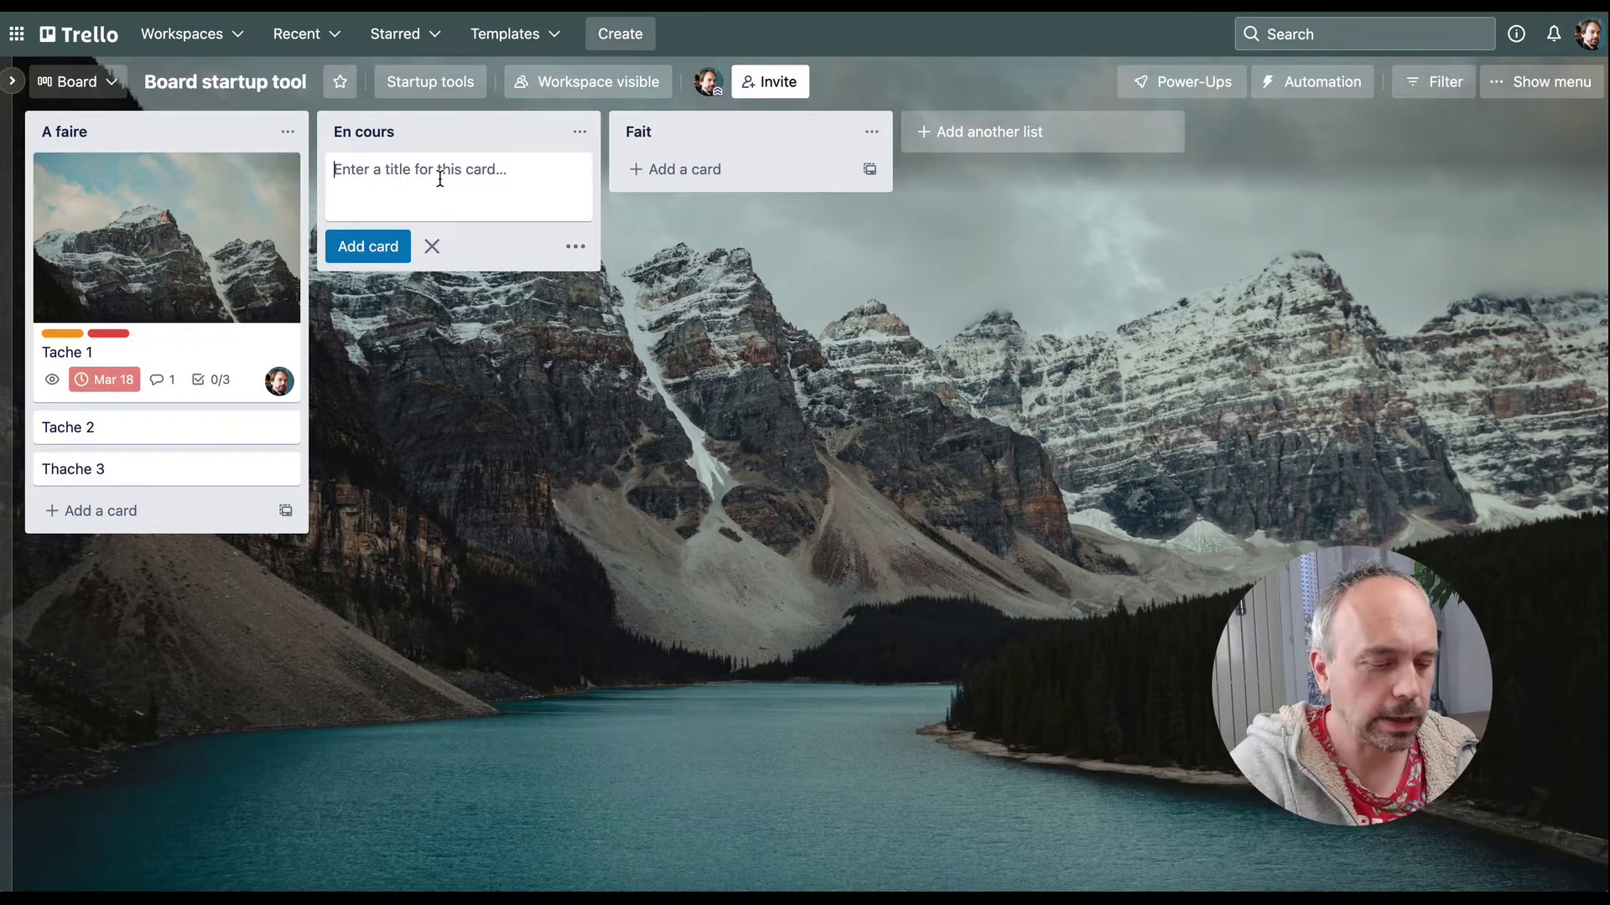
{"action": "type", "text": "Tache 1"}
{"action": "key", "text": "Return"}
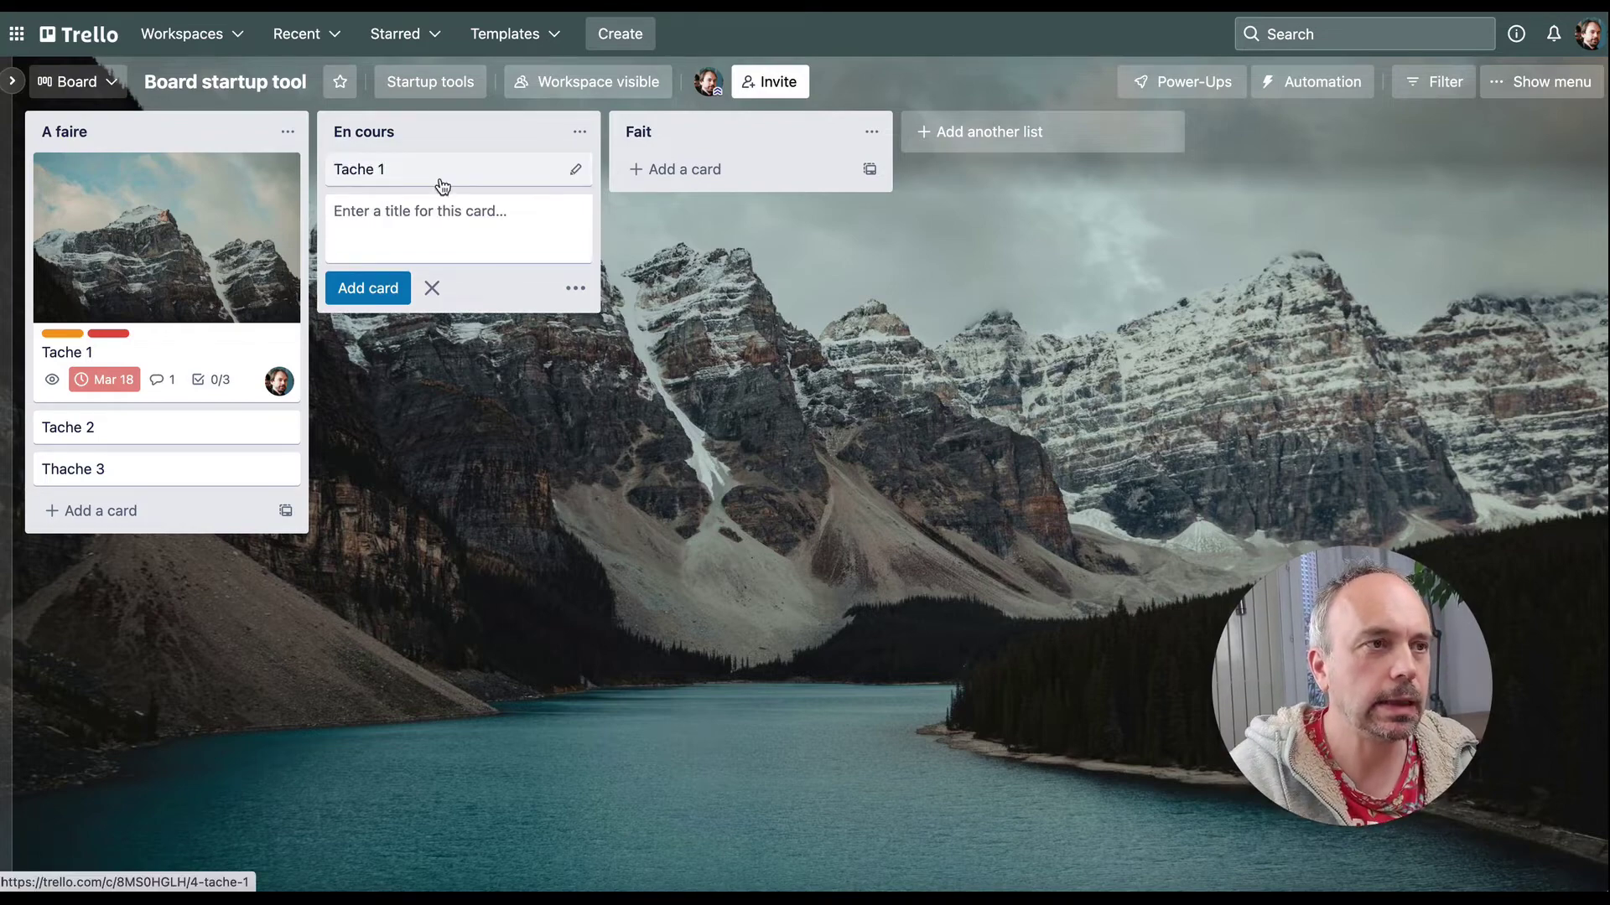
- Give the En cours card Tache 1 a description with the heading "Chose à retenir" and the bullets "point 1" and "point 2"
{"action": "left_click", "coordinate": [485, 172]}
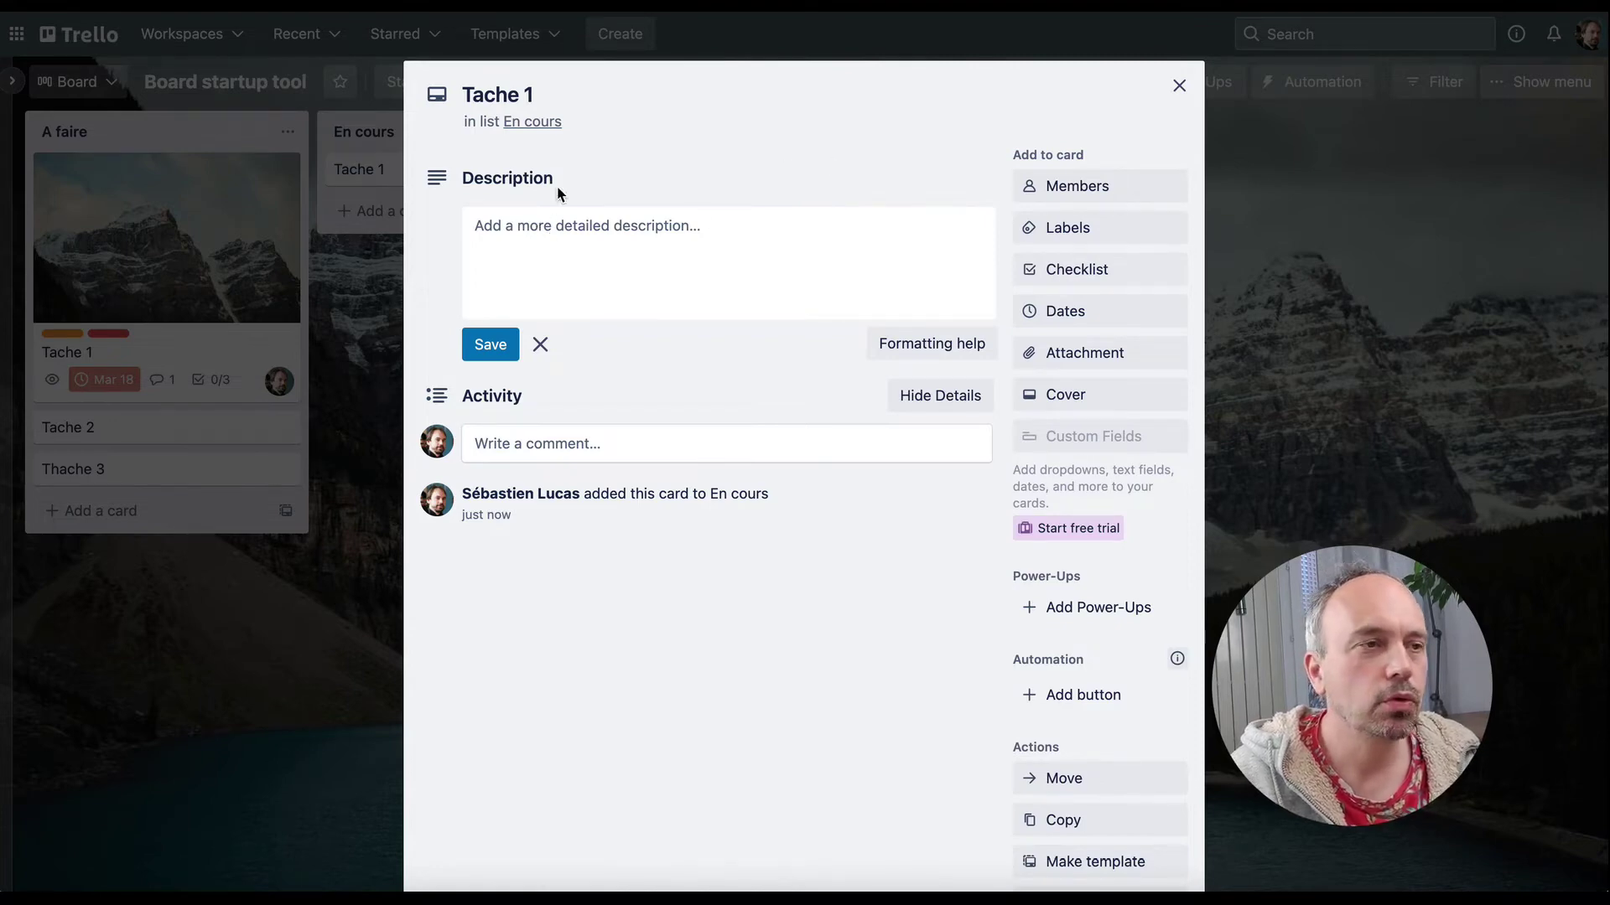
{"action": "left_click", "coordinate": [530, 95]}
{"action": "triple_click", "coordinate": [560, 100]}
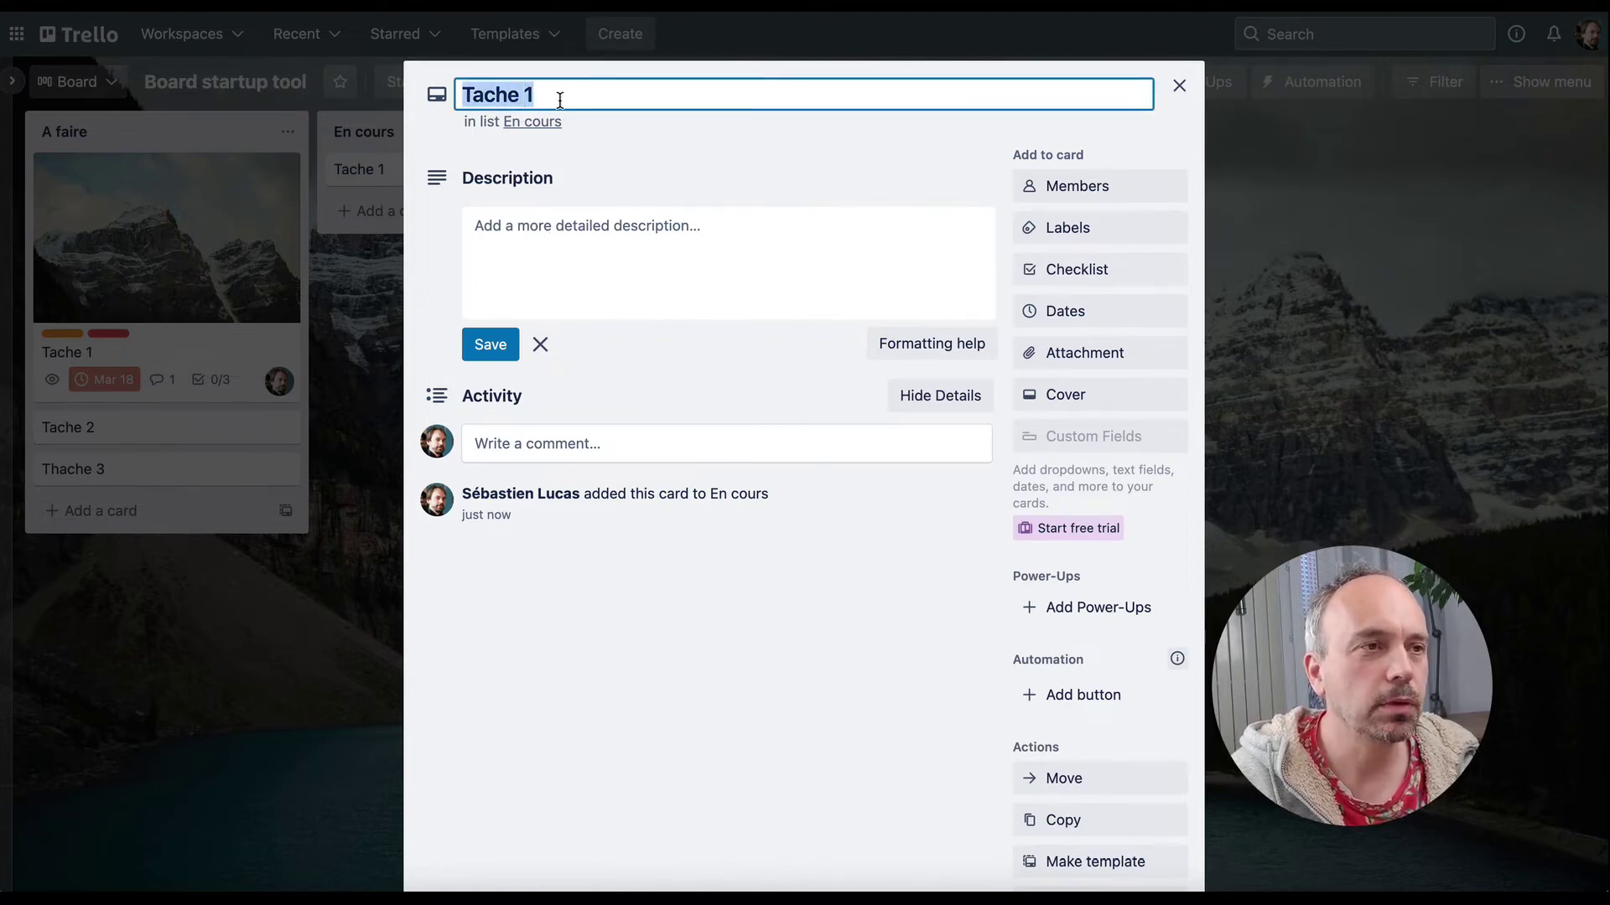
{"action": "left_click", "coordinate": [566, 250]}
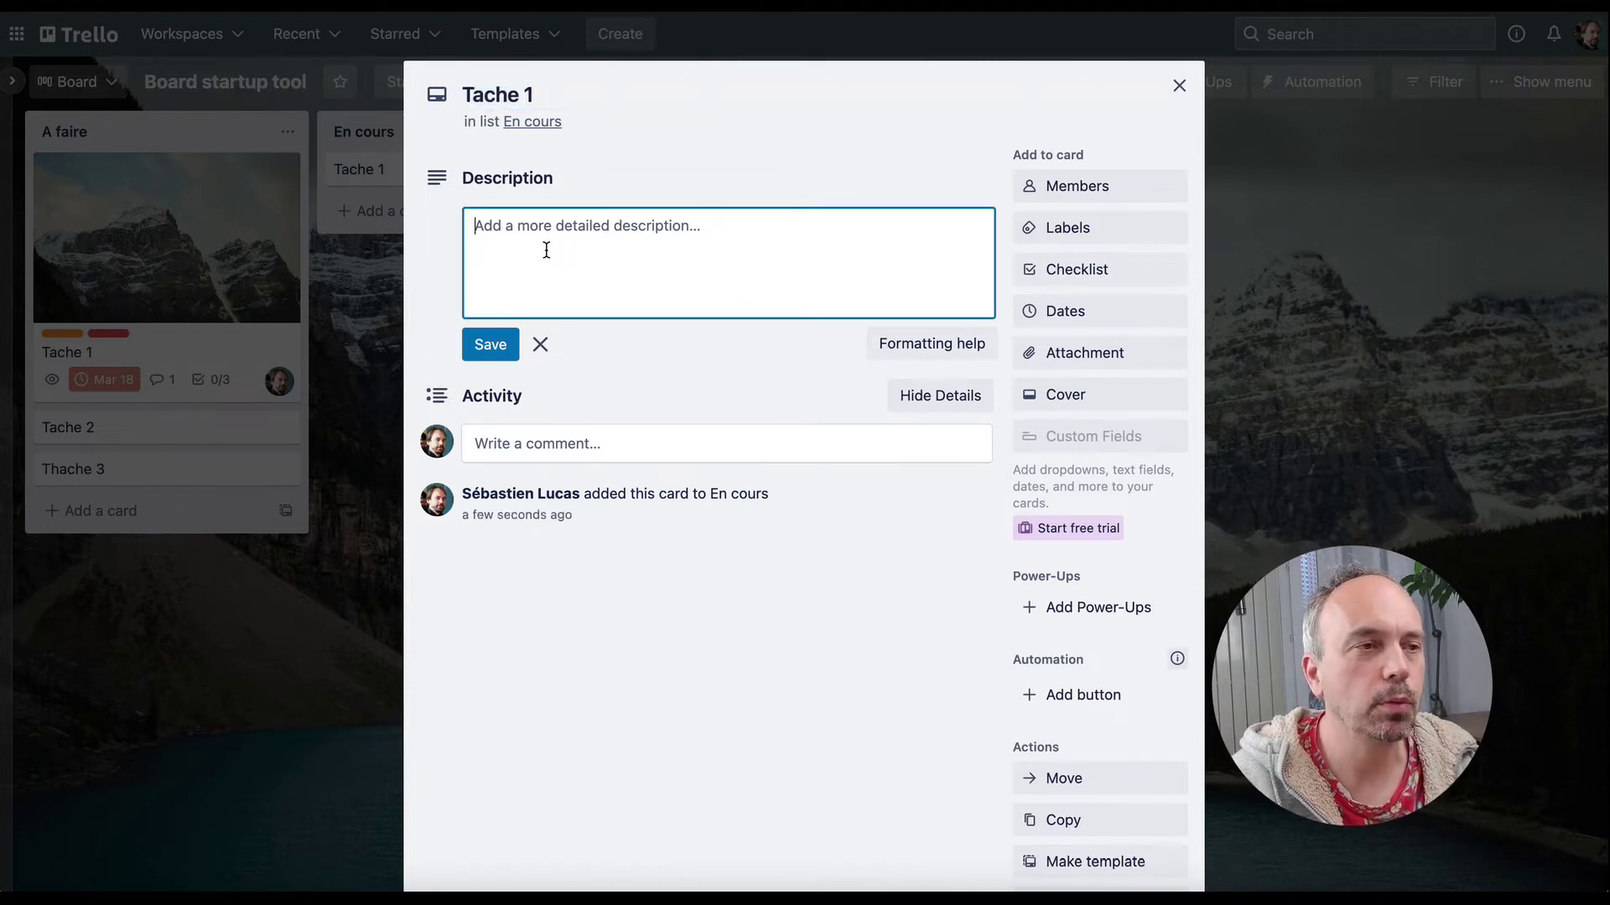
{"action": "type", "text": "# Chose à retenir - point 1 - point 2"}
{"action": "left_click", "coordinate": [491, 344]}
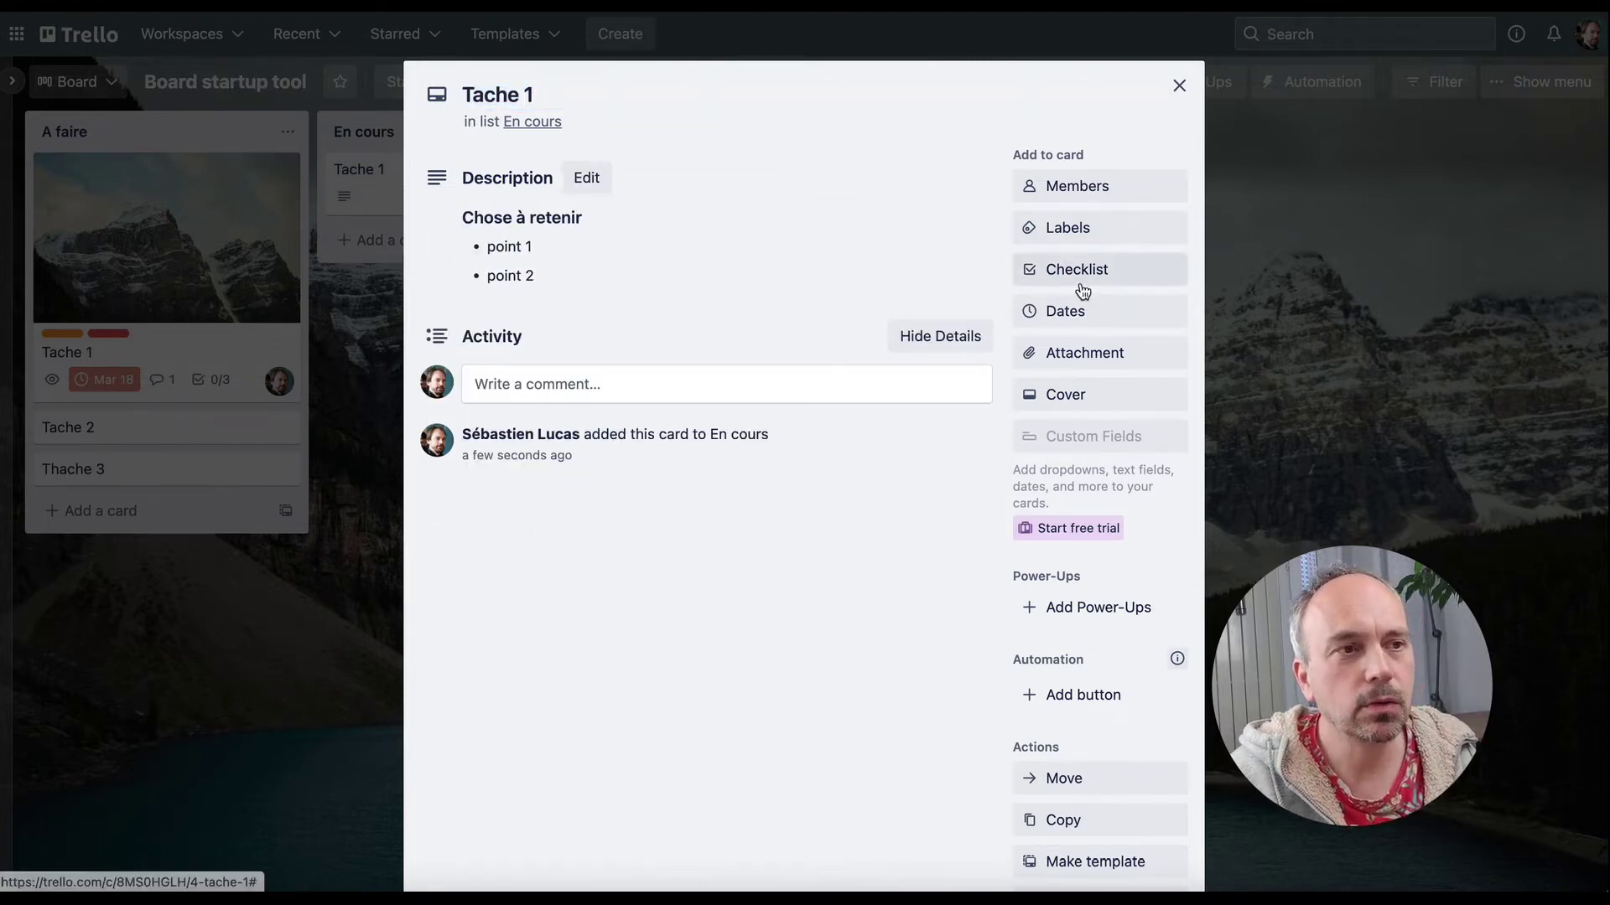
- Add a checklist to the En cours card Tache 1 with the items "sous taches 1" and "sous-tache 2"
{"action": "left_click", "coordinate": [1088, 271]}
{"action": "left_click", "coordinate": [1095, 490]}
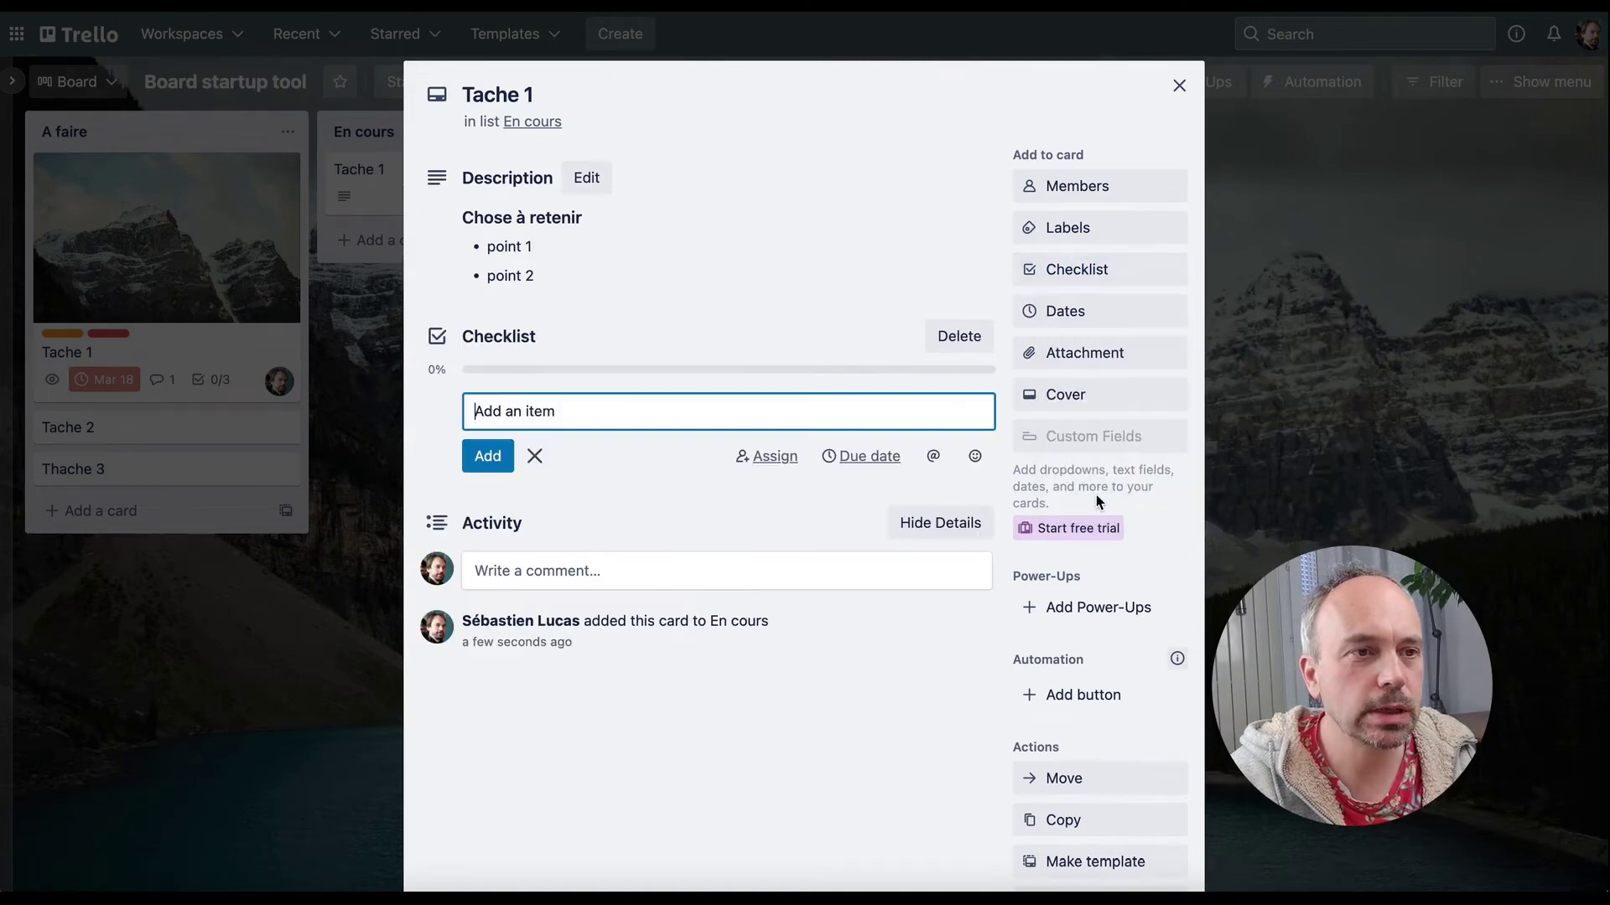
{"action": "type", "text": "sous taches 1"}
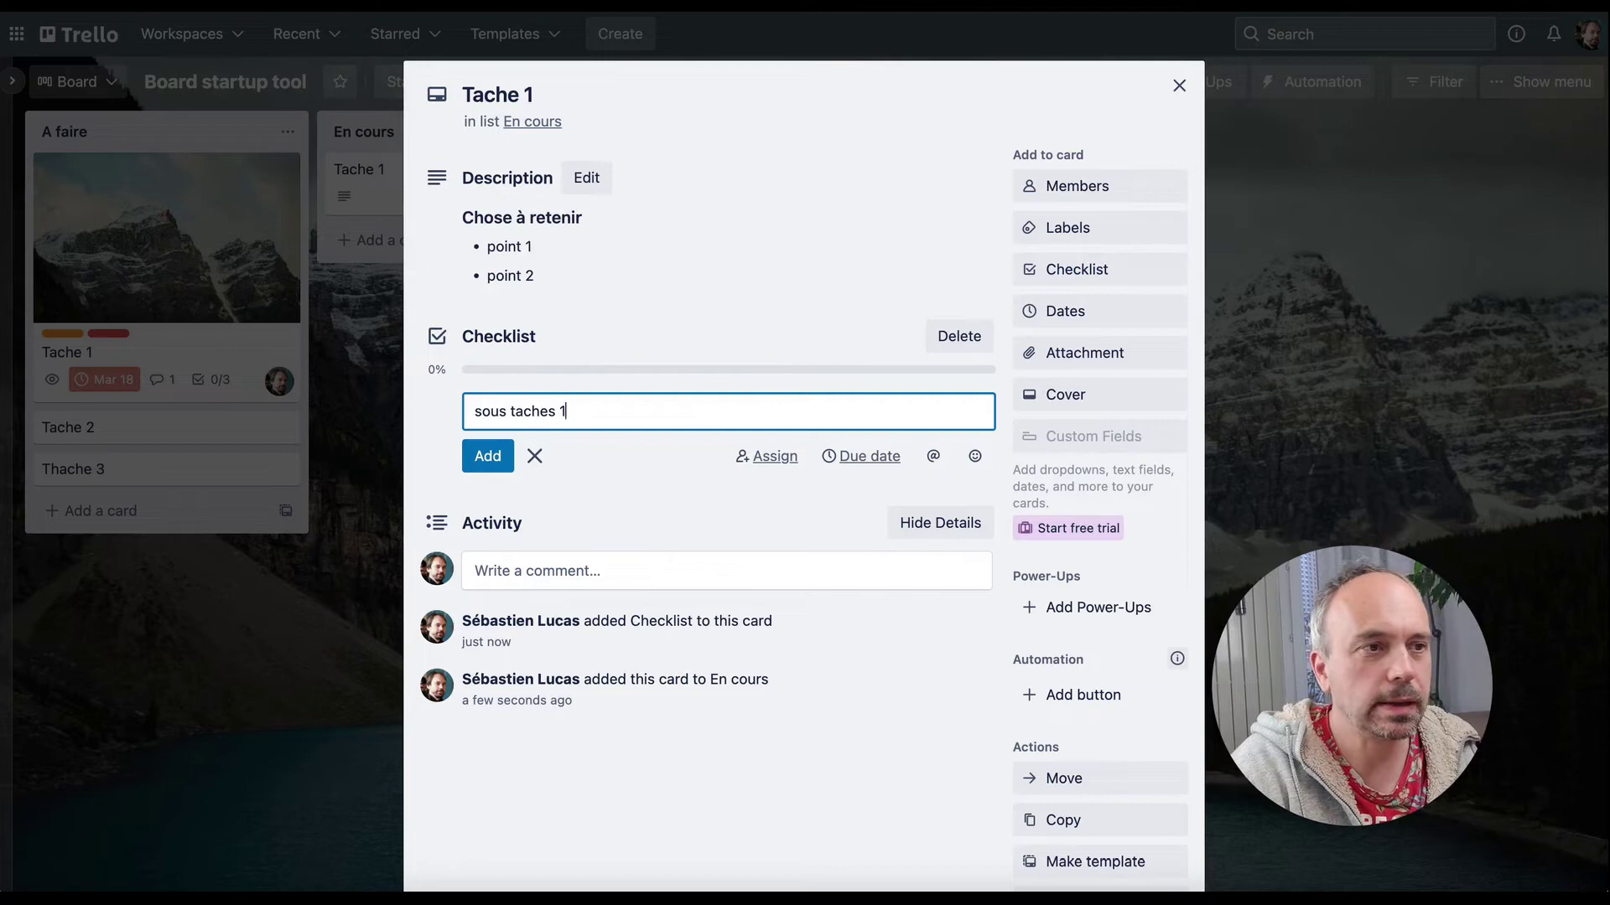
{"action": "key", "text": "Return"}
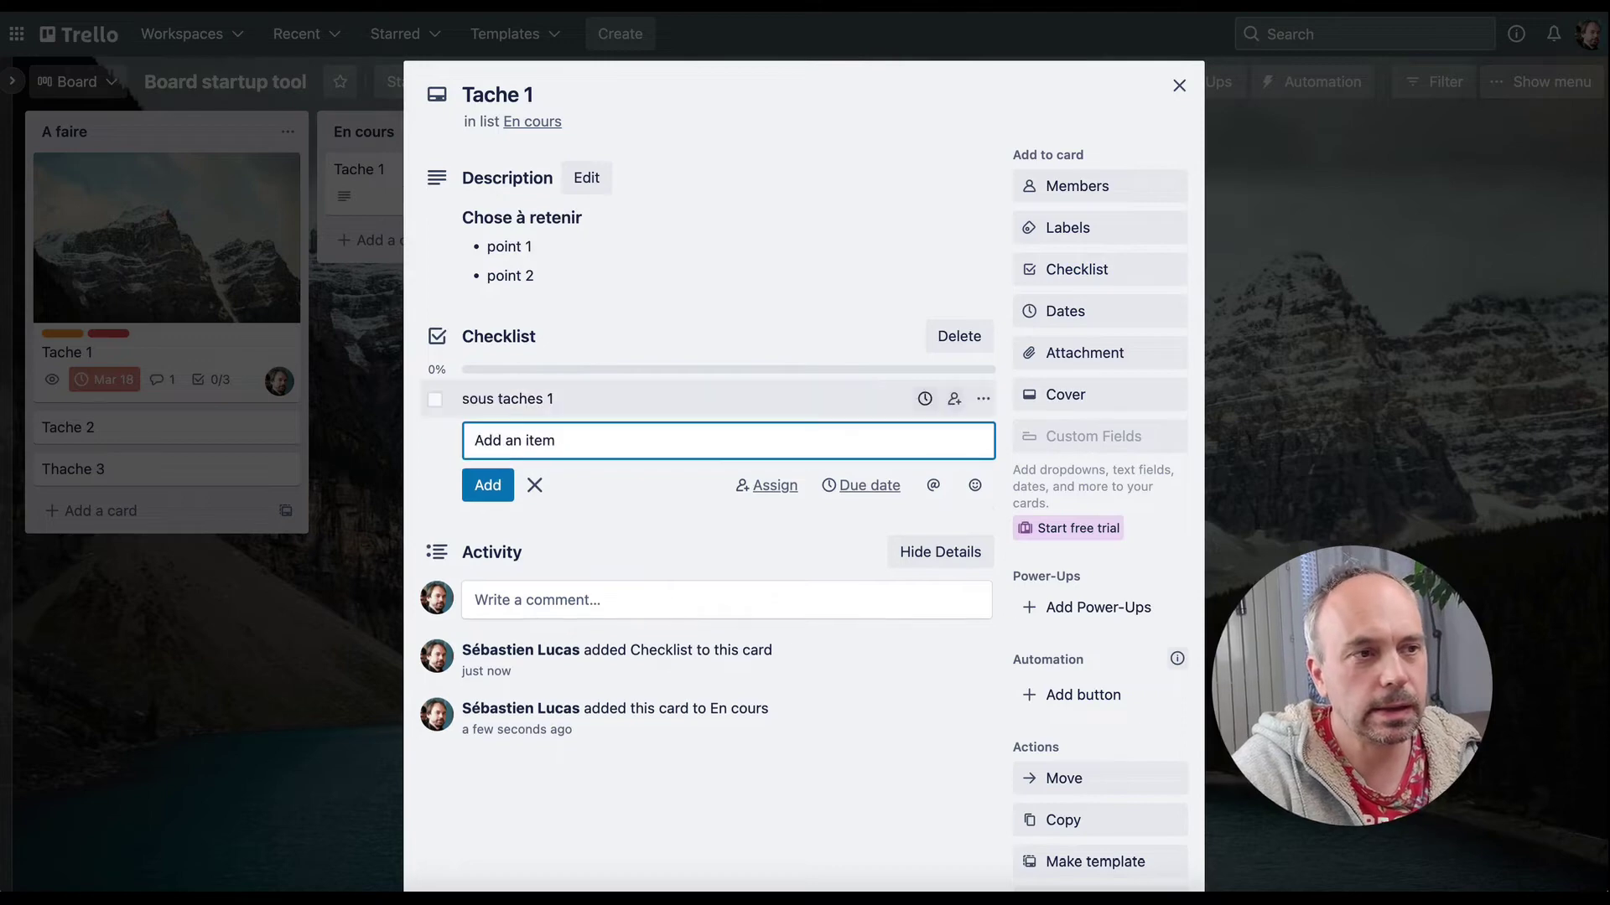
{"action": "type", "text": "sous-"}
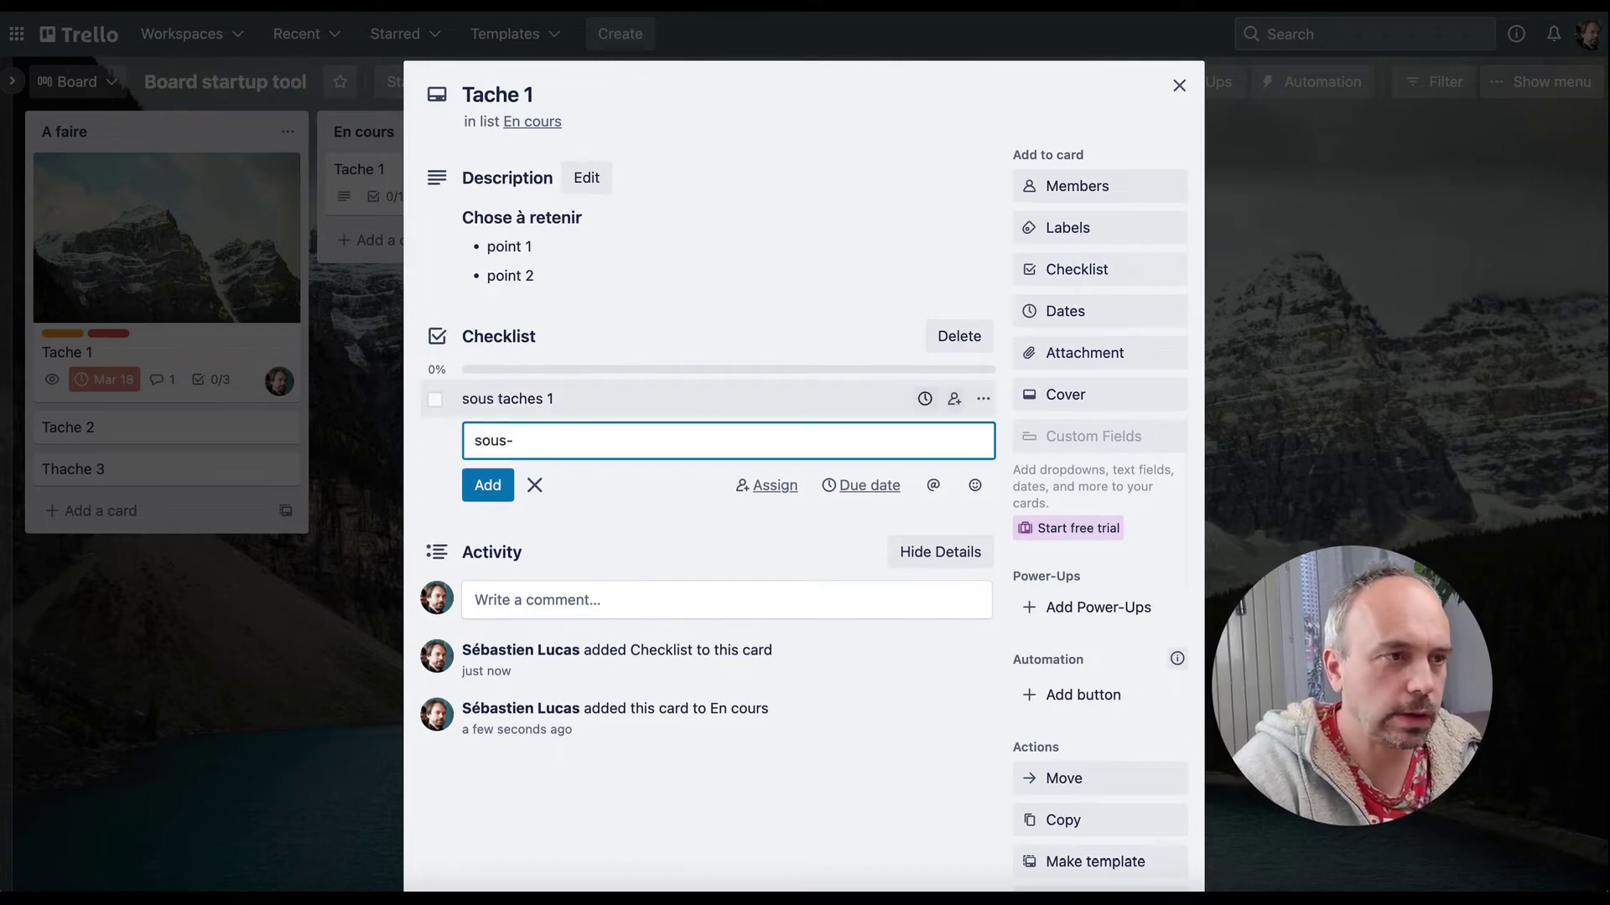
{"action": "key", "text": "BackSpace"}
{"action": "key", "text": "BackSpace"}
{"action": "key", "text": "BackSpace"}
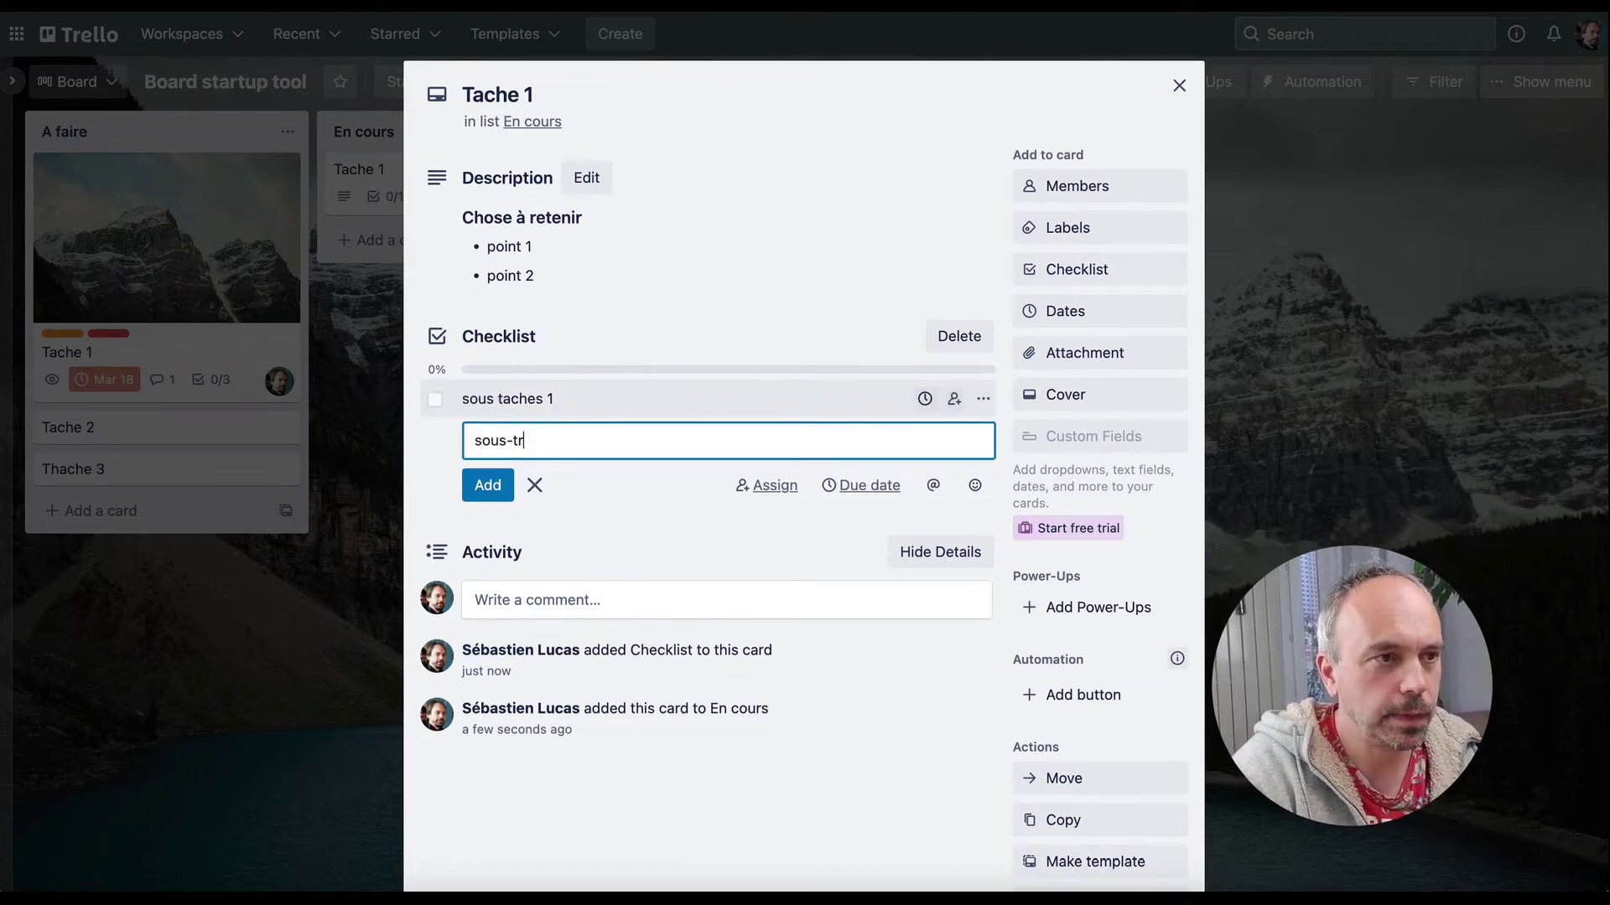
{"action": "type", "text": "e 2"}
{"action": "key", "text": "Return"}
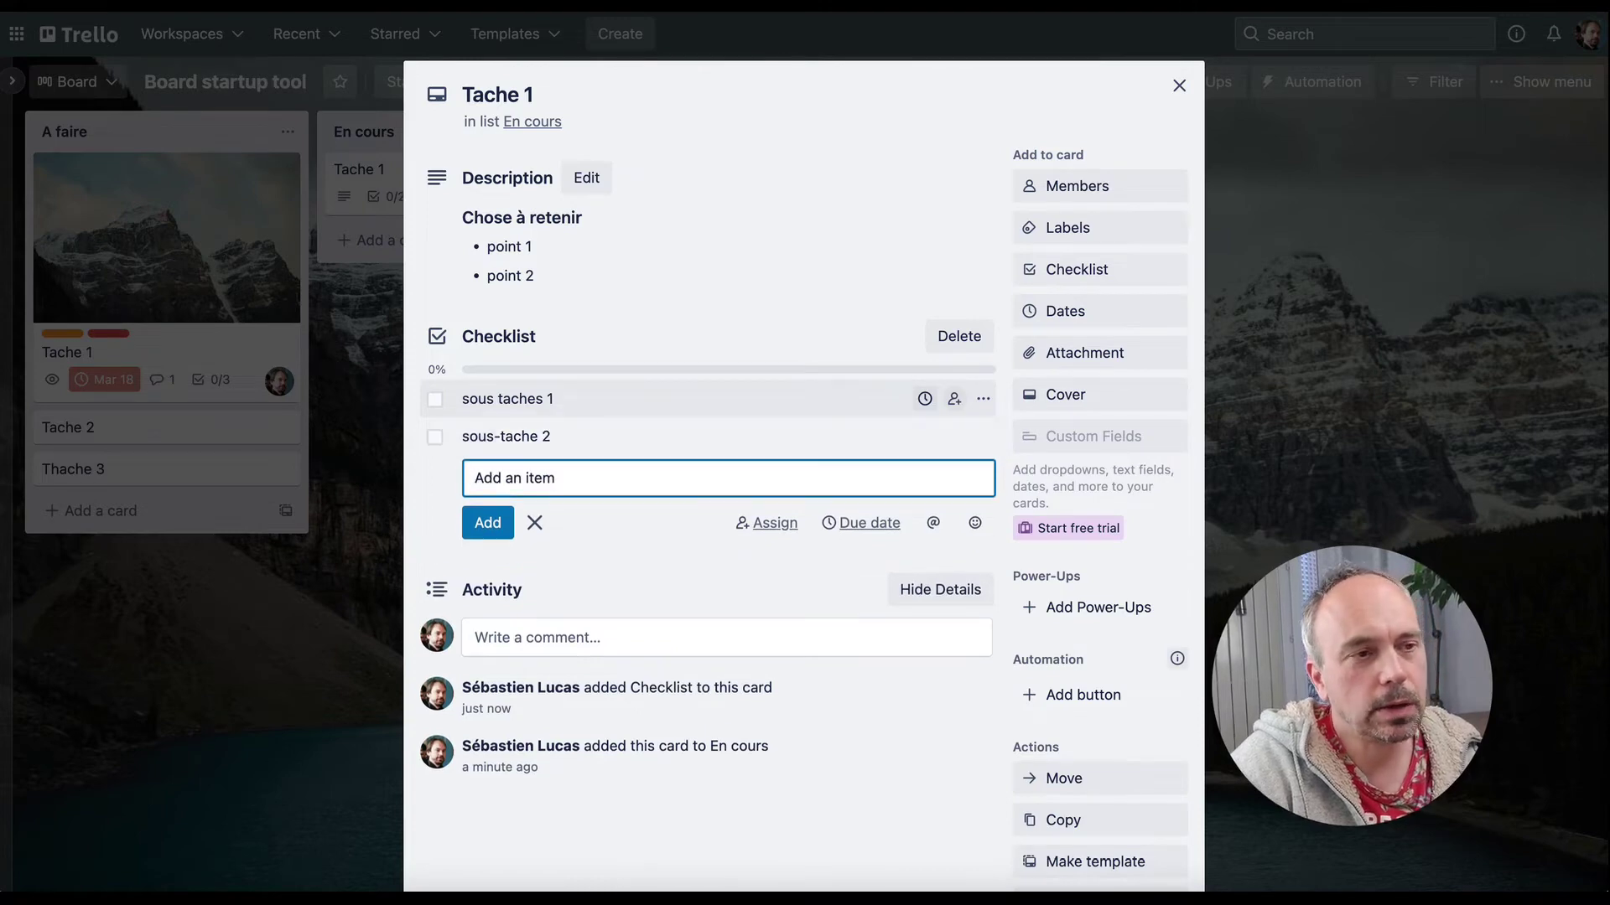
- Add a second checklist to the card and rename the two checklists "Admin" and "Technique"
{"action": "left_click", "coordinate": [1080, 269]}
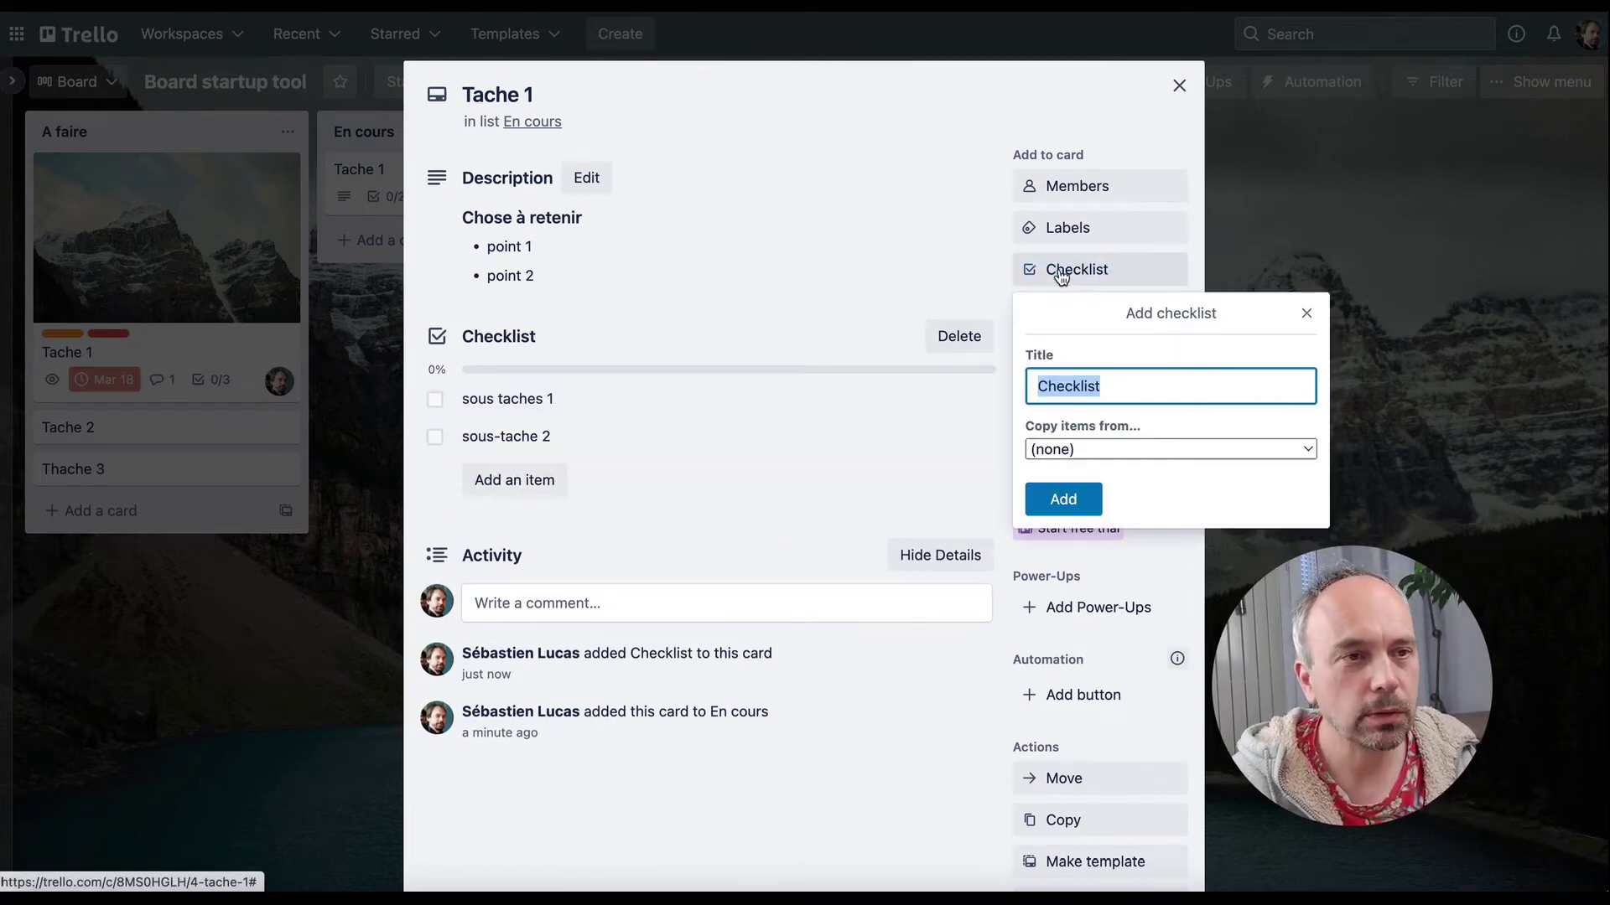
{"action": "left_click", "coordinate": [1063, 500]}
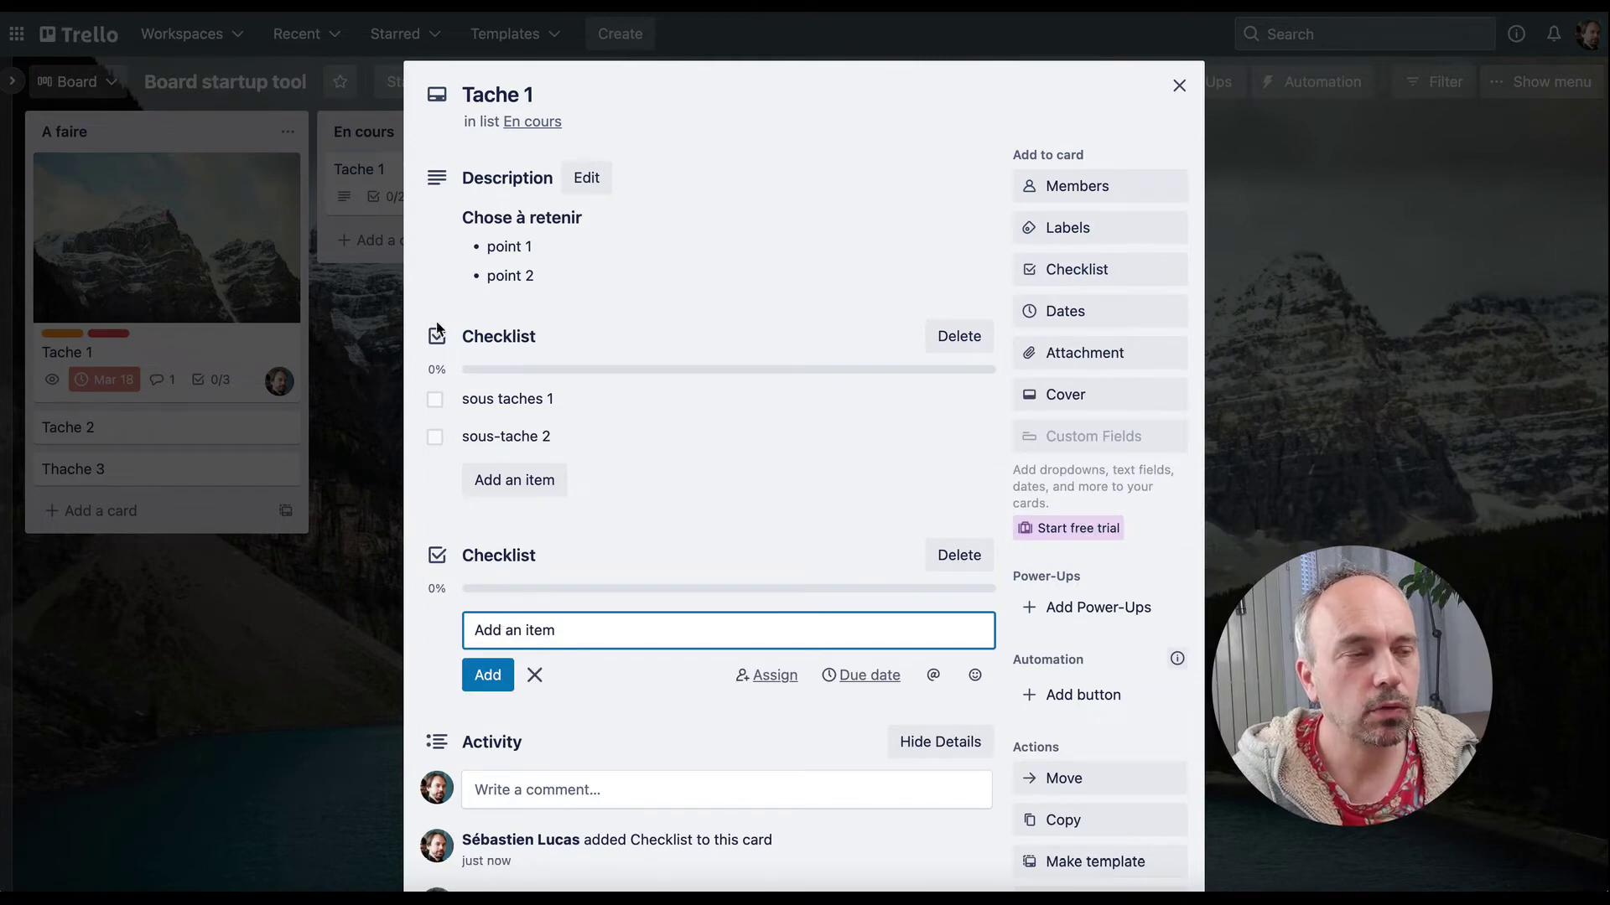
{"action": "left_click", "coordinate": [519, 337]}
{"action": "type", "text": "Admin"}
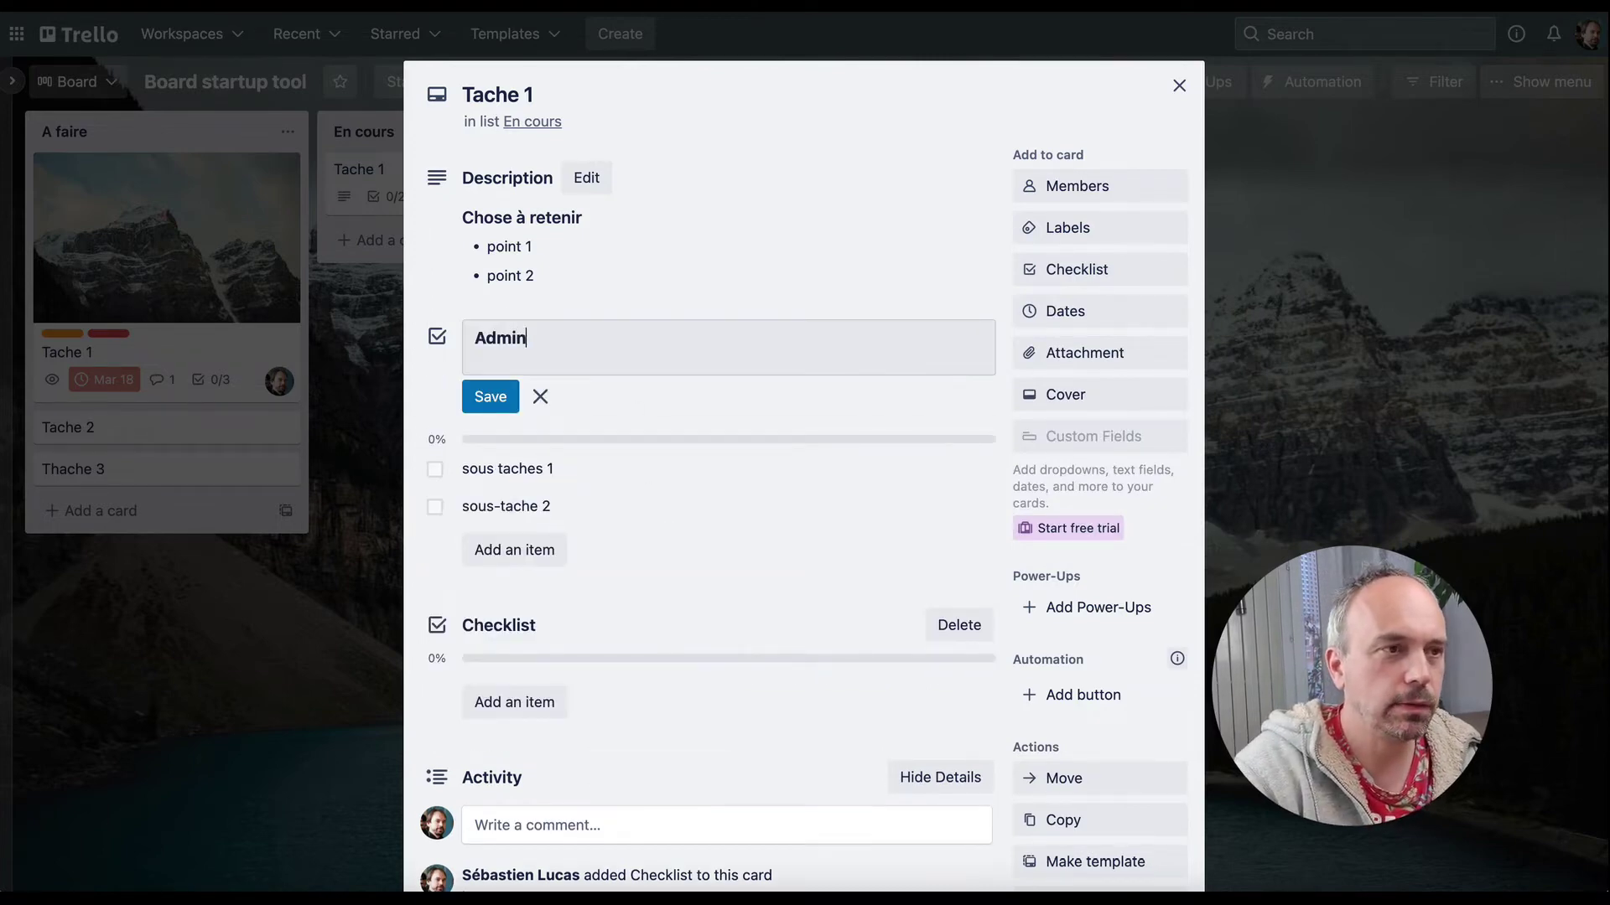
{"action": "key", "text": "Return"}
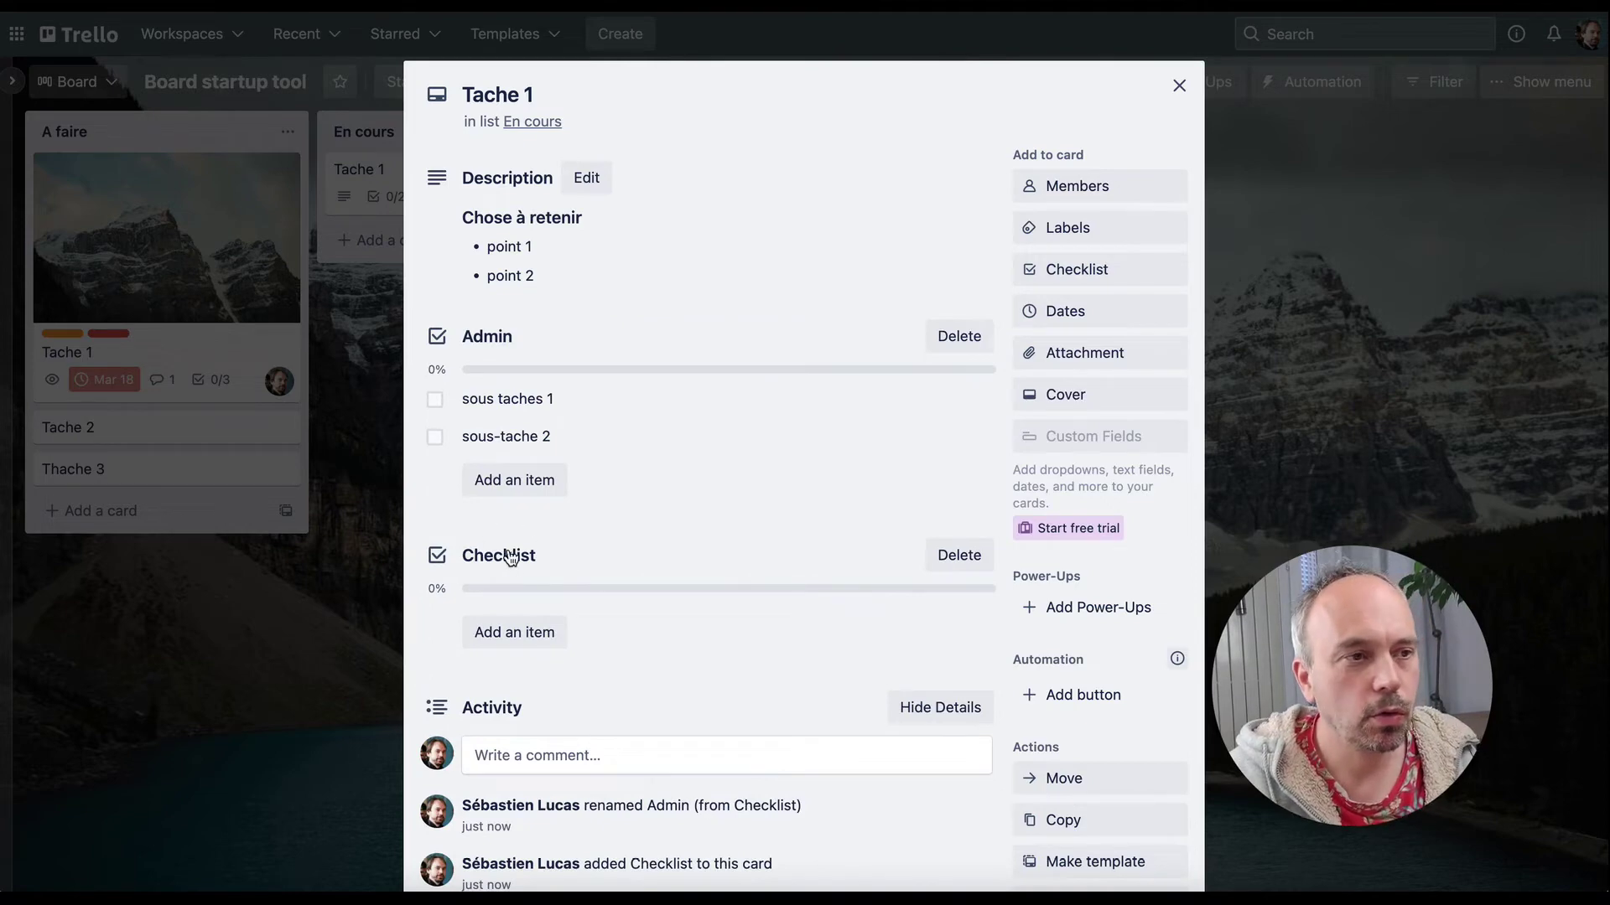
{"action": "left_click", "coordinate": [535, 556]}
{"action": "type", "text": "Technique"}
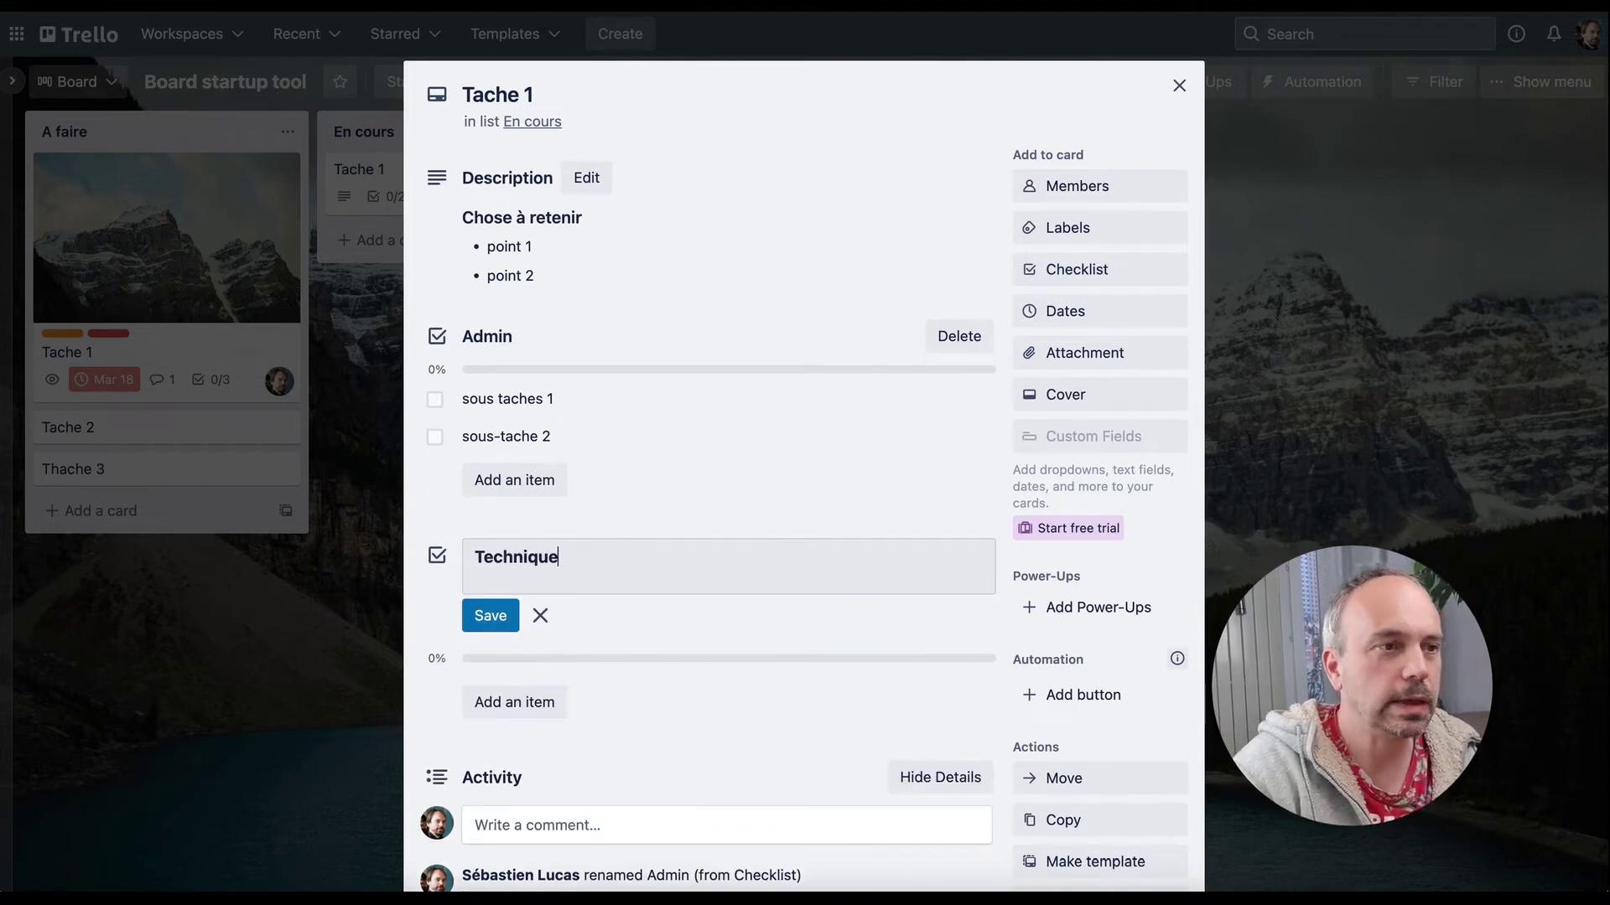
{"action": "key", "text": "Return"}
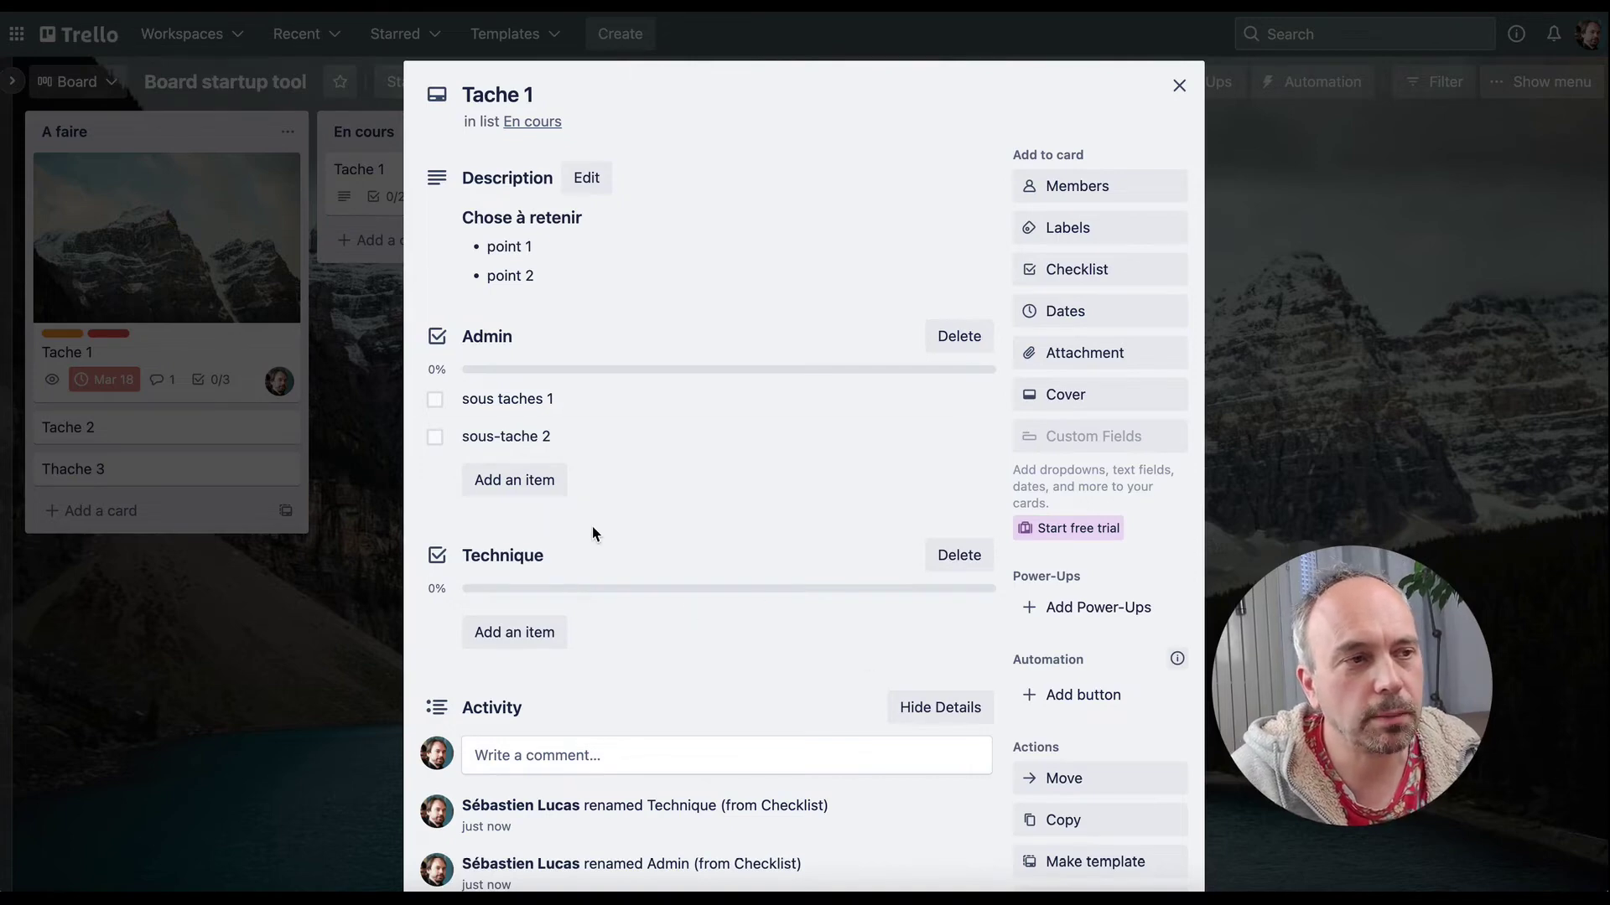
- Review the card's Admin and Technique checklists and the Markdown source of its description
{"action": "scroll", "coordinate": [592, 526], "scroll_direction": "down", "scroll_amount": 3}
{"action": "scroll", "coordinate": [593, 532], "scroll_direction": "up", "scroll_amount": 3}
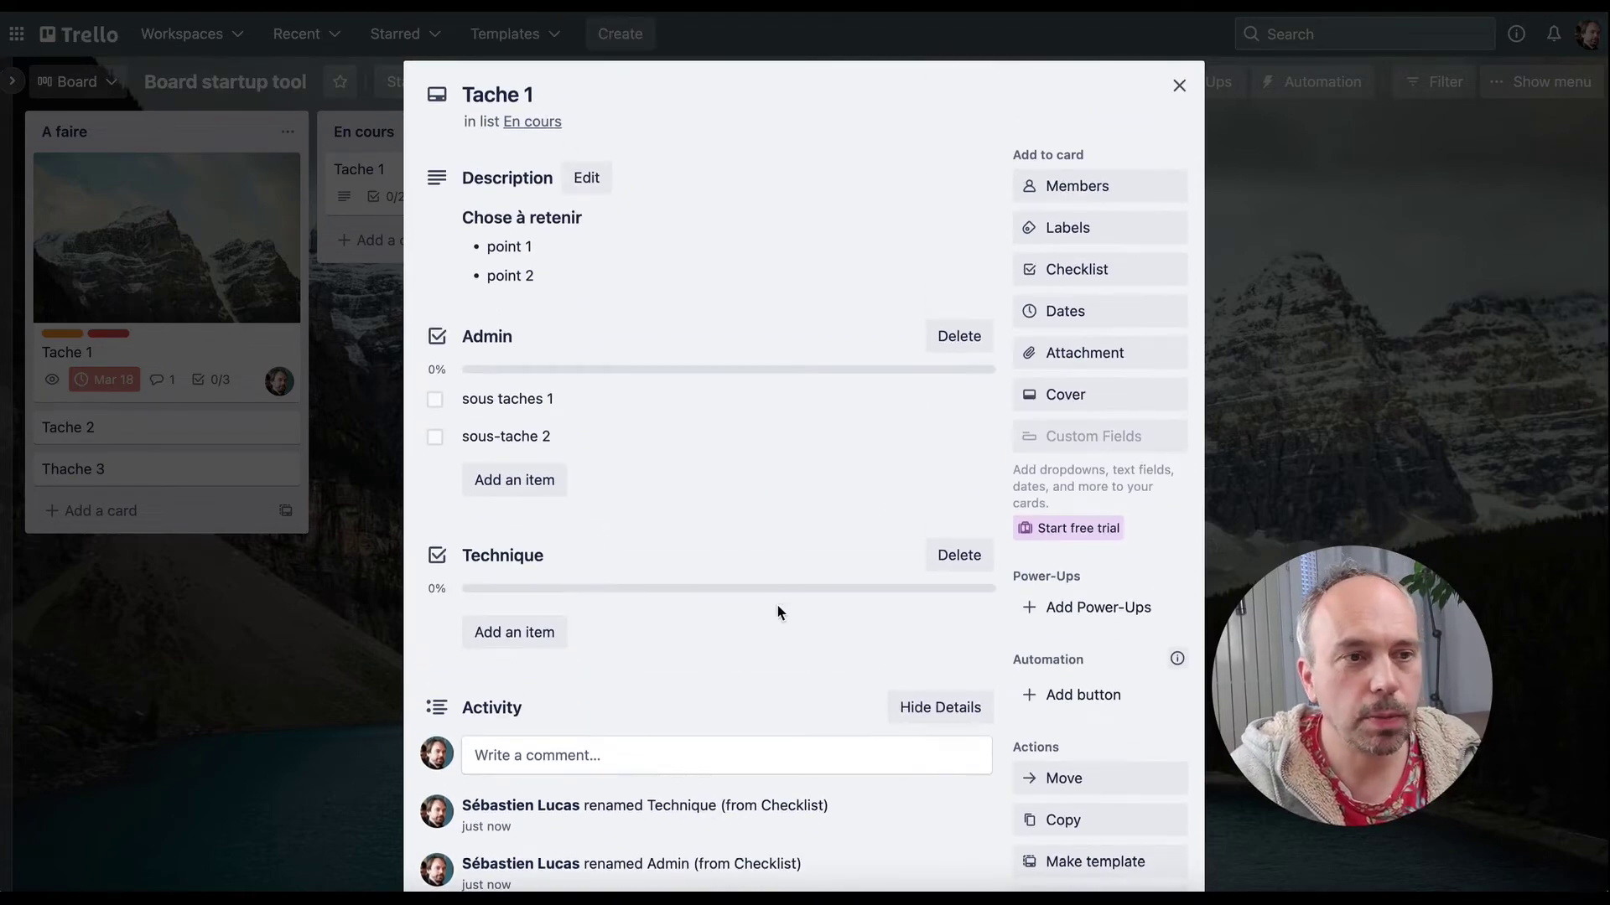
{"action": "scroll", "coordinate": [777, 592], "scroll_direction": "down", "scroll_amount": 3}
{"action": "scroll", "coordinate": [777, 592], "scroll_direction": "up", "scroll_amount": 2}
{"action": "scroll", "coordinate": [777, 592], "scroll_direction": "up", "scroll_amount": 1}
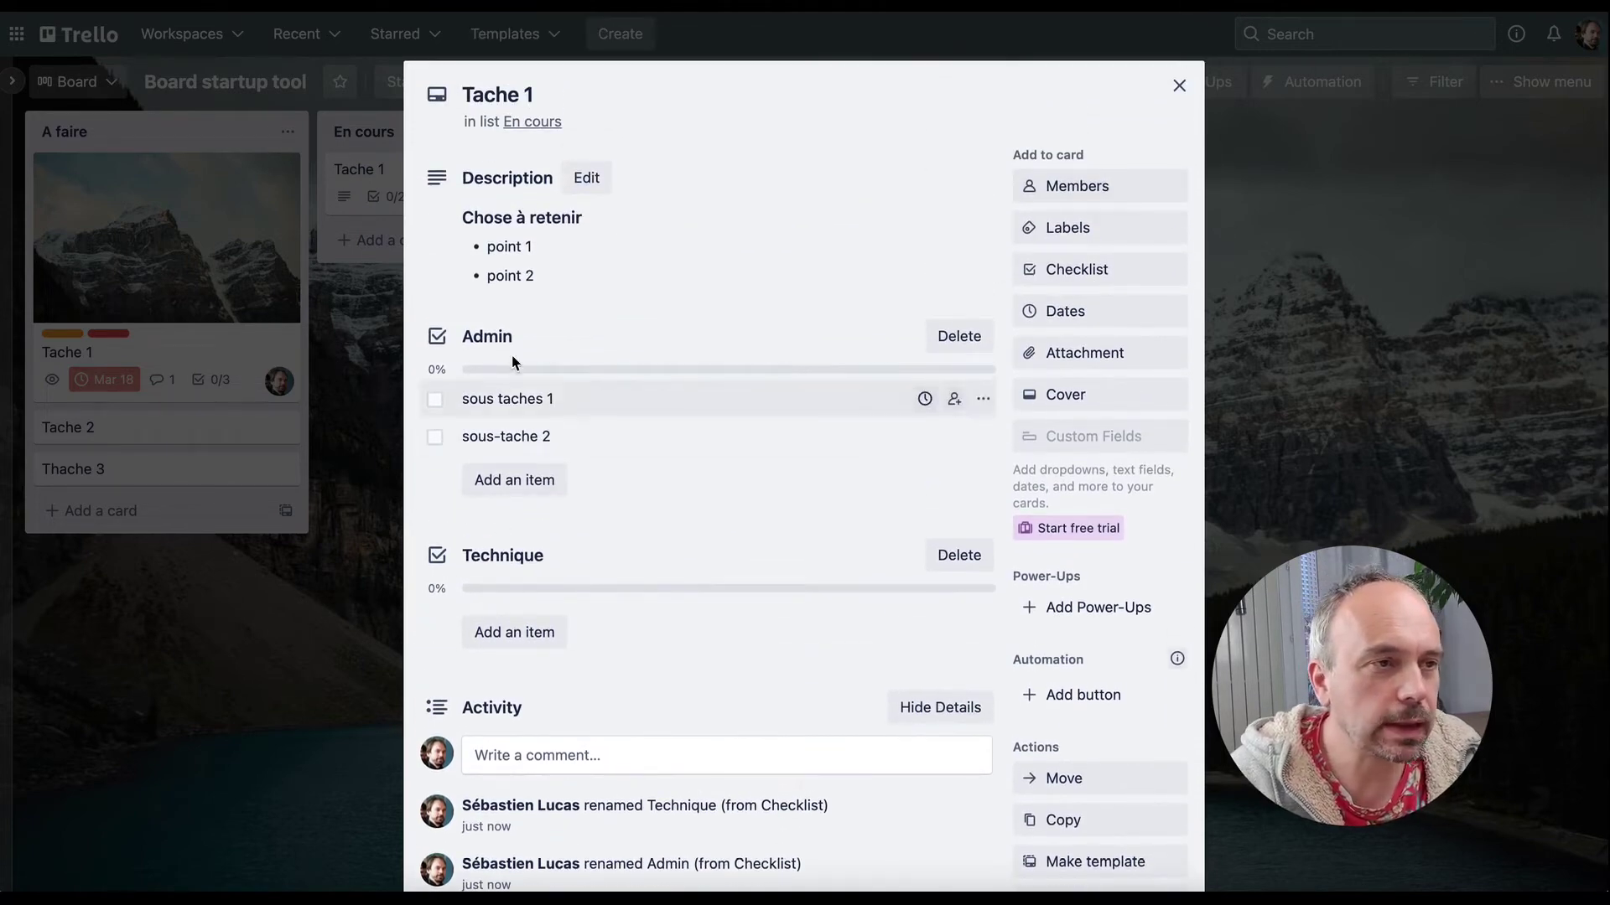
{"action": "scroll", "coordinate": [598, 460], "scroll_direction": "down", "scroll_amount": 3}
{"action": "scroll", "coordinate": [598, 466], "scroll_direction": "up", "scroll_amount": 3}
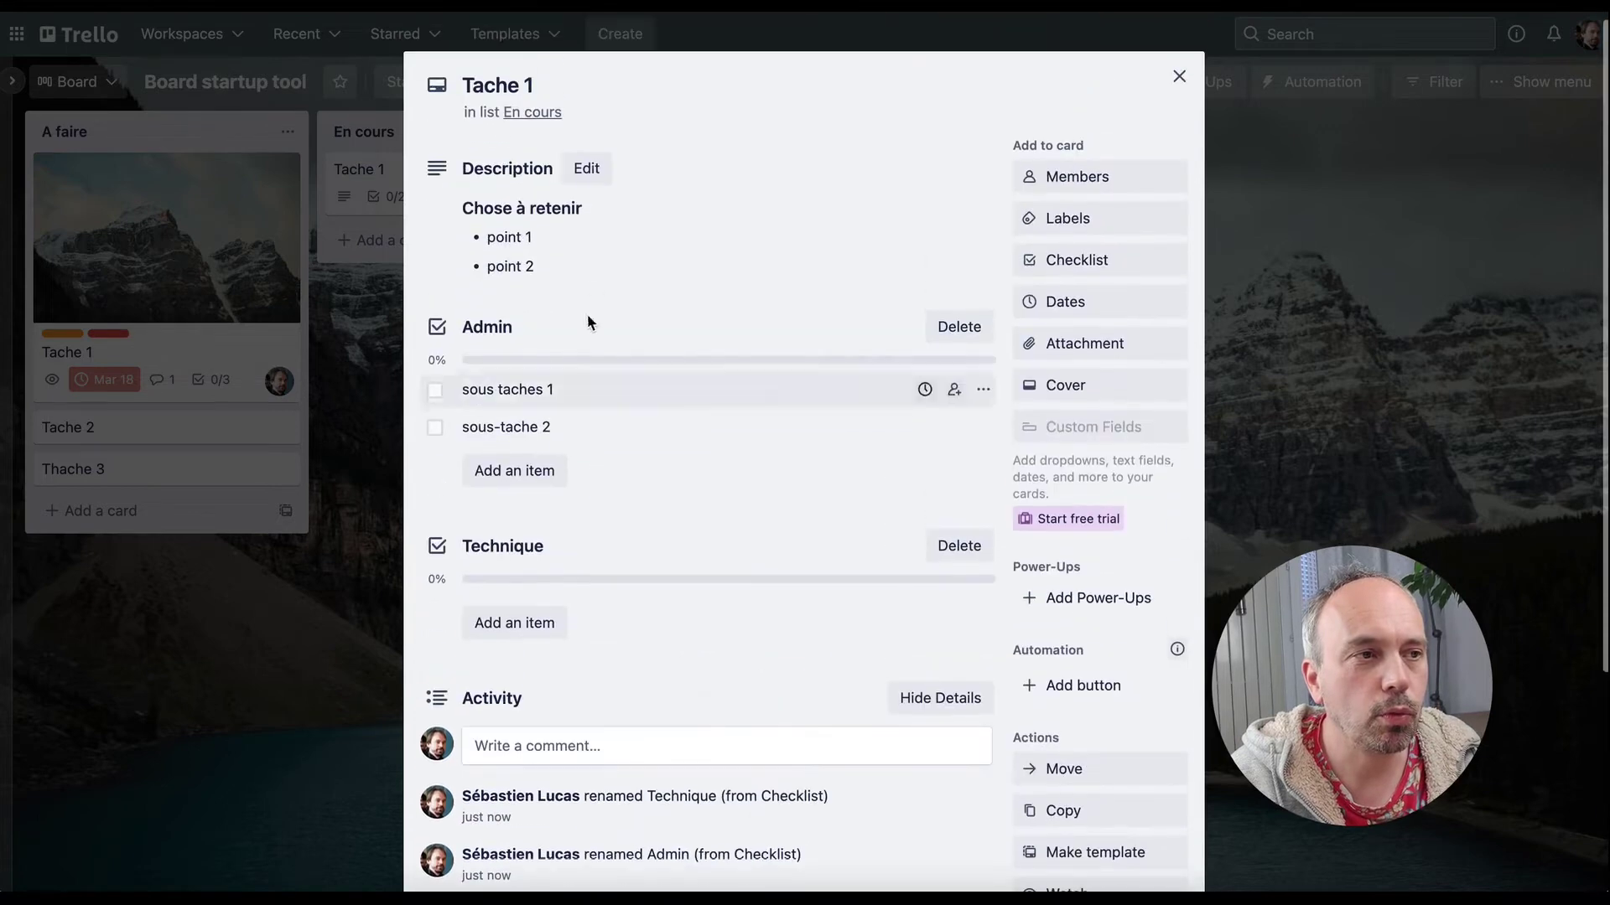
{"action": "left_click", "coordinate": [595, 260]}
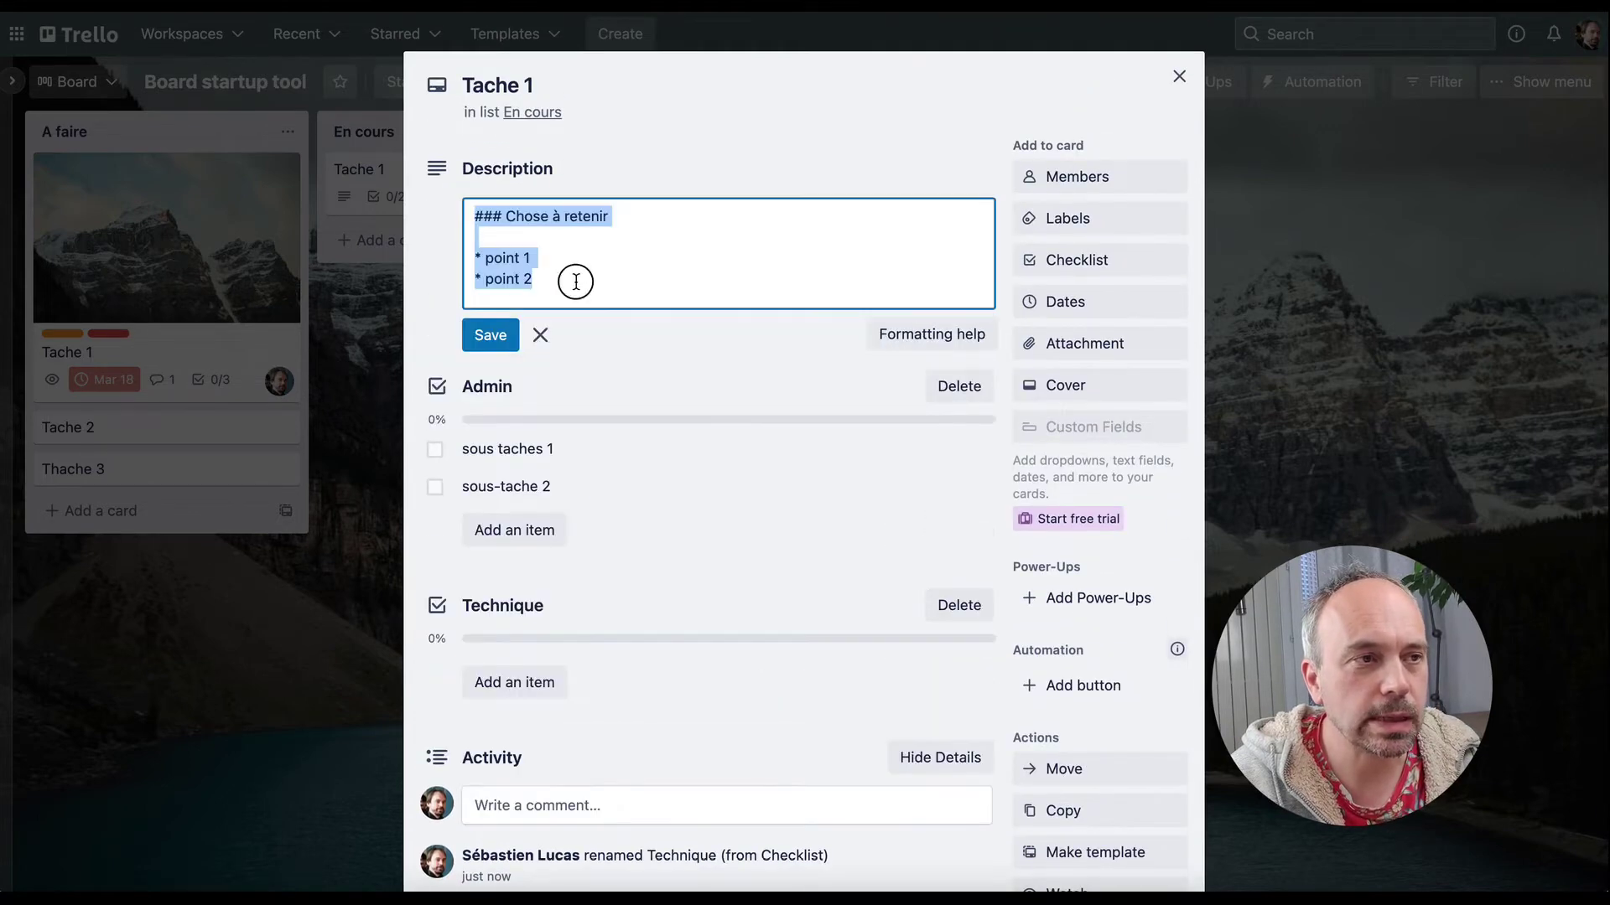
{"action": "left_click", "coordinate": [571, 278]}
{"action": "left_click_drag", "start_coordinate": [570, 278], "coordinate": [425, 215]}
{"action": "left_click", "coordinate": [490, 334]}
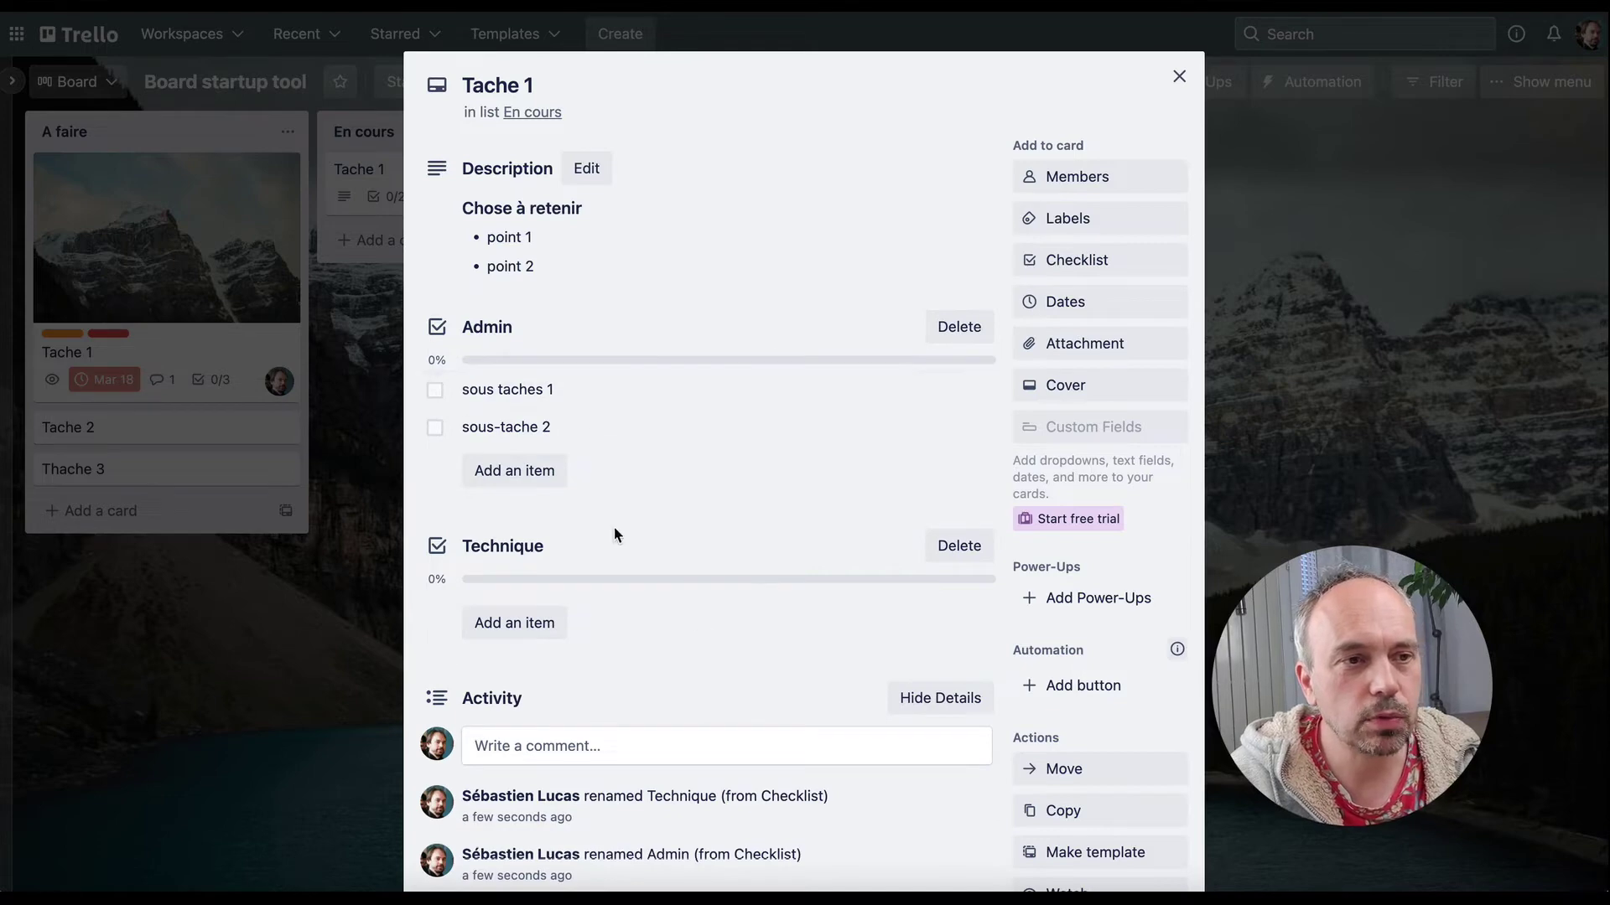
- Assign the listed board member to the En cours card Tache 1
{"action": "scroll", "coordinate": [614, 526], "scroll_direction": "down", "scroll_amount": 1}
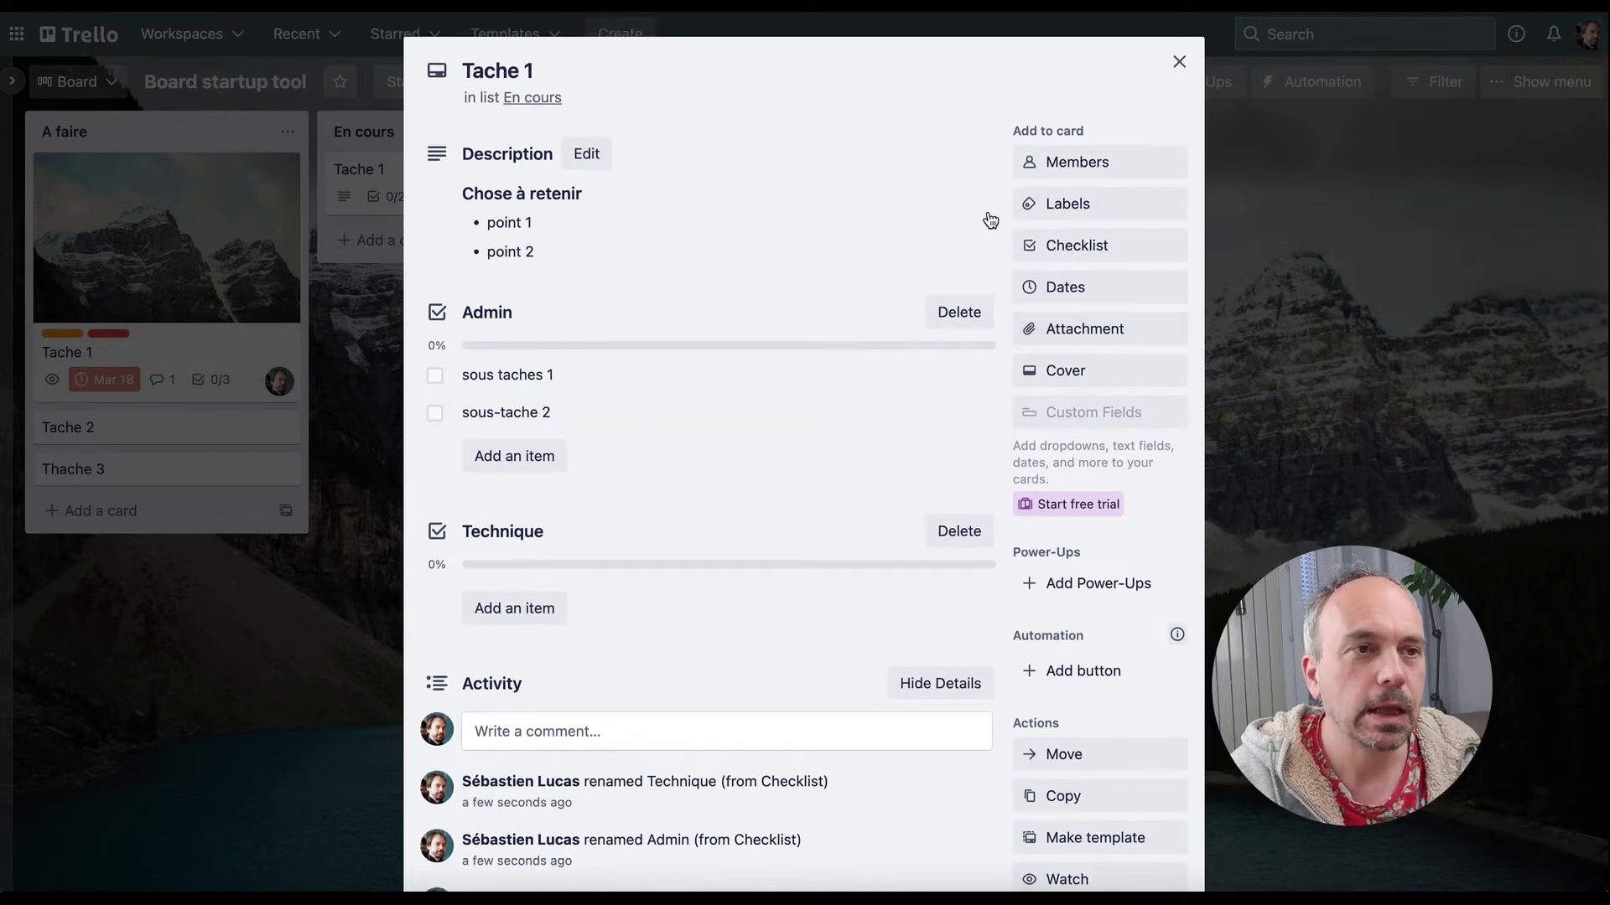
{"action": "left_click", "coordinate": [1075, 165]}
{"action": "left_click", "coordinate": [1077, 337]}
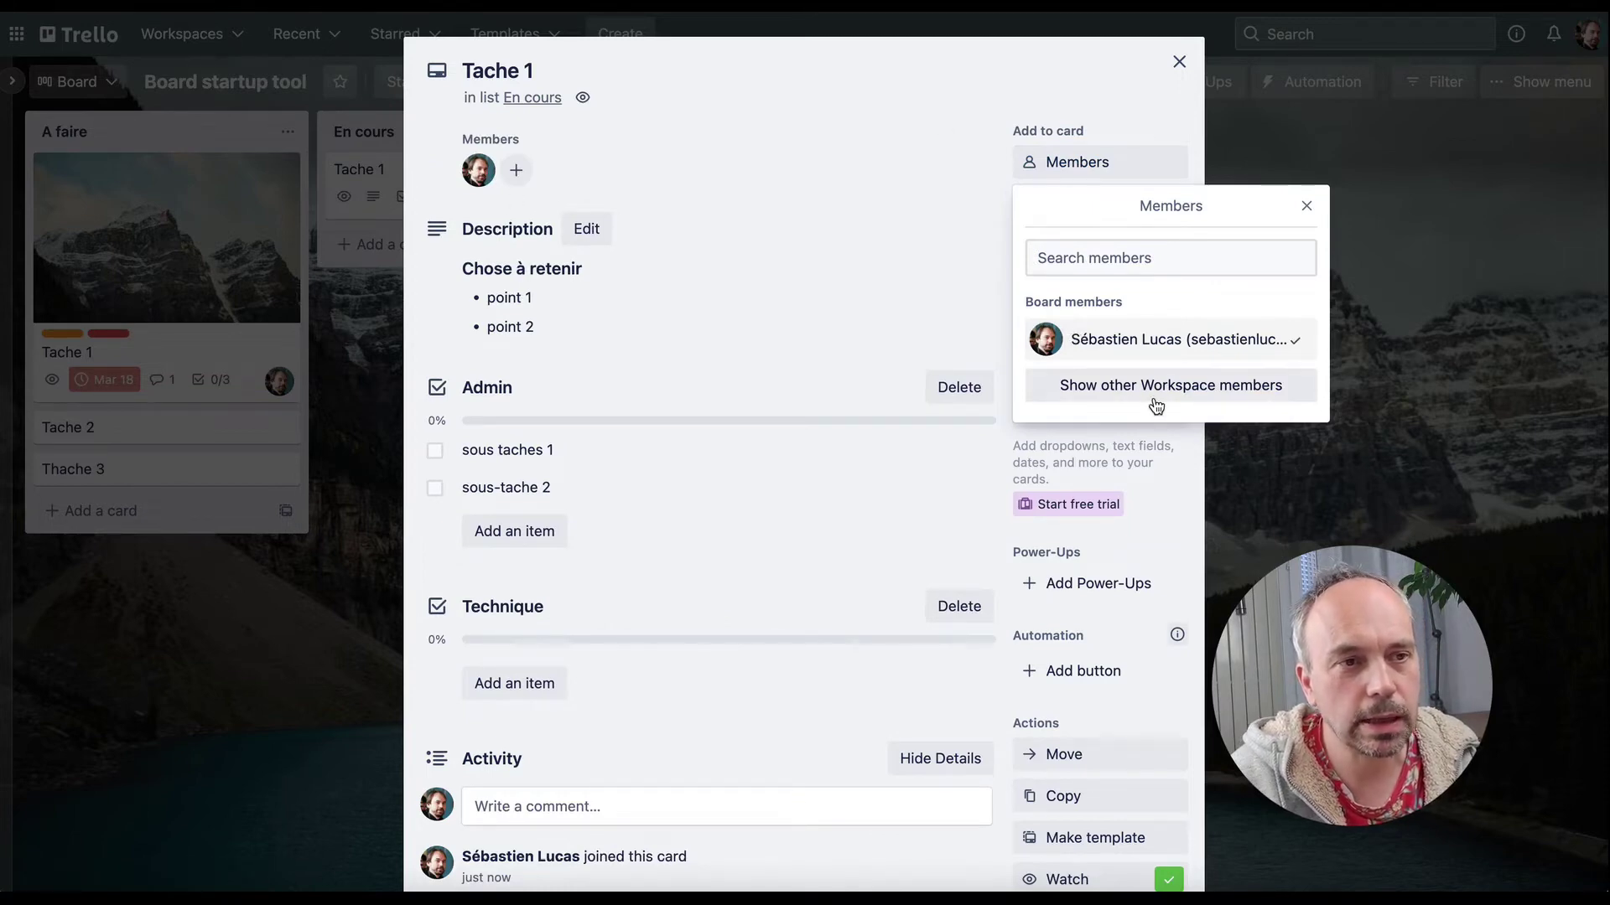
{"action": "left_click", "coordinate": [887, 160]}
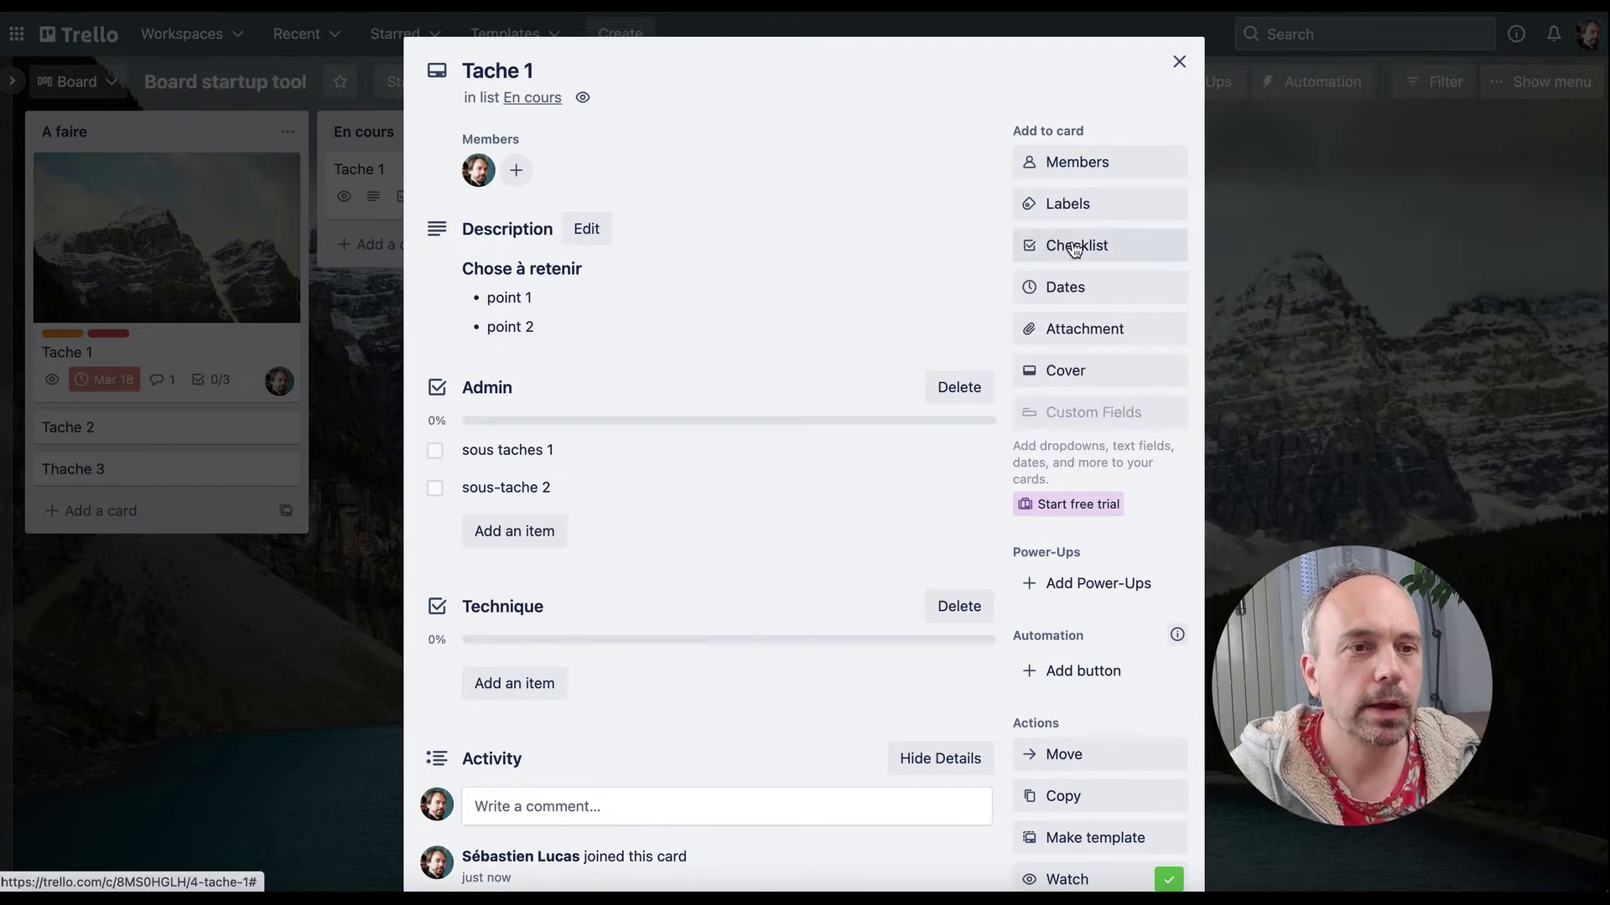
- Set the card's due date to 04/07/2022 at 7:49 PM with a reminder 10 minutes before
{"action": "left_click", "coordinate": [1072, 289]}
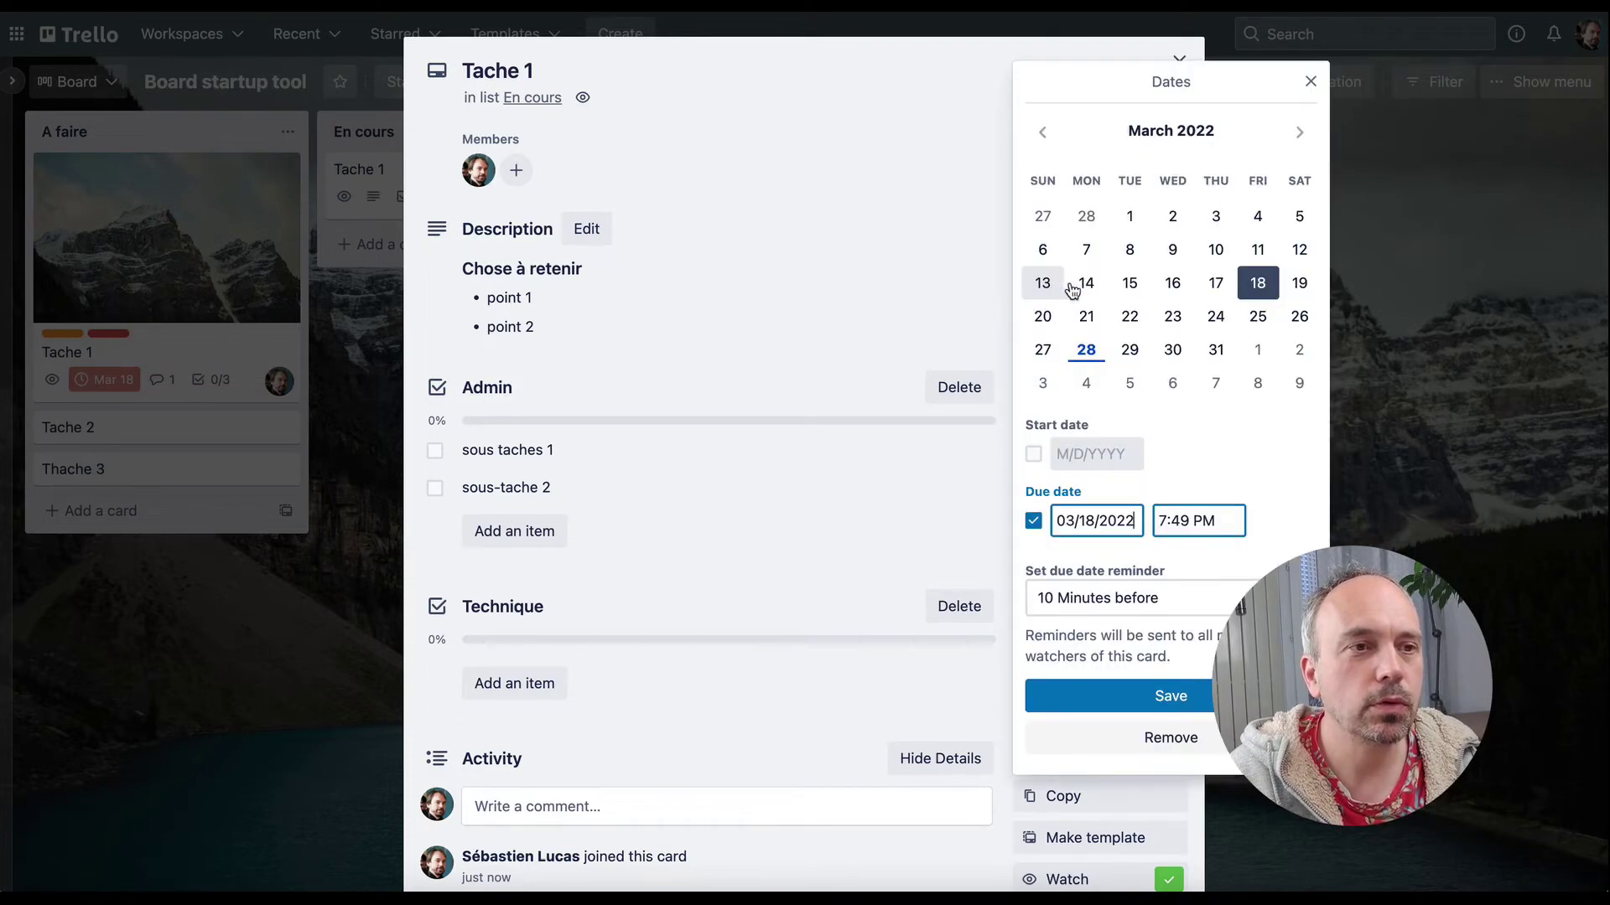
{"action": "left_click", "coordinate": [1299, 134]}
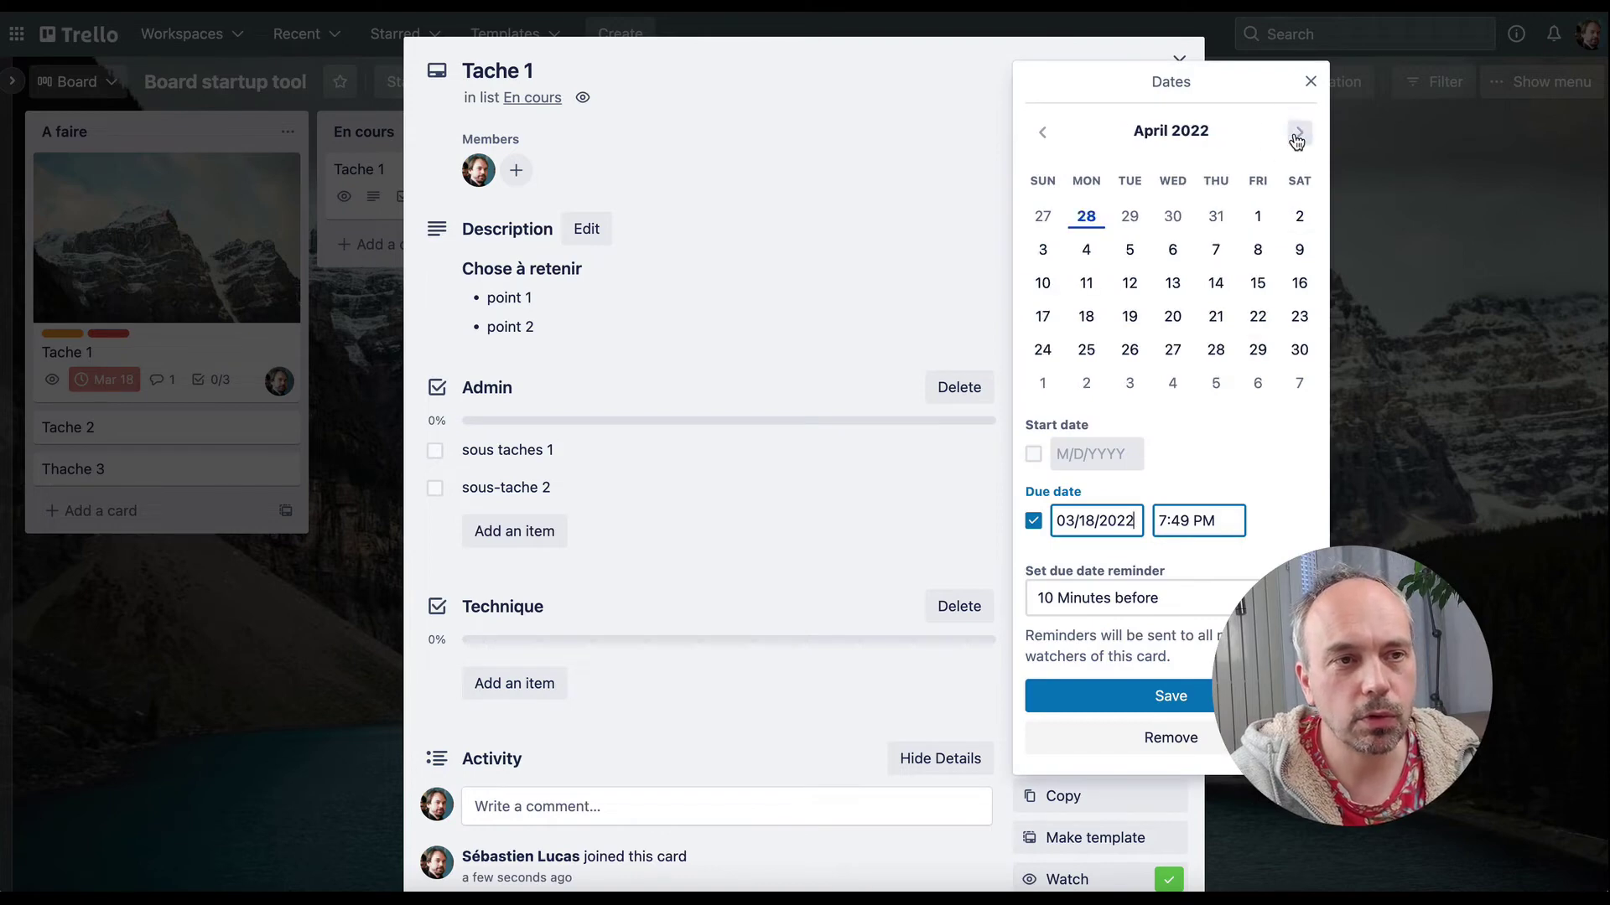
{"action": "left_click", "coordinate": [1218, 264]}
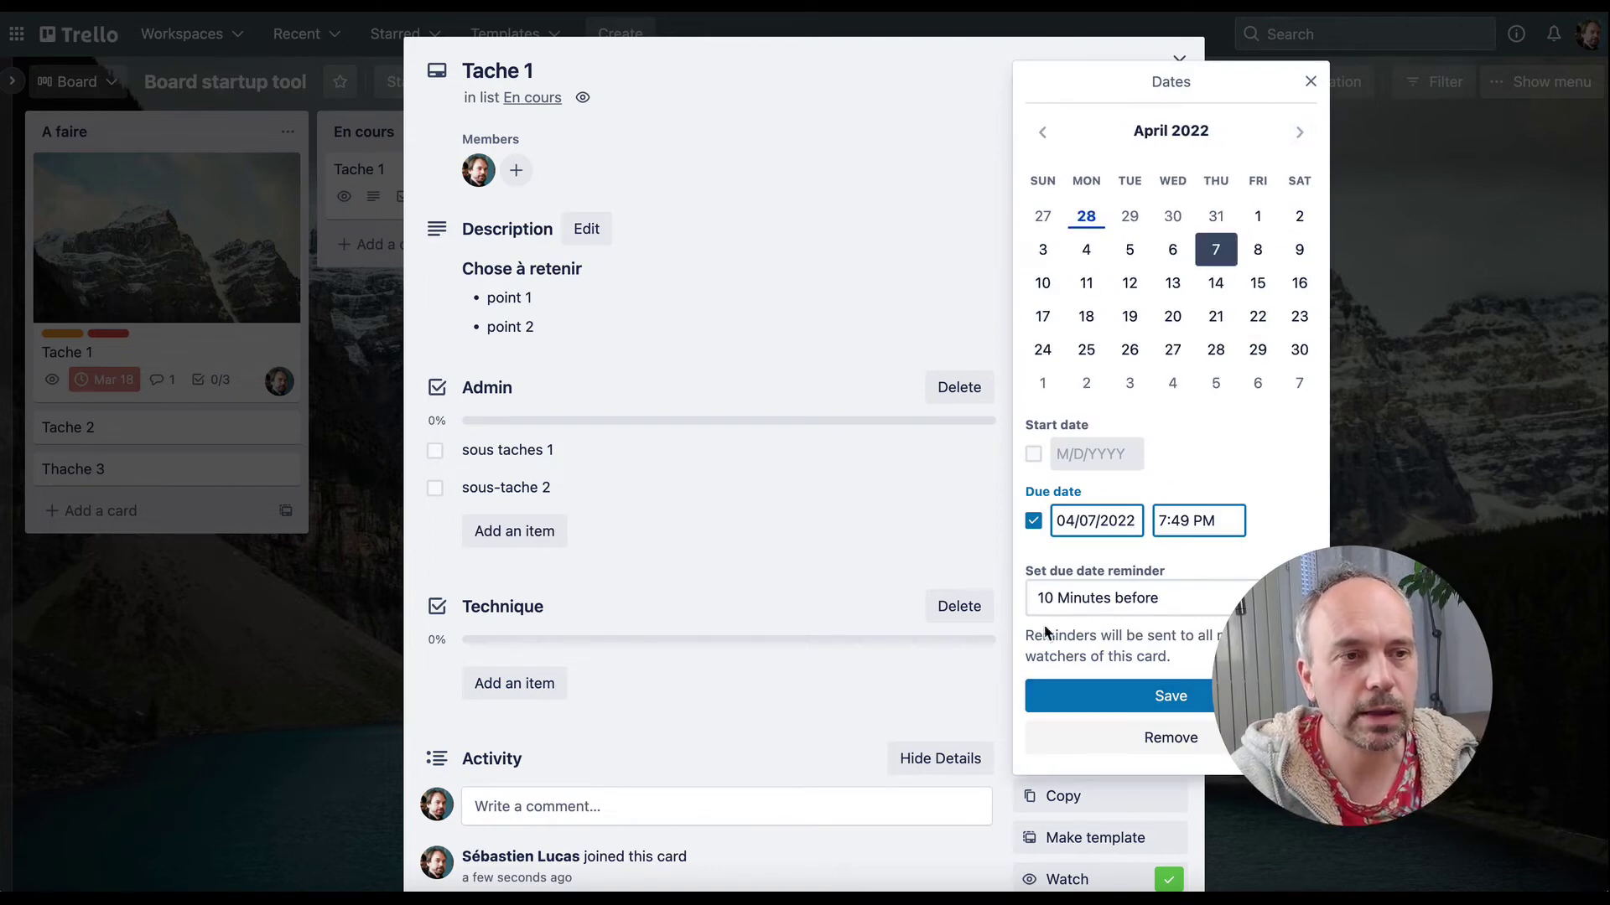
{"action": "left_click", "coordinate": [1096, 694]}
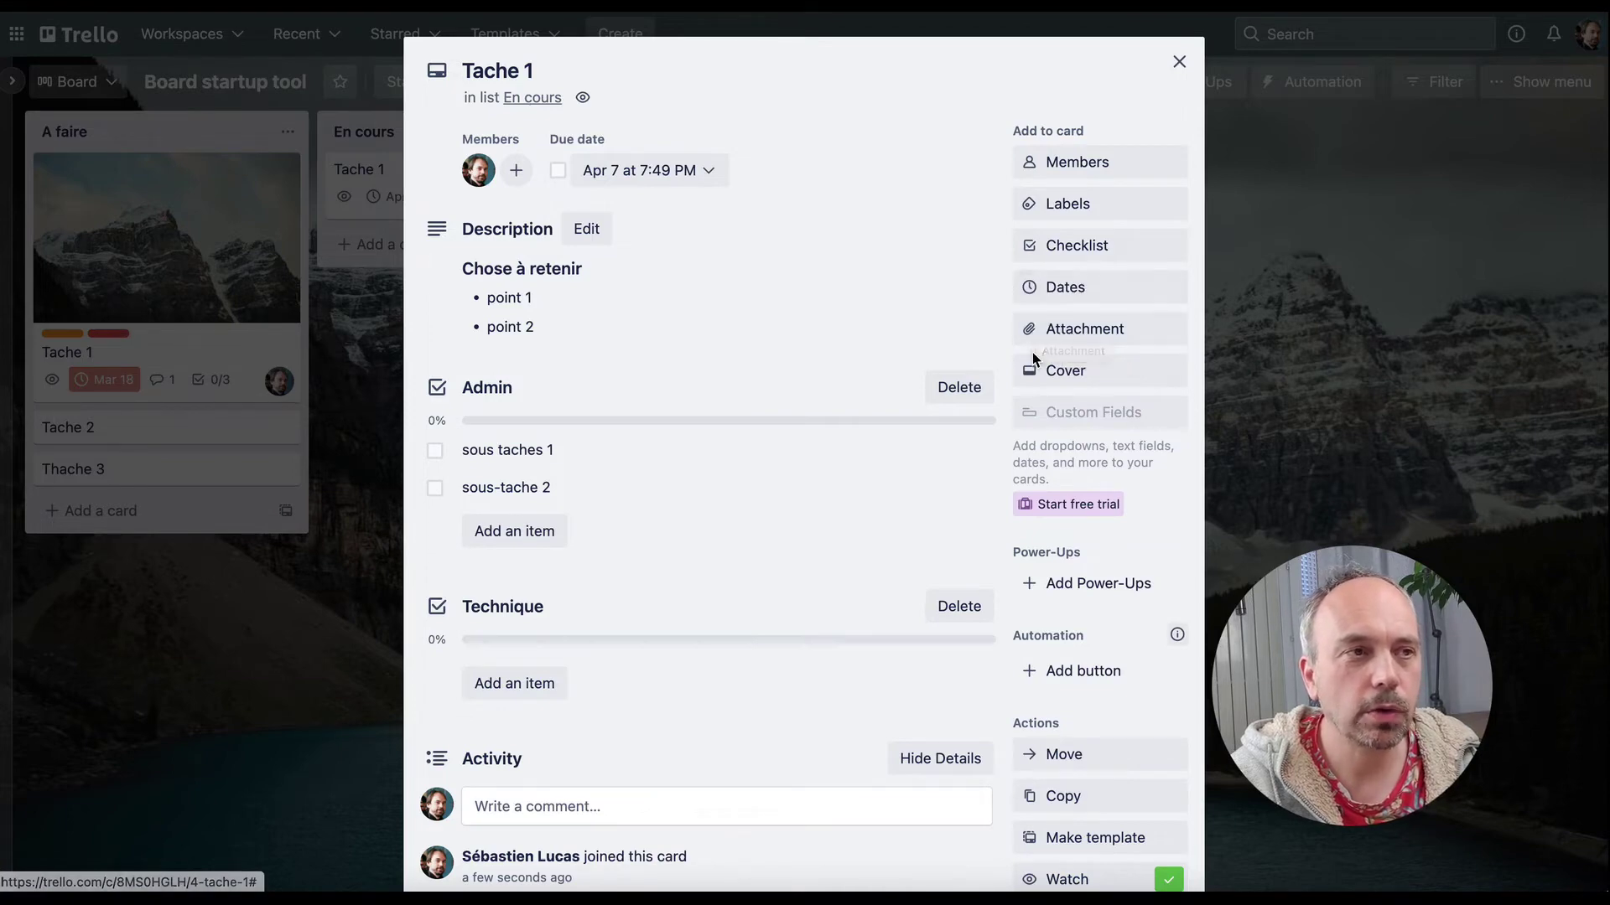
- Look at the cover sizes, colours and photos available for the card, and return to the board
{"action": "scroll", "coordinate": [941, 417], "scroll_direction": "down", "scroll_amount": 1}
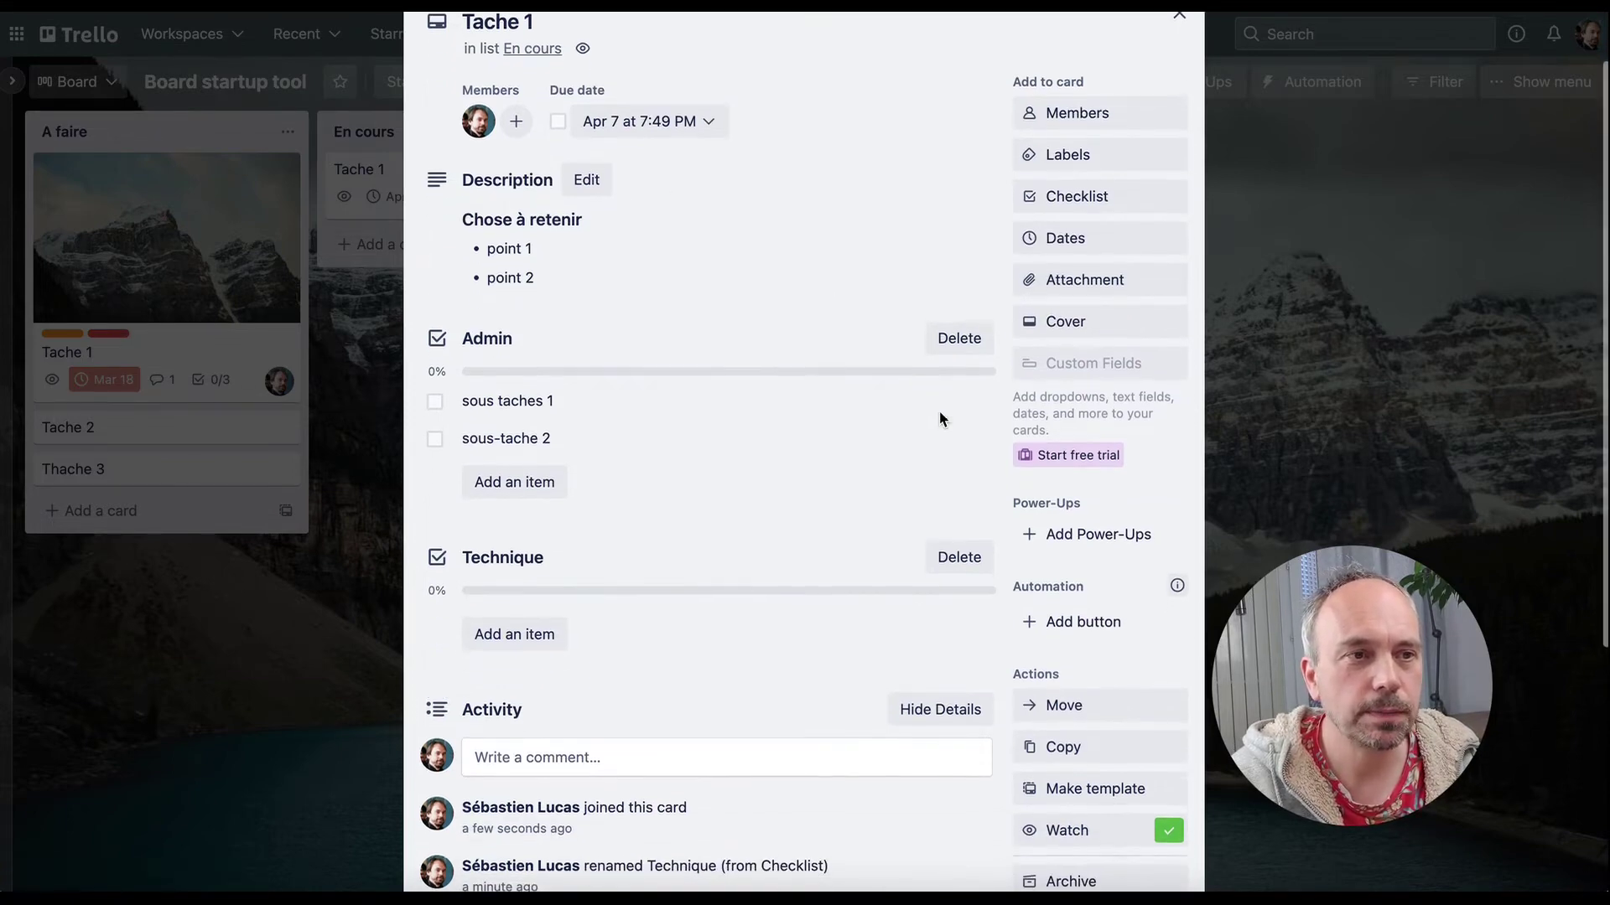
{"action": "left_click", "coordinate": [1074, 324]}
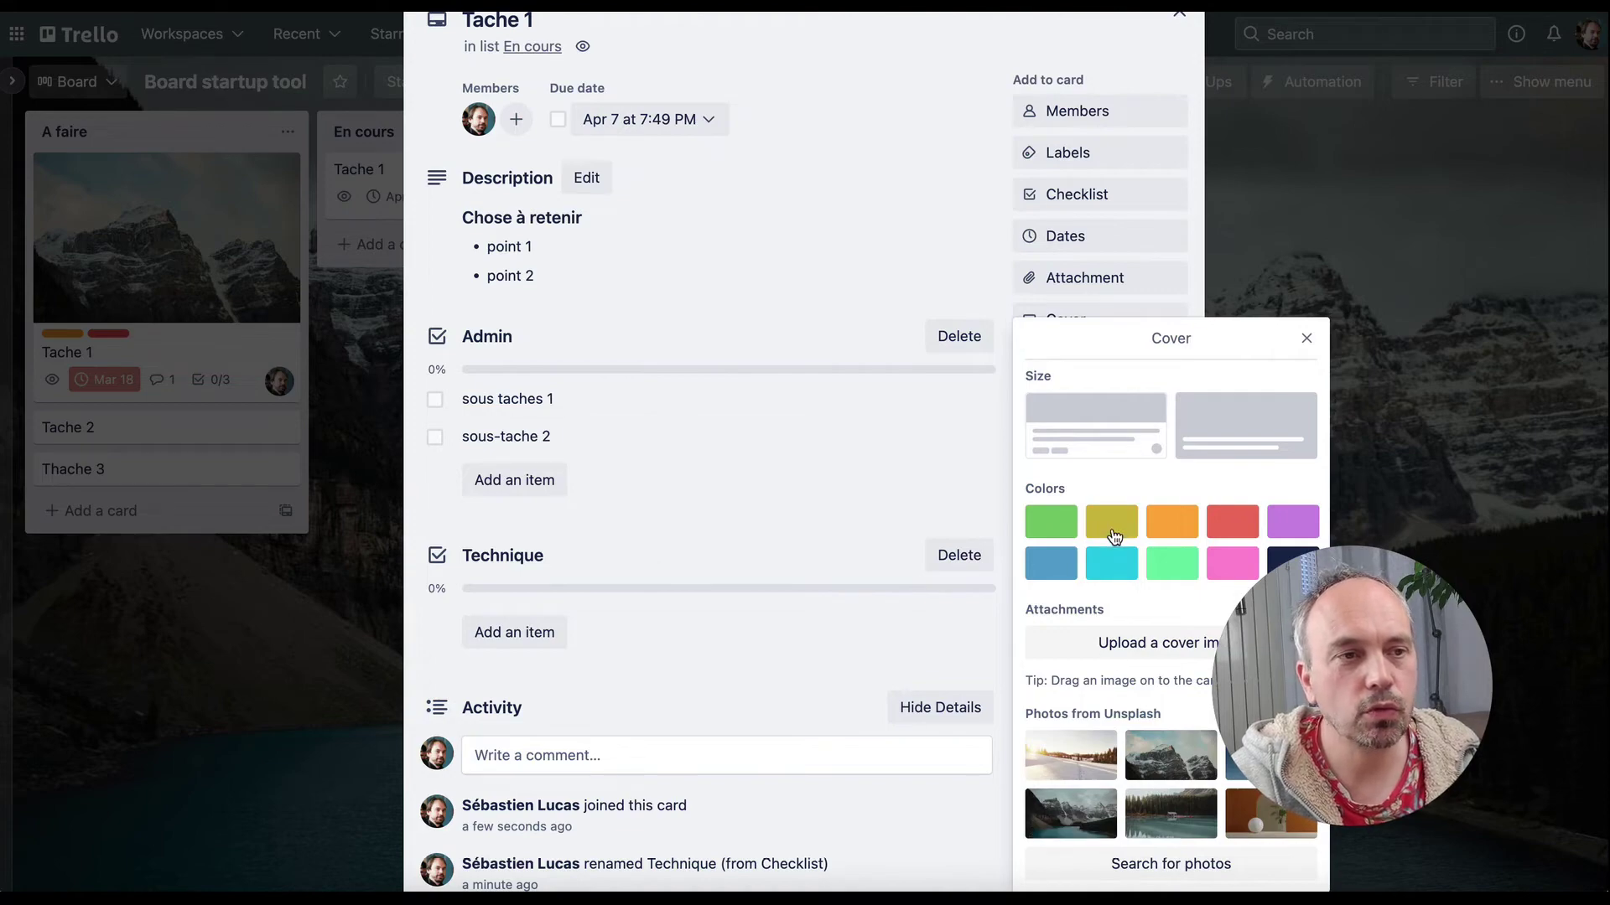
{"action": "left_click", "coordinate": [339, 411]}
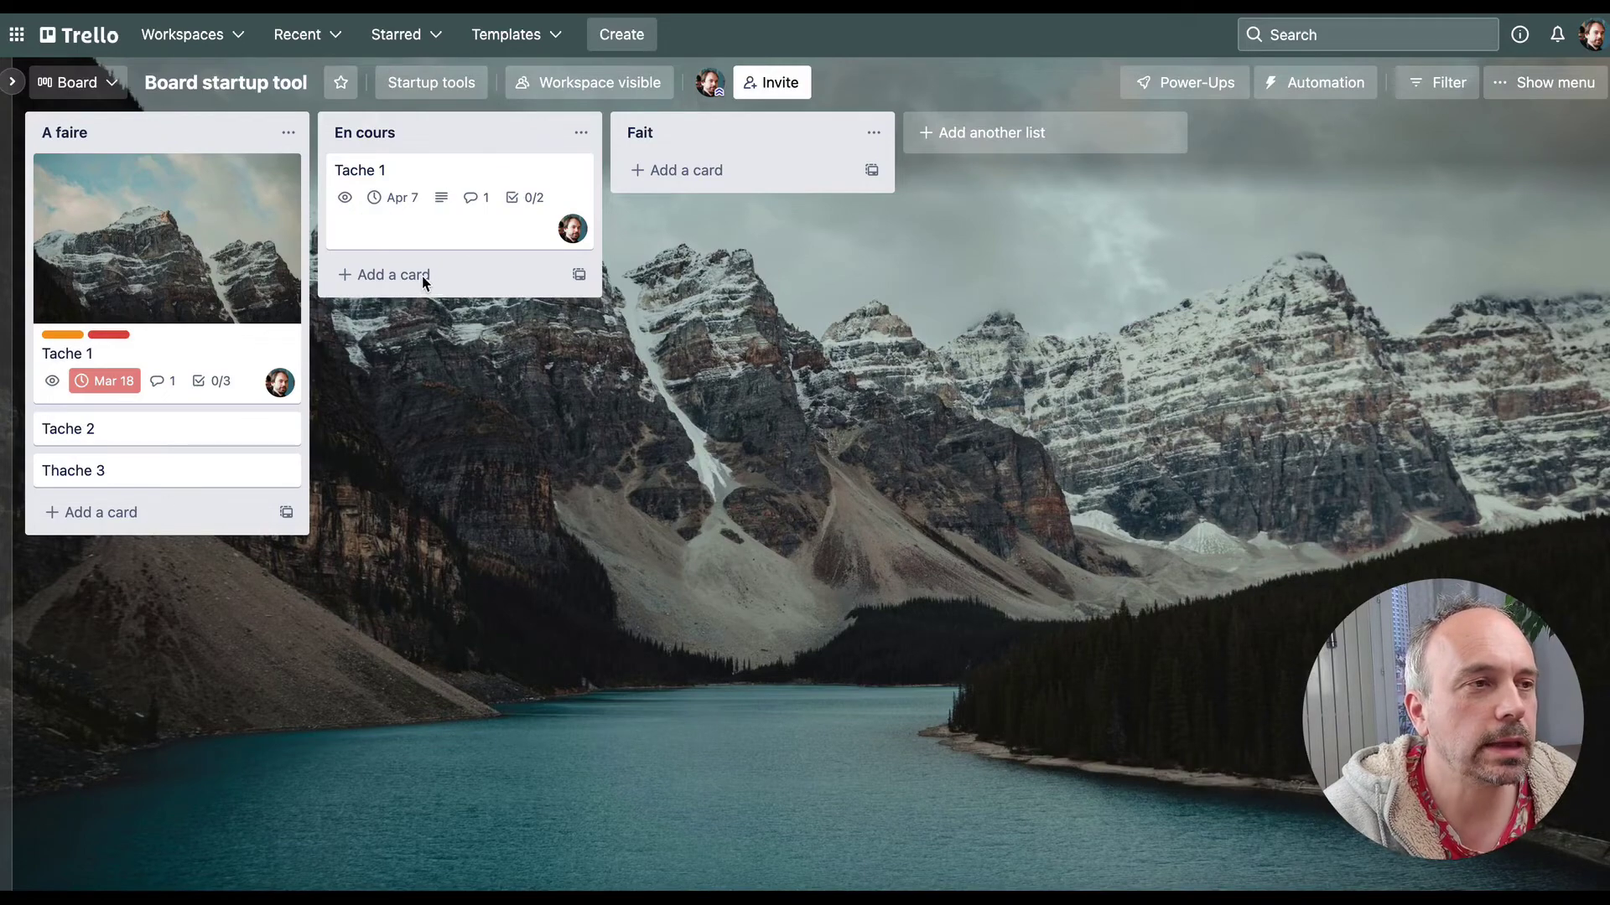
- Rename the card Tache 2 in the A faire list as "Tâche recurrente"
{"action": "left_click", "coordinate": [199, 439]}
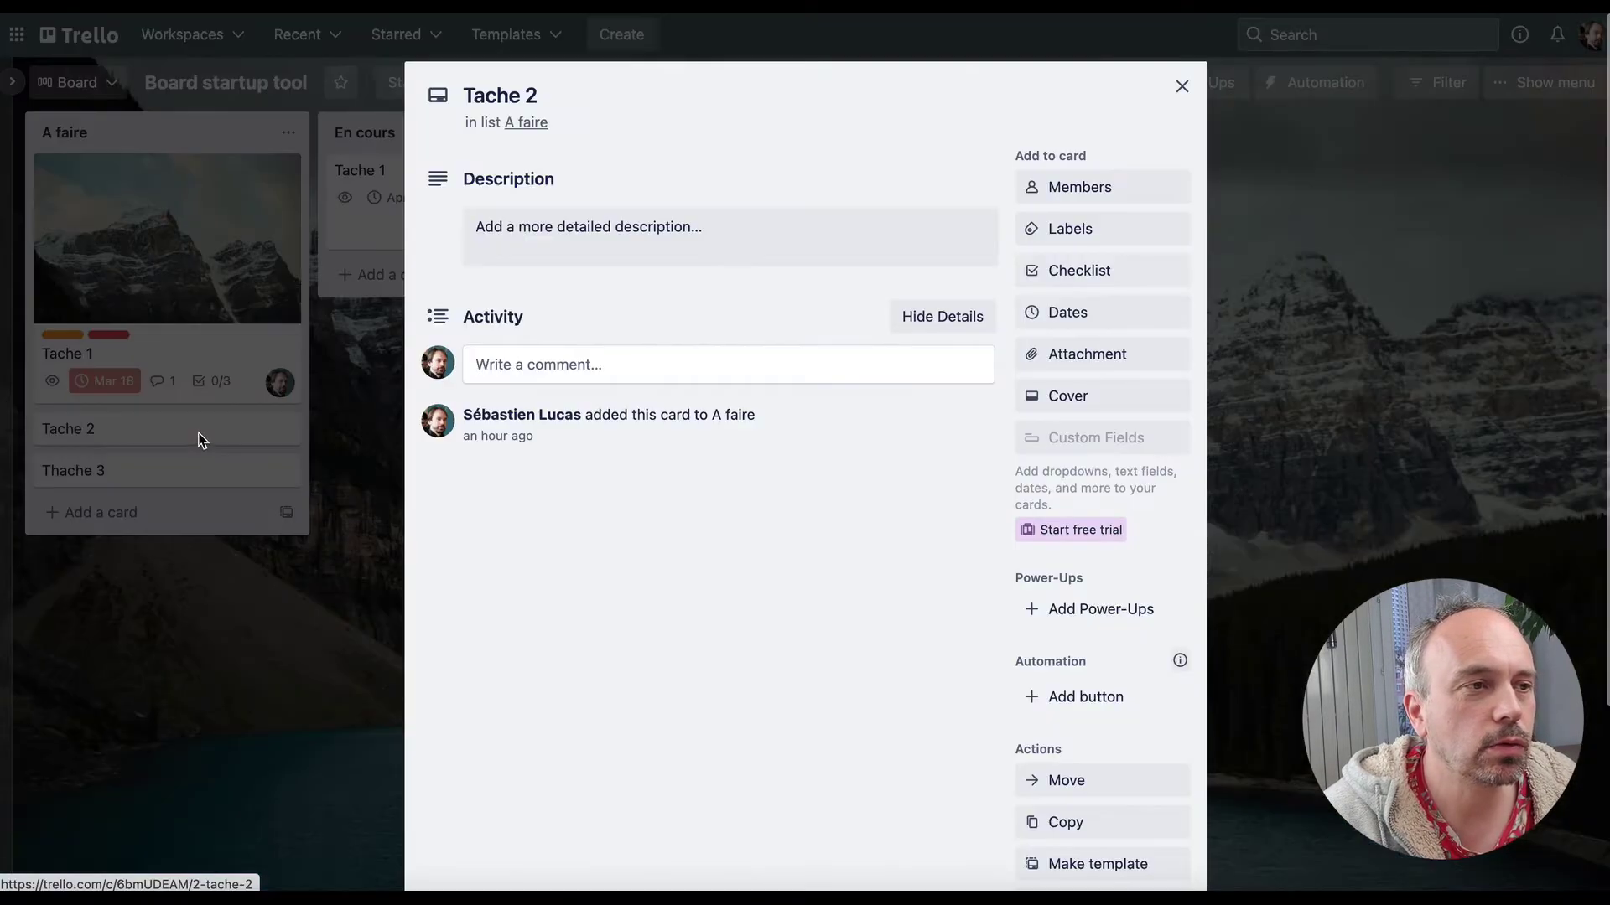
{"action": "left_click", "coordinate": [1083, 270]}
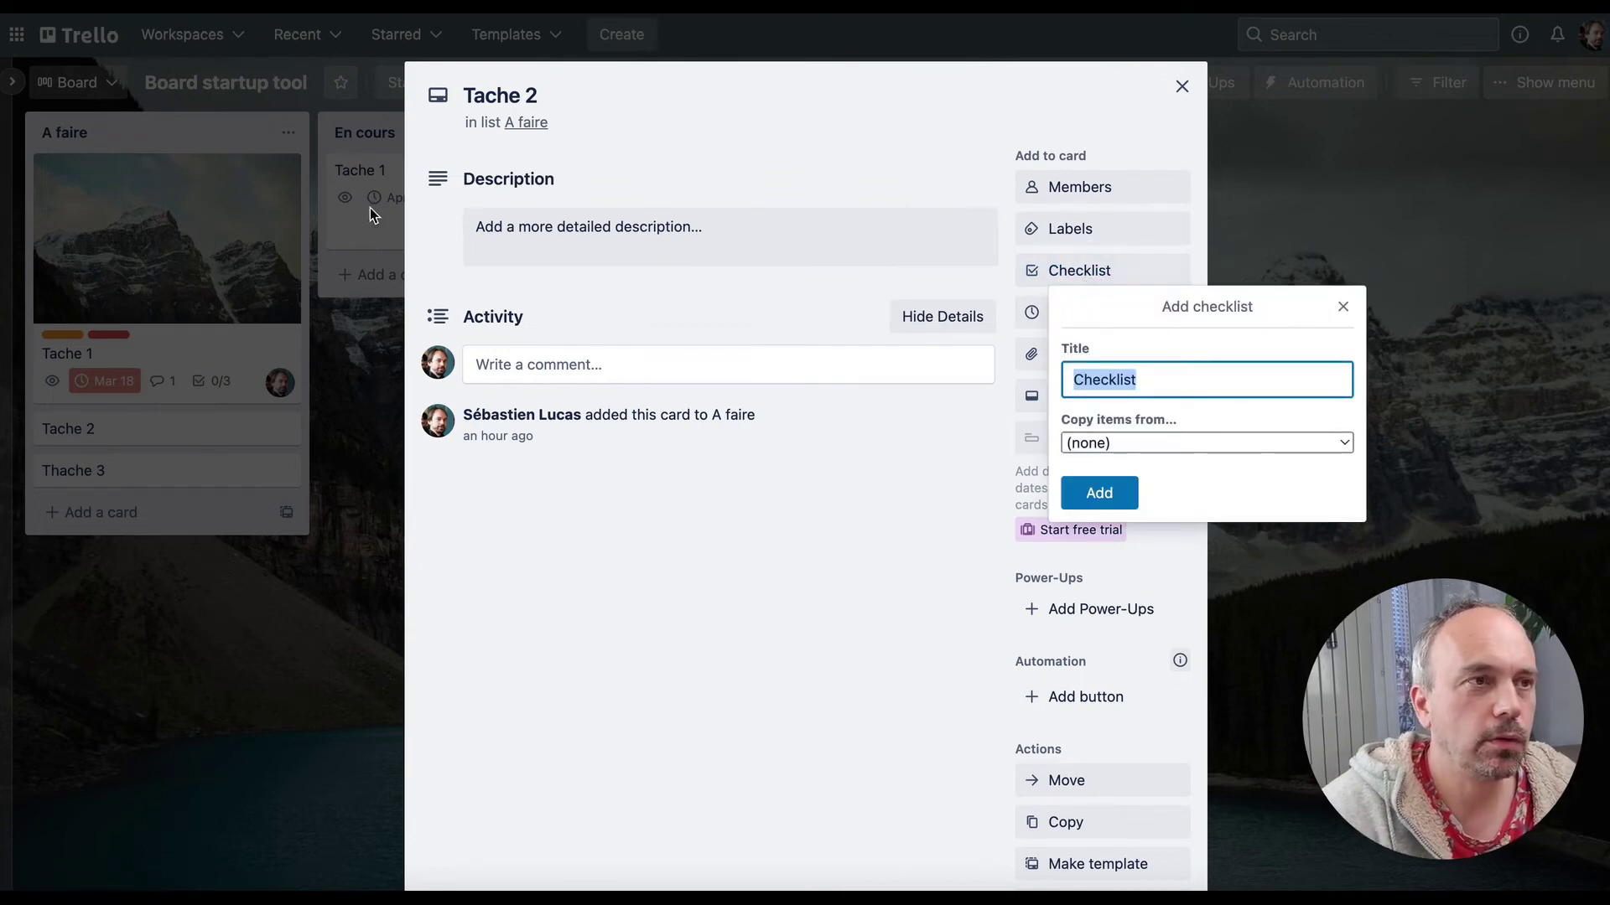
{"action": "left_click", "coordinate": [550, 93]}
{"action": "triple_click", "coordinate": [550, 93]}
{"action": "type", "text": "T"}
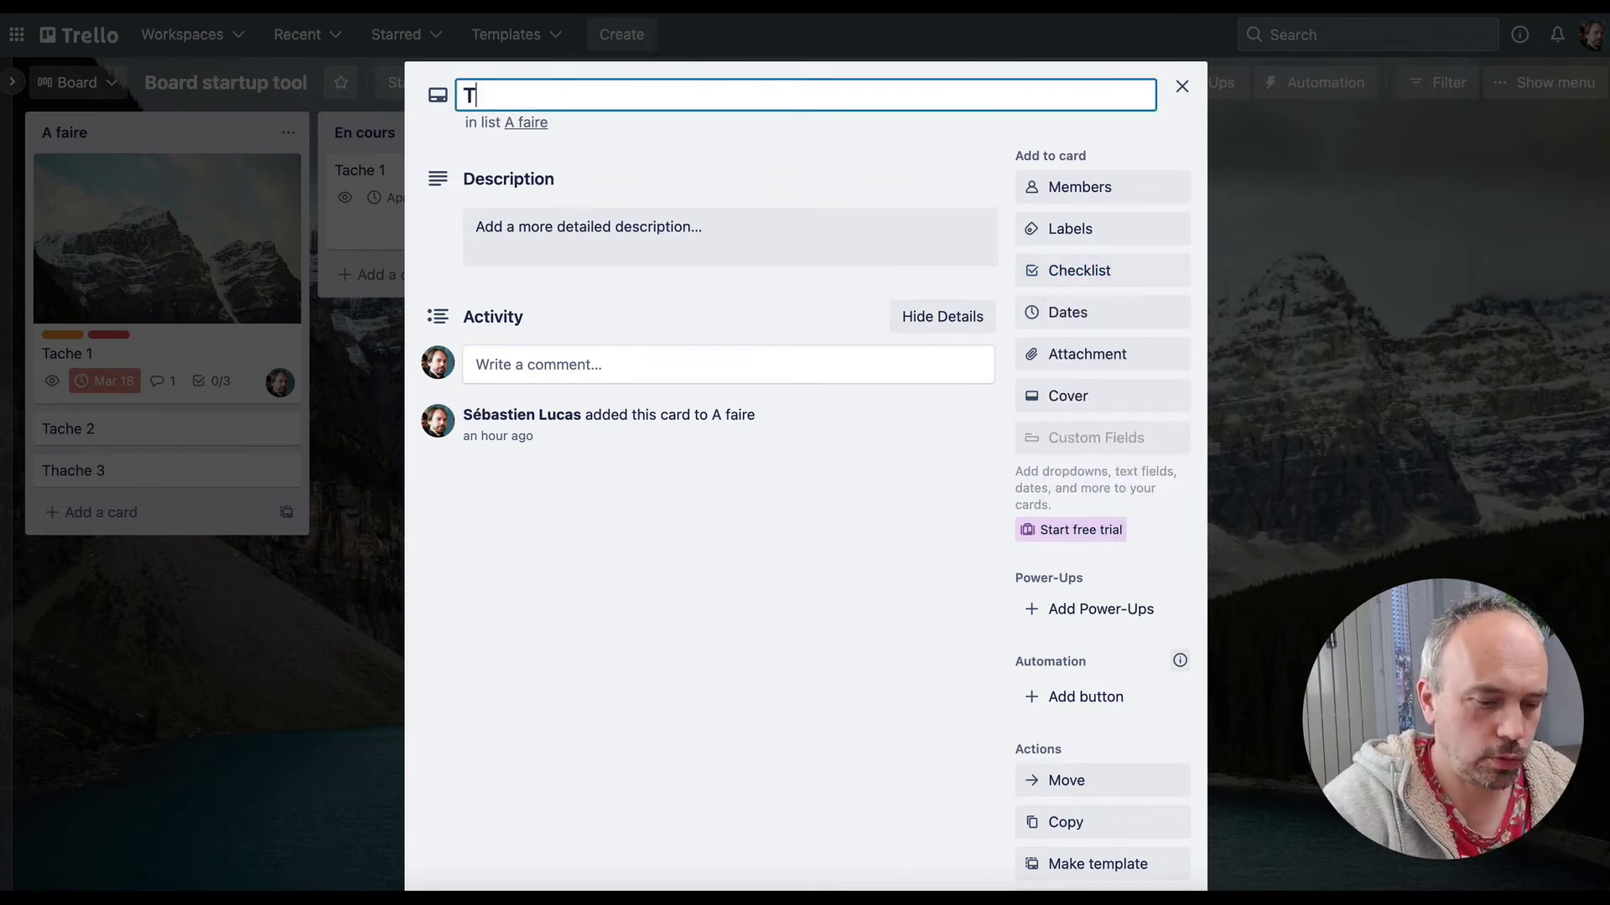
{"action": "type", "text": "âche recurrente"}
{"action": "key", "text": "Return"}
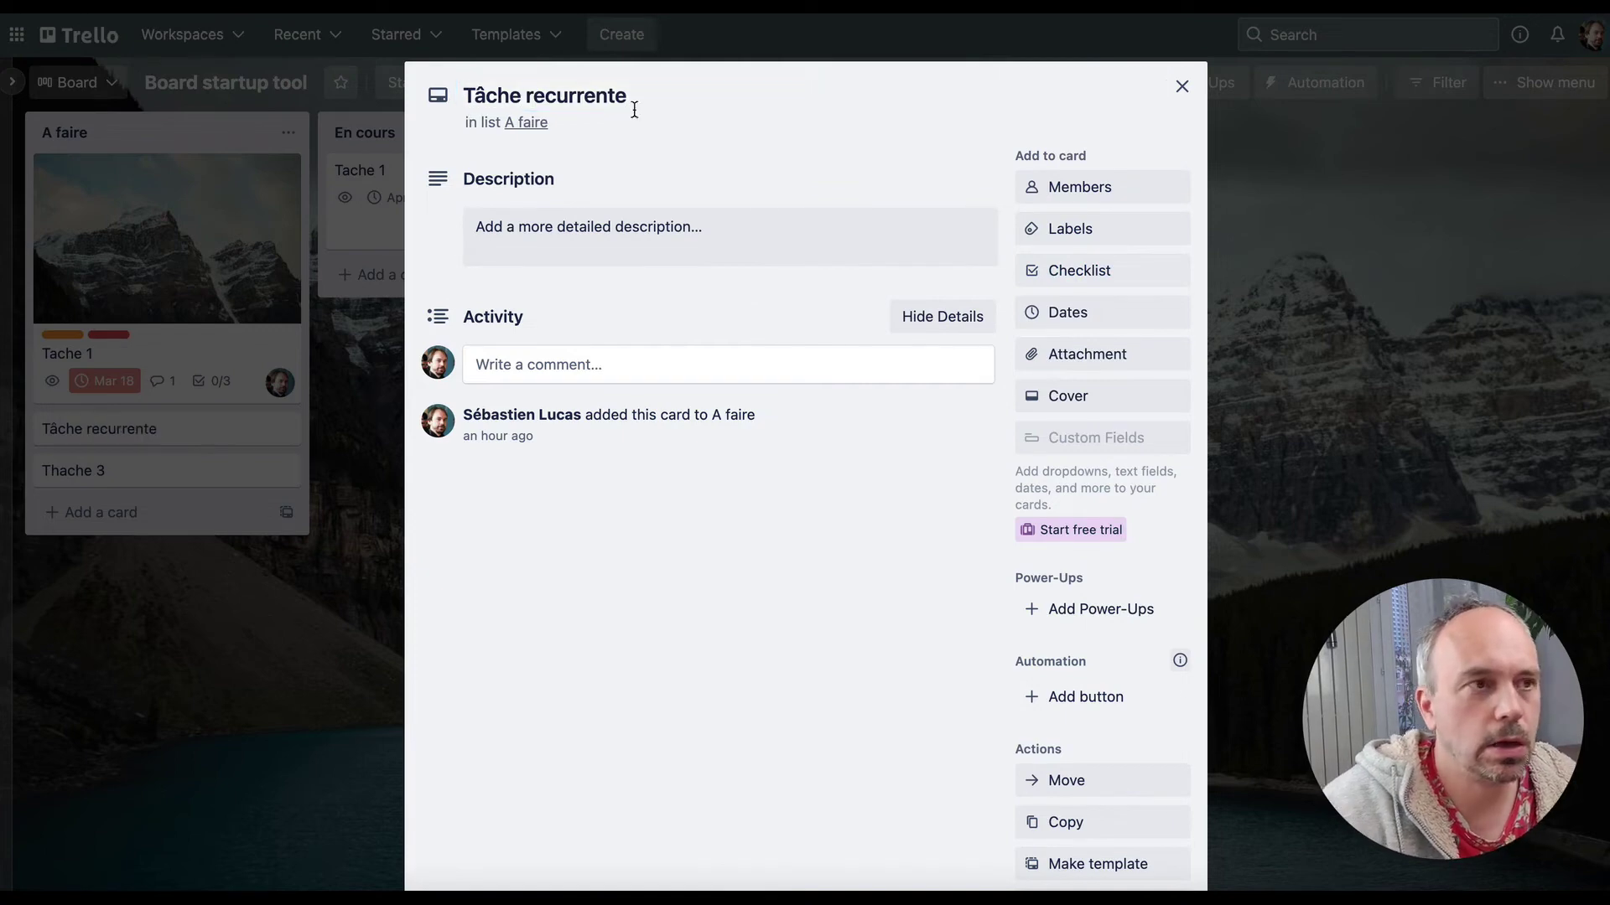
- Add a checklist titled "Linkedin" to the Tâche recurrente card
{"action": "left_click", "coordinate": [1094, 279]}
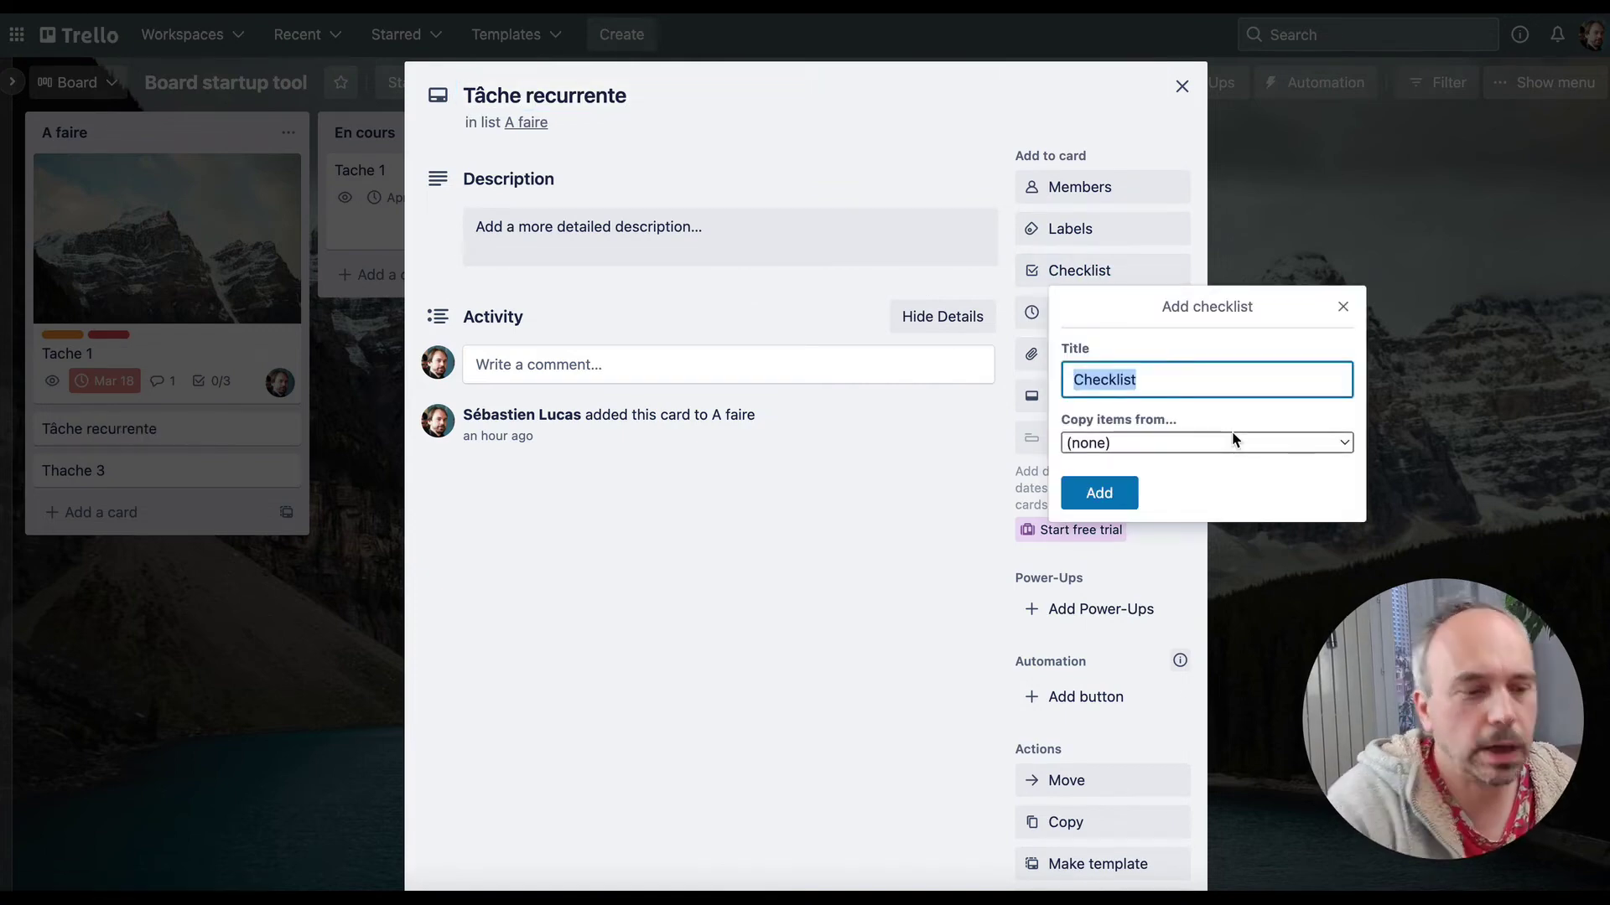
{"action": "type", "text": "L"}
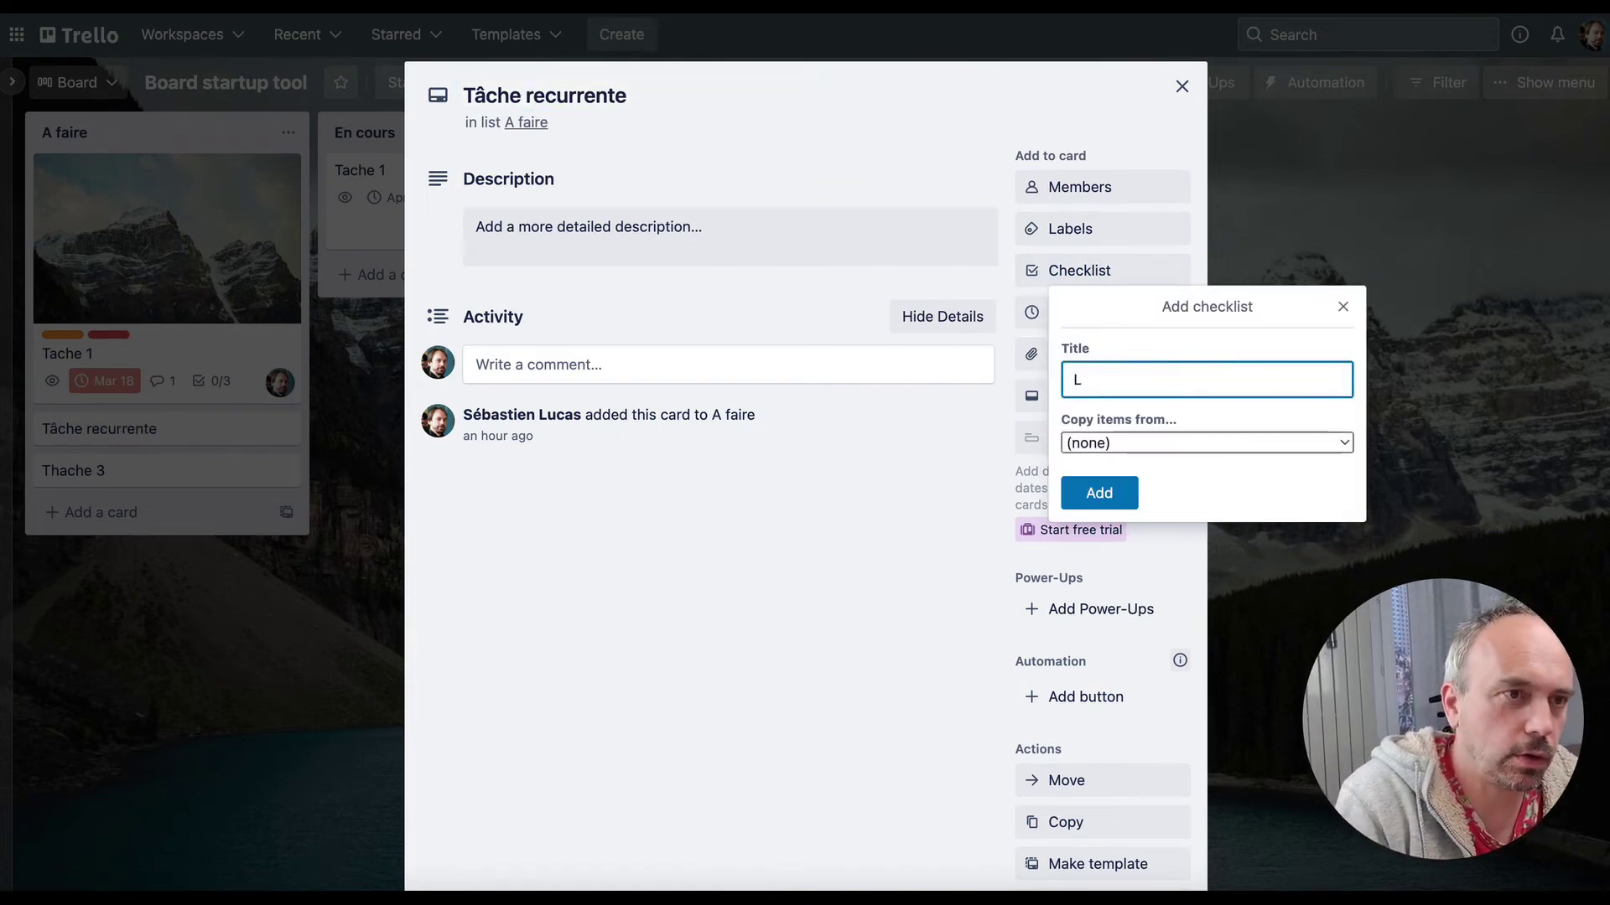
{"action": "key", "text": "BackSpace"}
{"action": "type", "text": "Linkd"}
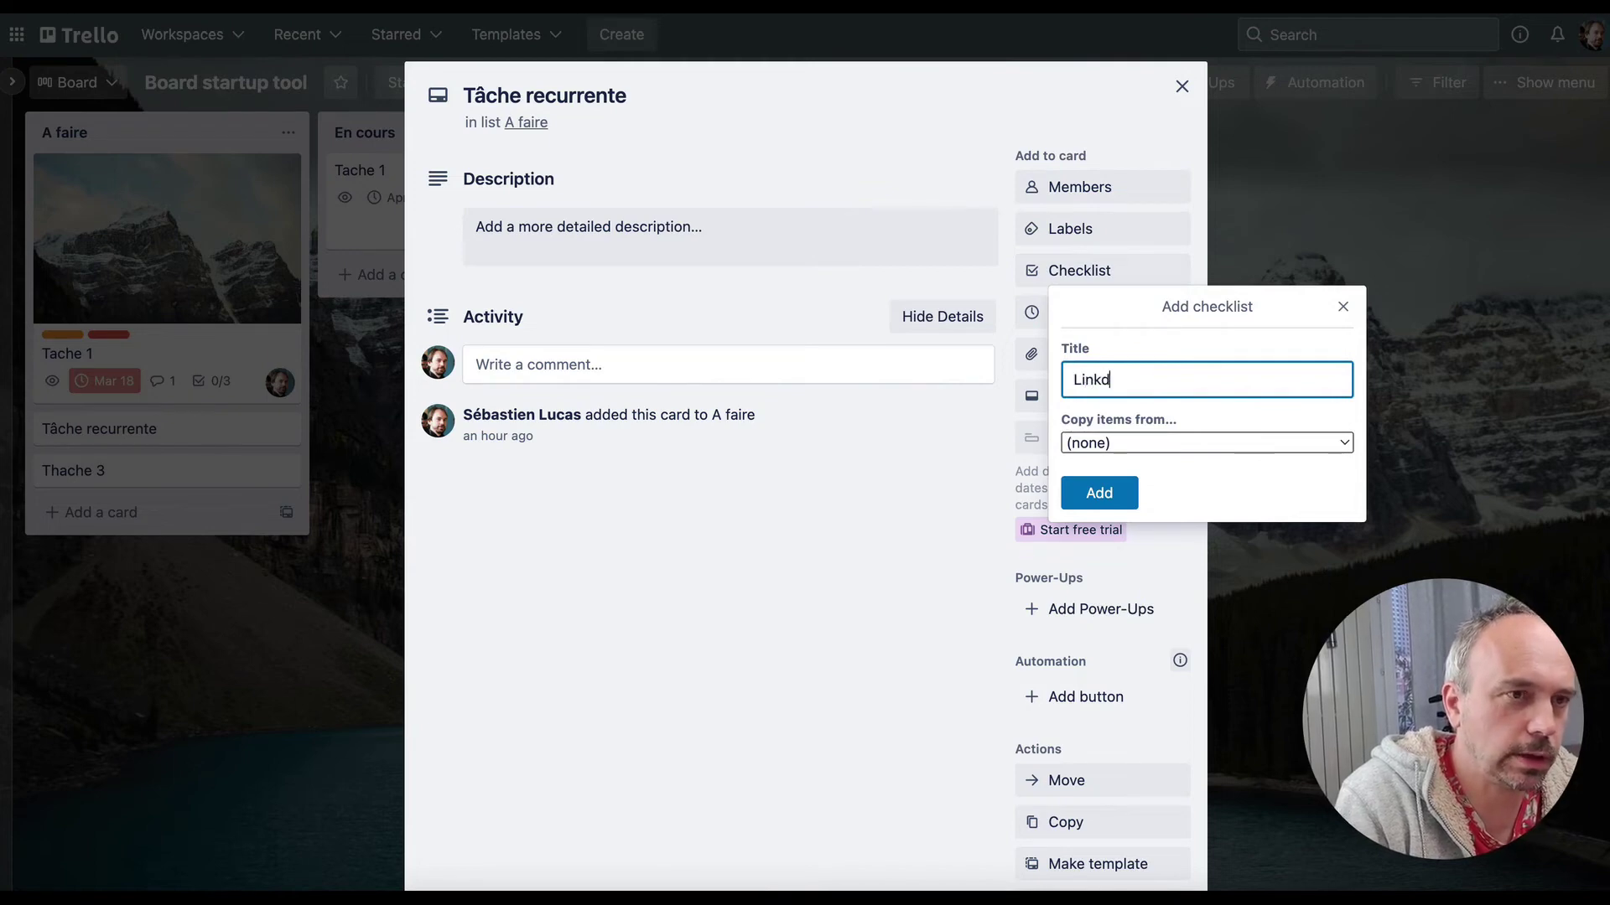
{"action": "key", "text": "BackSpace"}
{"action": "type", "text": "edin"}
{"action": "key", "text": "Return"}
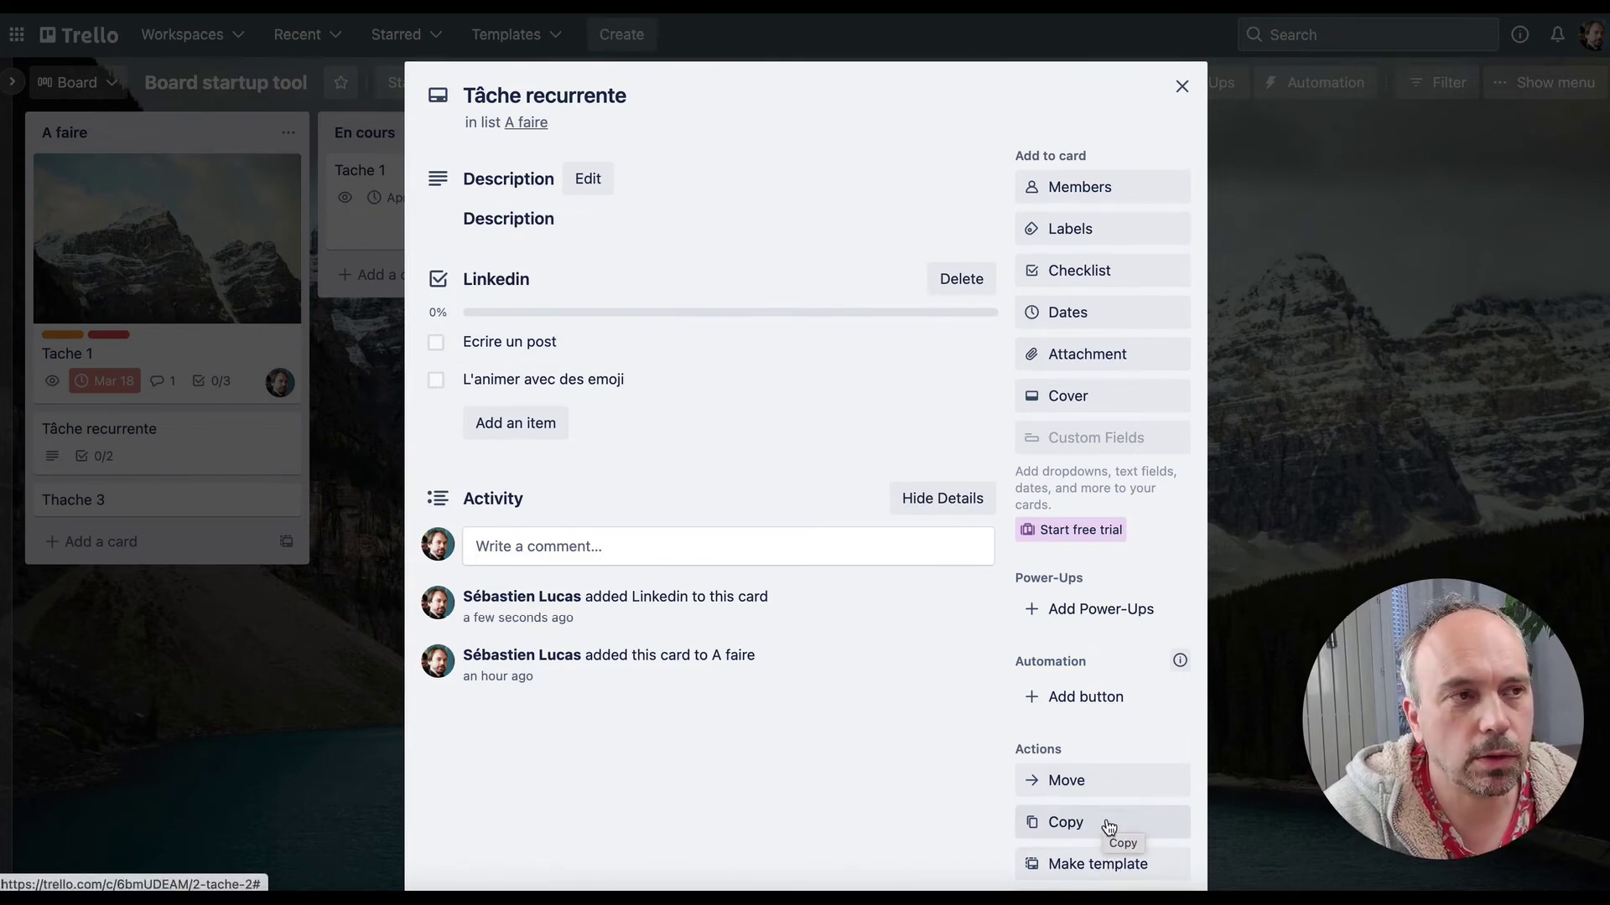
- Turn the Tâche recurrente card into a template card and return to the board
{"action": "left_click", "coordinate": [1101, 869]}
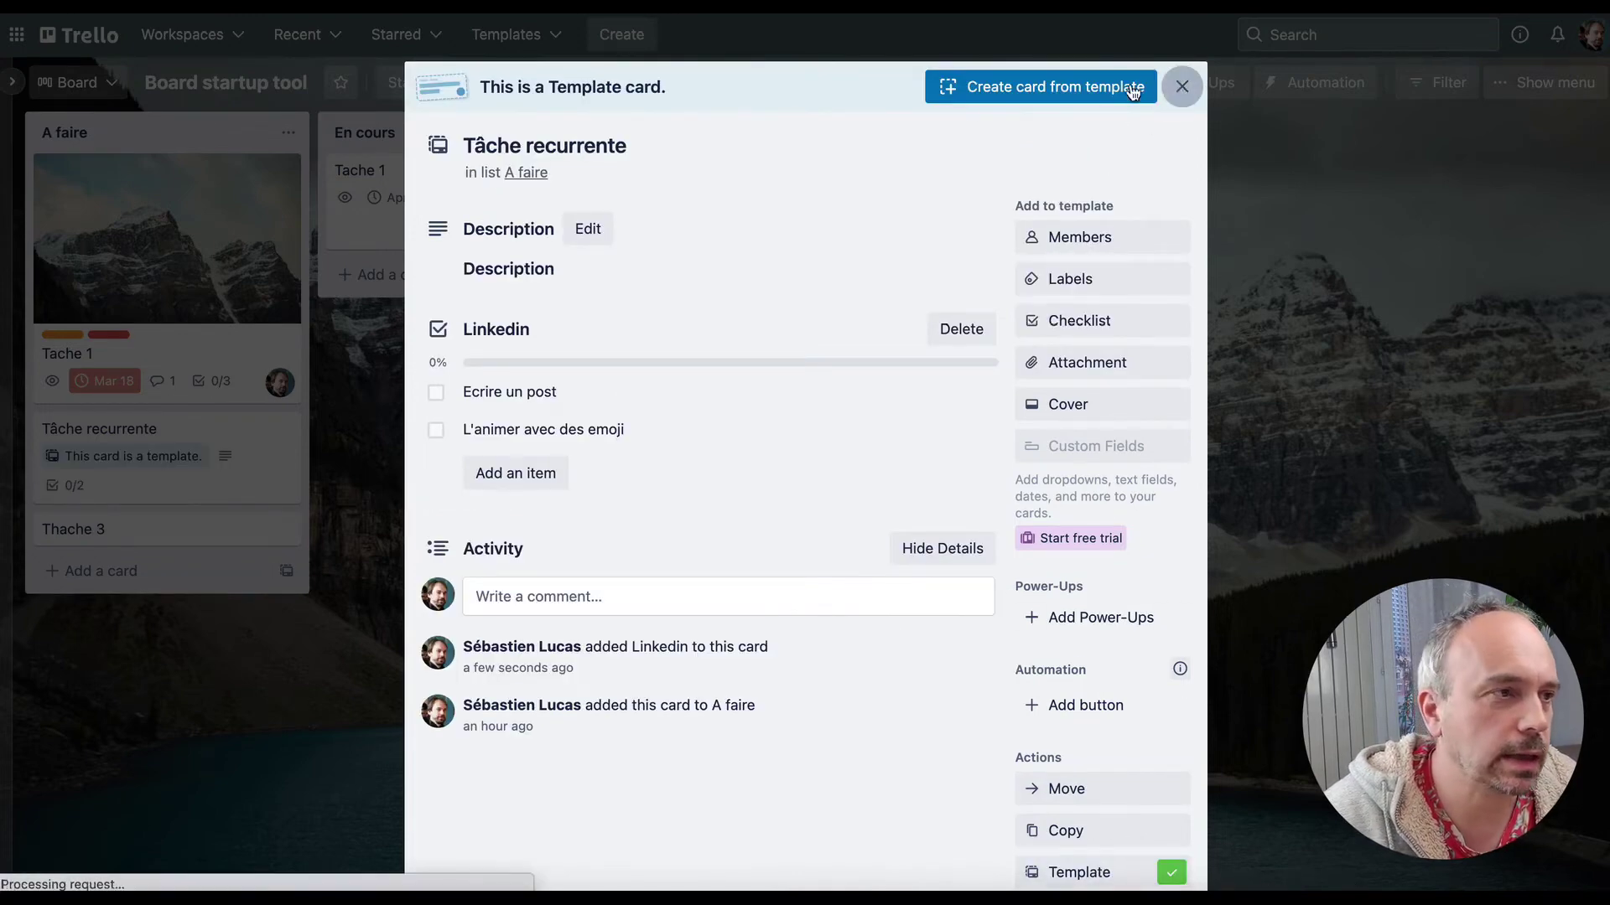
{"action": "left_click", "coordinate": [1180, 88]}
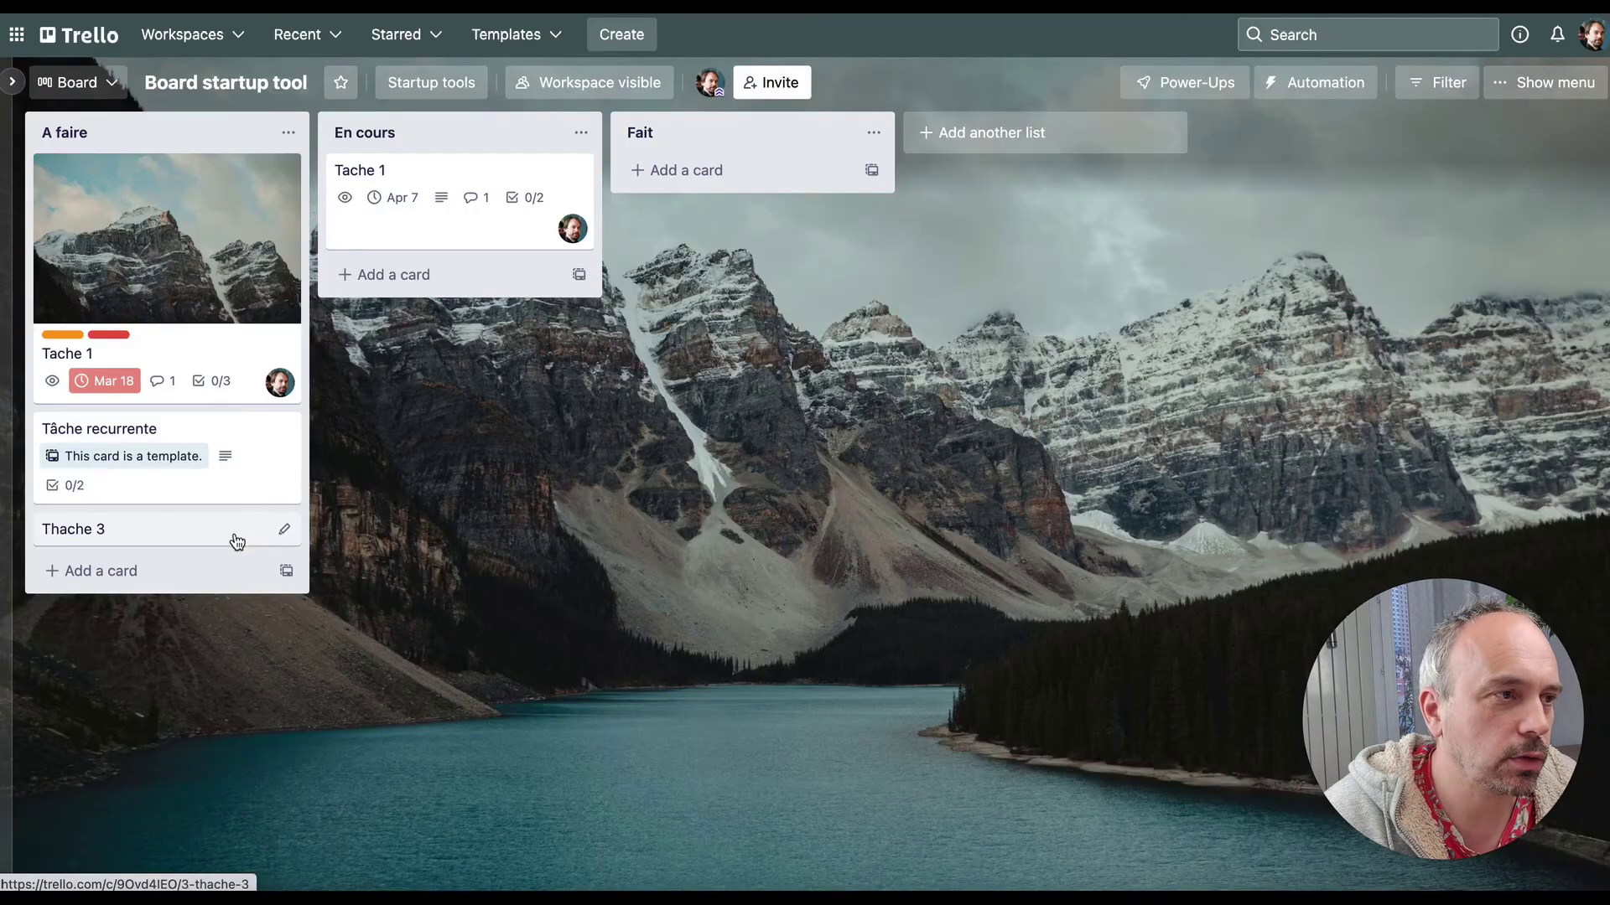
{"action": "left_click", "coordinate": [196, 437]}
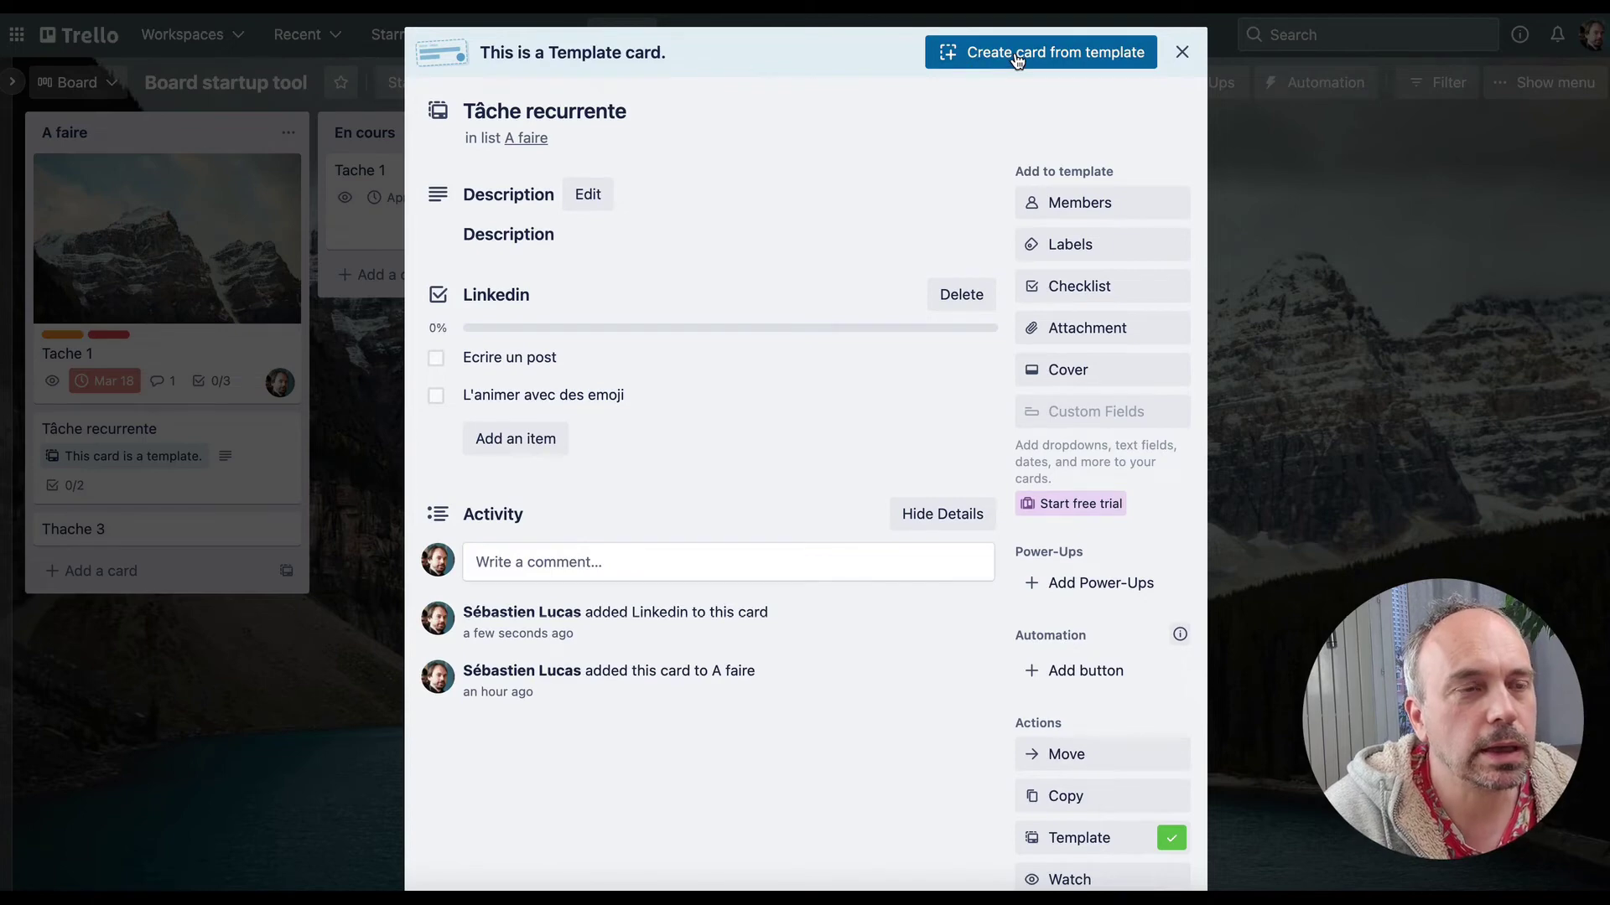
{"action": "left_click", "coordinate": [1182, 53]}
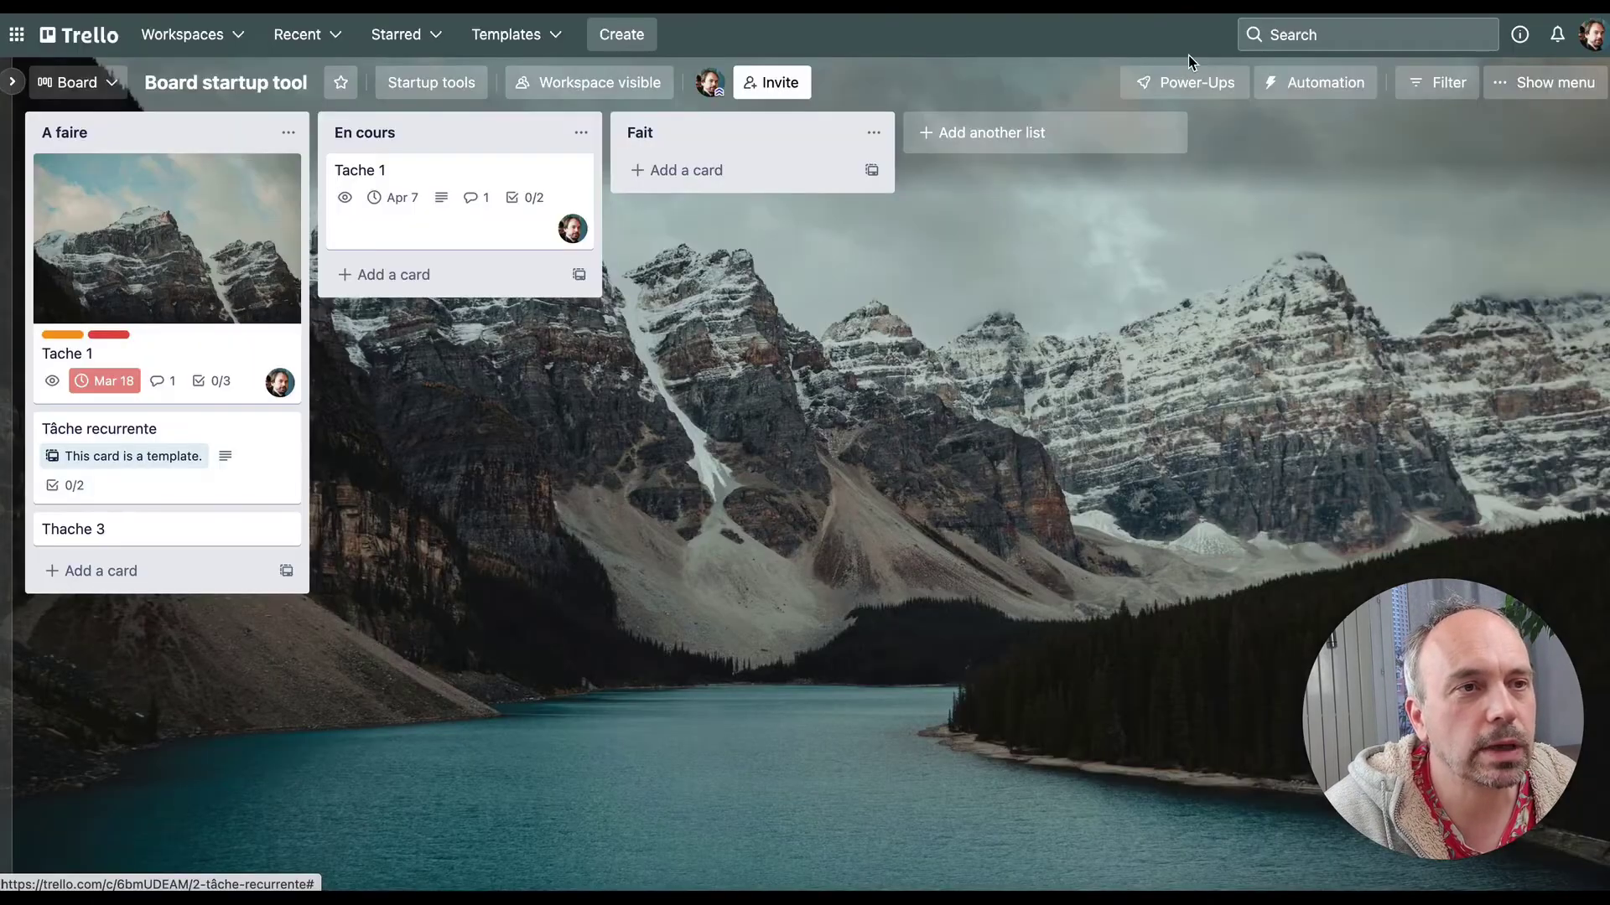
- Create a card from the Tâche recurrente template in the En cours list, keeping its checklist, and look through the new card
{"action": "left_click", "coordinate": [228, 471]}
{"action": "left_click", "coordinate": [1063, 94]}
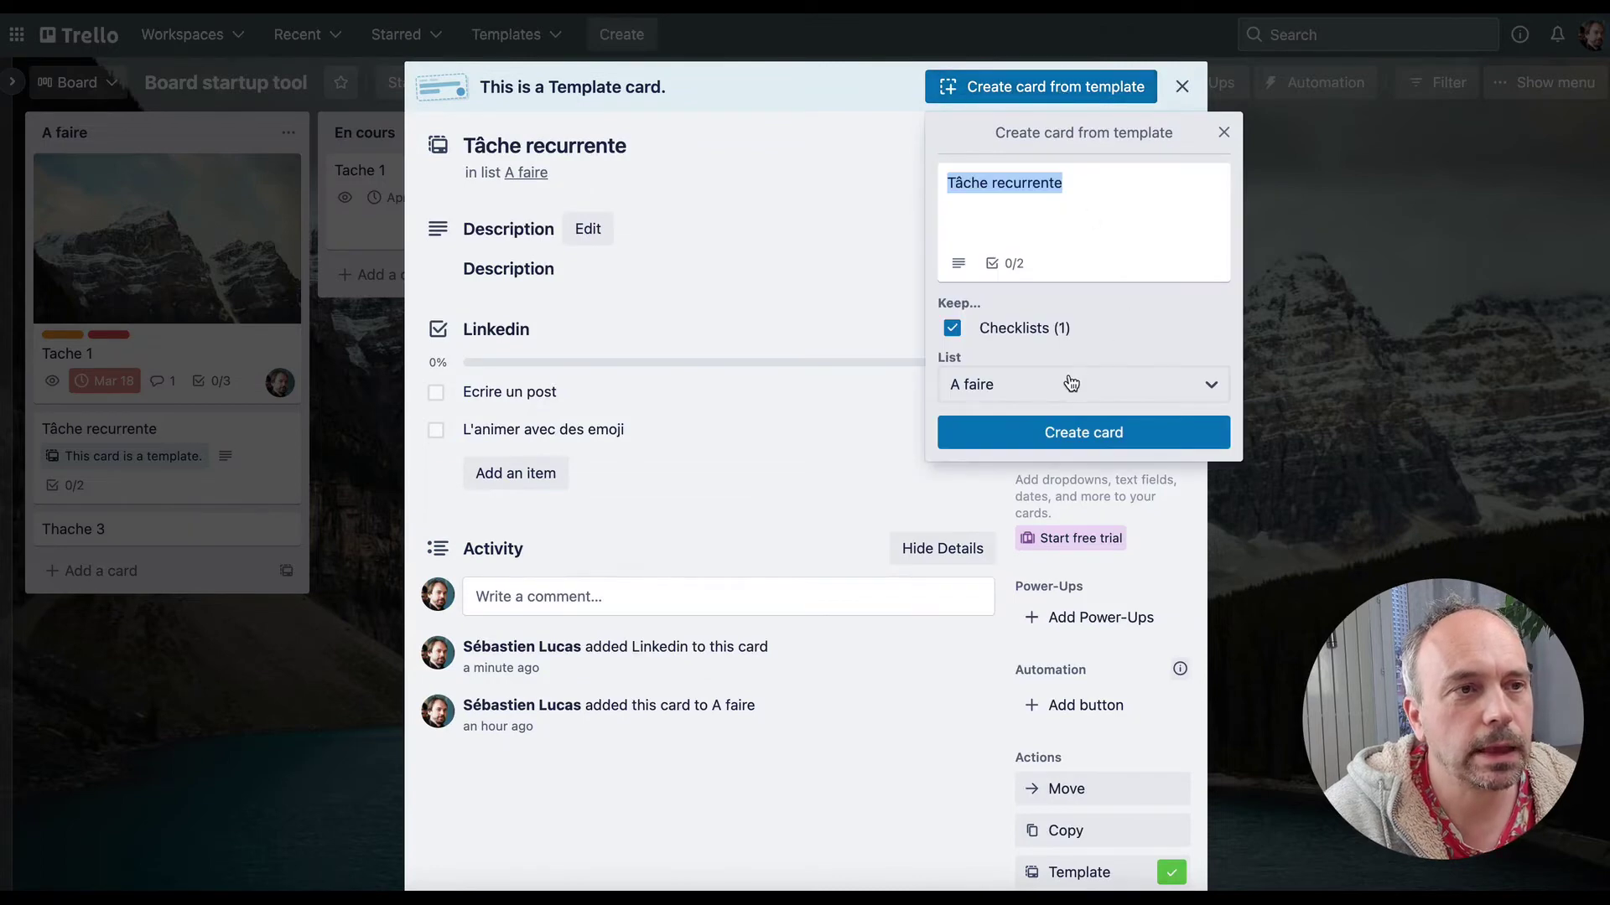
{"action": "left_click", "coordinate": [1008, 383]}
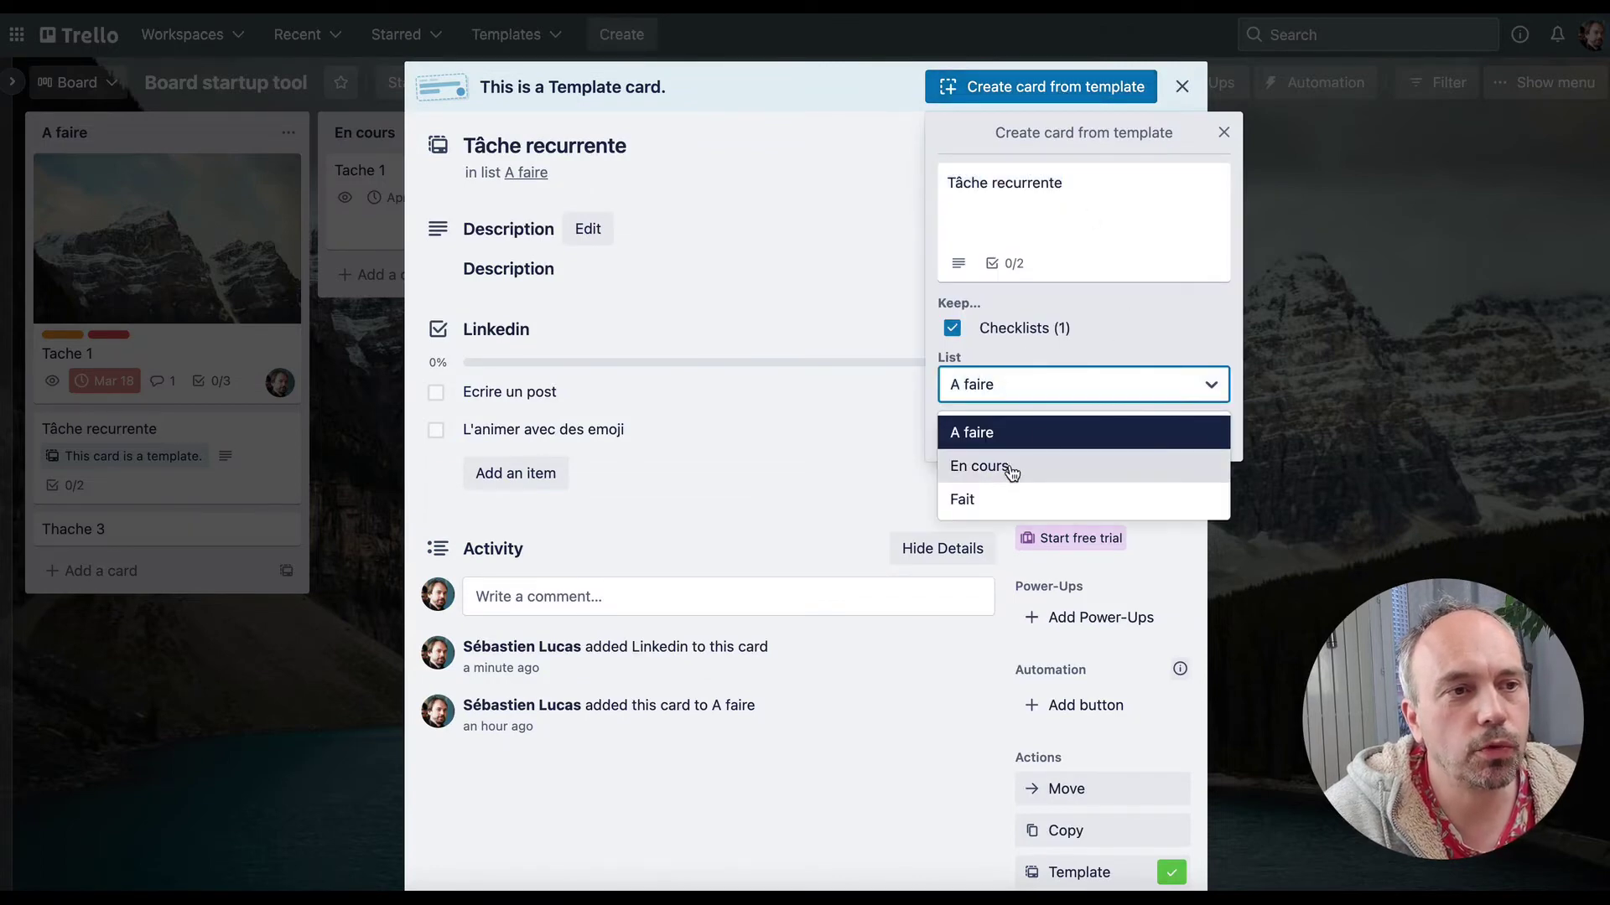
{"action": "left_click", "coordinate": [1154, 346]}
{"action": "left_click", "coordinate": [1077, 432]}
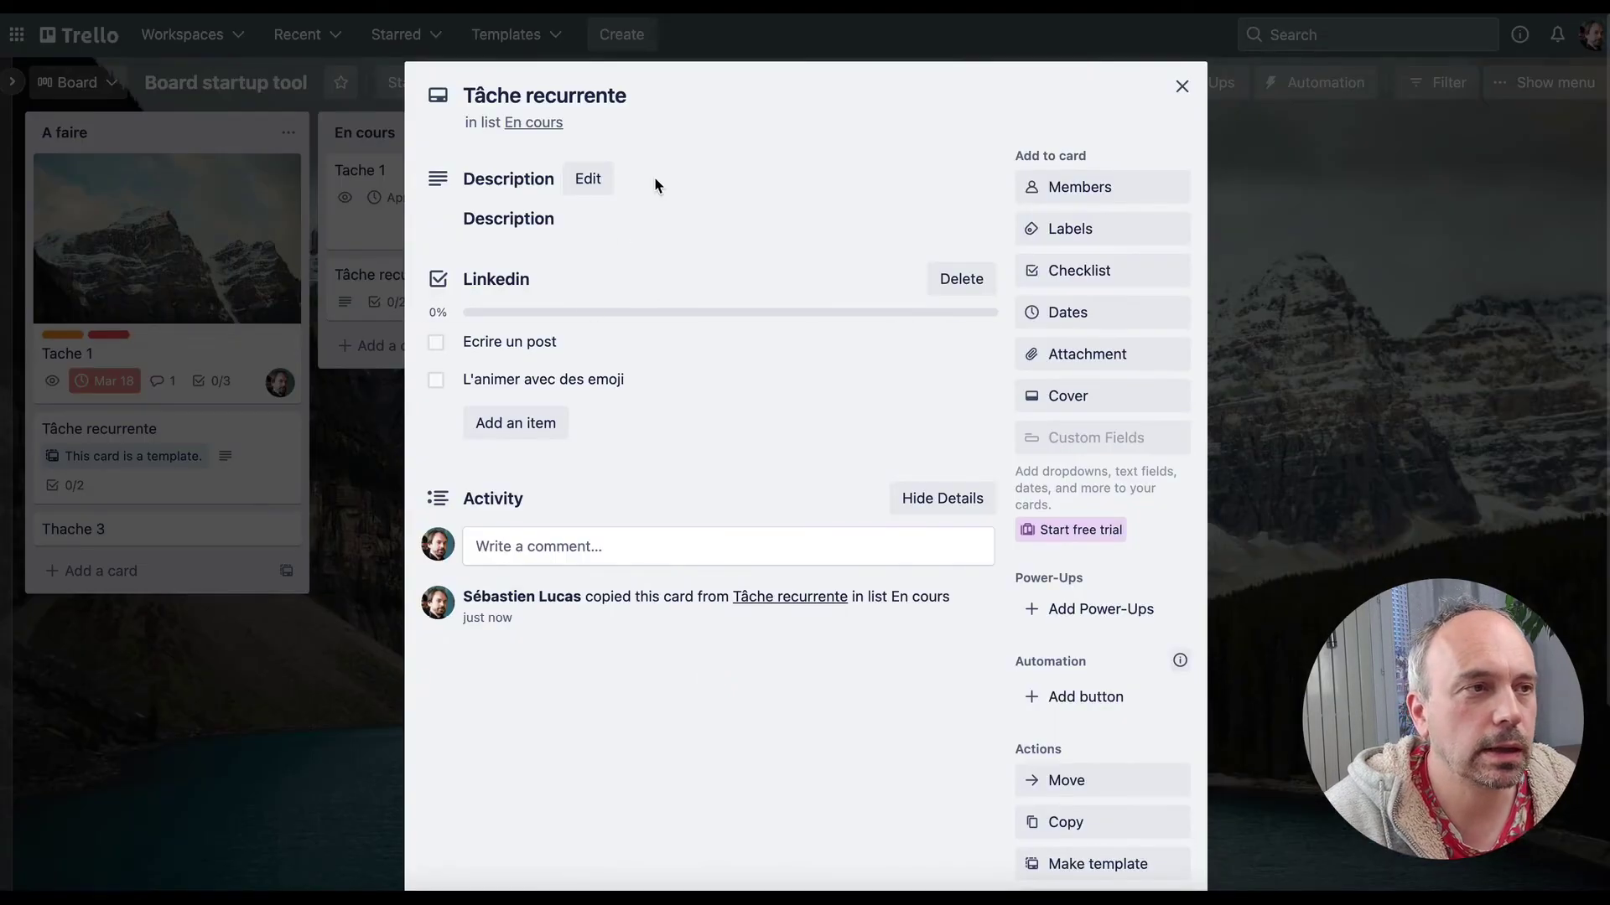
{"action": "scroll", "coordinate": [840, 592], "scroll_direction": "down", "scroll_amount": 5}
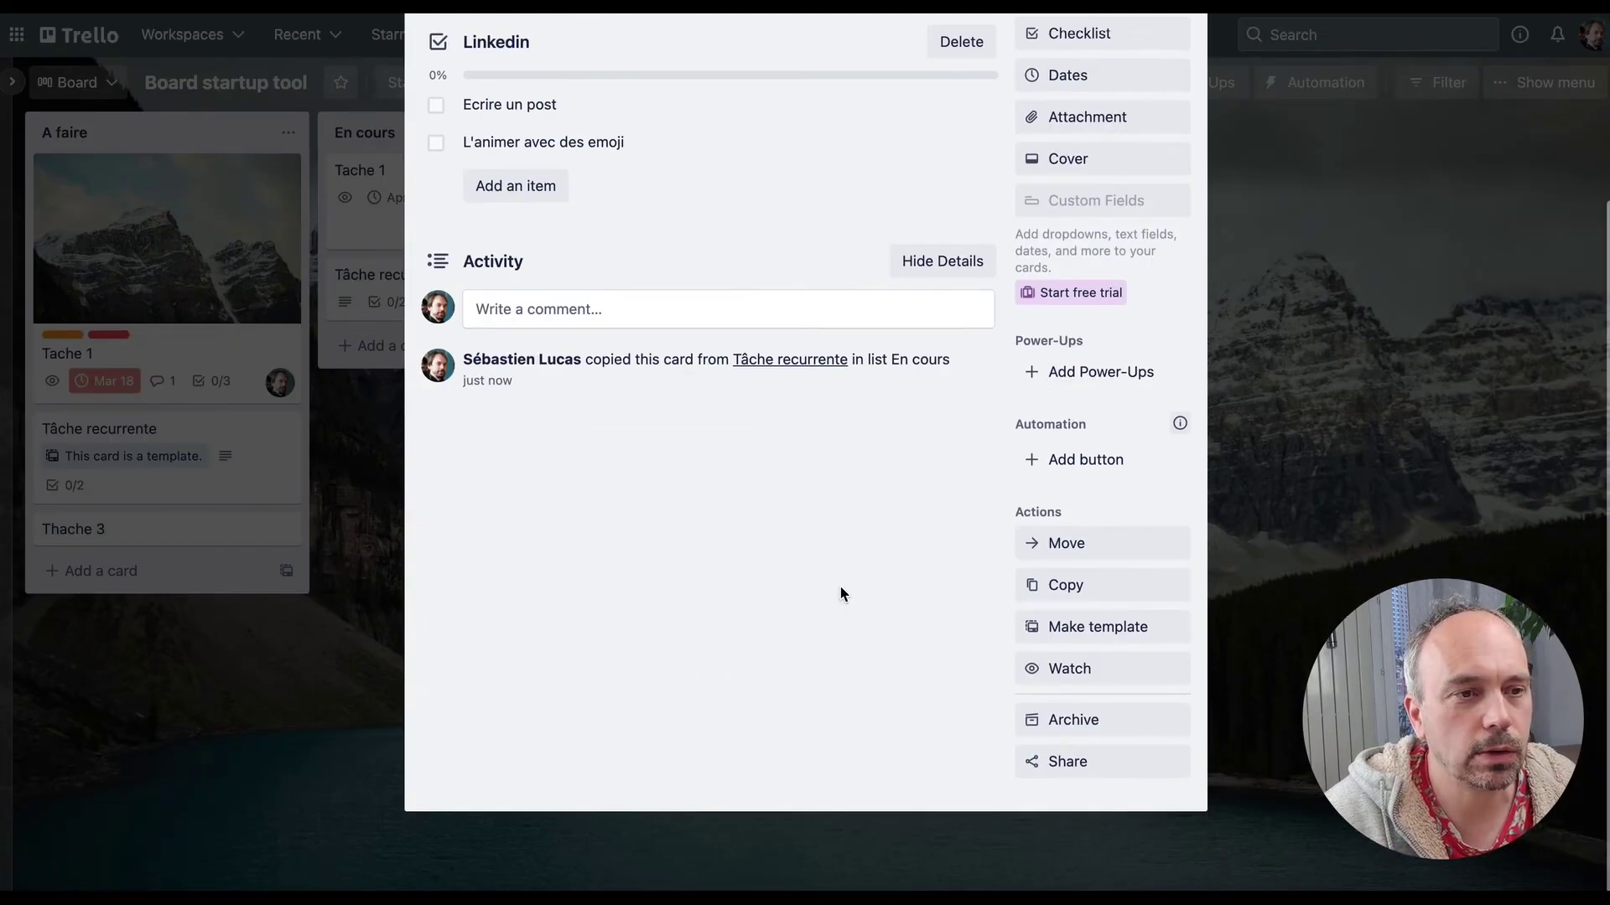
{"action": "scroll", "coordinate": [840, 593], "scroll_direction": "up", "scroll_amount": 3}
{"action": "scroll", "coordinate": [840, 592], "scroll_direction": "up", "scroll_amount": 2}
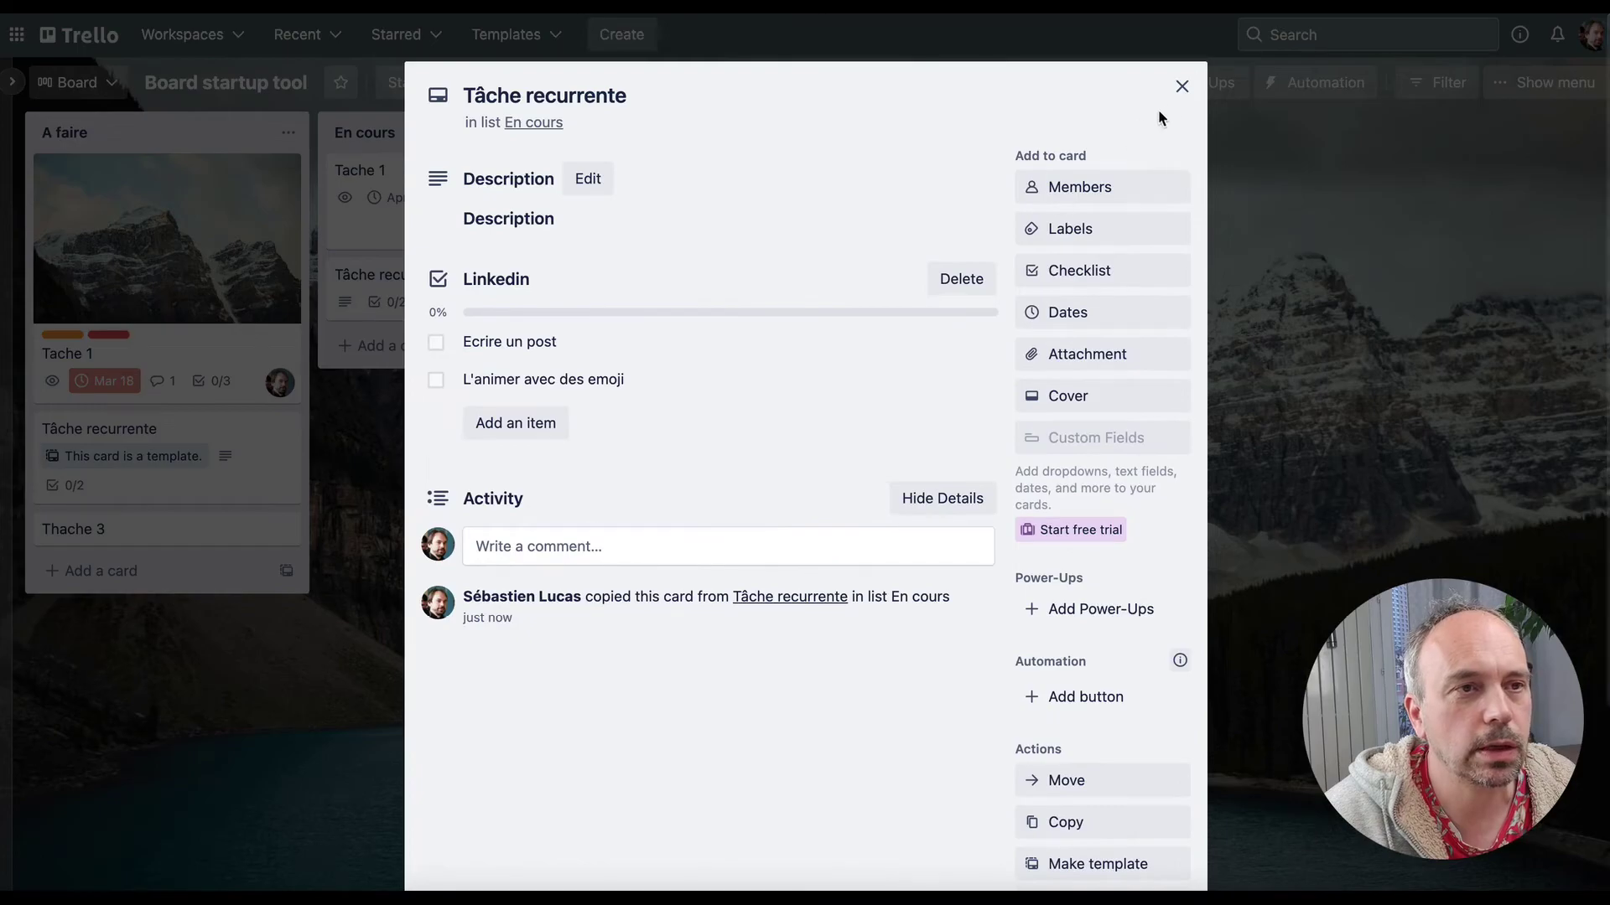